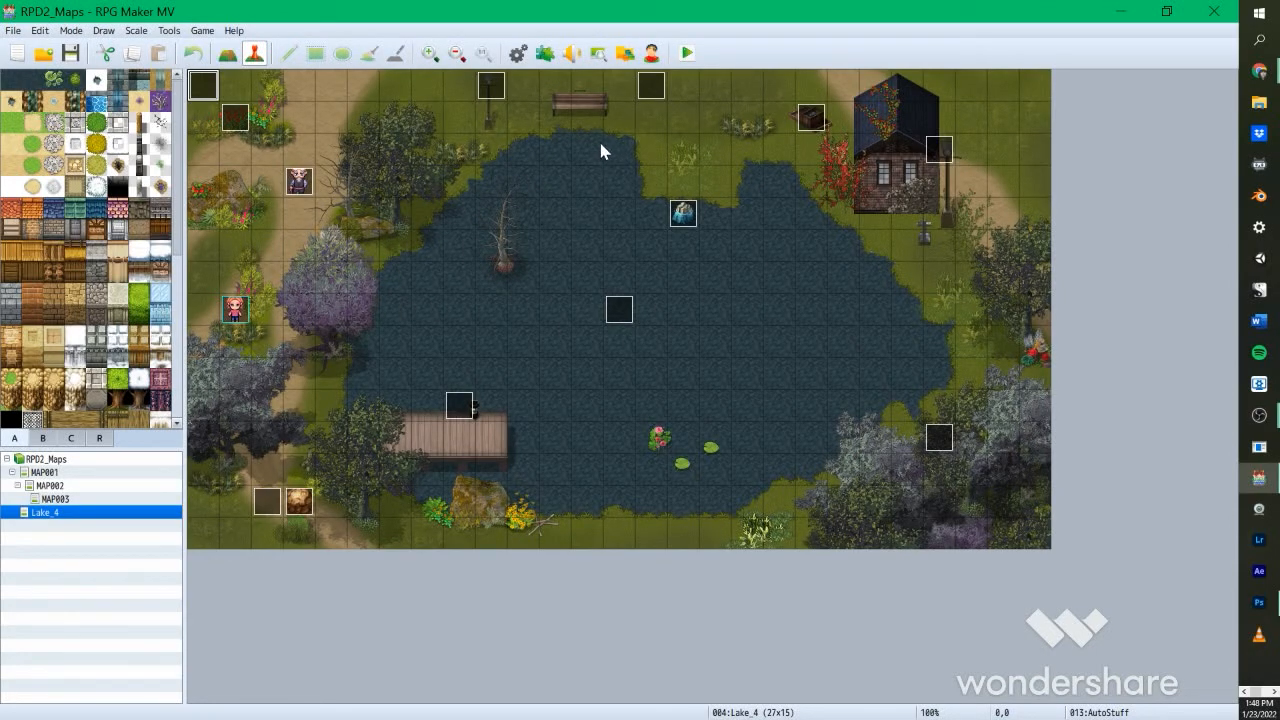
Step: Playtest the project with a new game, and view the empty fishing log before closing it
{"action": "left_click", "coordinate": [687, 53]}
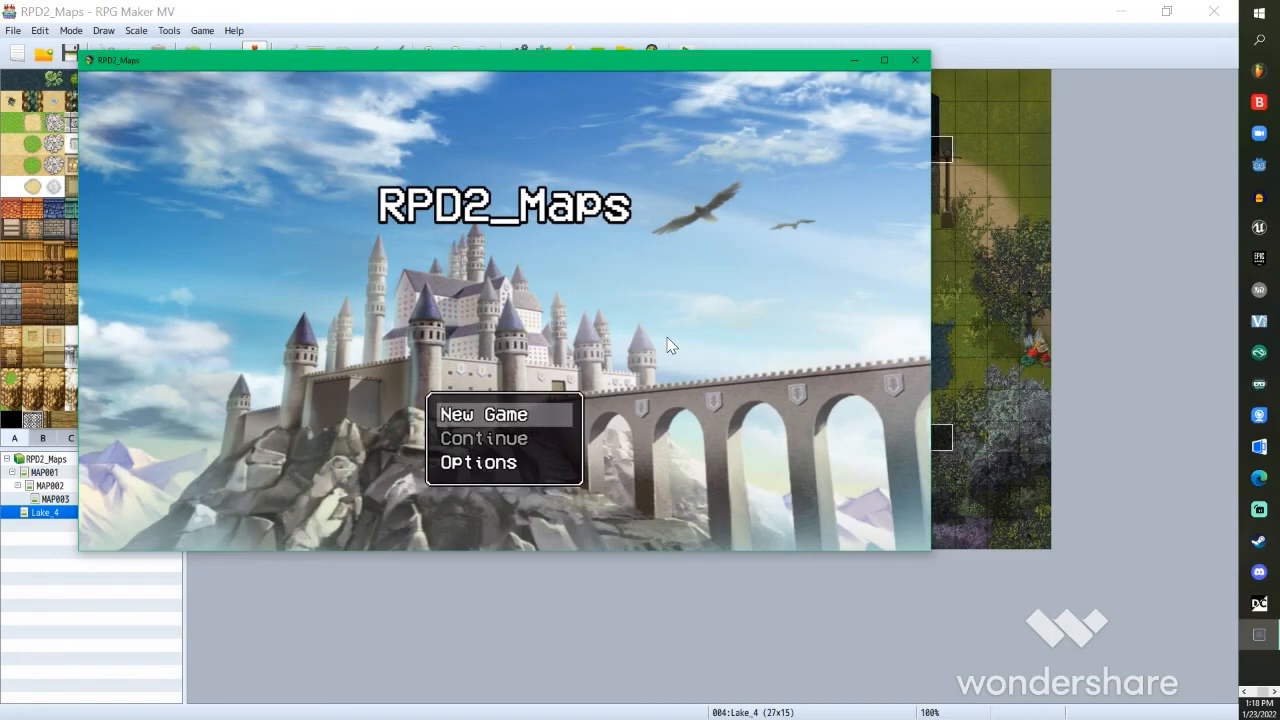
{"action": "left_click", "coordinate": [497, 414]}
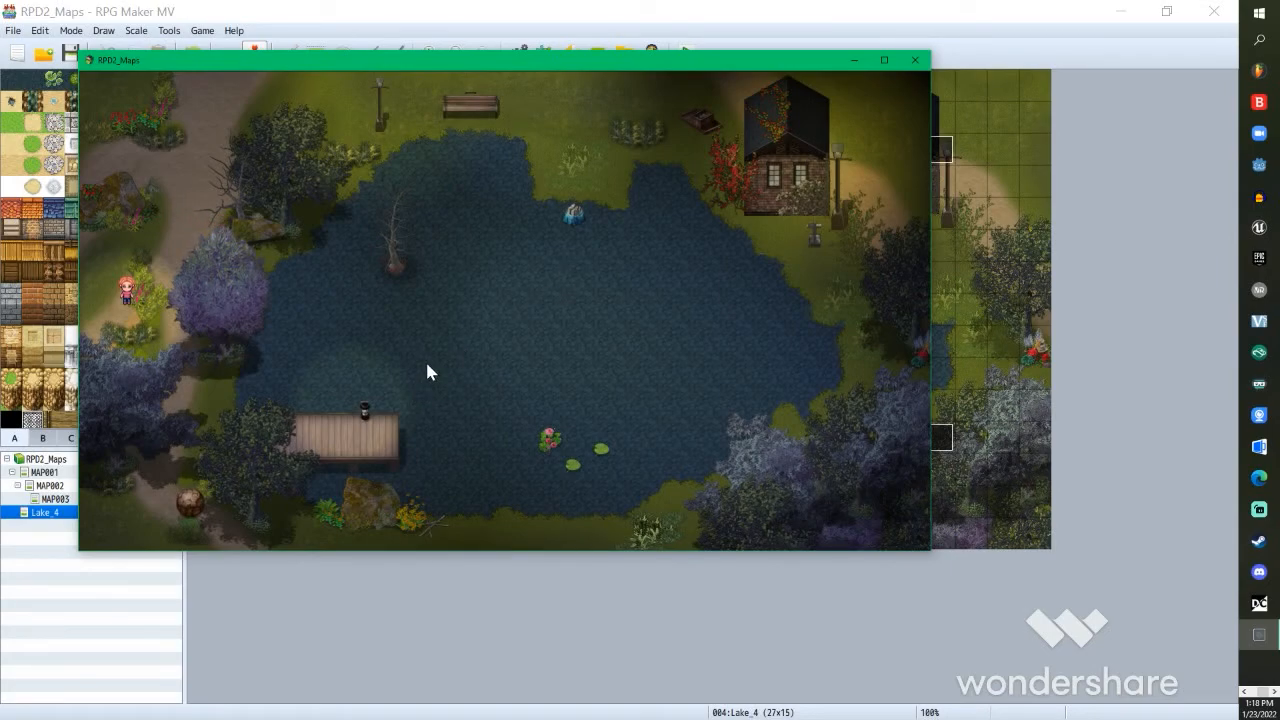
{"action": "key", "text": "c"}
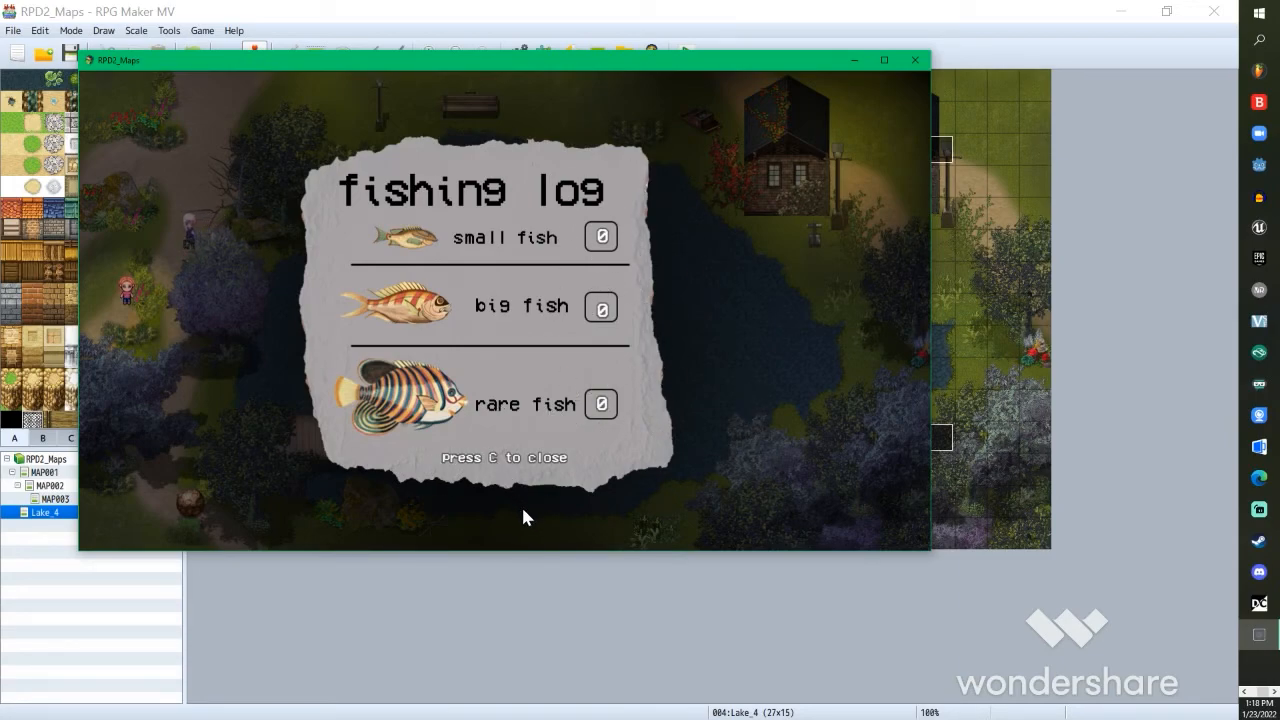
{"action": "key", "text": "c"}
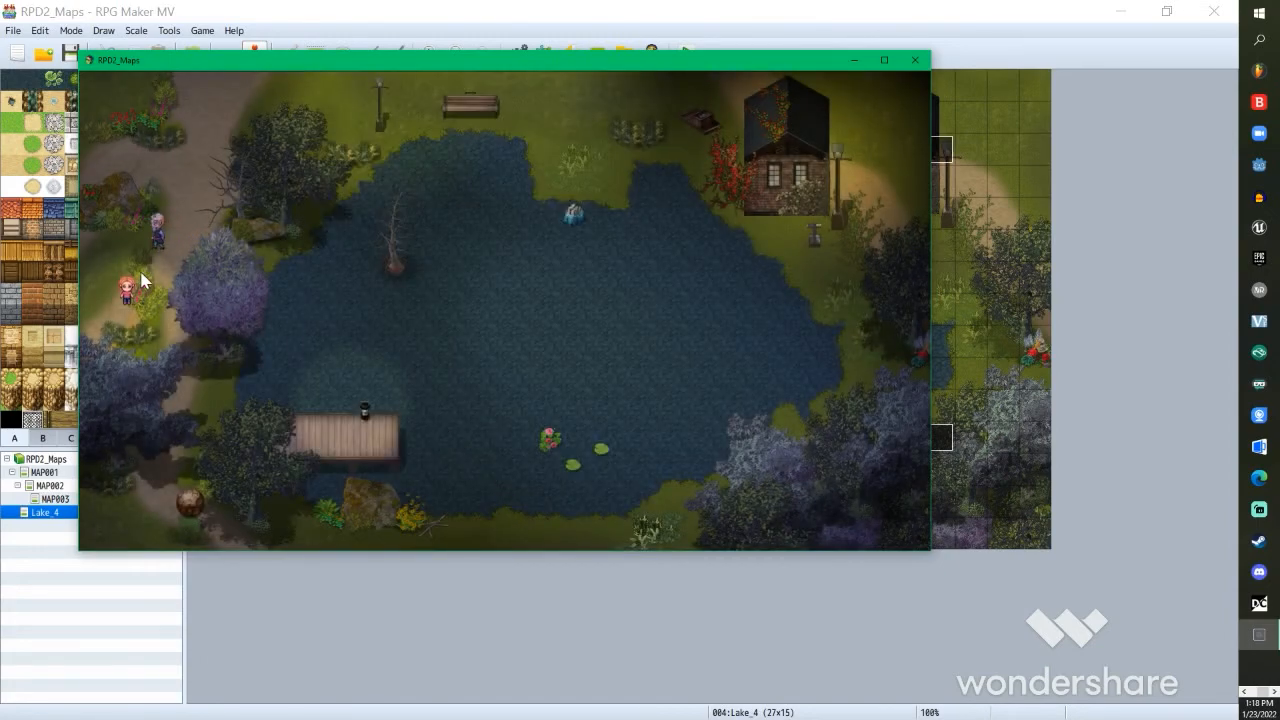
Step: Talk to the old man on the path, answer Yes to fishing at the lake, and go through the rest of his dialogue
{"action": "left_click", "coordinate": [160, 197]}
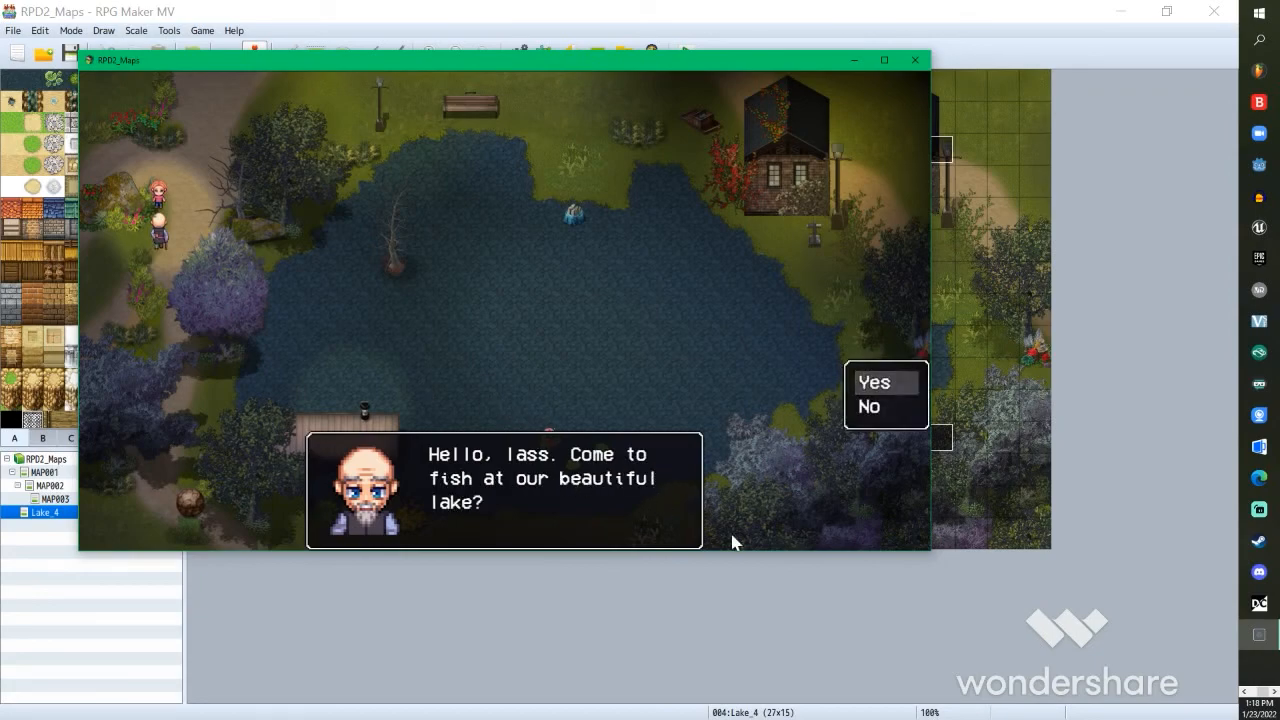
{"action": "left_click", "coordinate": [873, 392]}
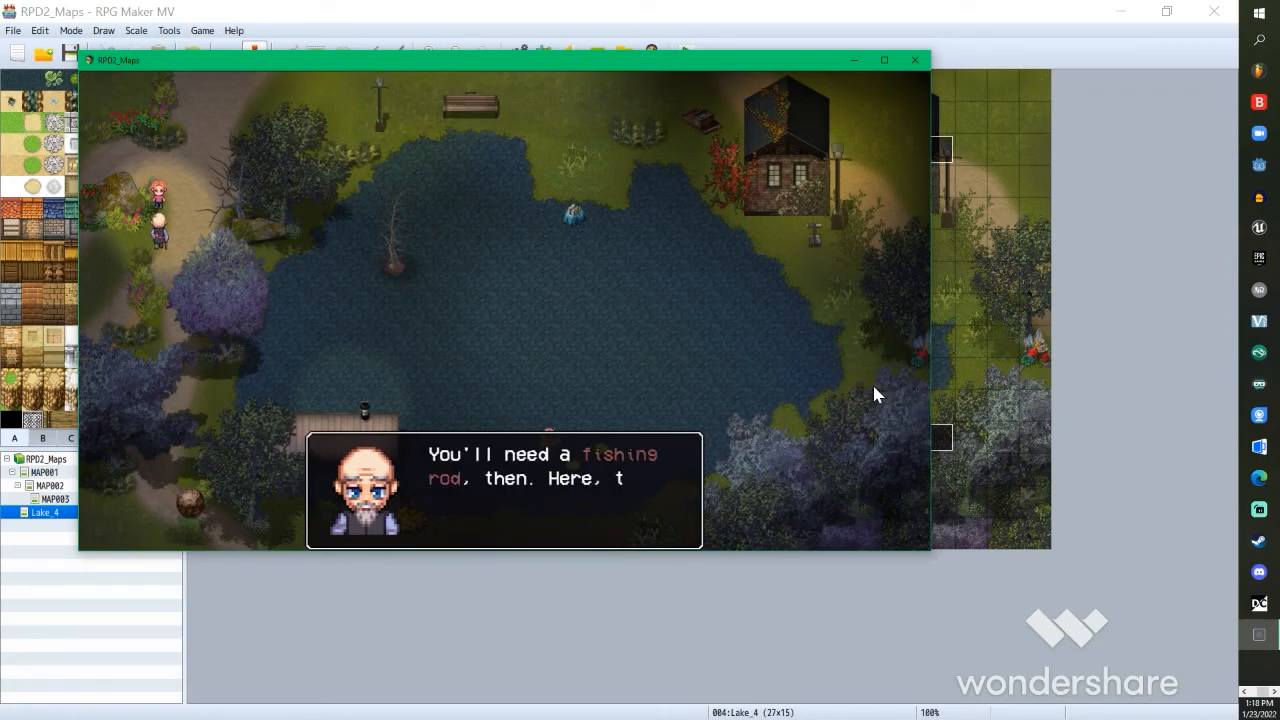
{"action": "left_click", "coordinate": [704, 426]}
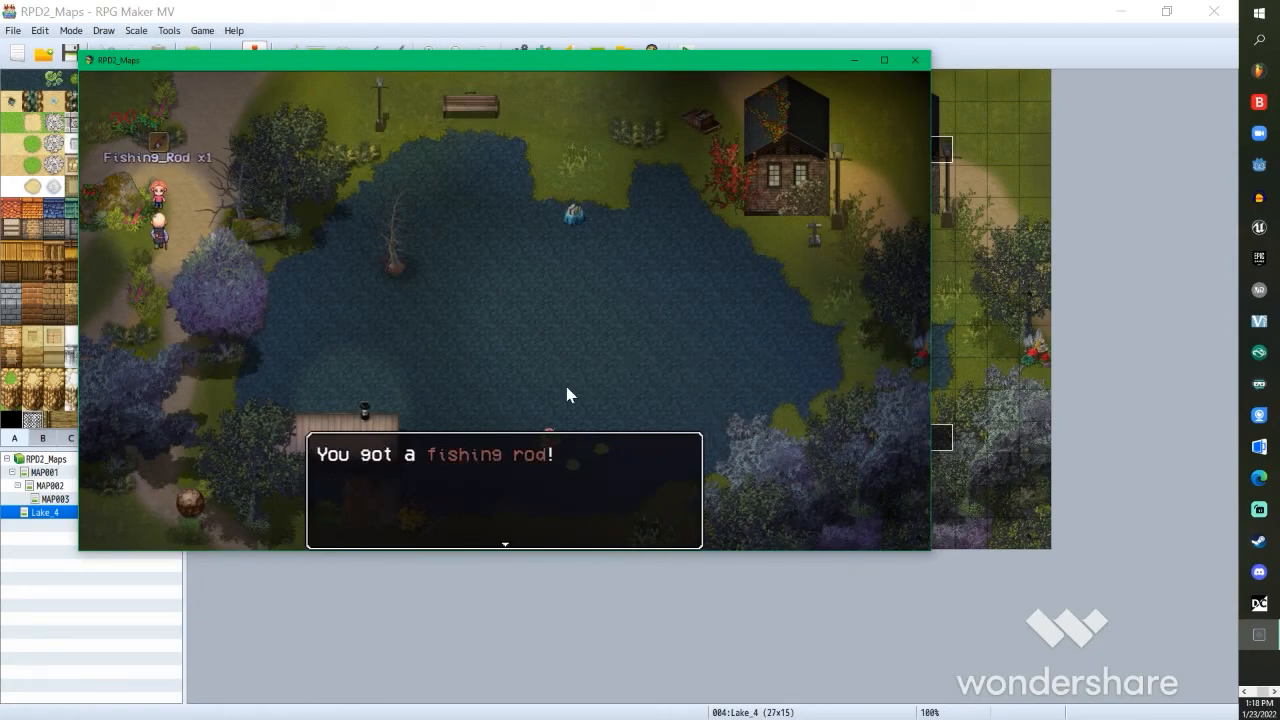
{"action": "left_click", "coordinate": [535, 386]}
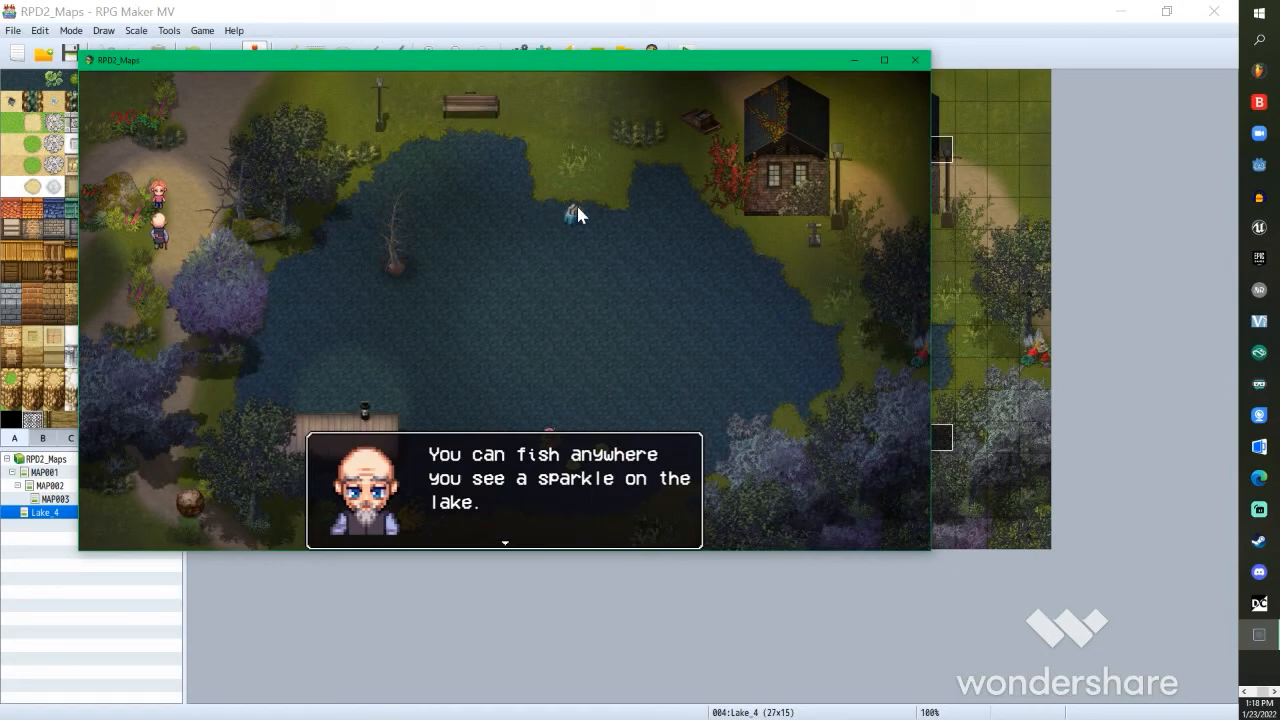
{"action": "left_click", "coordinate": [585, 519]}
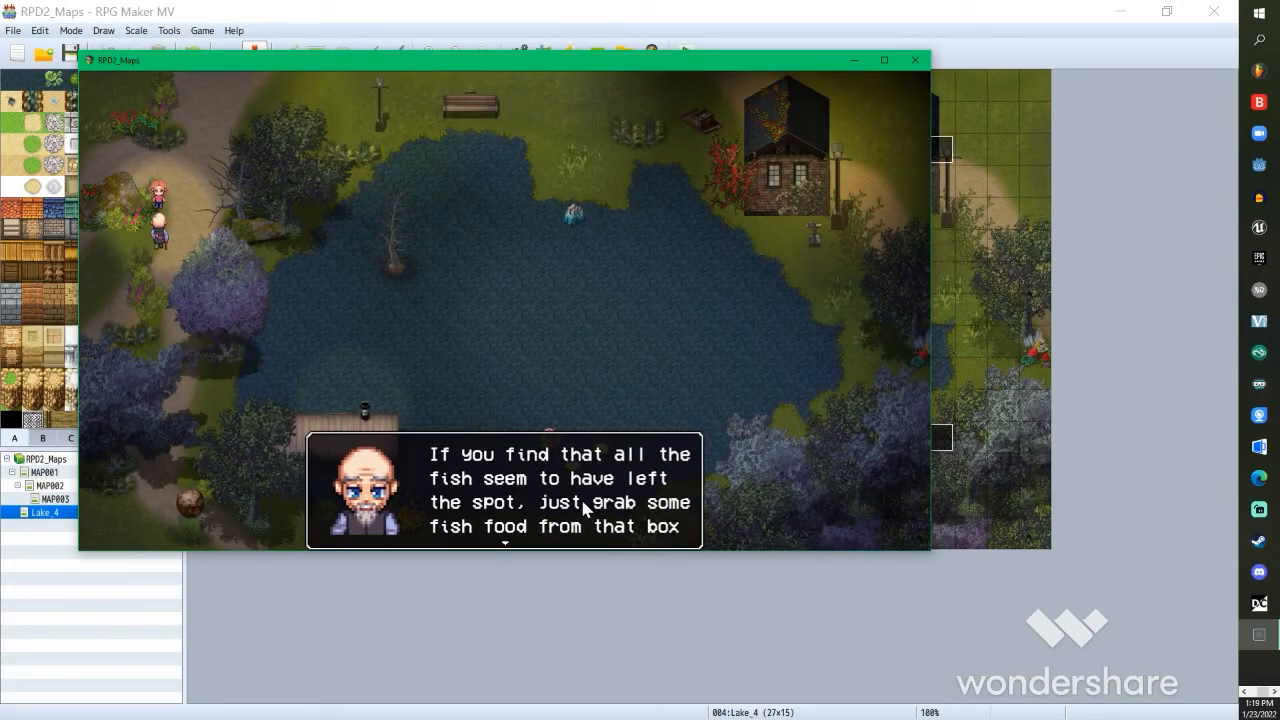
{"action": "left_click", "coordinate": [595, 488]}
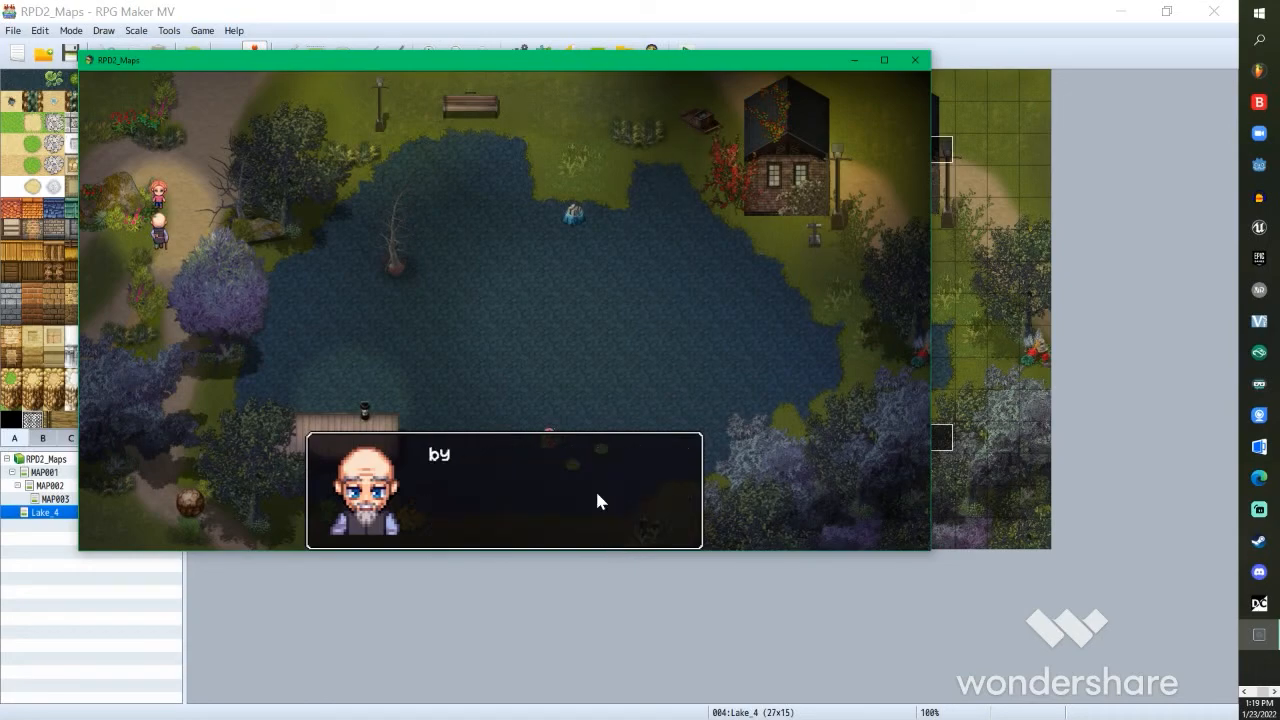
{"action": "left_click", "coordinate": [595, 494]}
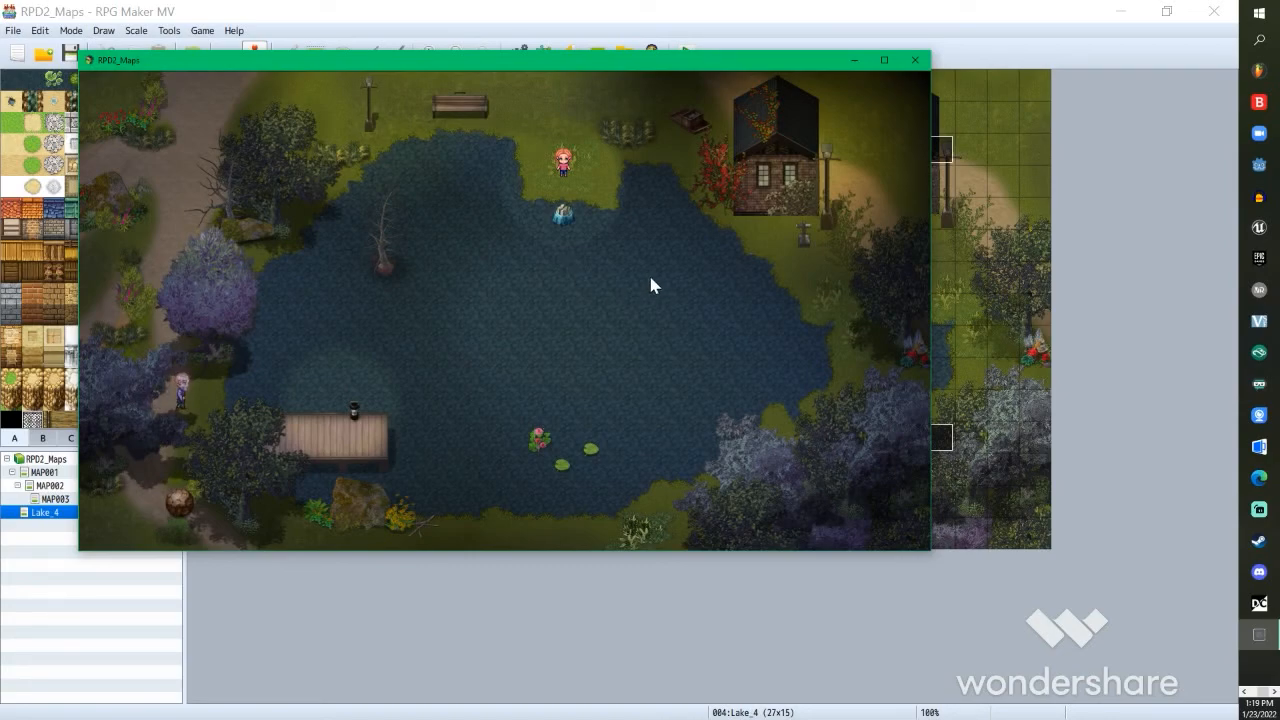
Step: Check the fishing log twice between catches at the sparkle spot, and end the playtest
{"action": "key", "text": "c"}
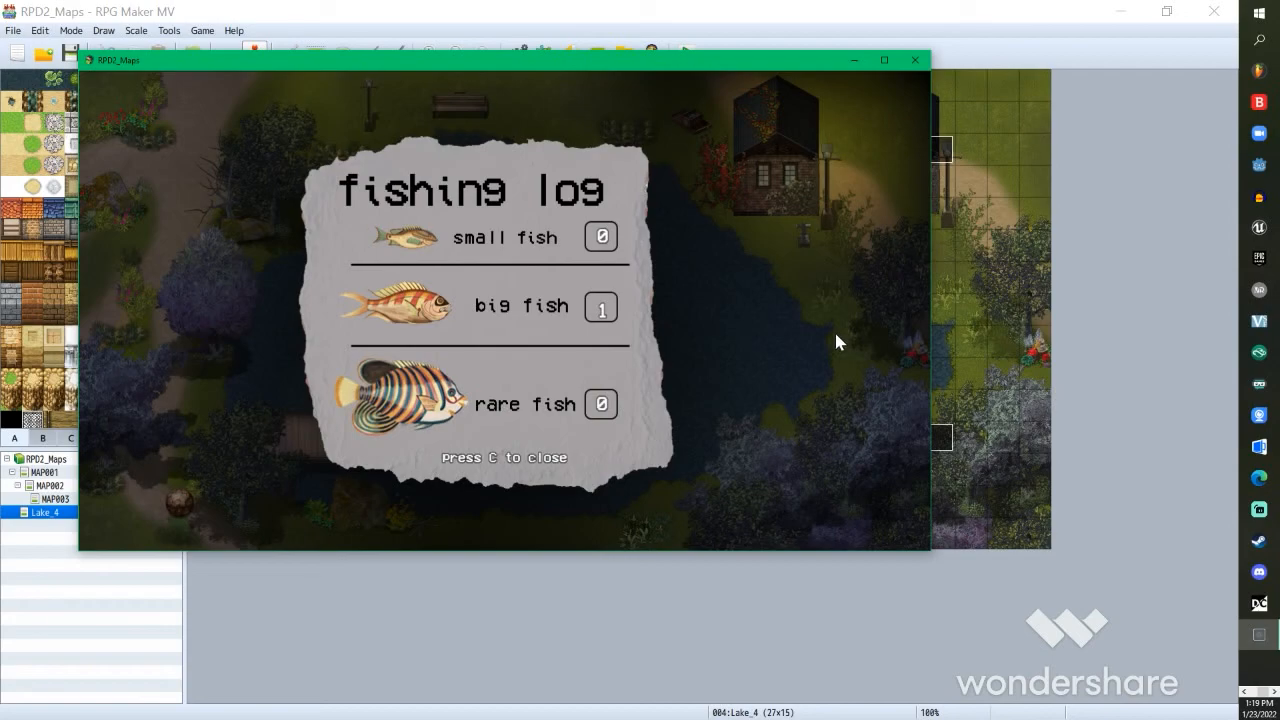
{"action": "key", "text": "c"}
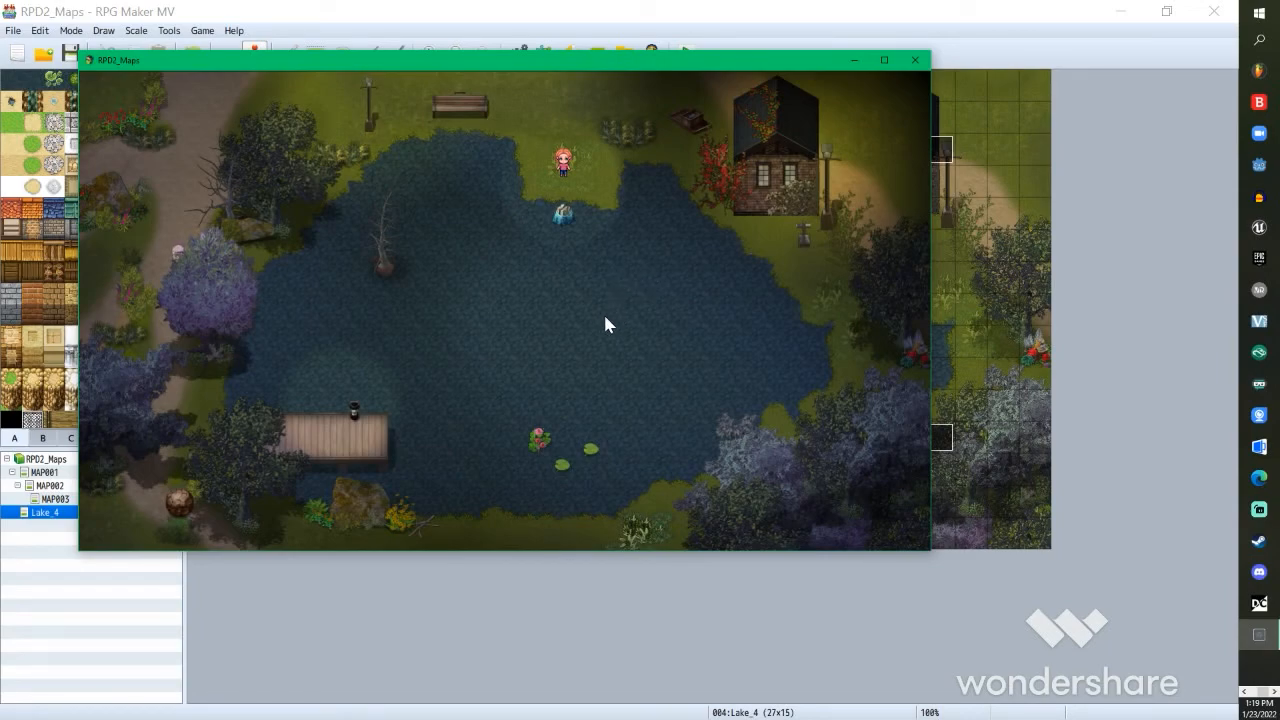
{"action": "key", "text": "c"}
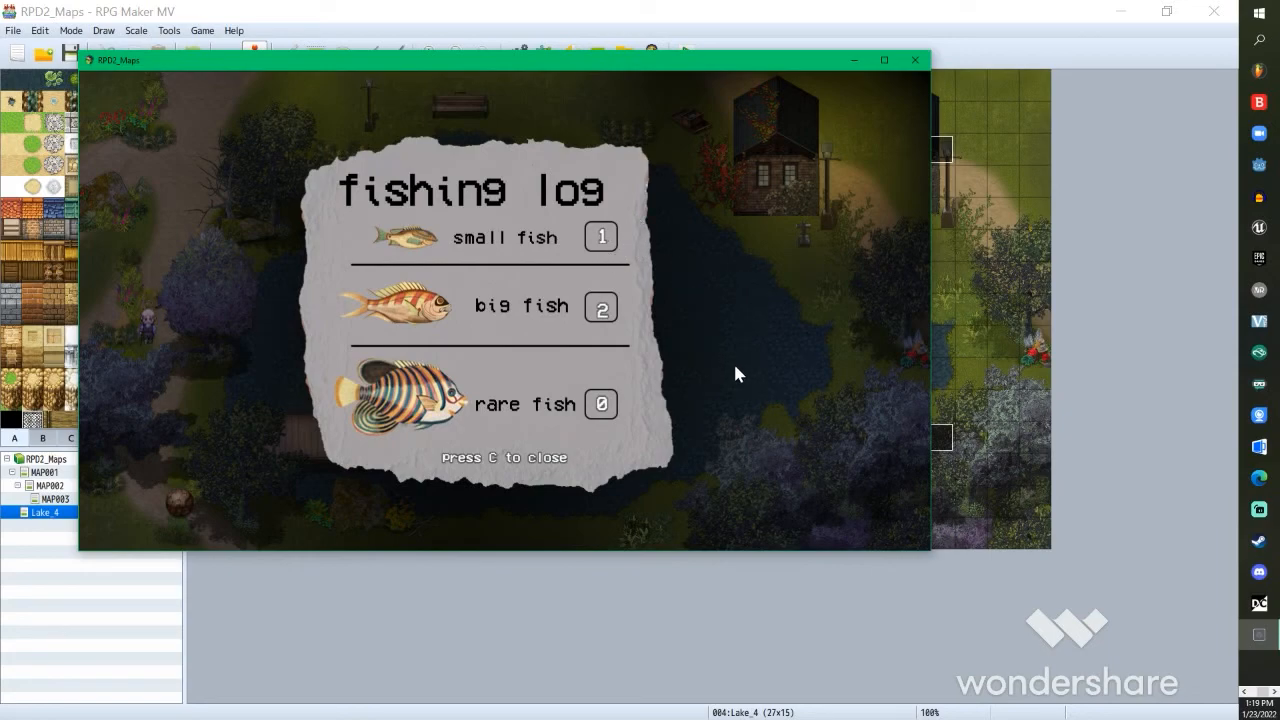
{"action": "key", "text": "c"}
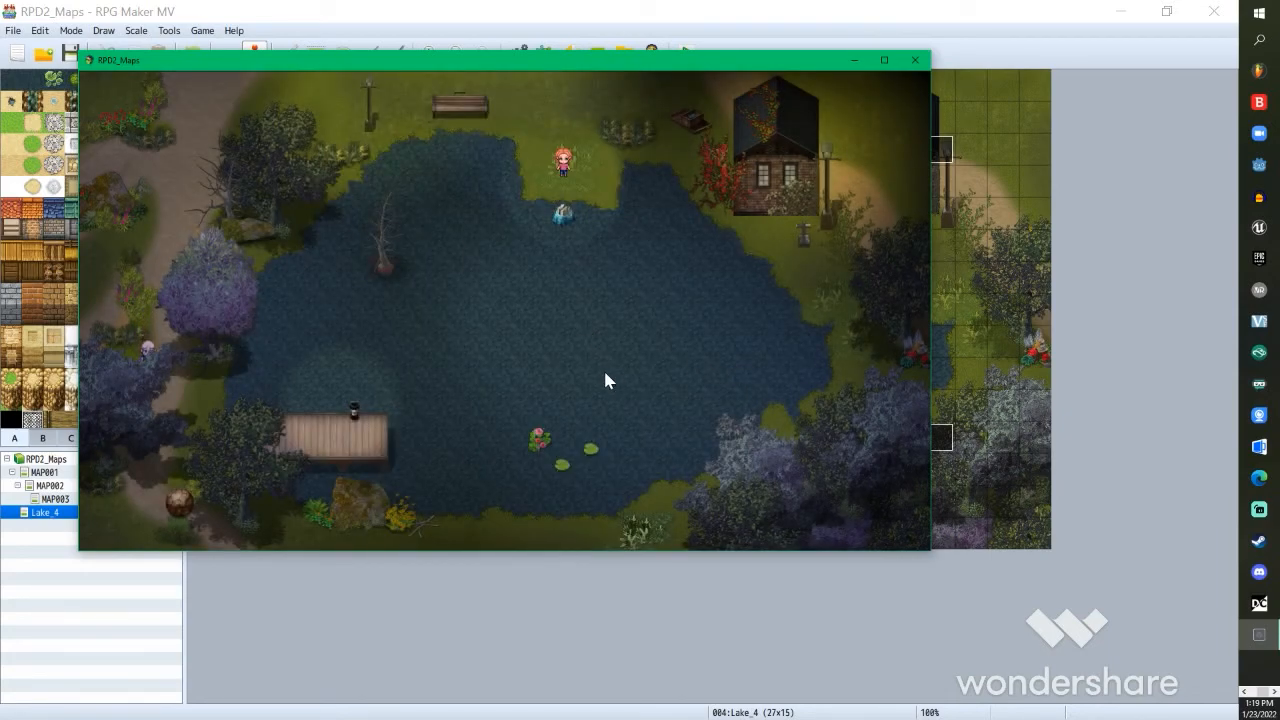
{"action": "key", "text": "alt+F4"}
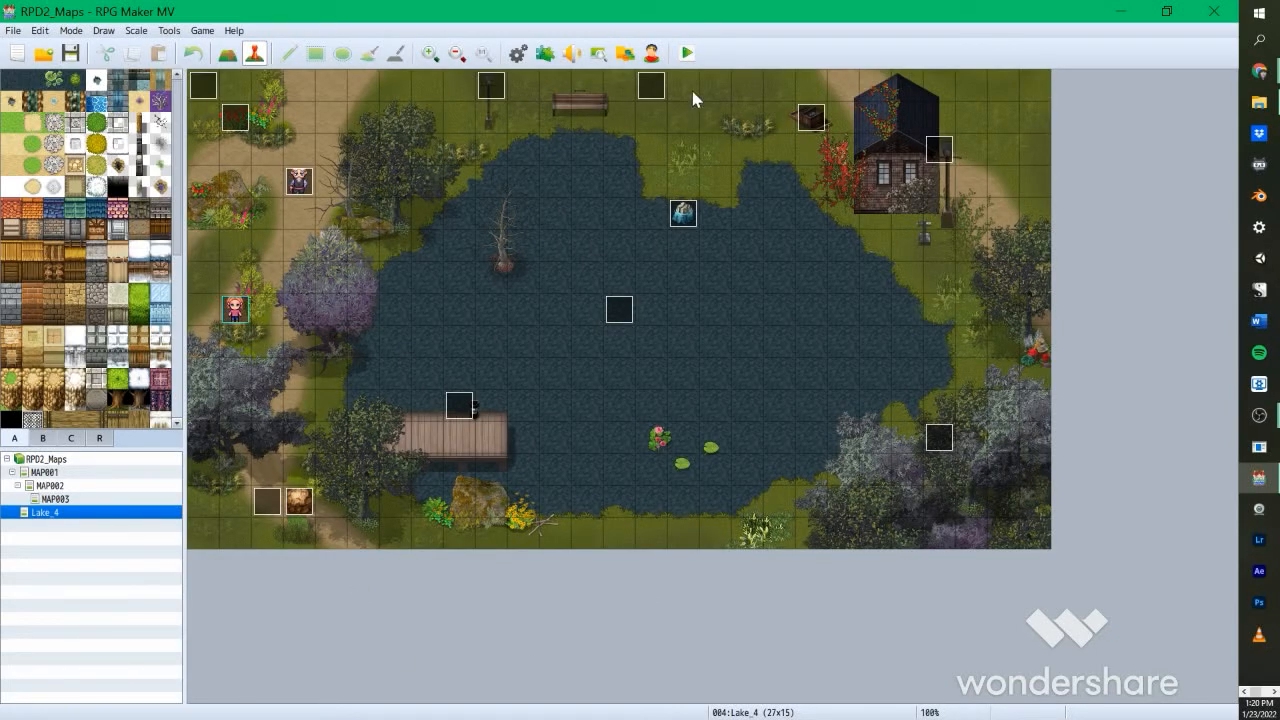
Step: Examine the YEP_CoreEngine, SRD_SuperToolsEngine, YEP_ButtonCommonEvents and SRD_HUDMaker entries and their order in the Plugin Manager, and close it without changes
{"action": "left_click", "coordinate": [543, 62]}
{"action": "left_click", "coordinate": [321, 213]}
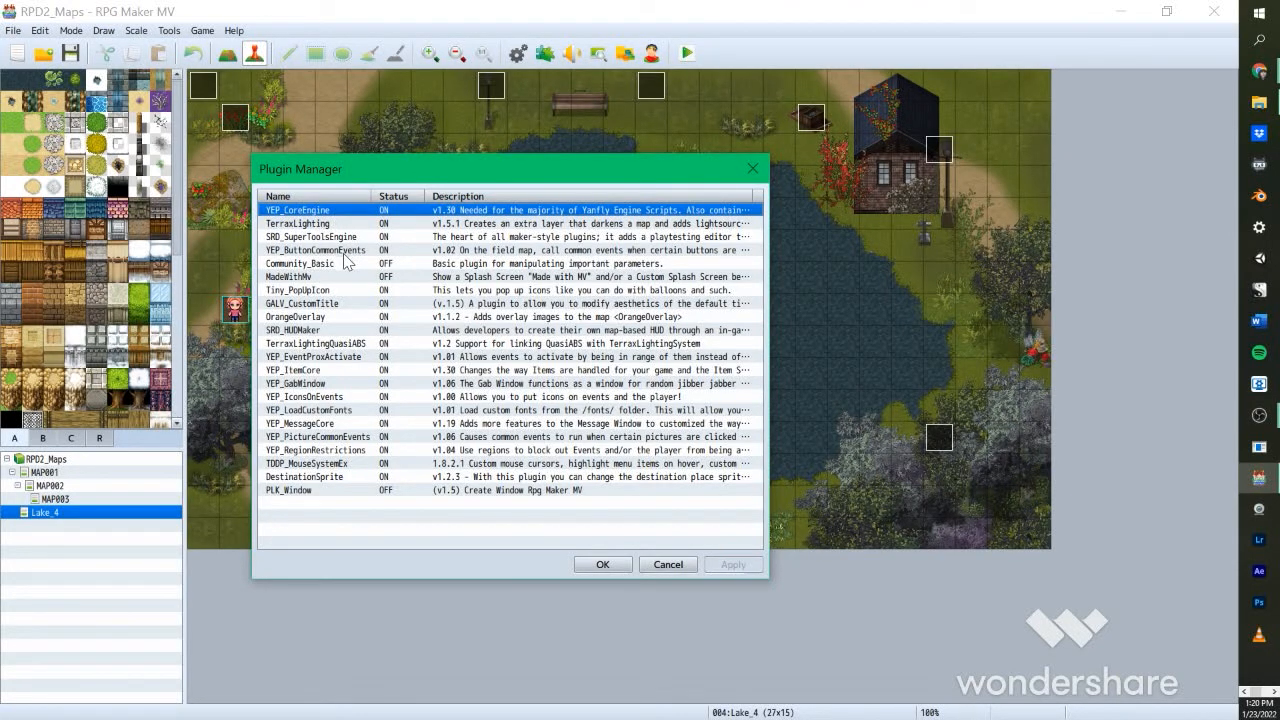
{"action": "left_click", "coordinate": [343, 251]}
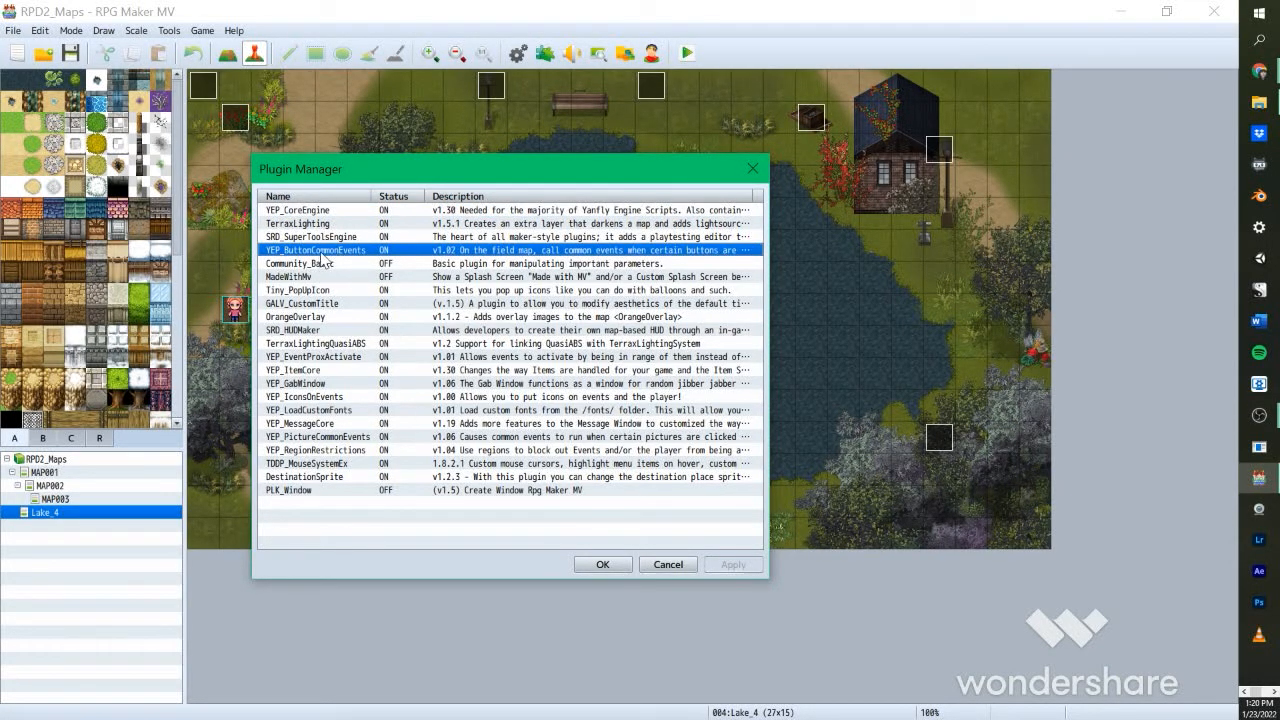
{"action": "left_click", "coordinate": [362, 237]}
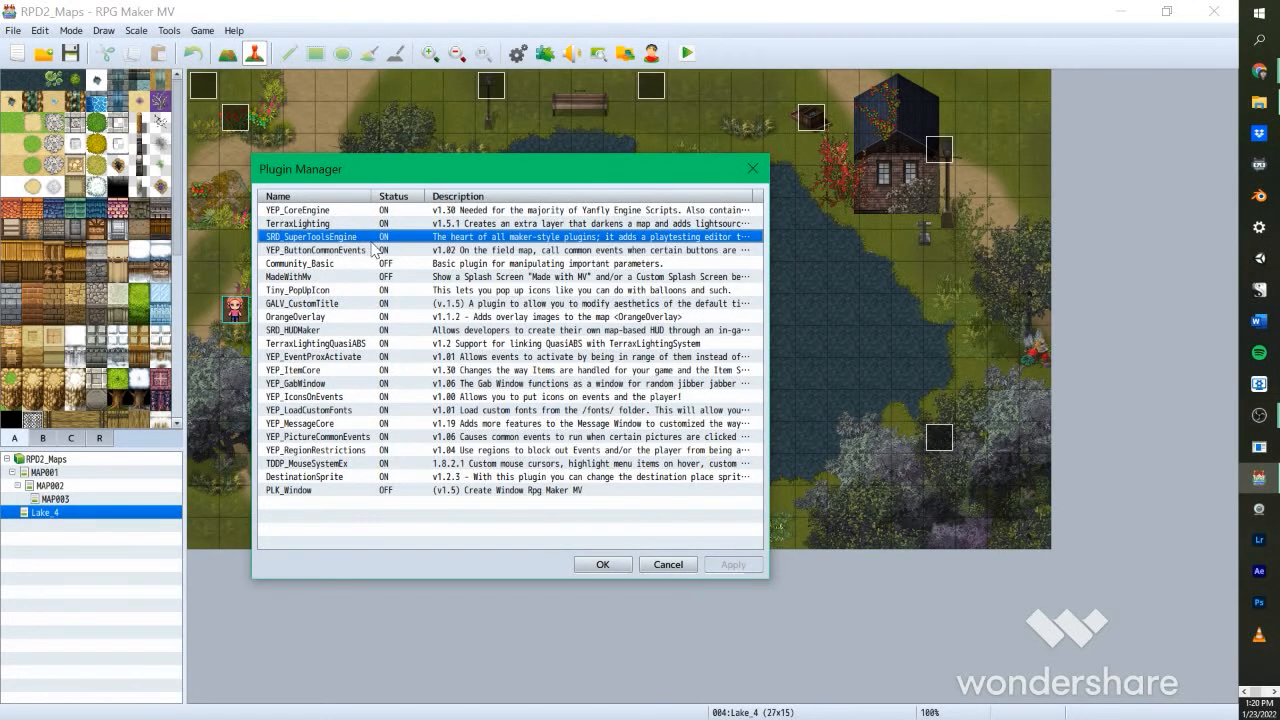
{"action": "left_click", "coordinate": [330, 331]}
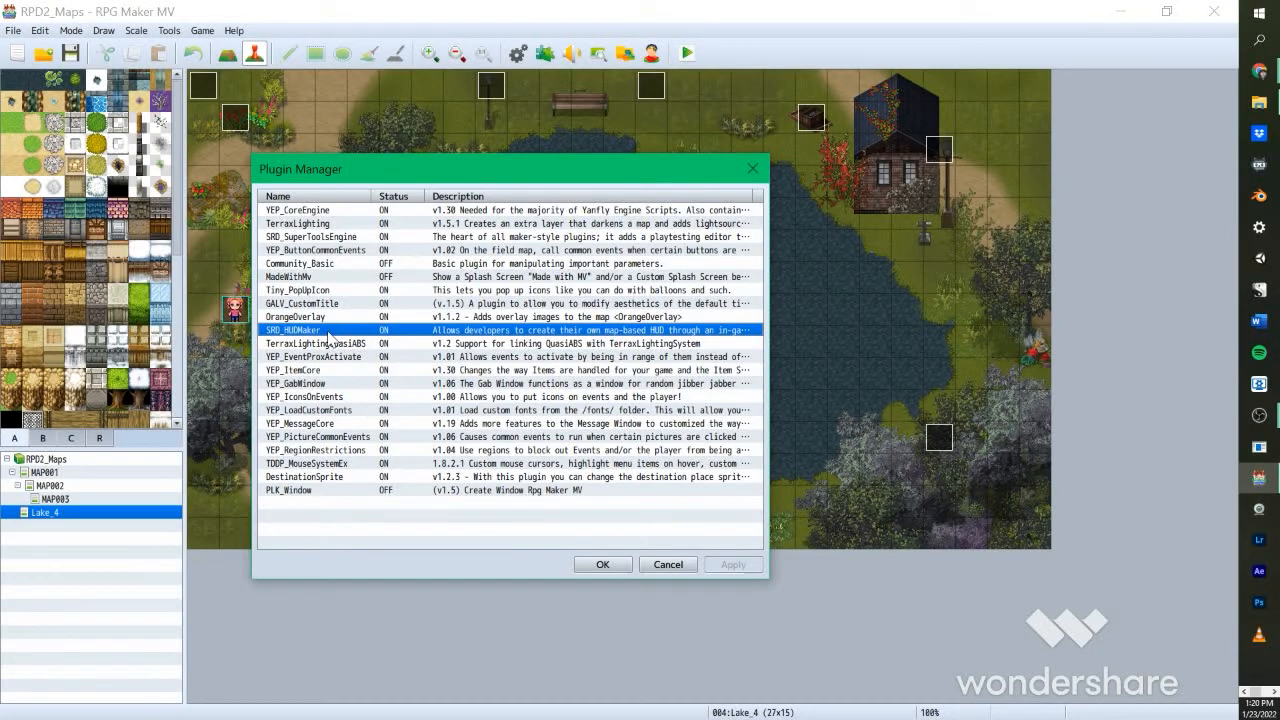
{"action": "left_click", "coordinate": [325, 211]}
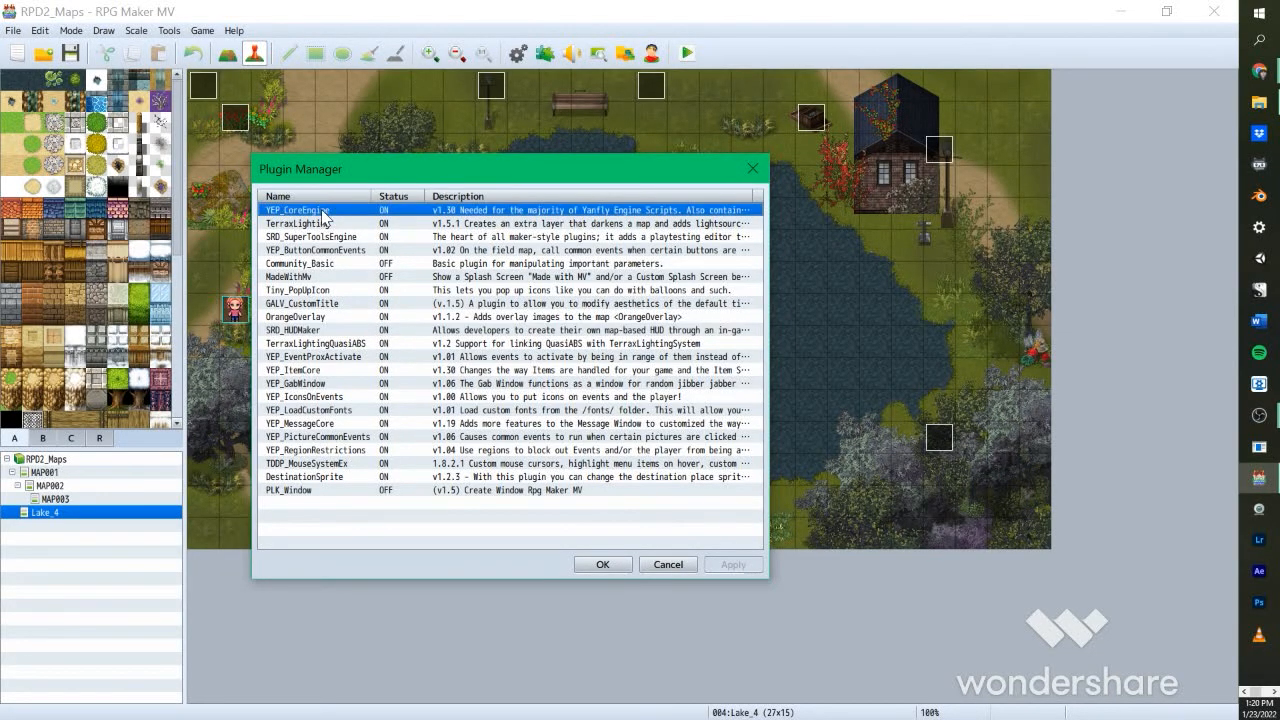
{"action": "left_click", "coordinate": [357, 251]}
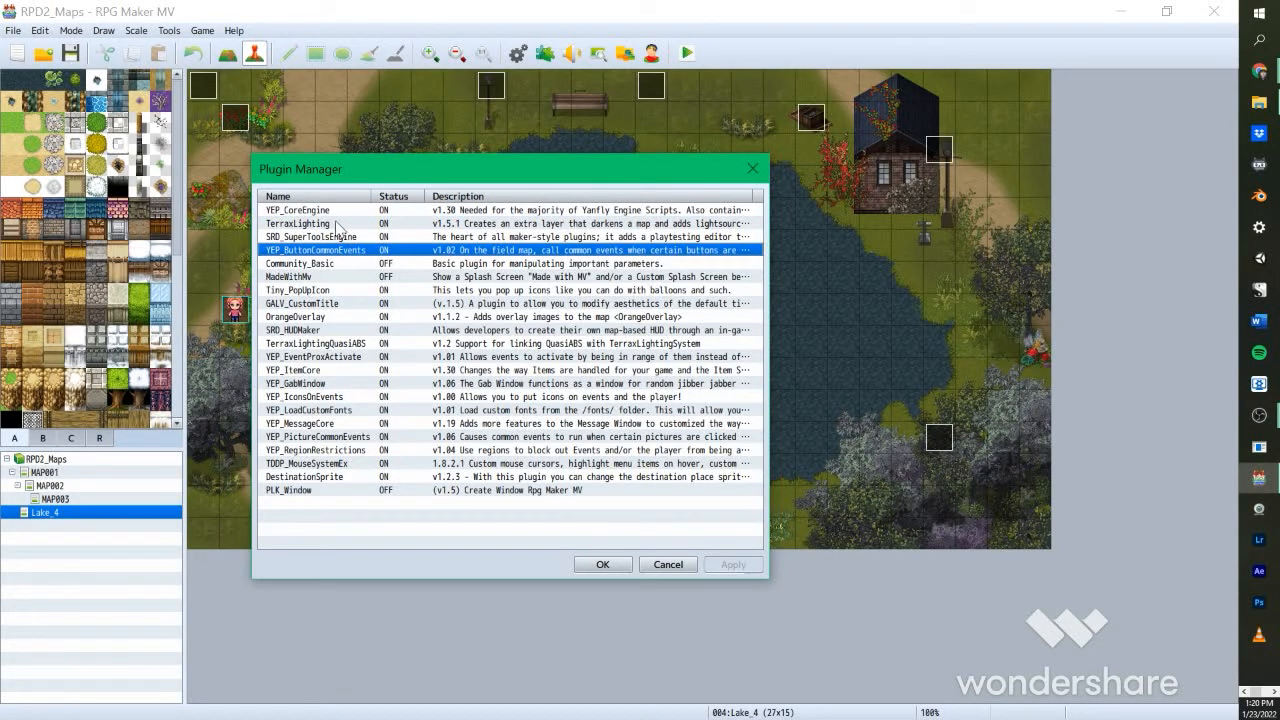
{"action": "left_click", "coordinate": [333, 212]}
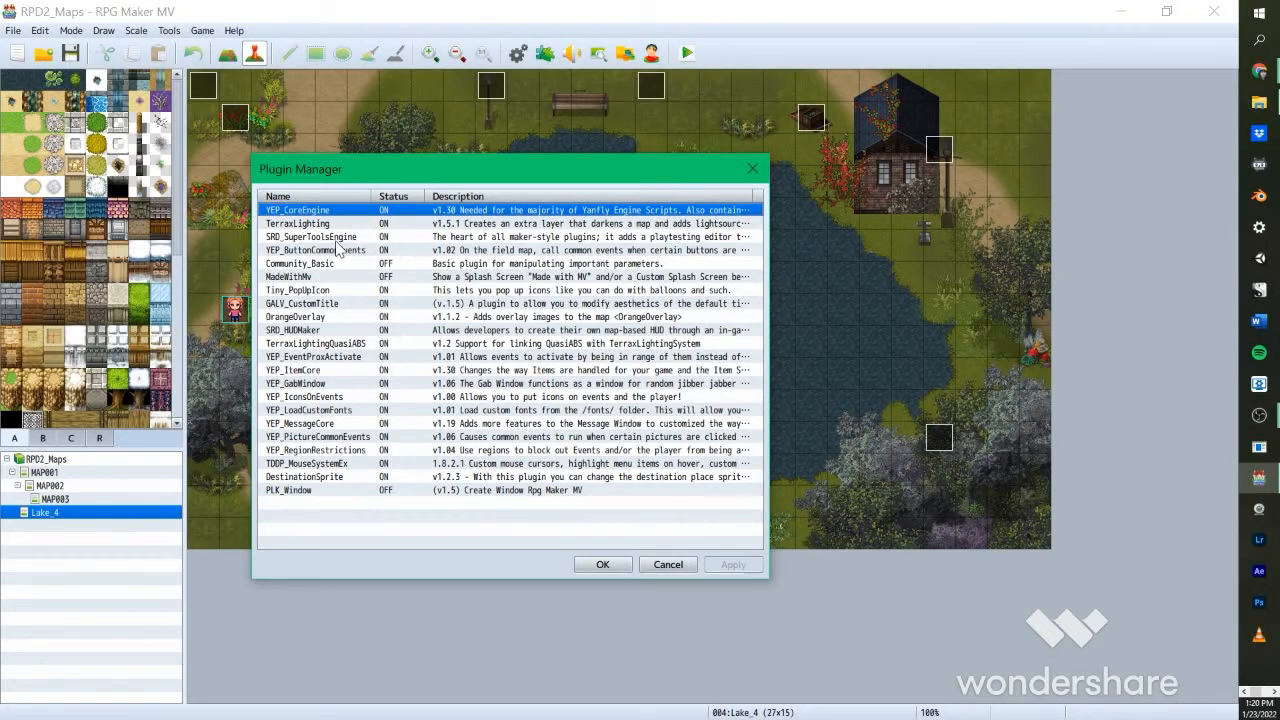
{"action": "left_click", "coordinate": [333, 238]}
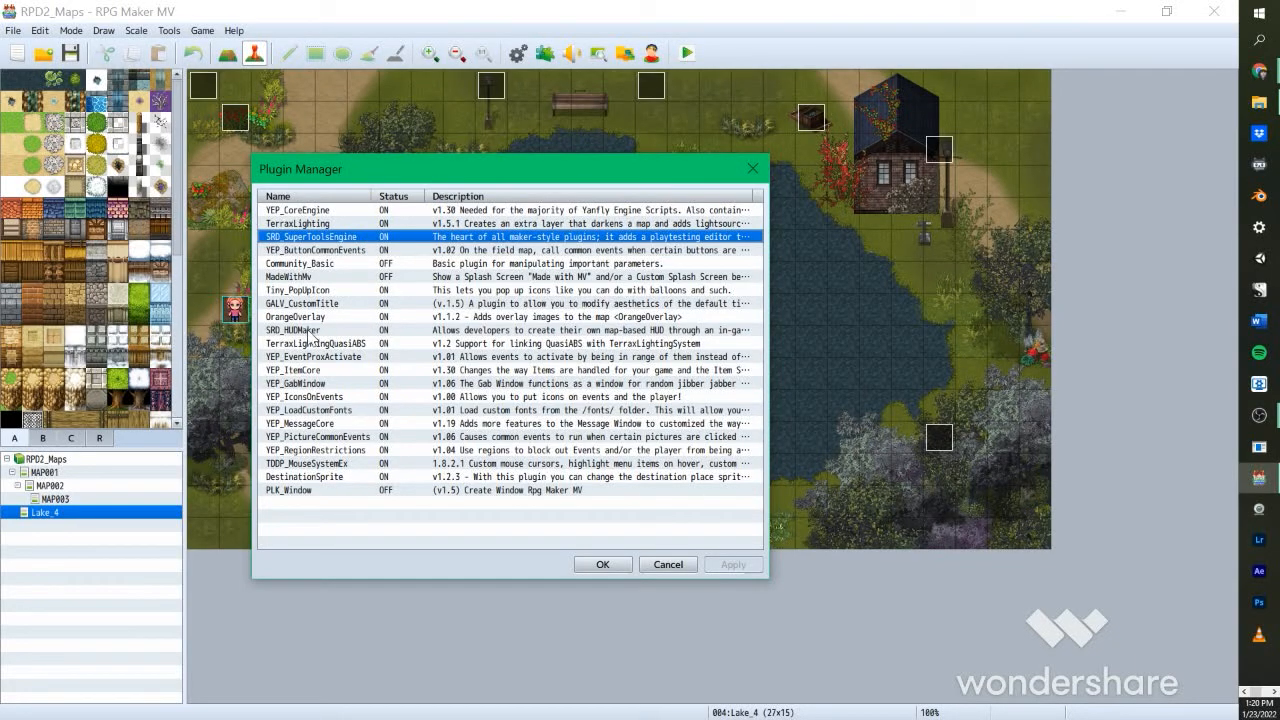
{"action": "left_click_drag", "start_coordinate": [505, 171], "coordinate": [482, 184]}
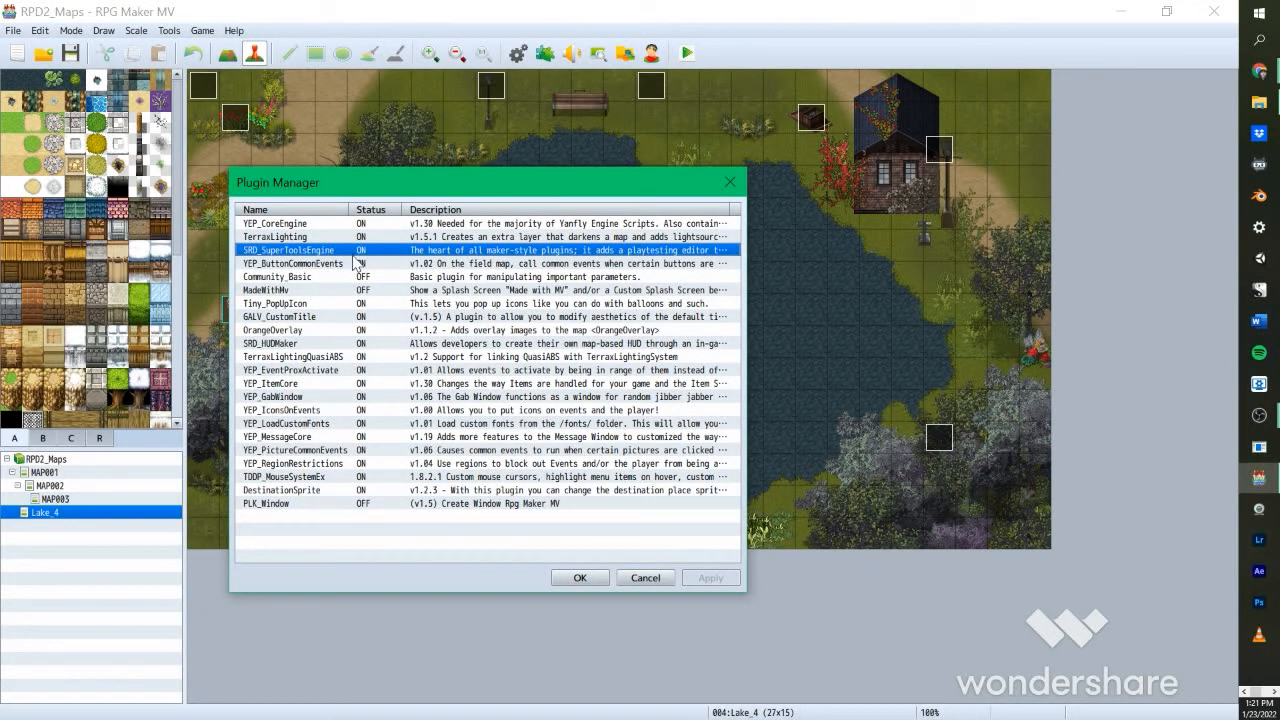
{"action": "mouse_move", "coordinate": [354, 190]}
{"action": "left_mouse_down"}
{"action": "mouse_move", "coordinate": [363, 211]}
{"action": "mouse_move", "coordinate": [351, 197]}
{"action": "left_mouse_up"}
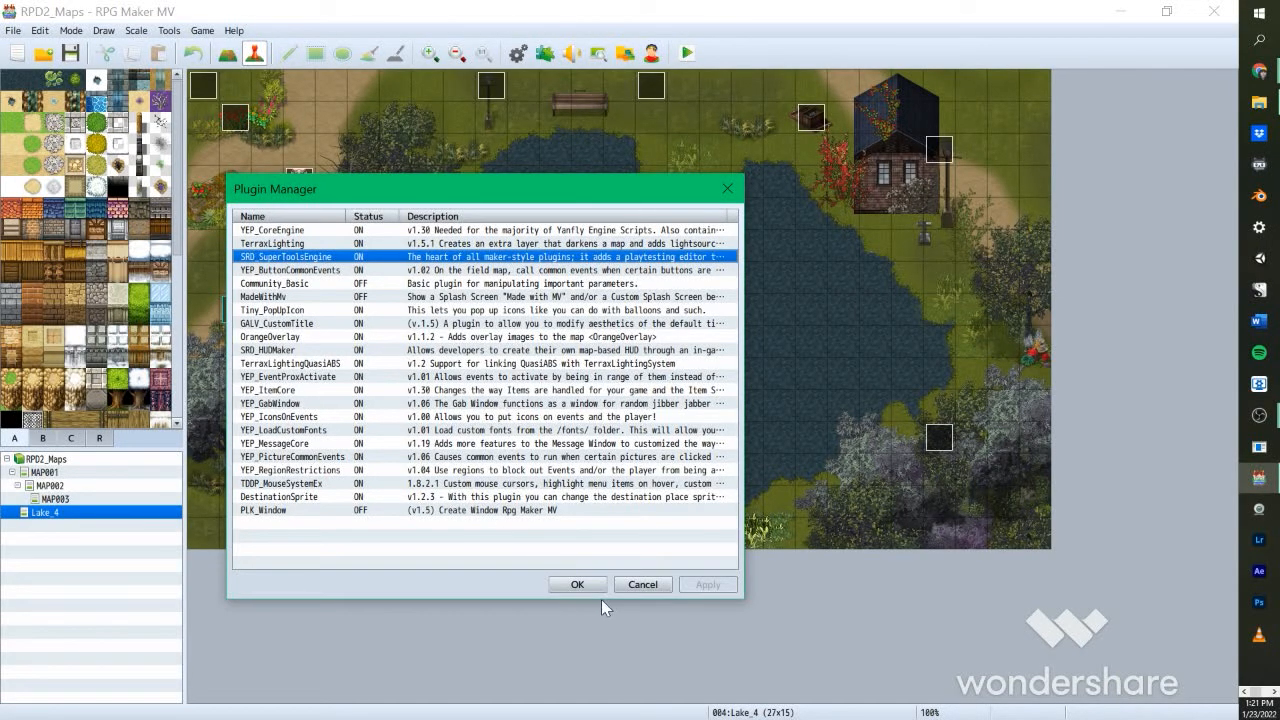
{"action": "left_click", "coordinate": [648, 589]}
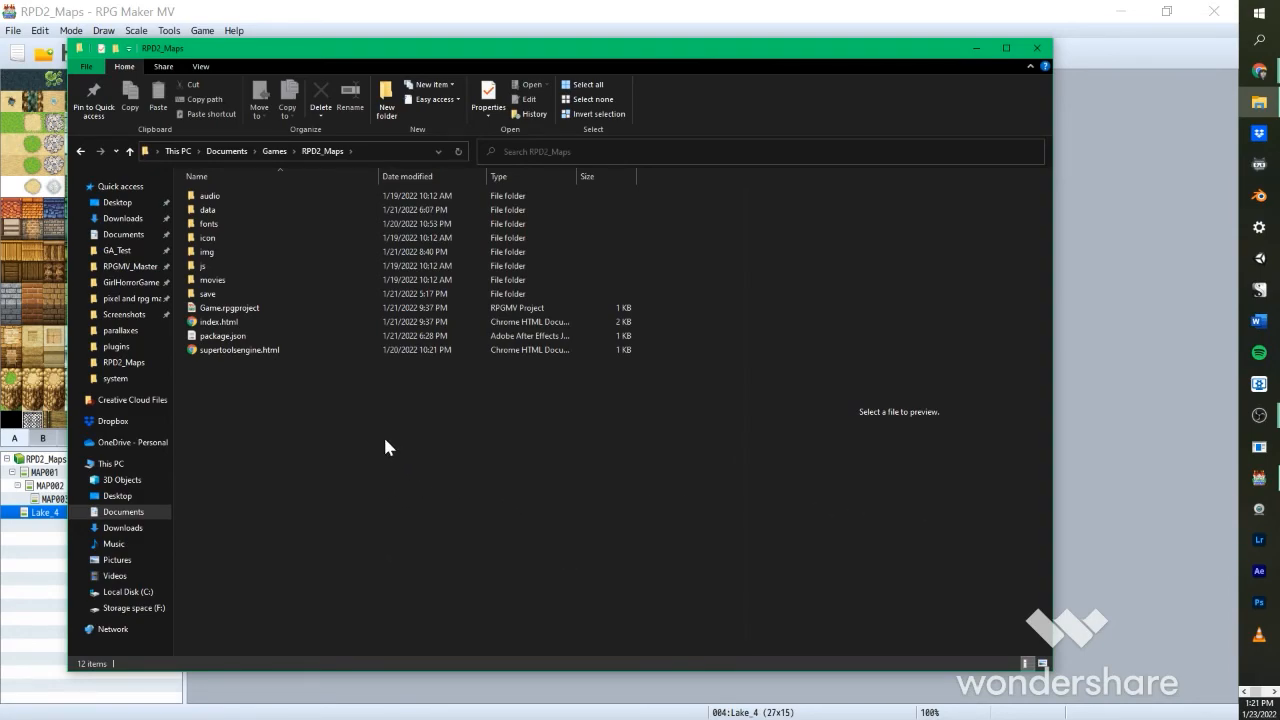
Step: Switch to File Explorer and open the plugins folder inside the RPD2_Maps project's js folder
{"action": "mouse_move", "coordinate": [580, 46]}
{"action": "left_mouse_down"}
{"action": "mouse_move", "coordinate": [563, 362]}
{"action": "mouse_move", "coordinate": [582, 365]}
{"action": "mouse_move", "coordinate": [600, 45]}
{"action": "left_mouse_up"}
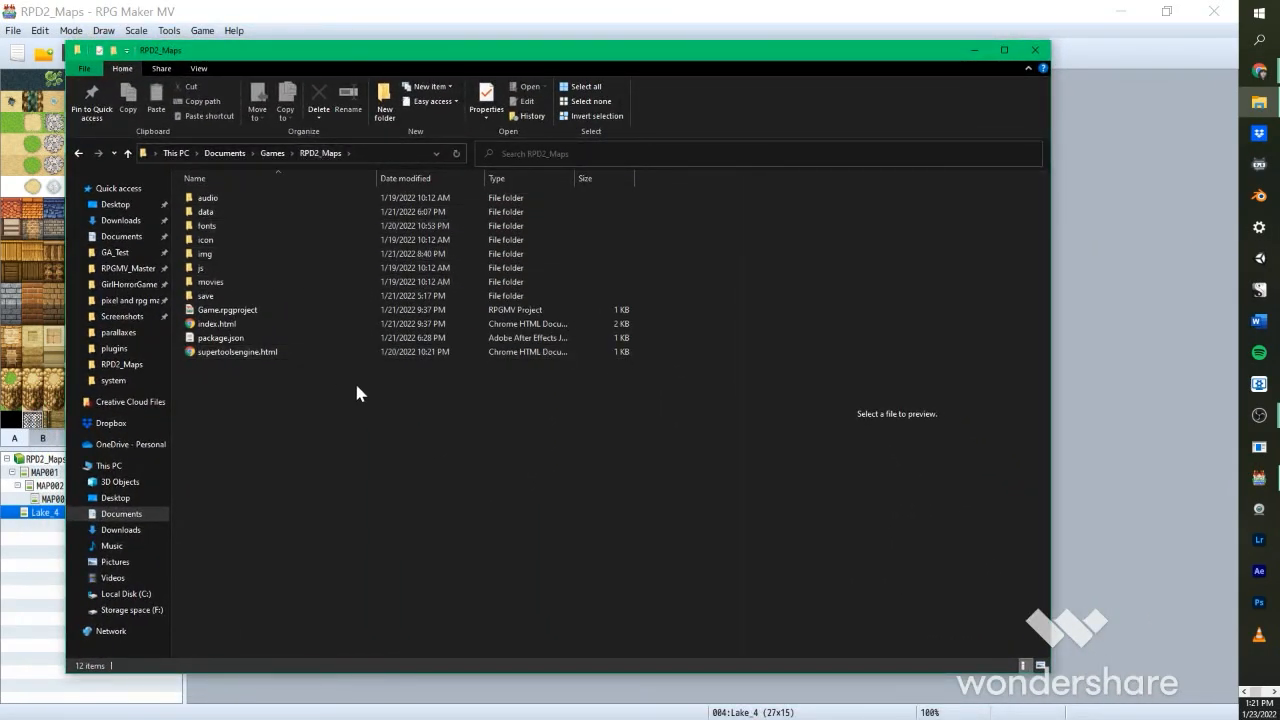
{"action": "double_click", "coordinate": [195, 270]}
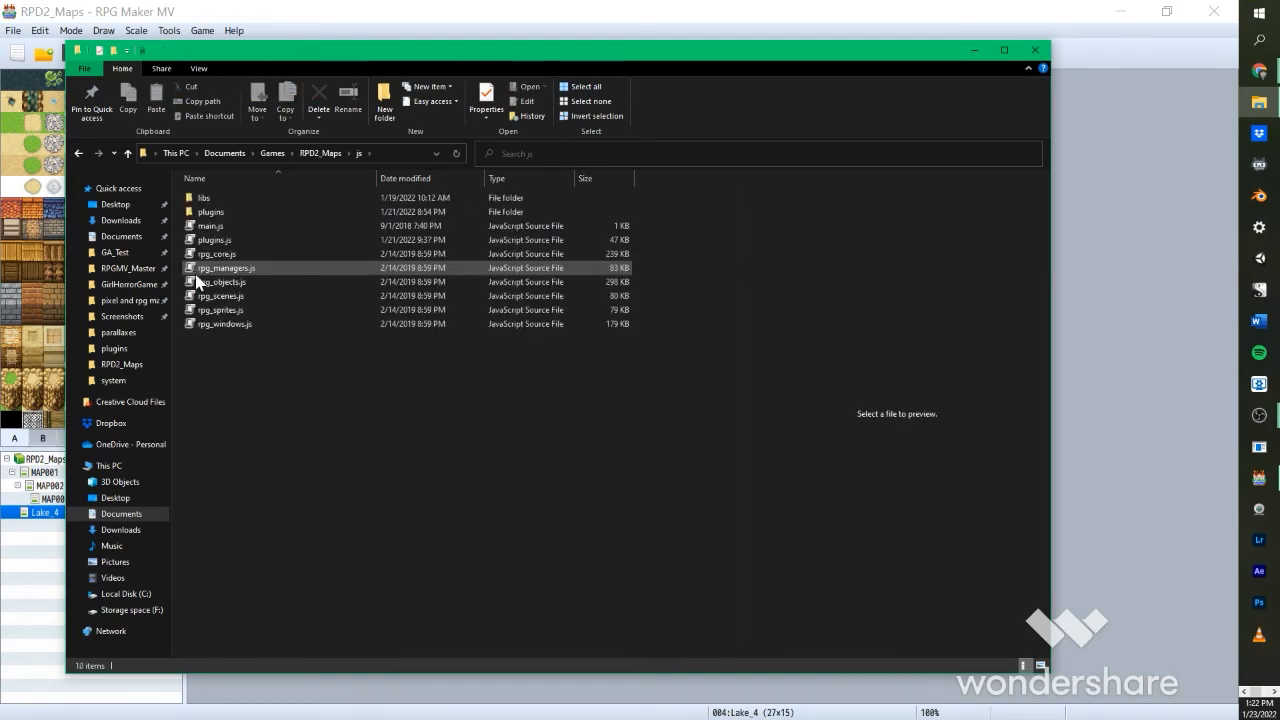
{"action": "double_click", "coordinate": [222, 213]}
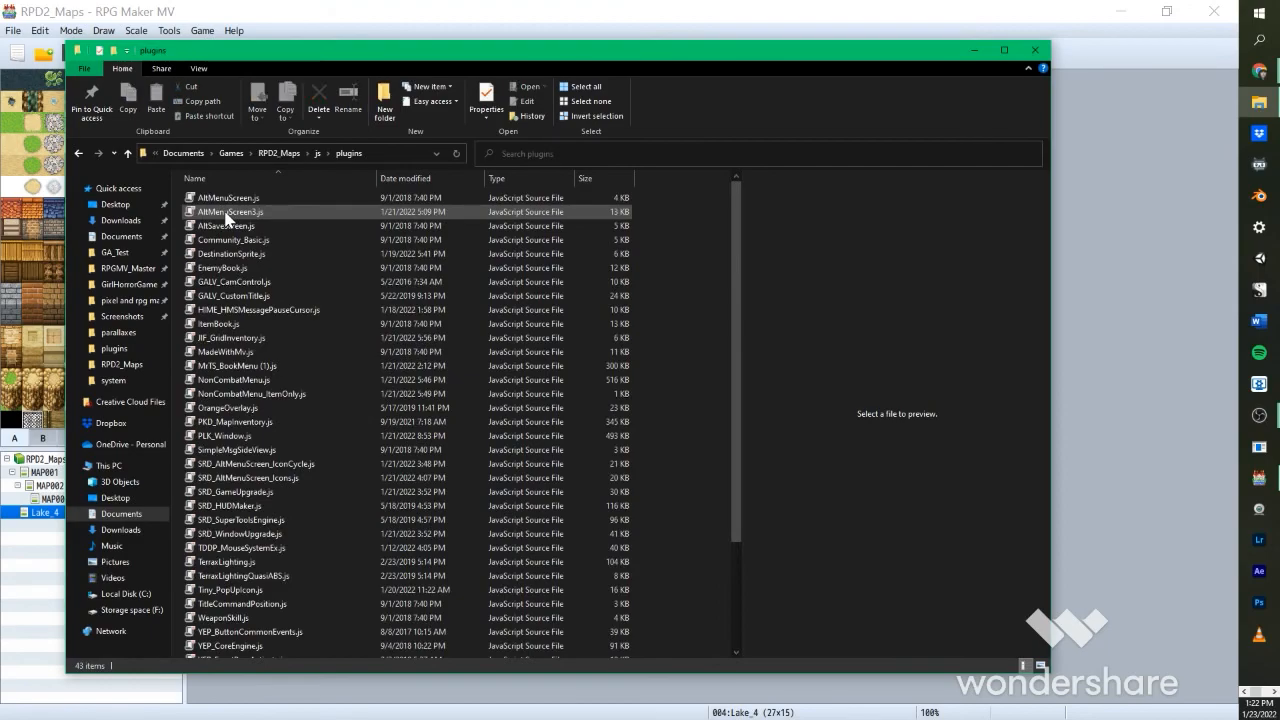
{"action": "left_click_drag", "start_coordinate": [706, 61], "coordinate": [684, 37]}
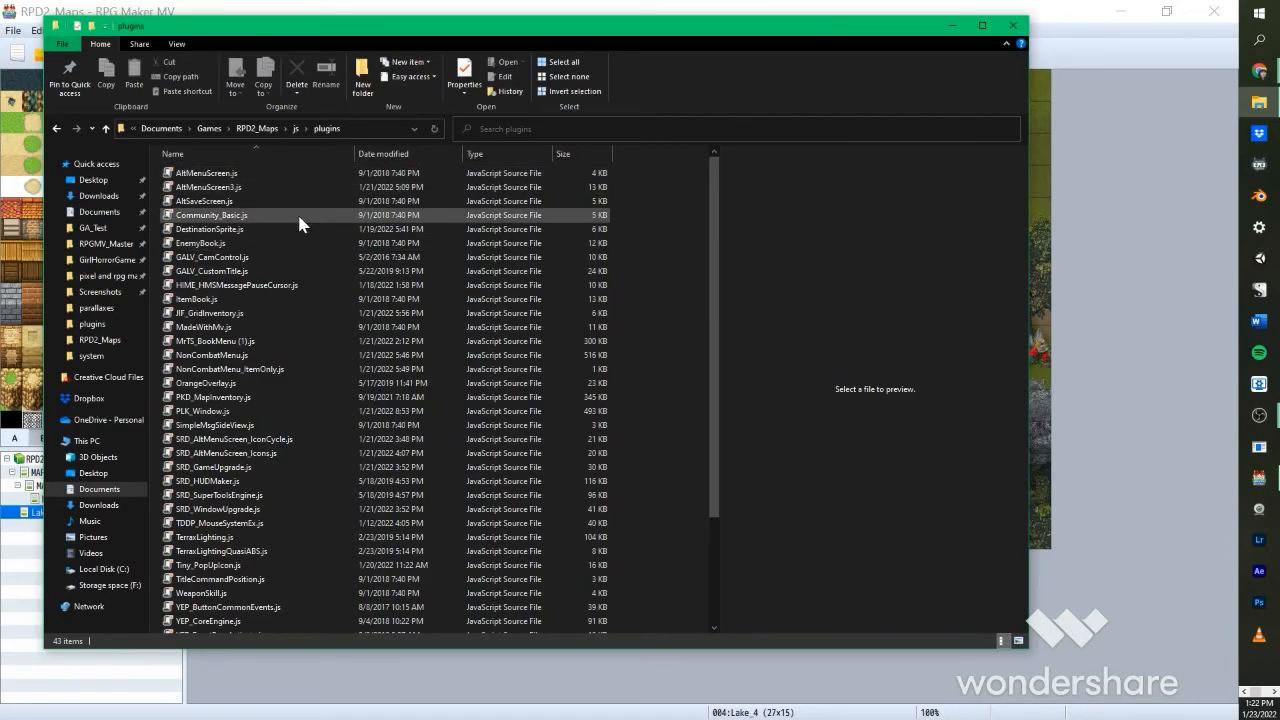
Step: Locate the SRD_SuperToolsEngine.js, SRD_HUDMaker.js, YEP_CoreEngine.js and YEP_ButtonCommonEvents.js files in the plugins folder
{"action": "scroll", "coordinate": [201, 310], "scroll_direction": "down", "scroll_amount": 3}
{"action": "left_click", "coordinate": [293, 361]}
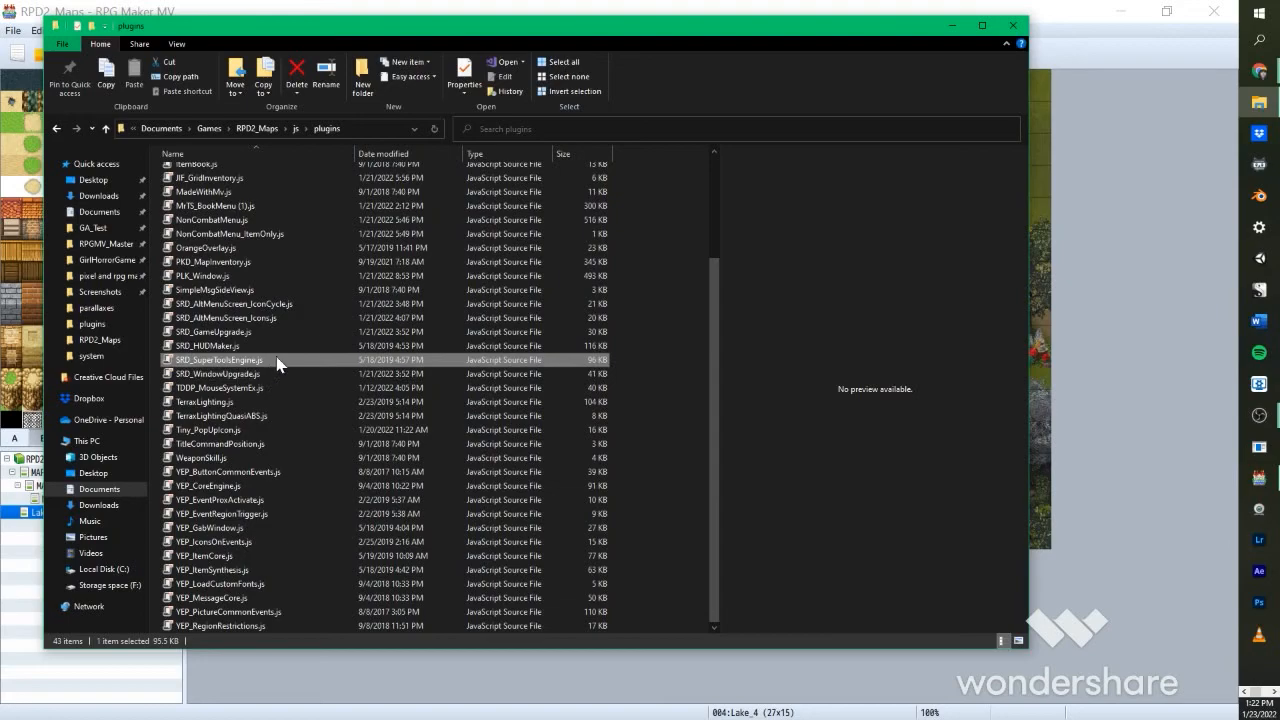
{"action": "left_click", "coordinate": [277, 347]}
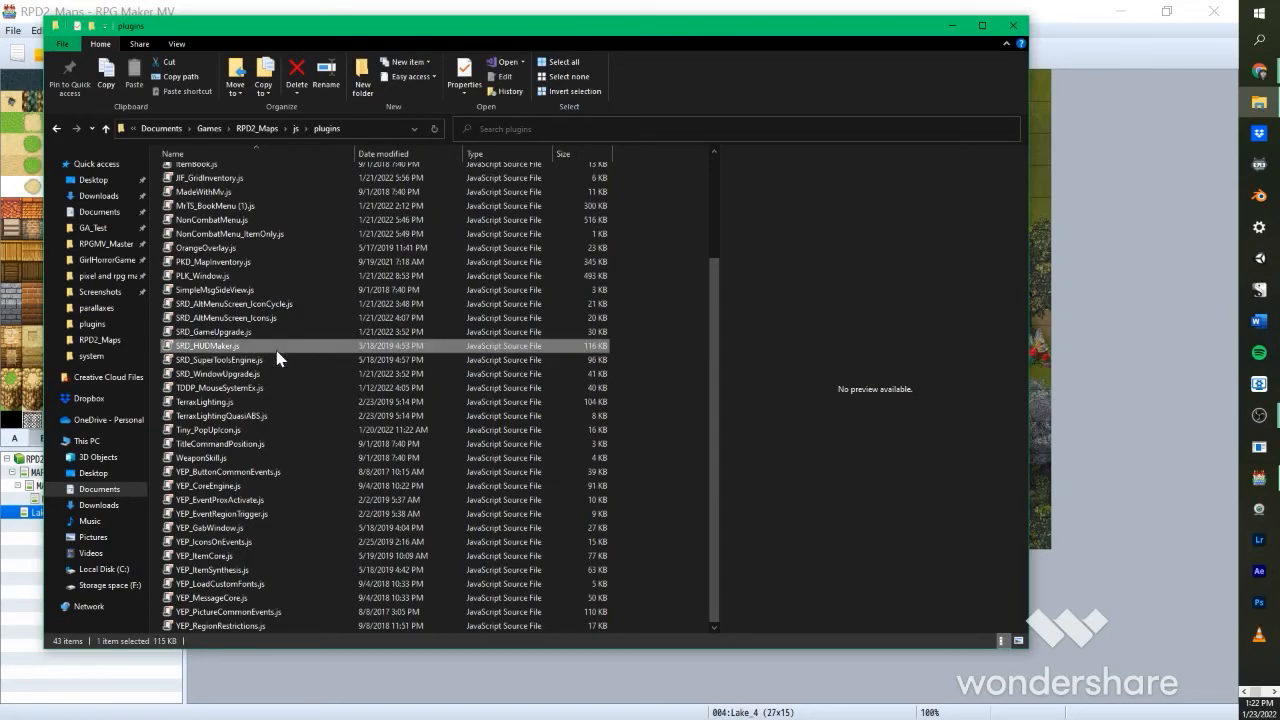
{"action": "left_click", "coordinate": [292, 485]}
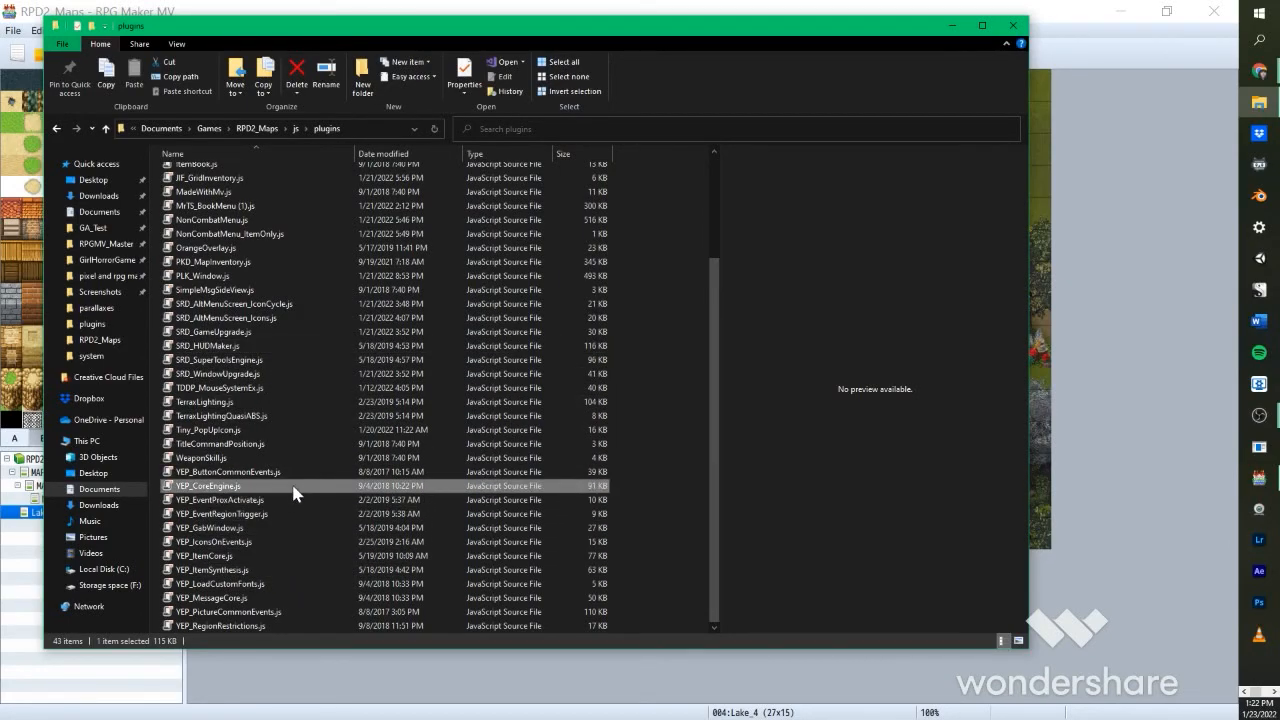
{"action": "left_click", "coordinate": [305, 472]}
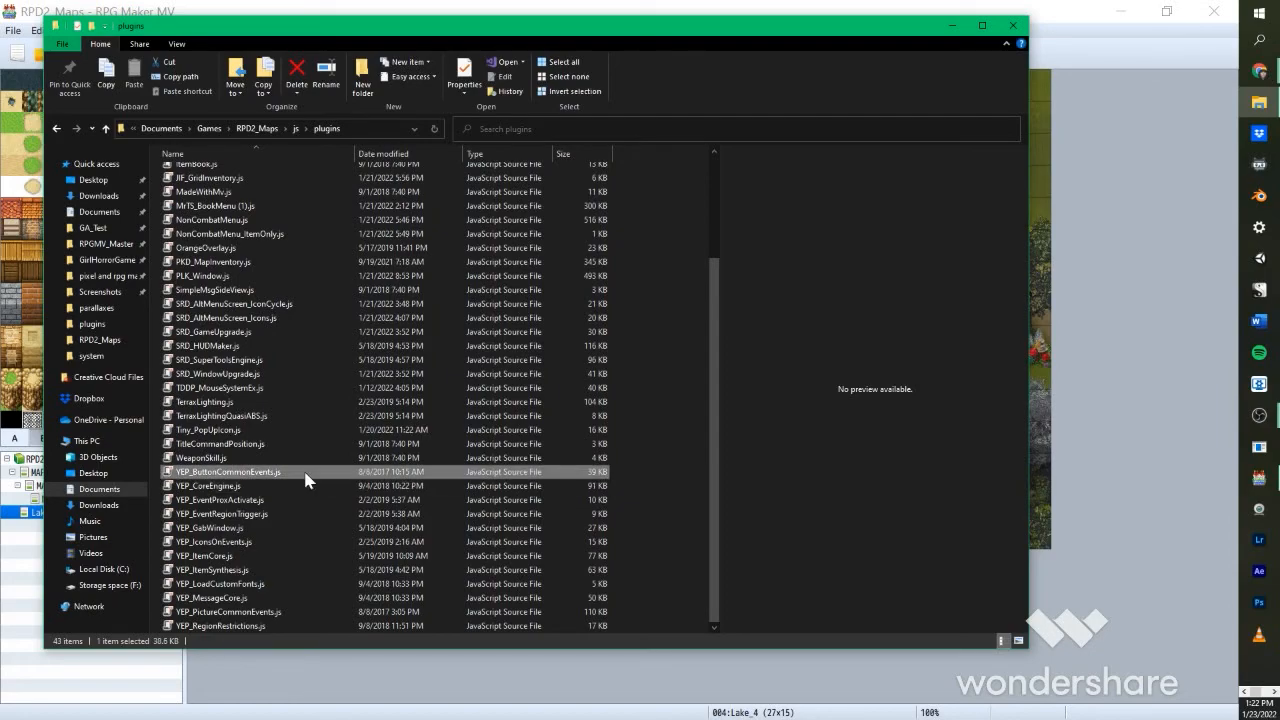
Step: Close File Explorer, browse the plugins available for a new Plugin Manager entry in RPG Maker MV, and leave without adding one
{"action": "scroll", "coordinate": [281, 277], "scroll_direction": "up", "scroll_amount": 3}
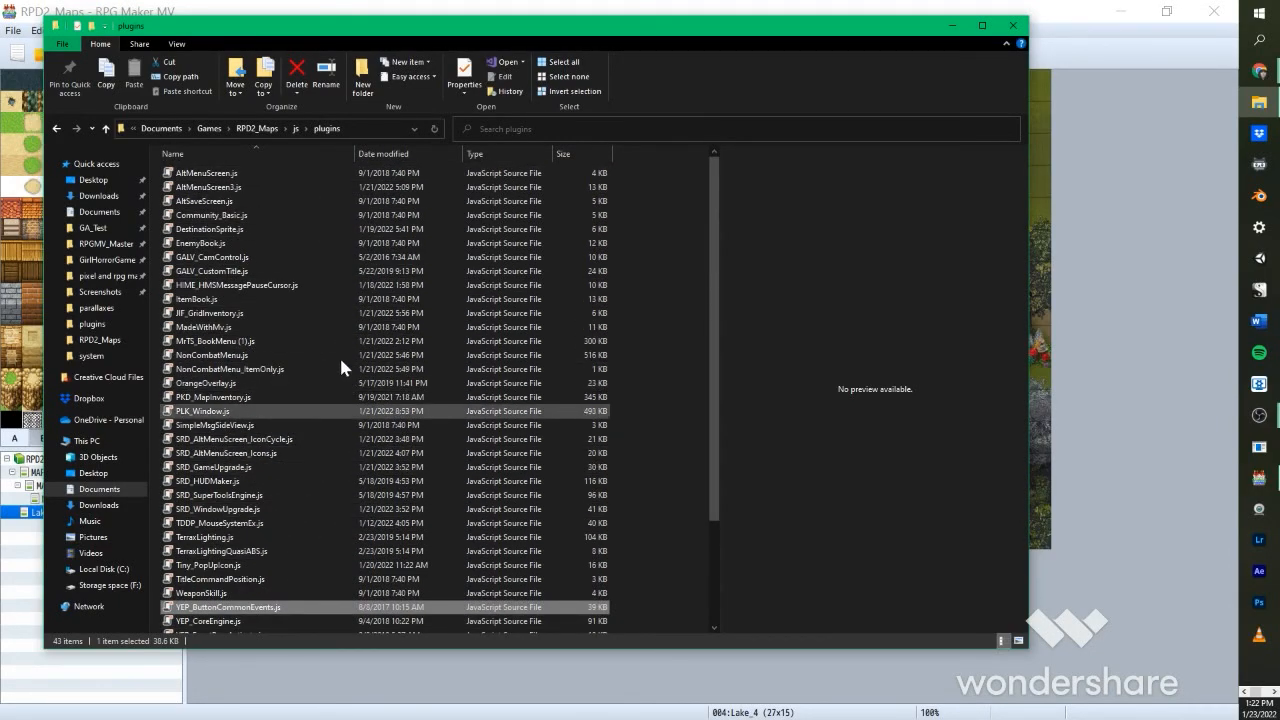
{"action": "left_click", "coordinate": [1013, 25]}
{"action": "left_click", "coordinate": [545, 53]}
{"action": "left_click_drag", "start_coordinate": [609, 135], "coordinate": [480, 120]}
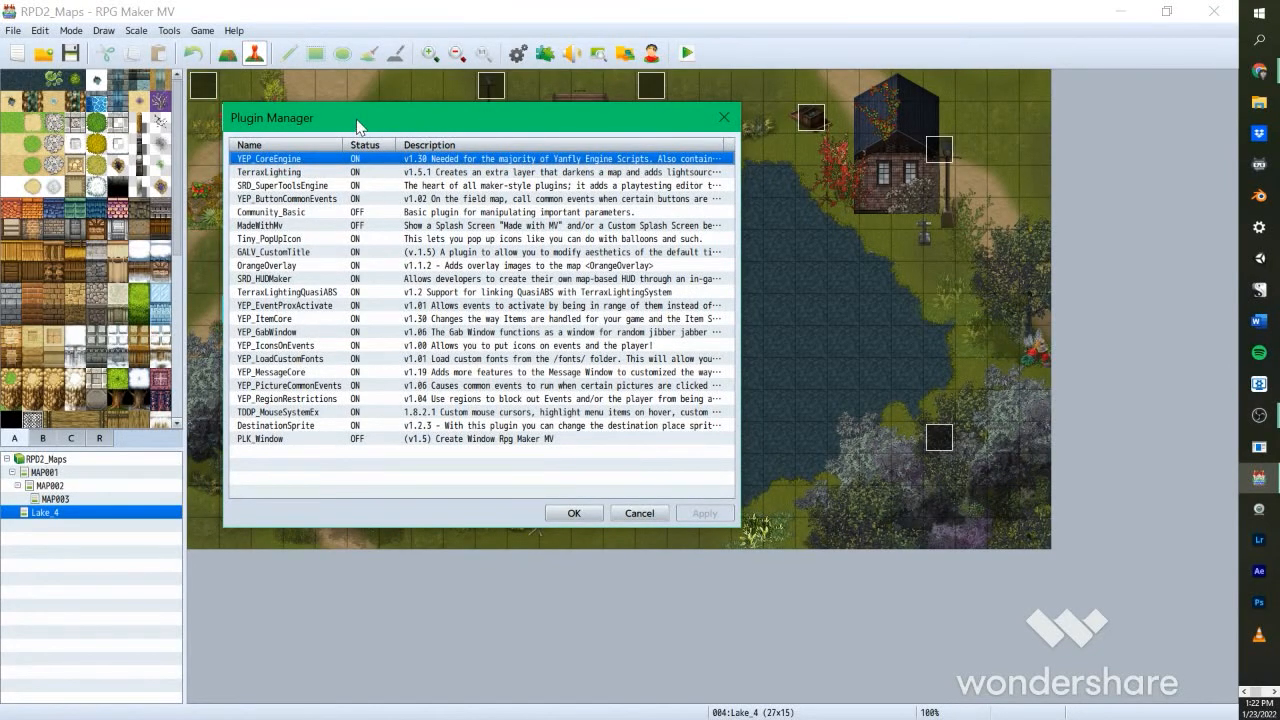
{"action": "double_click", "coordinate": [303, 451]}
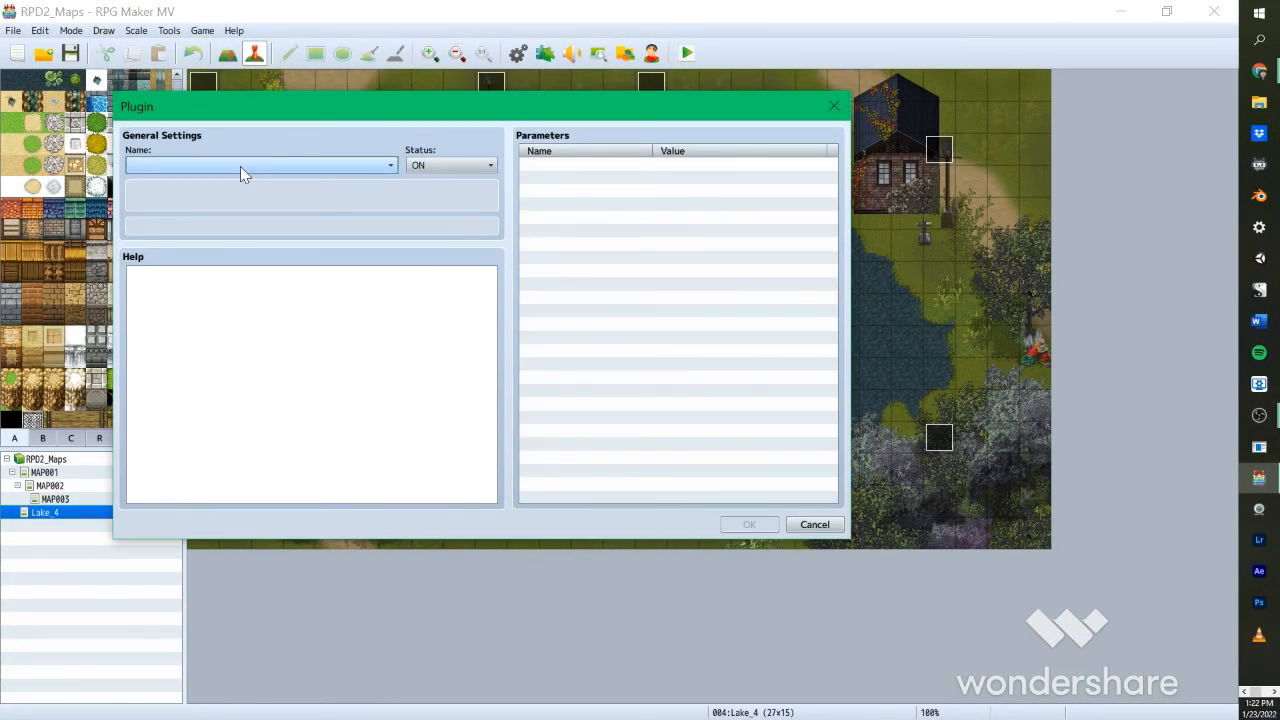
{"action": "left_click", "coordinate": [247, 164]}
{"action": "scroll", "coordinate": [203, 447], "scroll_direction": "down", "scroll_amount": 2}
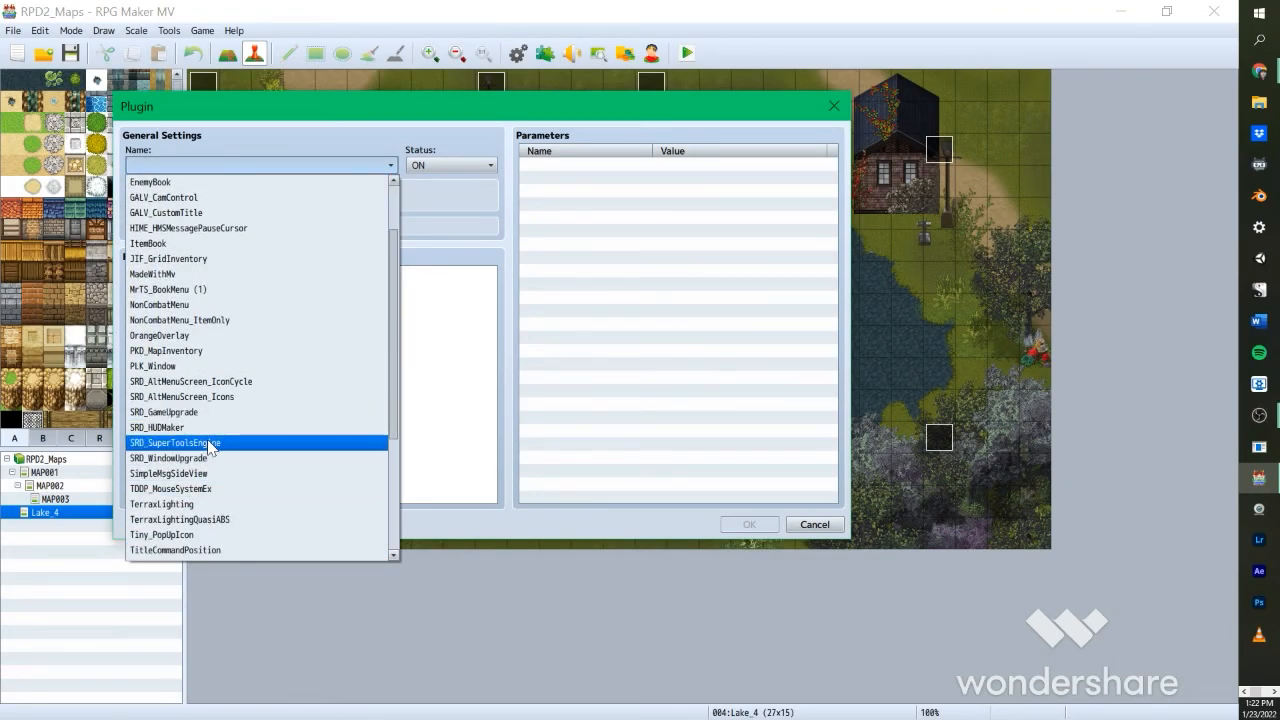
{"action": "scroll", "coordinate": [226, 466], "scroll_direction": "down", "scroll_amount": 3}
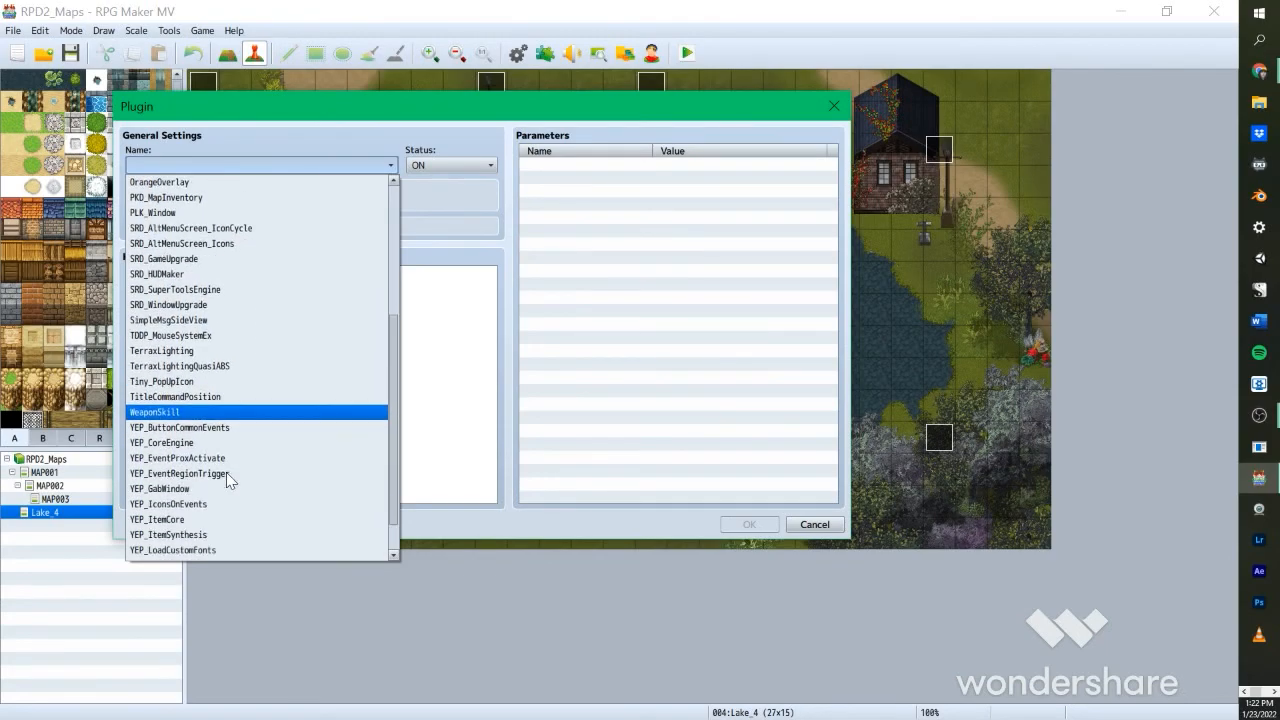
{"action": "left_click", "coordinate": [814, 524]}
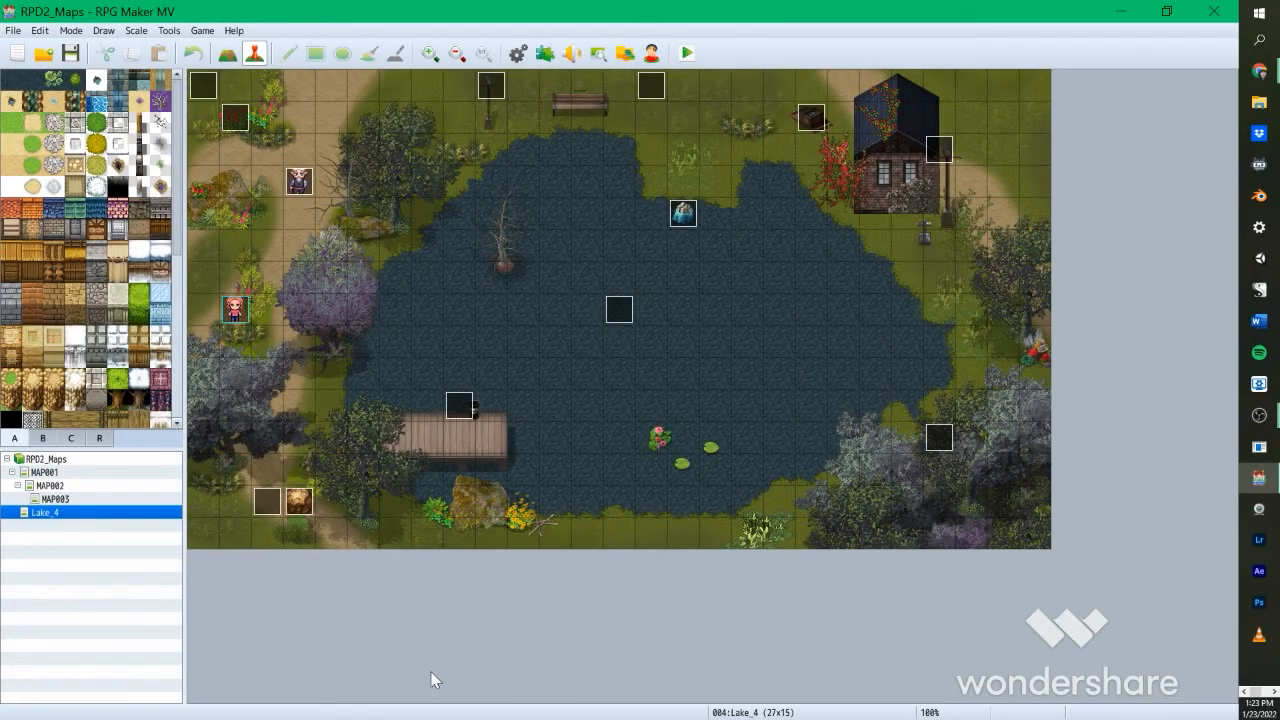
Step: Examine the AutoStuff event at the Lake_4 map's upper-left corner, including its HideNormalMenu and Fish Variables calls, and close it unchanged
{"action": "left_click", "coordinate": [204, 88]}
{"action": "double_click", "coordinate": [204, 88]}
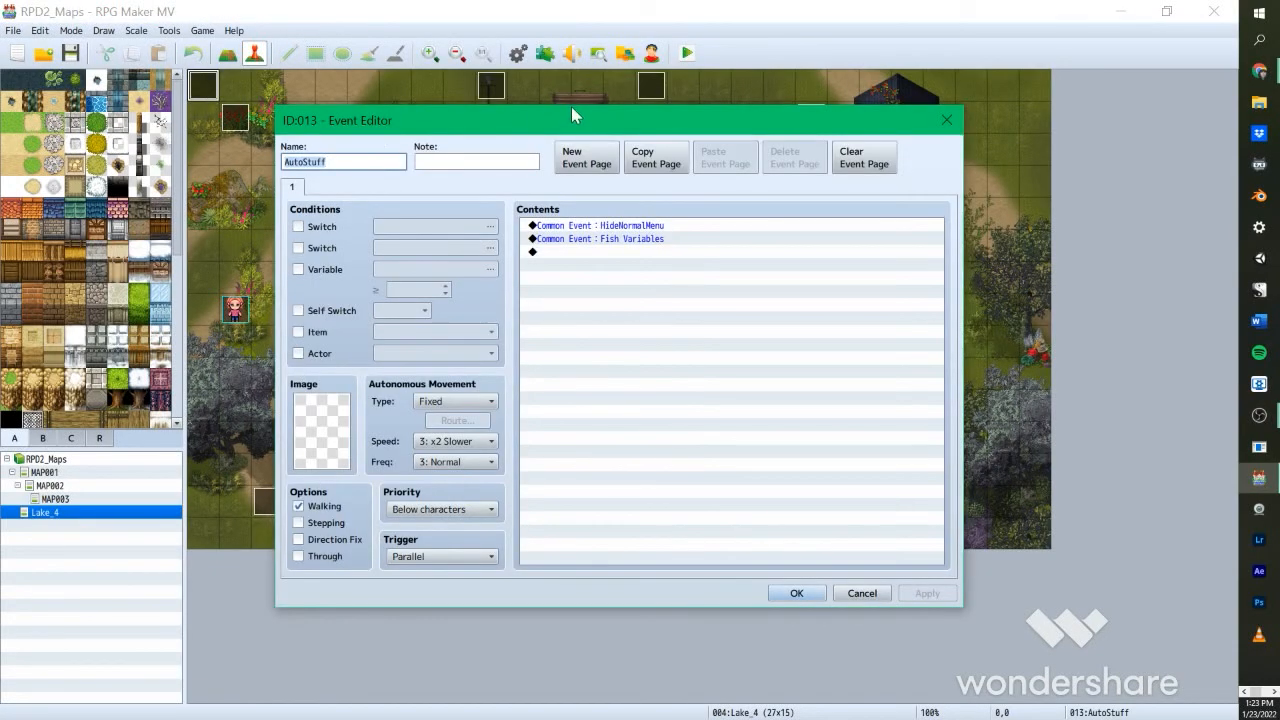
{"action": "left_click_drag", "start_coordinate": [572, 113], "coordinate": [542, 128]}
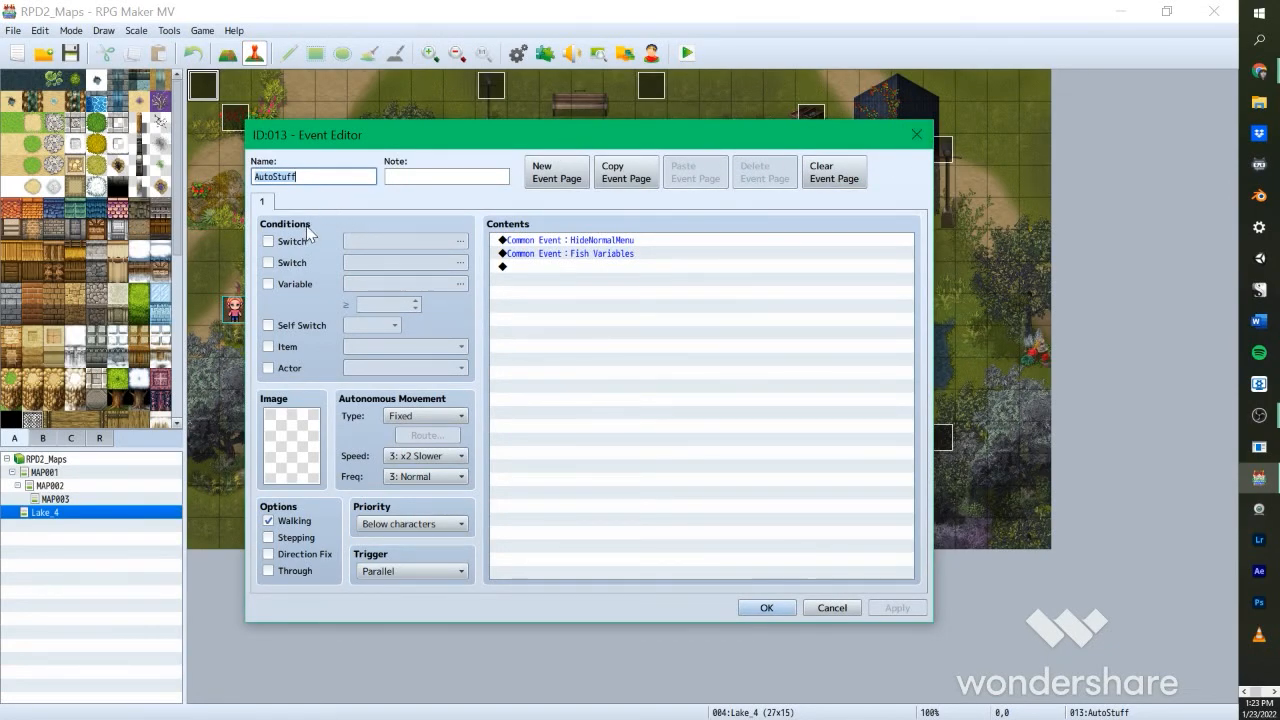
{"action": "left_click", "coordinate": [648, 243]}
{"action": "left_click", "coordinate": [652, 253]}
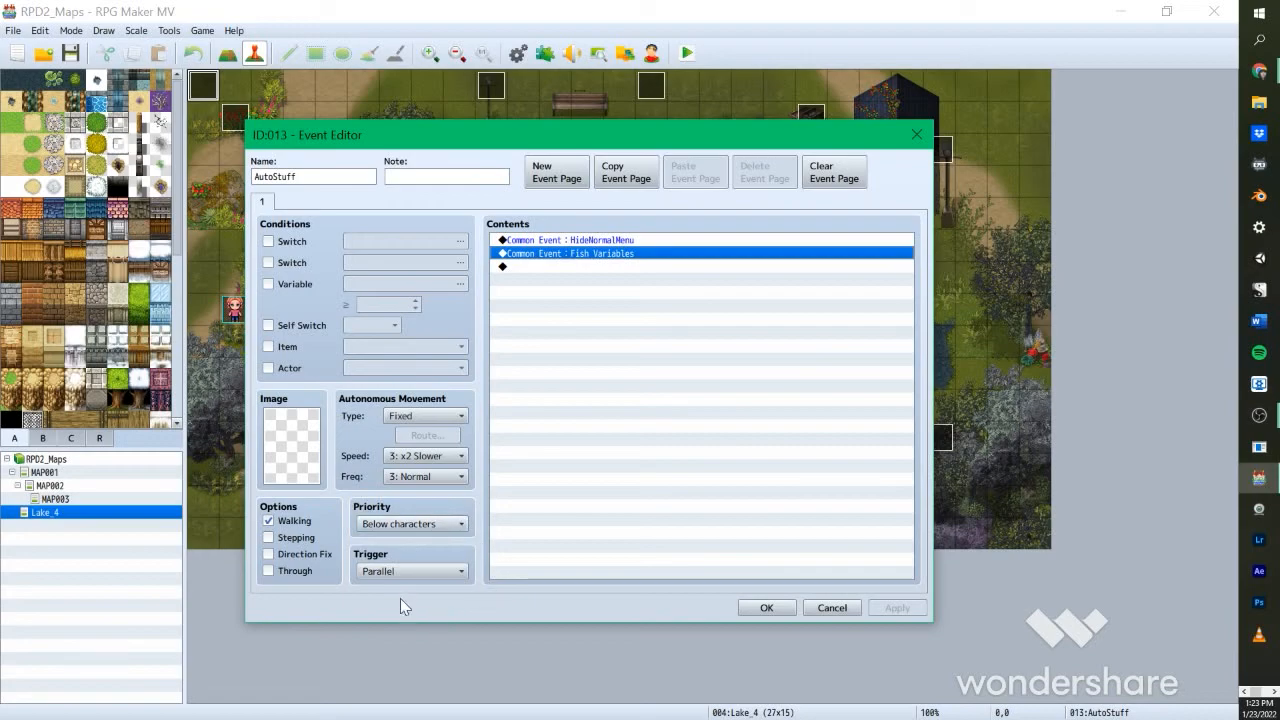
{"action": "left_click", "coordinate": [590, 241]}
{"action": "left_click", "coordinate": [592, 253]}
{"action": "left_click", "coordinate": [592, 241]}
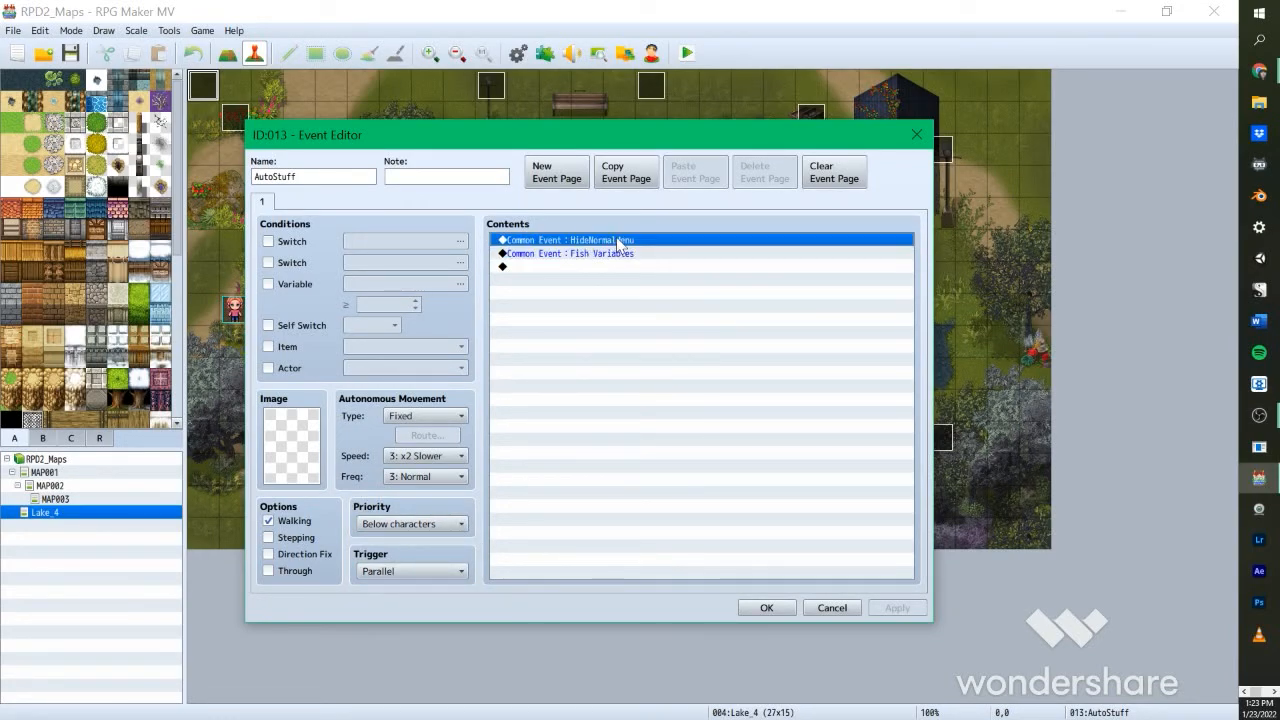
{"action": "left_click", "coordinate": [618, 256]}
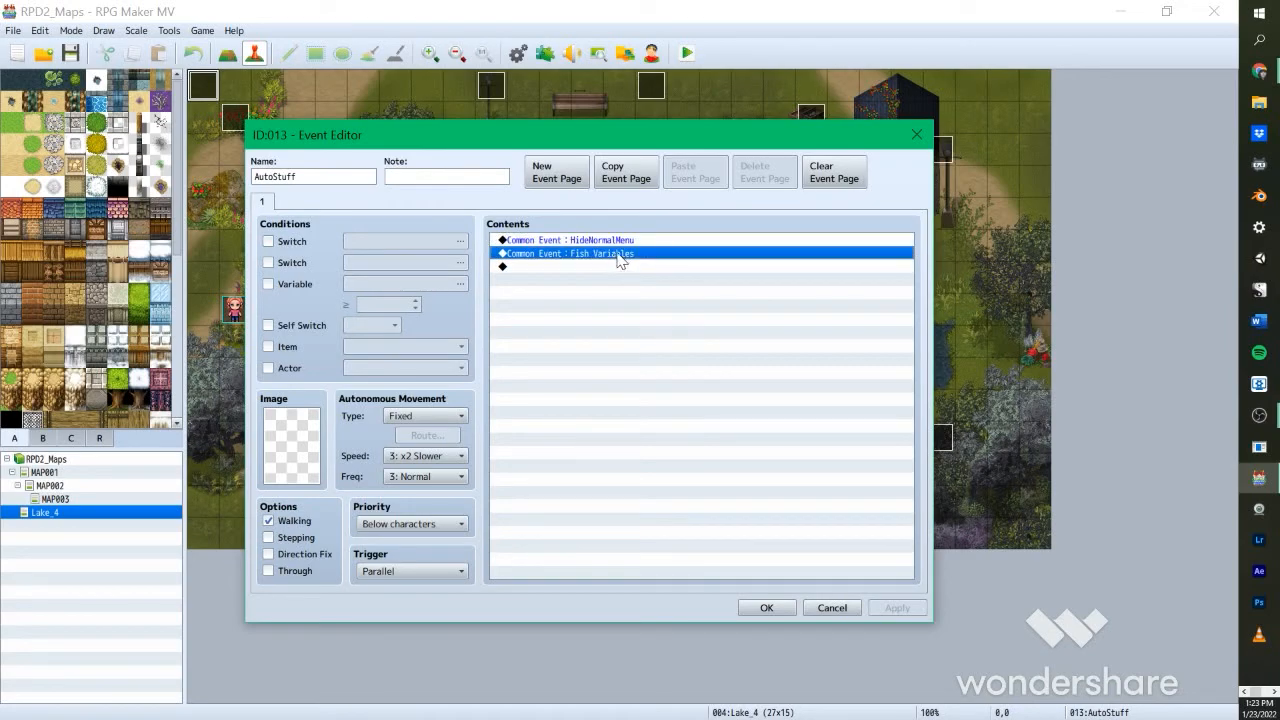
{"action": "left_click", "coordinate": [832, 608]}
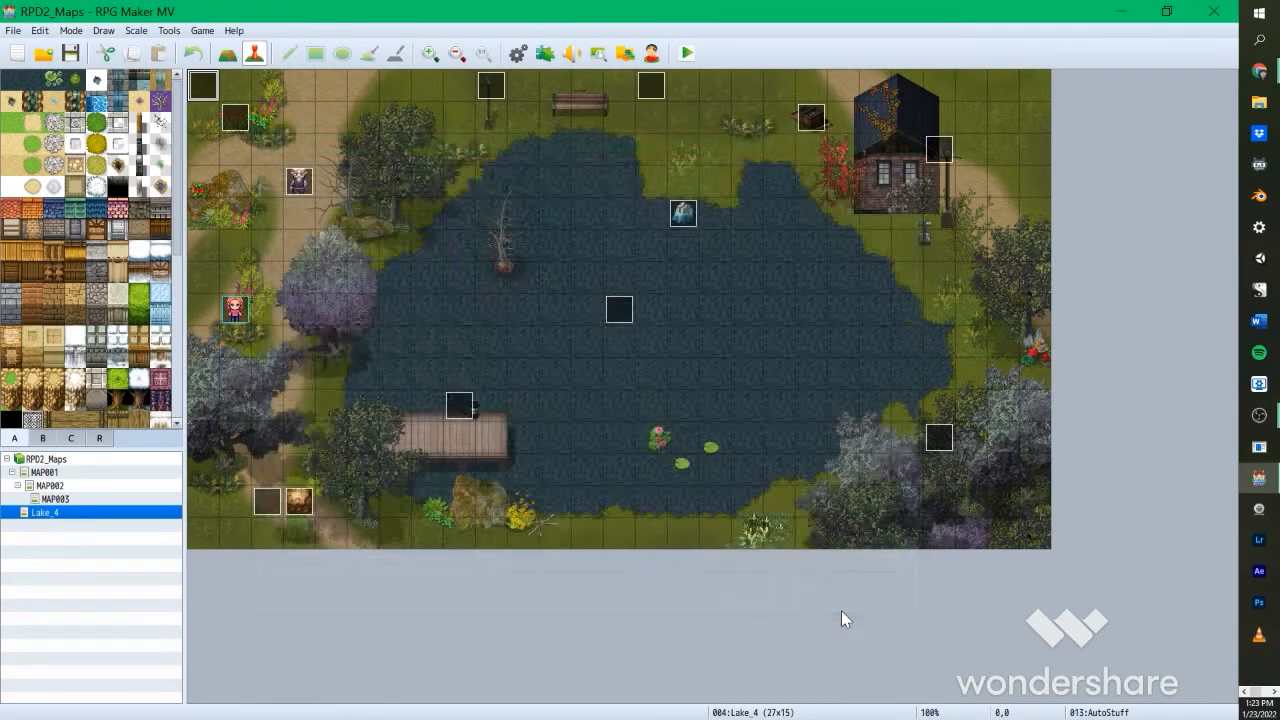
Step: Examine the HideNormalMenu common event in the Database and the Disable option of its Change Menu Access command, without adding anything
{"action": "left_click", "coordinate": [517, 52]}
{"action": "left_click", "coordinate": [283, 390]}
{"action": "left_click", "coordinate": [654, 238]}
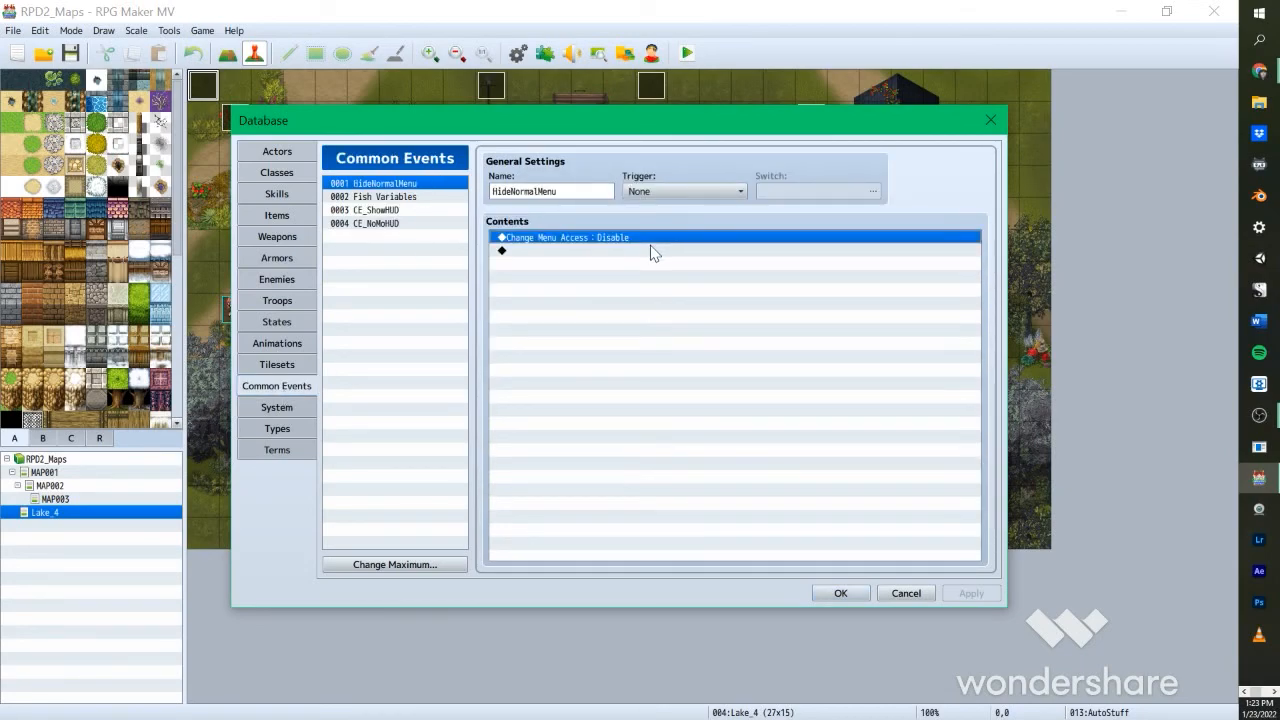
{"action": "left_click", "coordinate": [651, 250]}
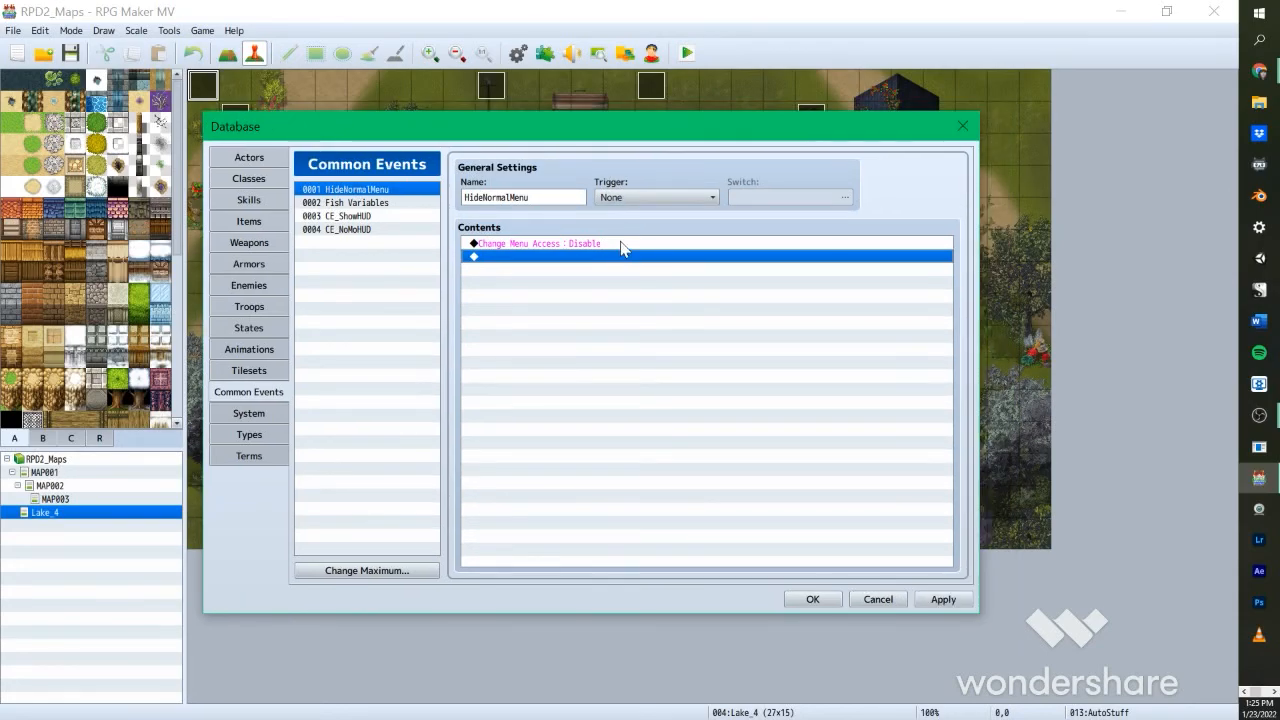
{"action": "double_click", "coordinate": [611, 244]}
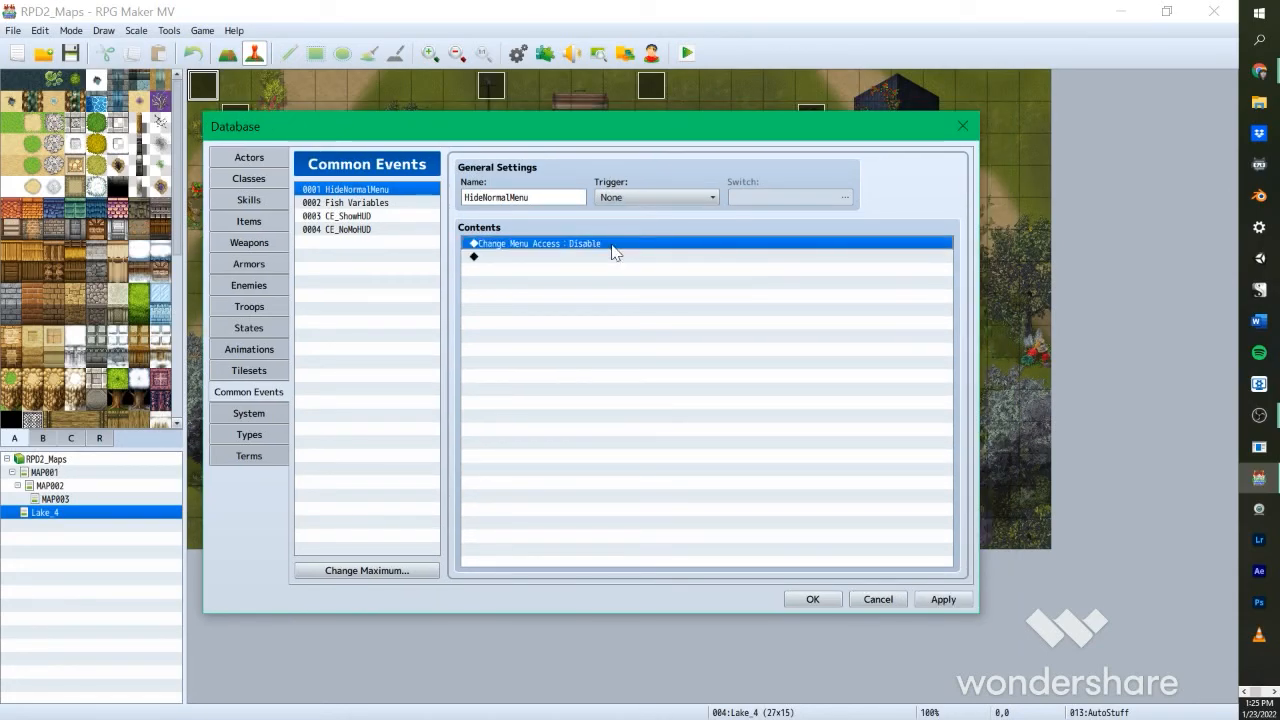
{"action": "left_click_drag", "start_coordinate": [676, 166], "coordinate": [622, 188]}
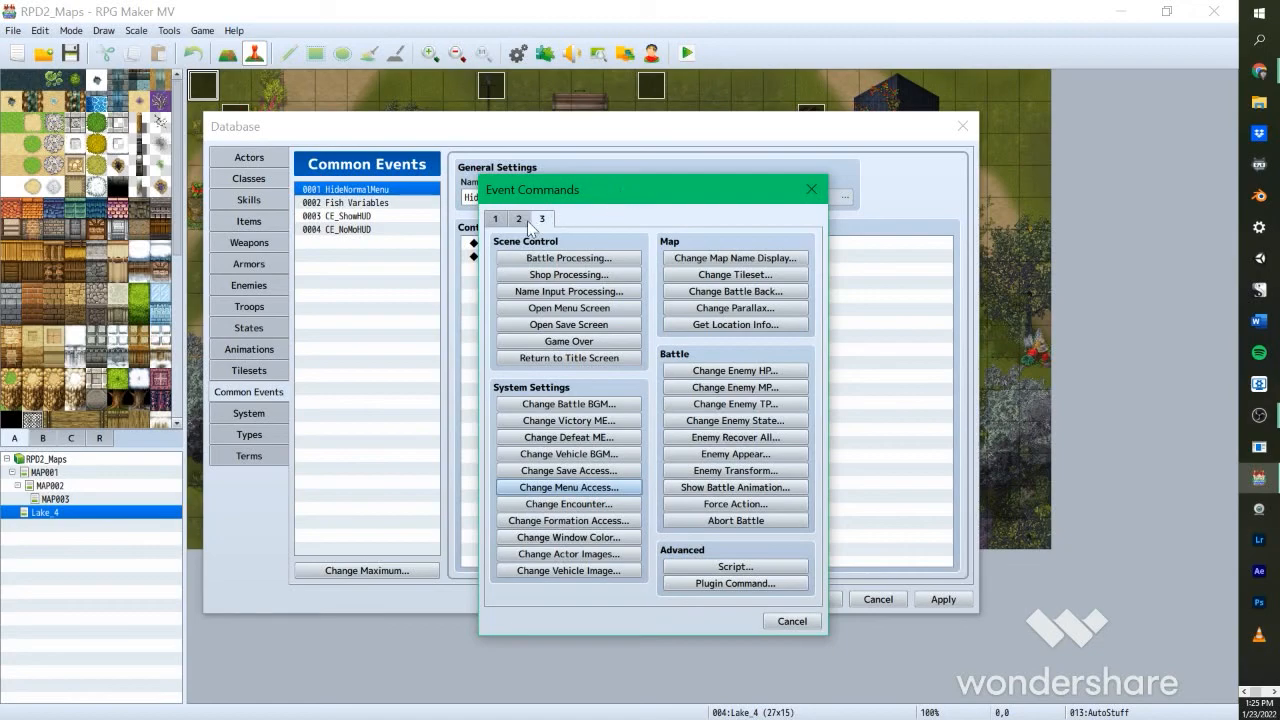
{"action": "left_click", "coordinate": [588, 487]}
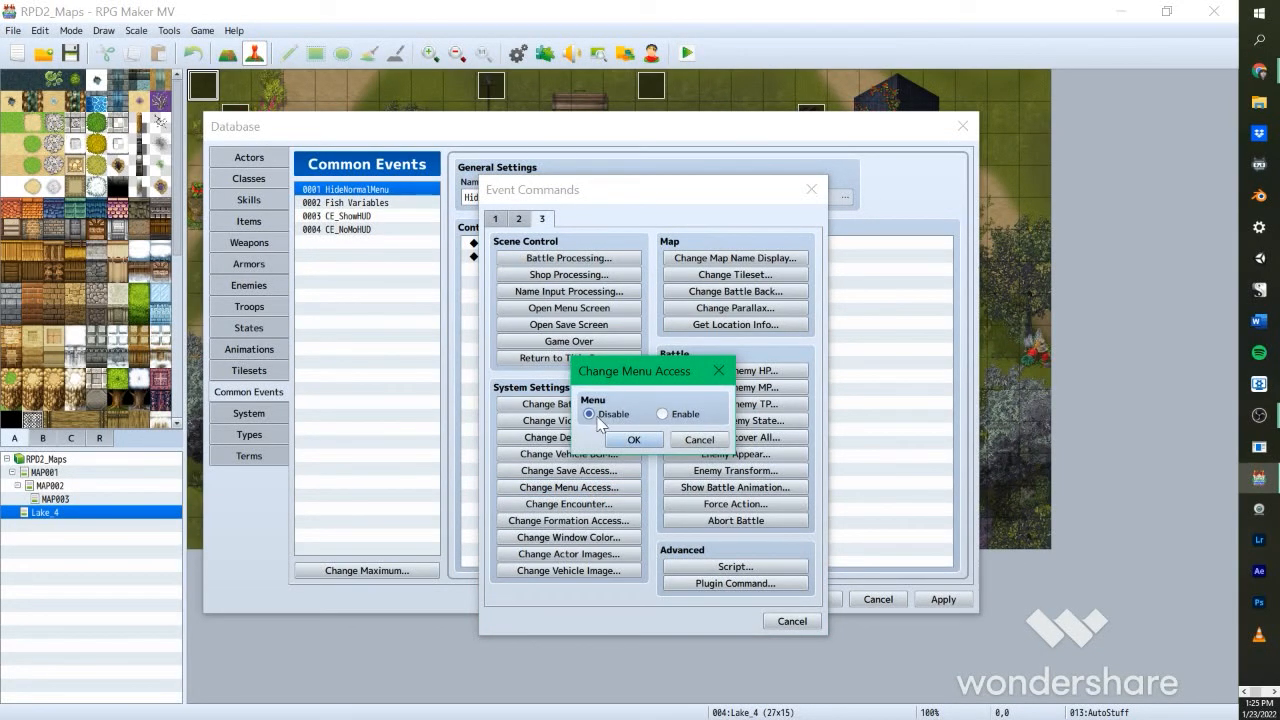
{"action": "left_click", "coordinate": [720, 372]}
{"action": "left_click", "coordinate": [811, 189]}
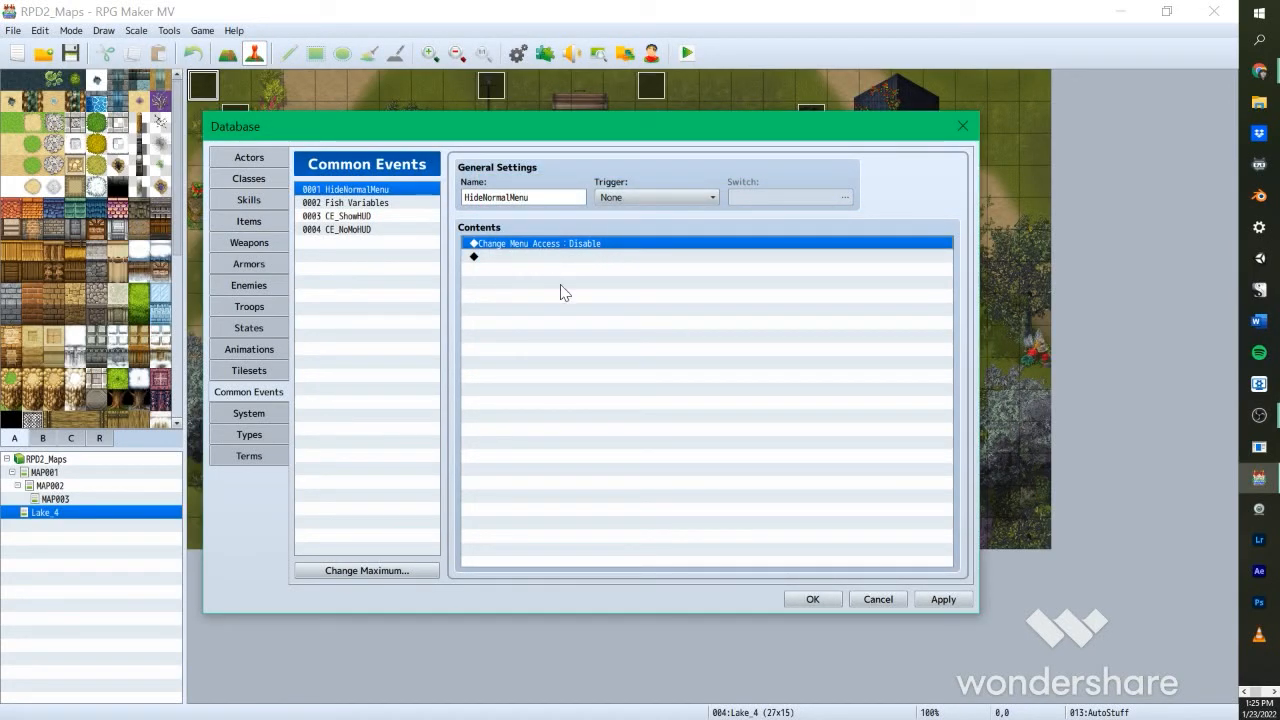
Step: Examine the Control Variables commands for the small, big and rare fish amounts in the Fish Variables common event
{"action": "left_click", "coordinate": [380, 203]}
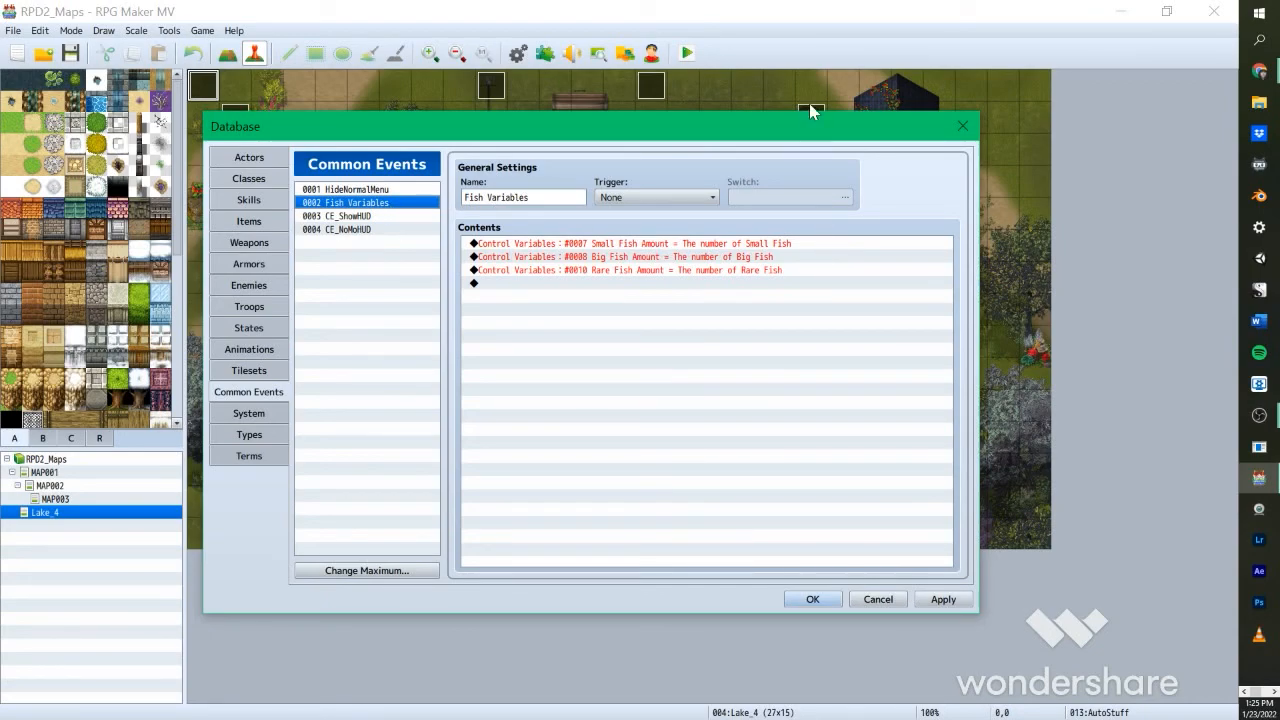
{"action": "left_click_drag", "start_coordinate": [804, 128], "coordinate": [810, 130]}
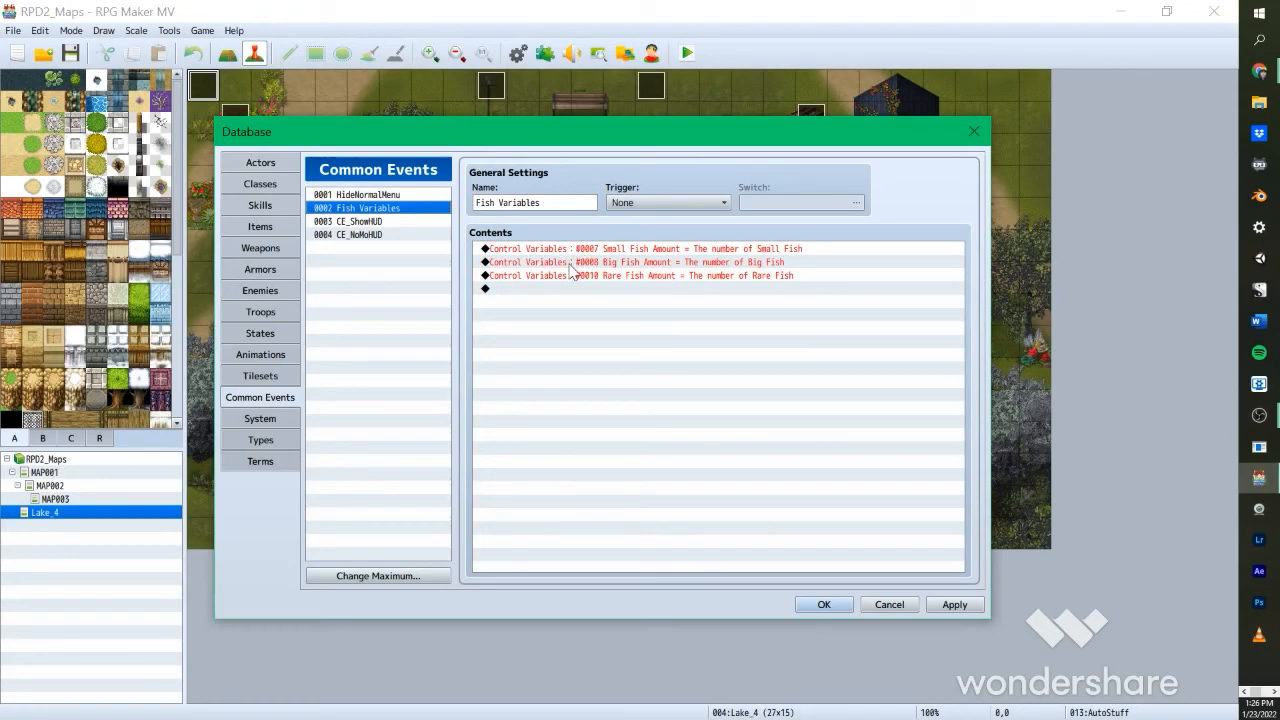
{"action": "left_click", "coordinate": [726, 254]}
{"action": "key", "text": "Insert"}
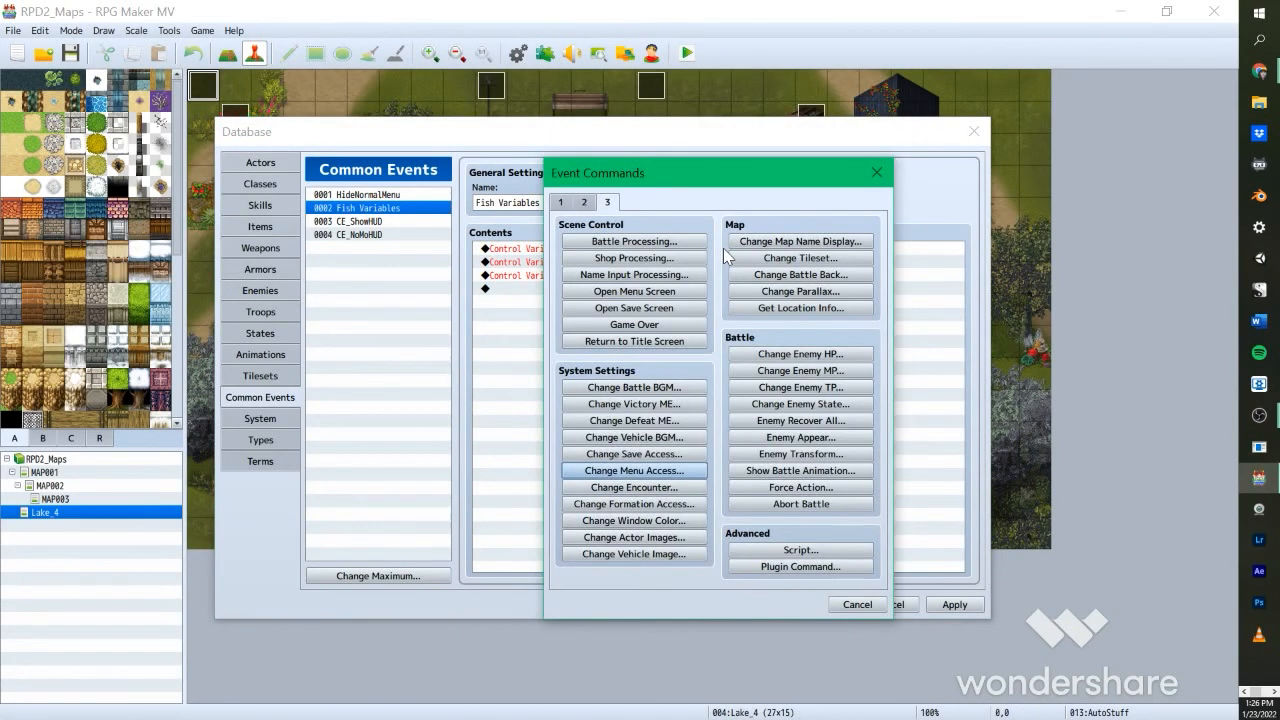
{"action": "key", "text": "Escape"}
{"action": "left_click", "coordinate": [587, 250]}
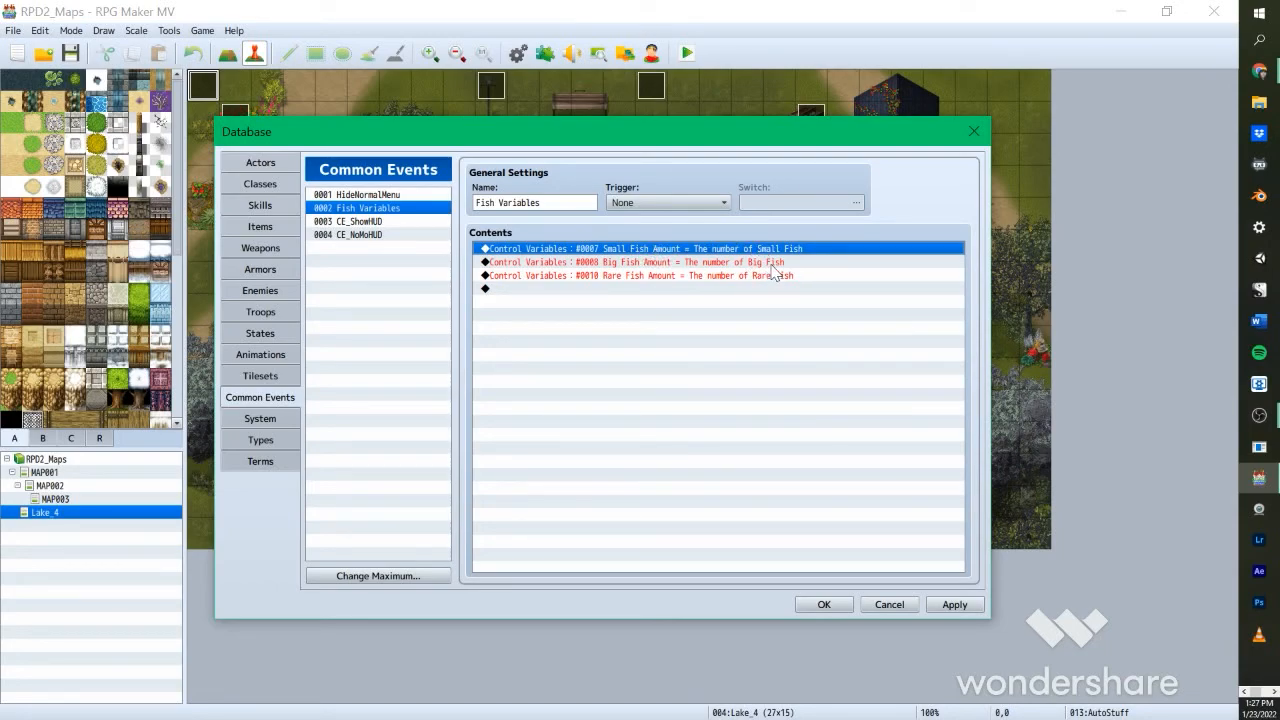
Step: Review the Small Fish, Big Fish and Rare Fish item entries in the Database, and return to the Fish Variables common event
{"action": "left_click", "coordinate": [258, 227]}
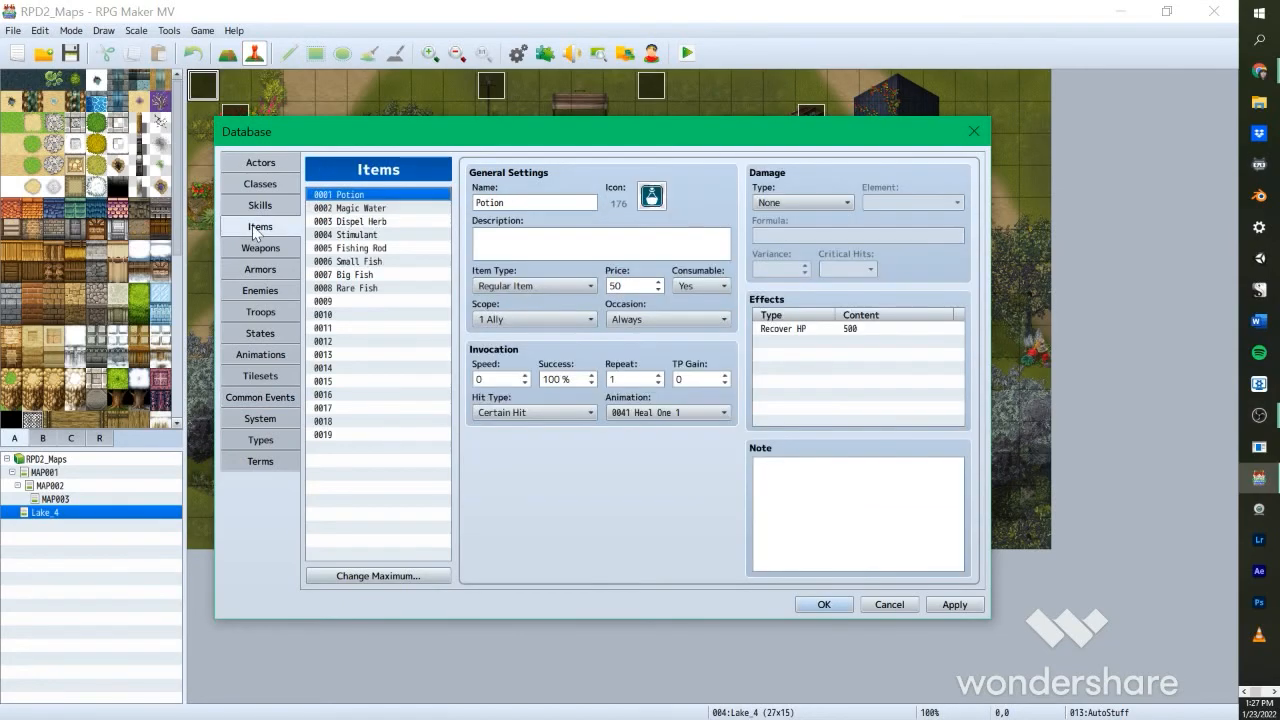
{"action": "left_click", "coordinate": [370, 235]}
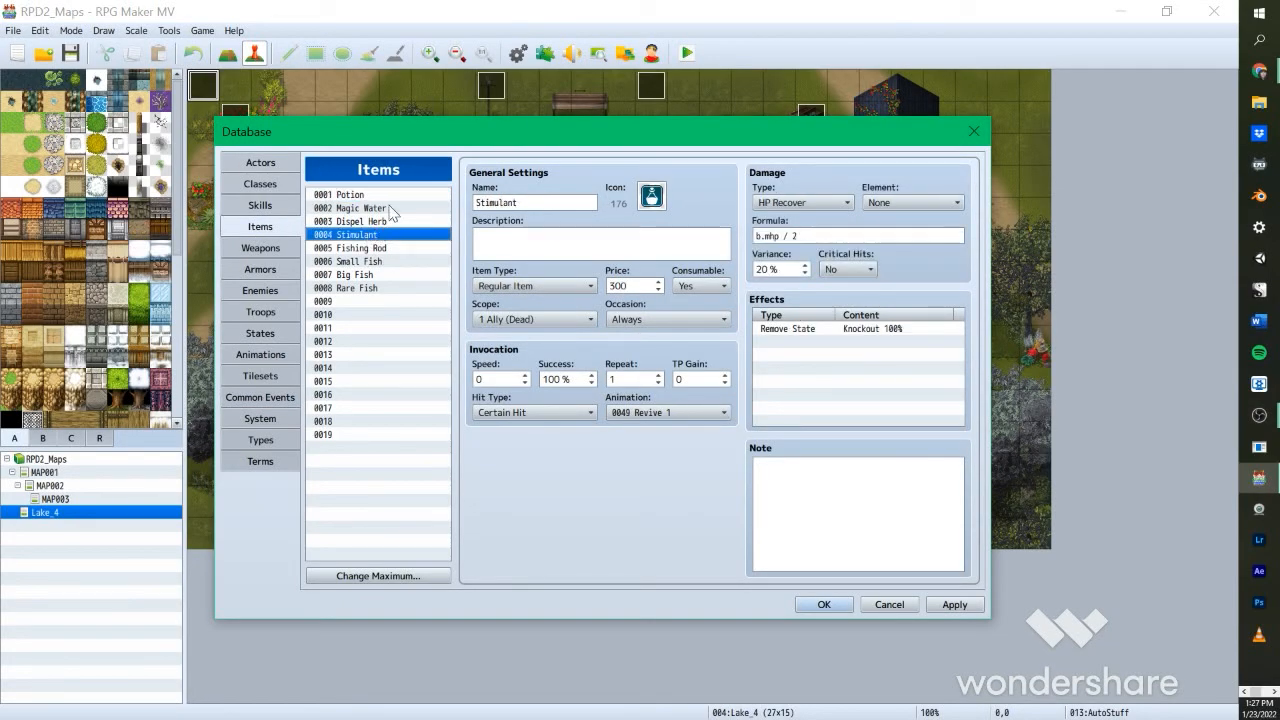
{"action": "left_click", "coordinate": [397, 264]}
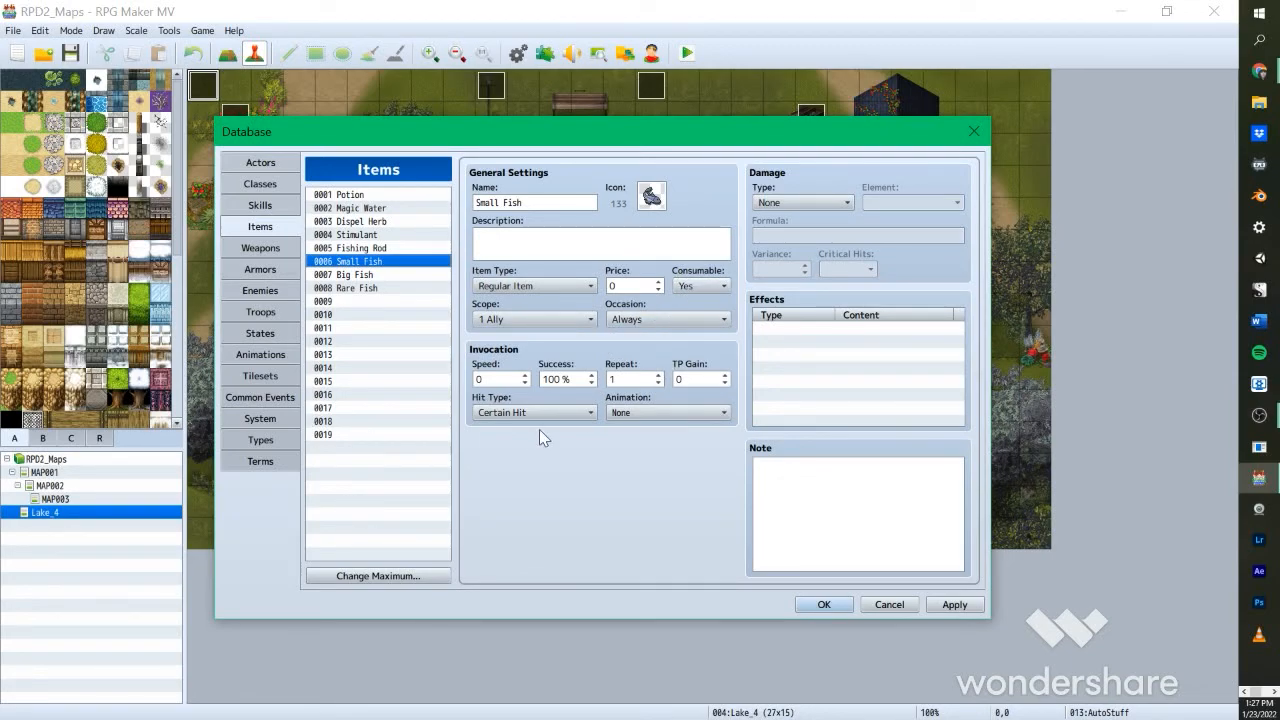
{"action": "left_click", "coordinate": [423, 276]}
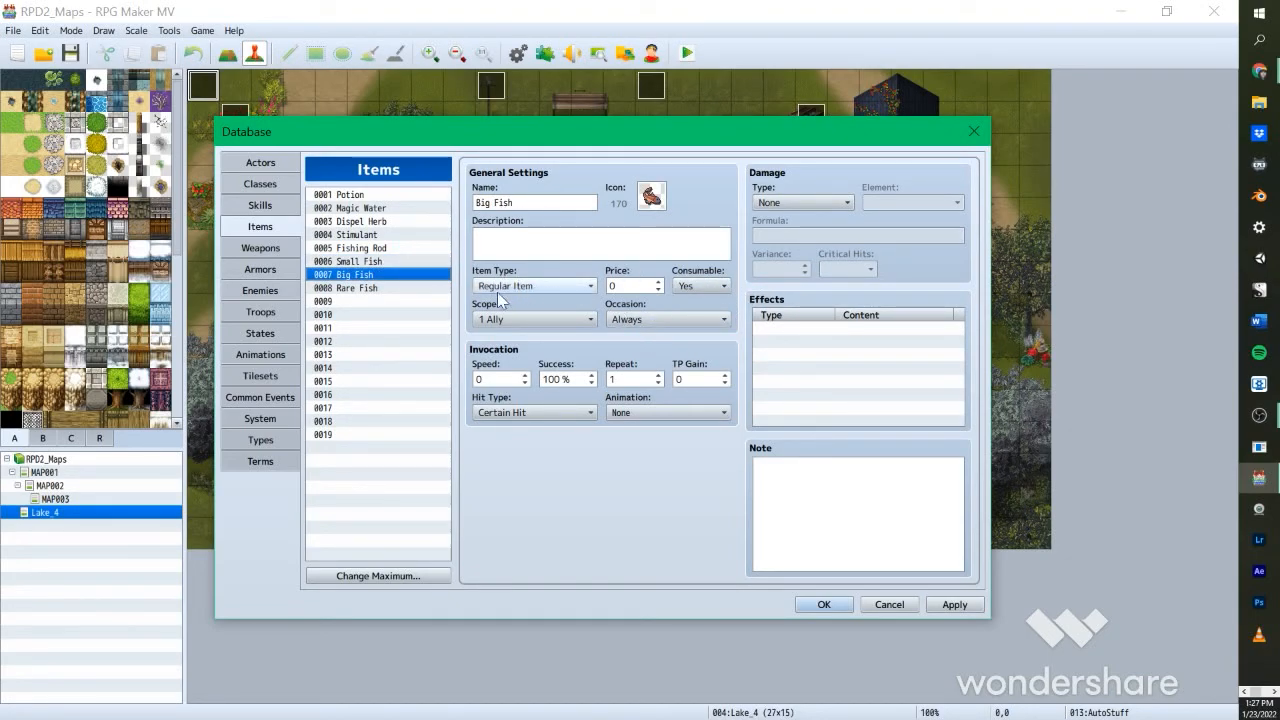
{"action": "left_click", "coordinate": [370, 288]}
{"action": "left_click", "coordinate": [385, 263]}
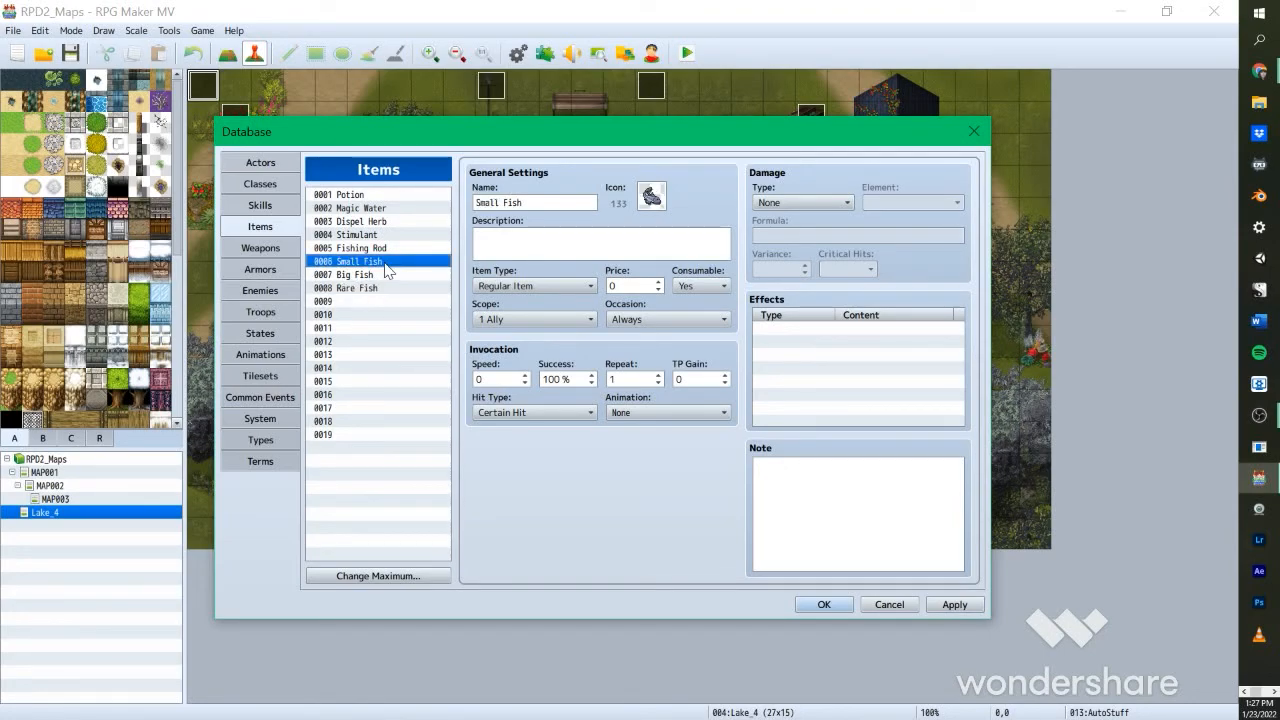
{"action": "left_click", "coordinate": [392, 274]}
{"action": "left_click", "coordinate": [389, 289]}
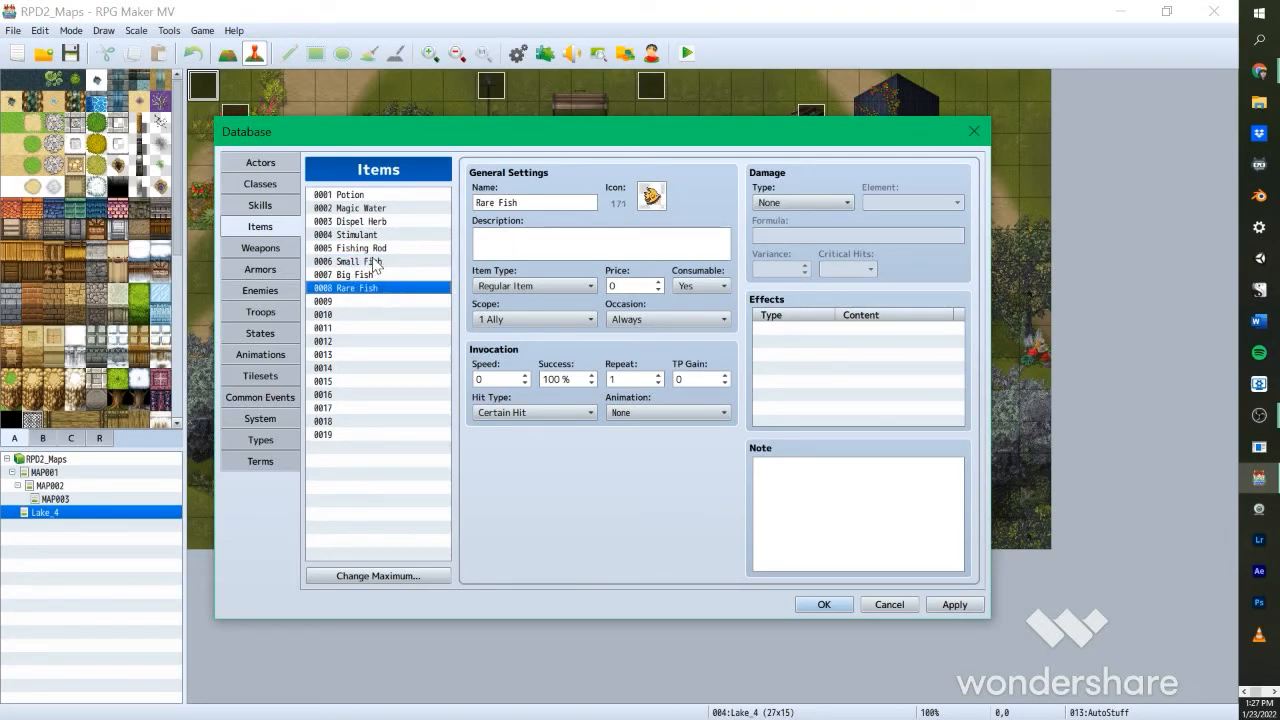
{"action": "left_click", "coordinate": [375, 262]}
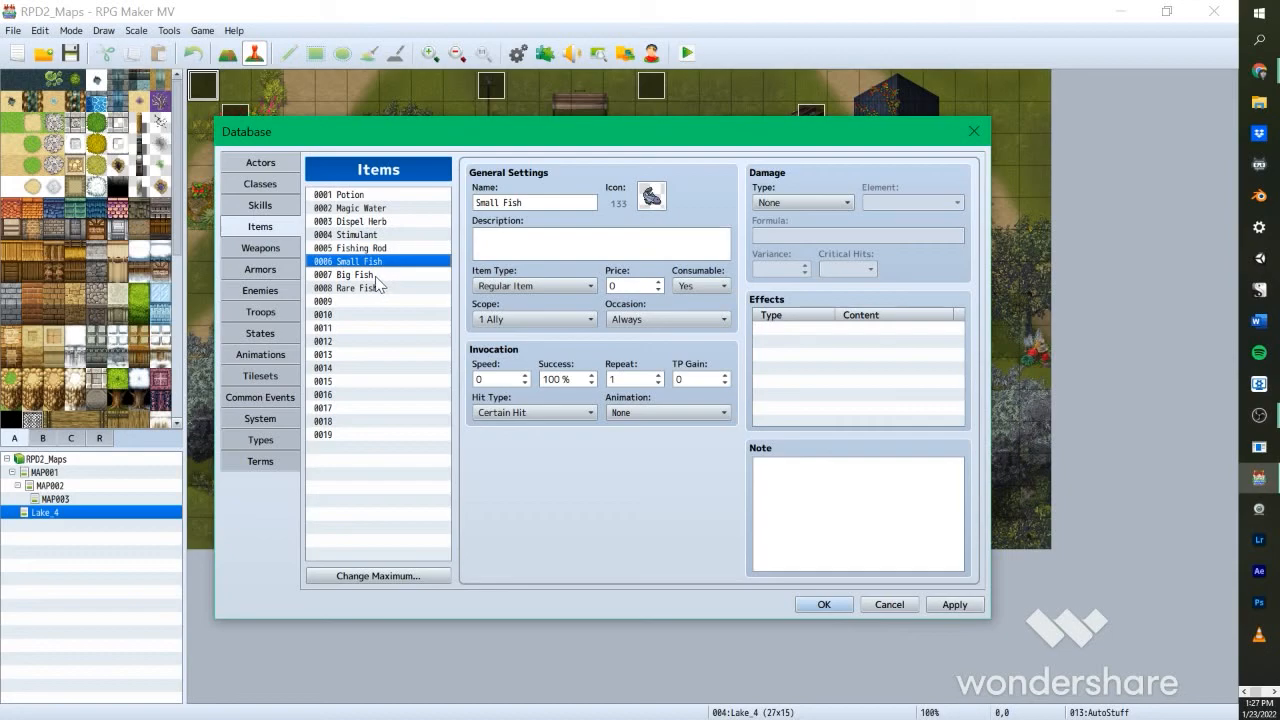
{"action": "left_click", "coordinate": [378, 275]}
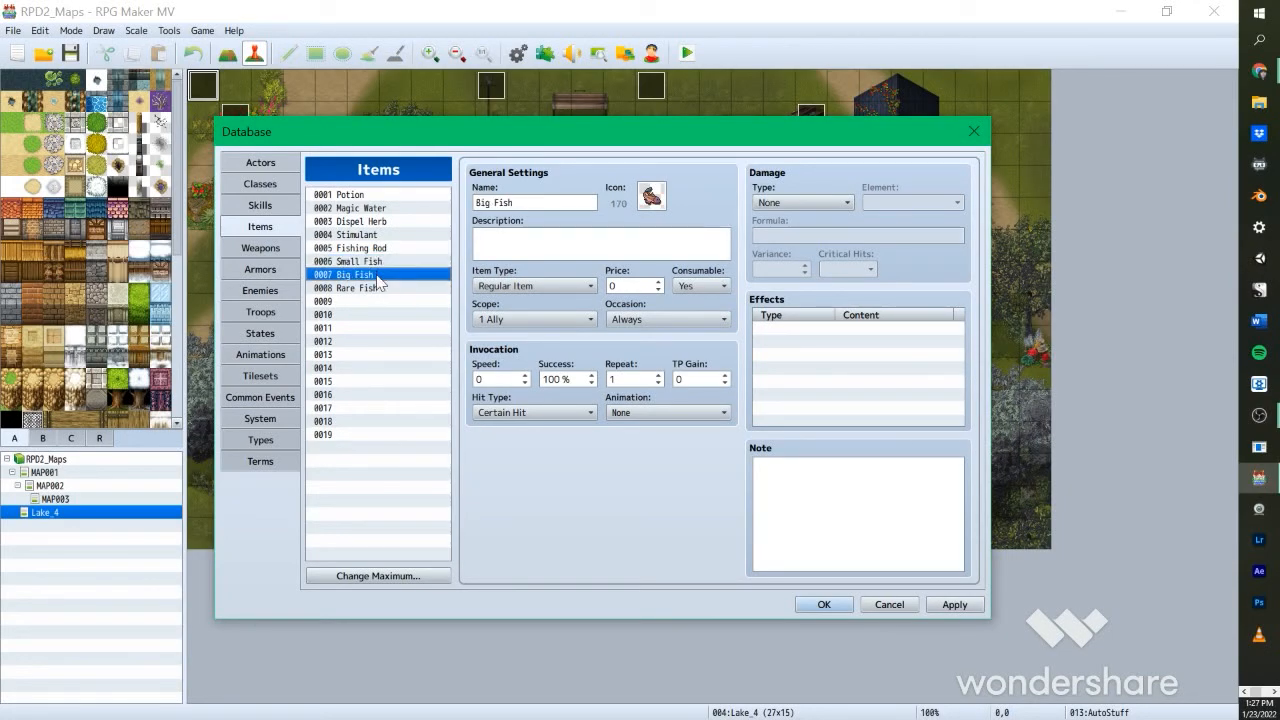
{"action": "left_click", "coordinate": [380, 289]}
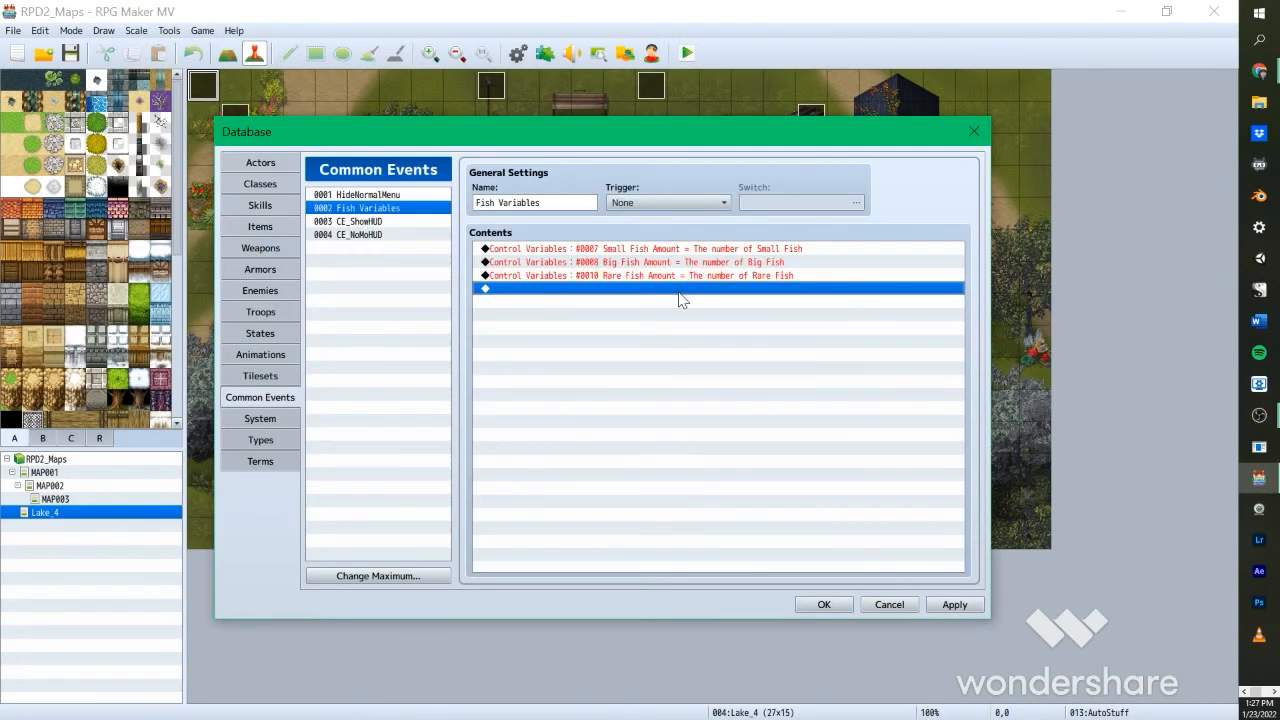
Step: Start a new Control Variables command in the Fish Variables common event and target the single variable 0007 Small Fish Amount
{"action": "left_click", "coordinate": [560, 249]}
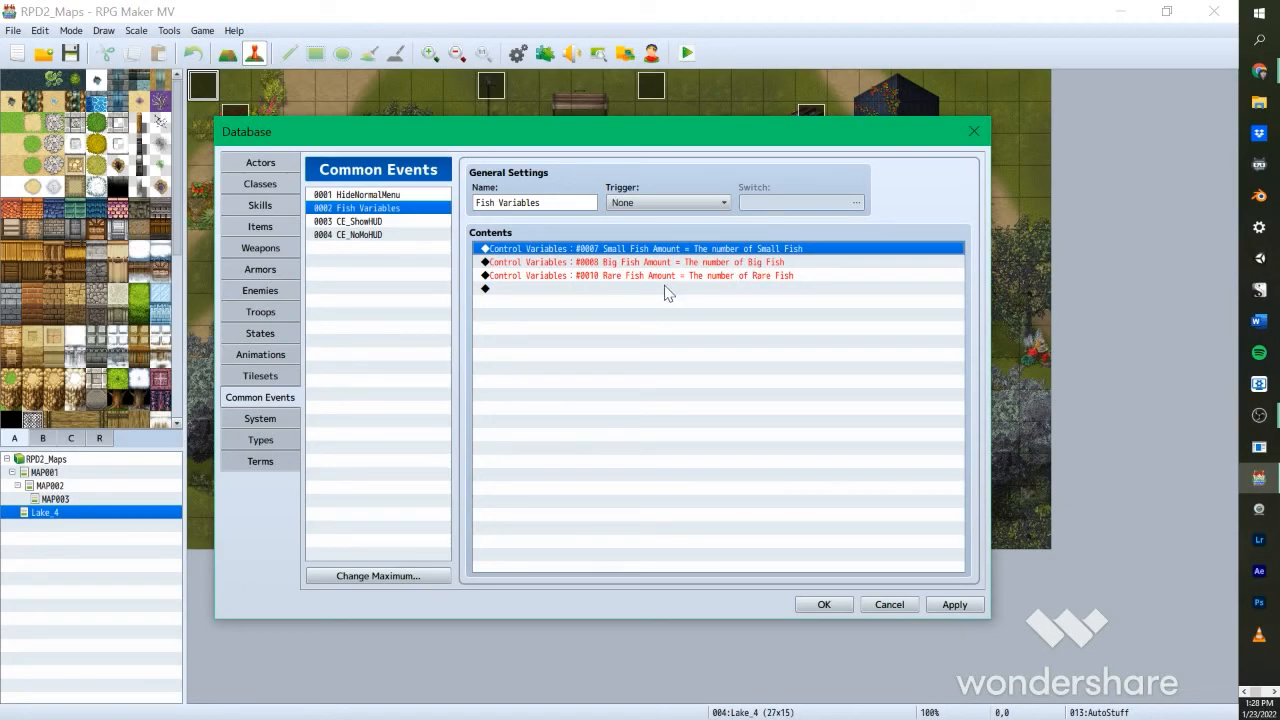
{"action": "key", "text": "Insert"}
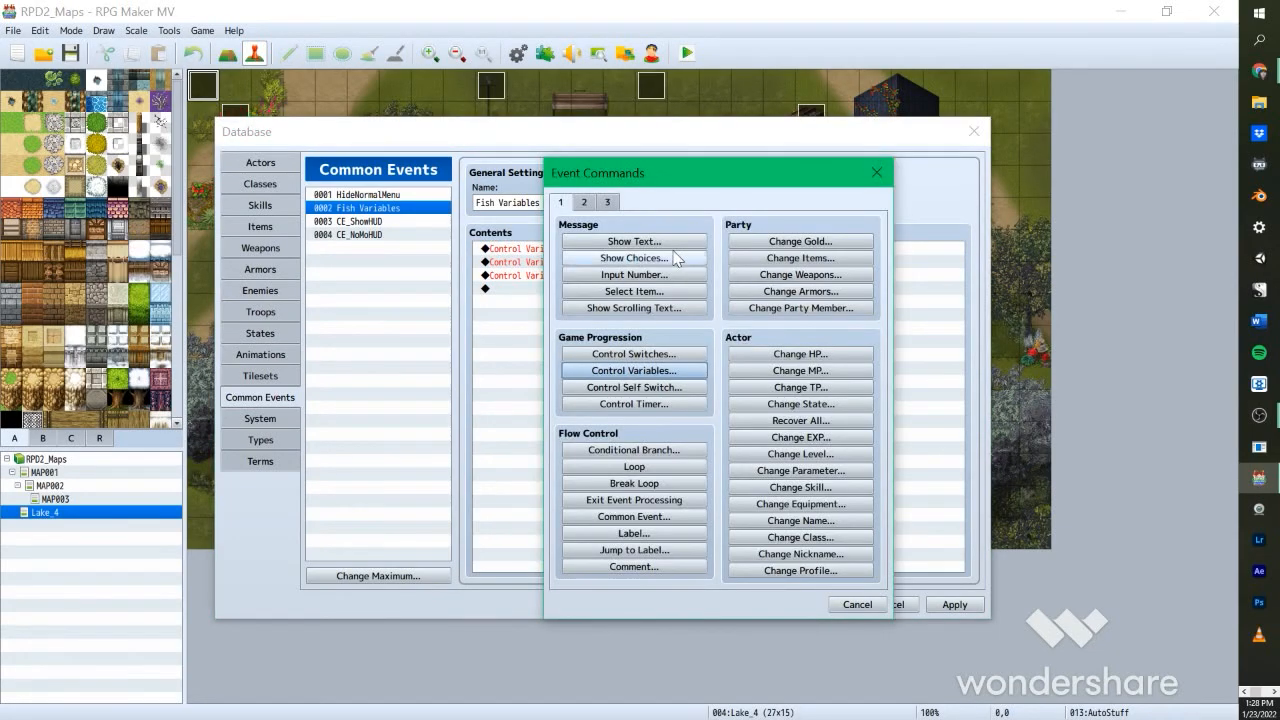
{"action": "left_click", "coordinate": [634, 371]}
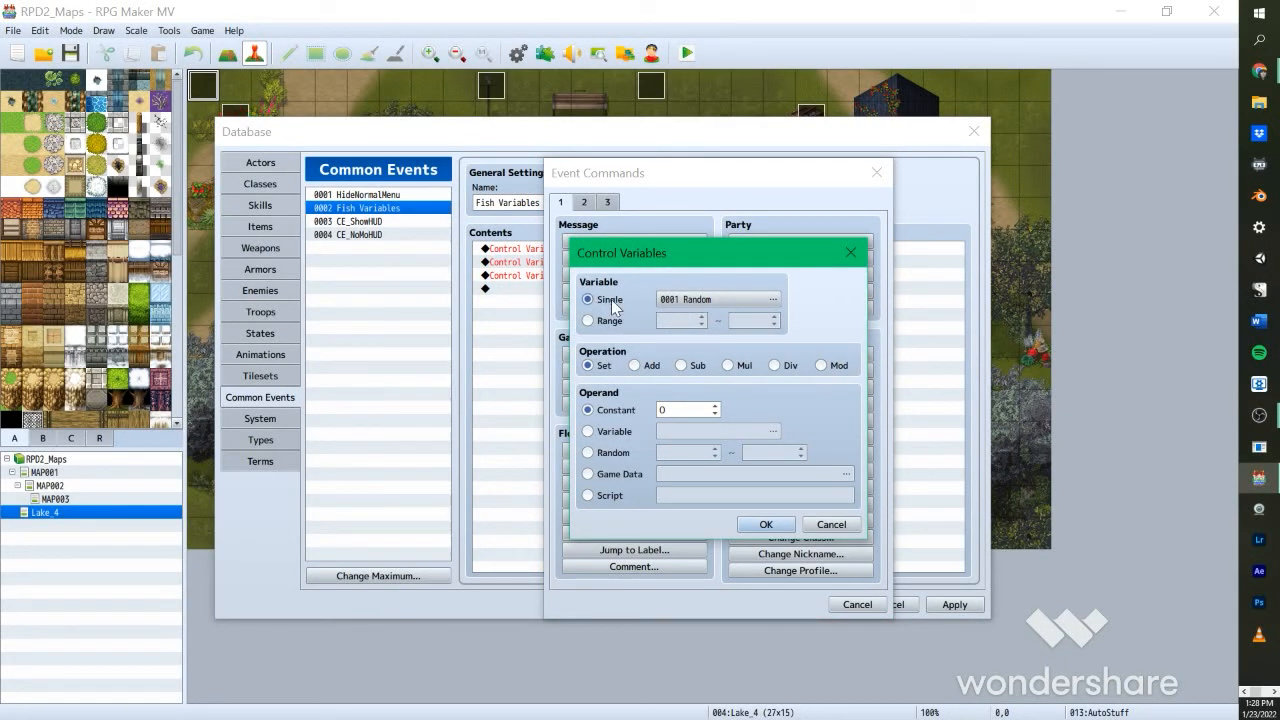
{"action": "left_click", "coordinate": [665, 302]}
{"action": "left_click_drag", "start_coordinate": [0, 308], "coordinate": [438, 186]}
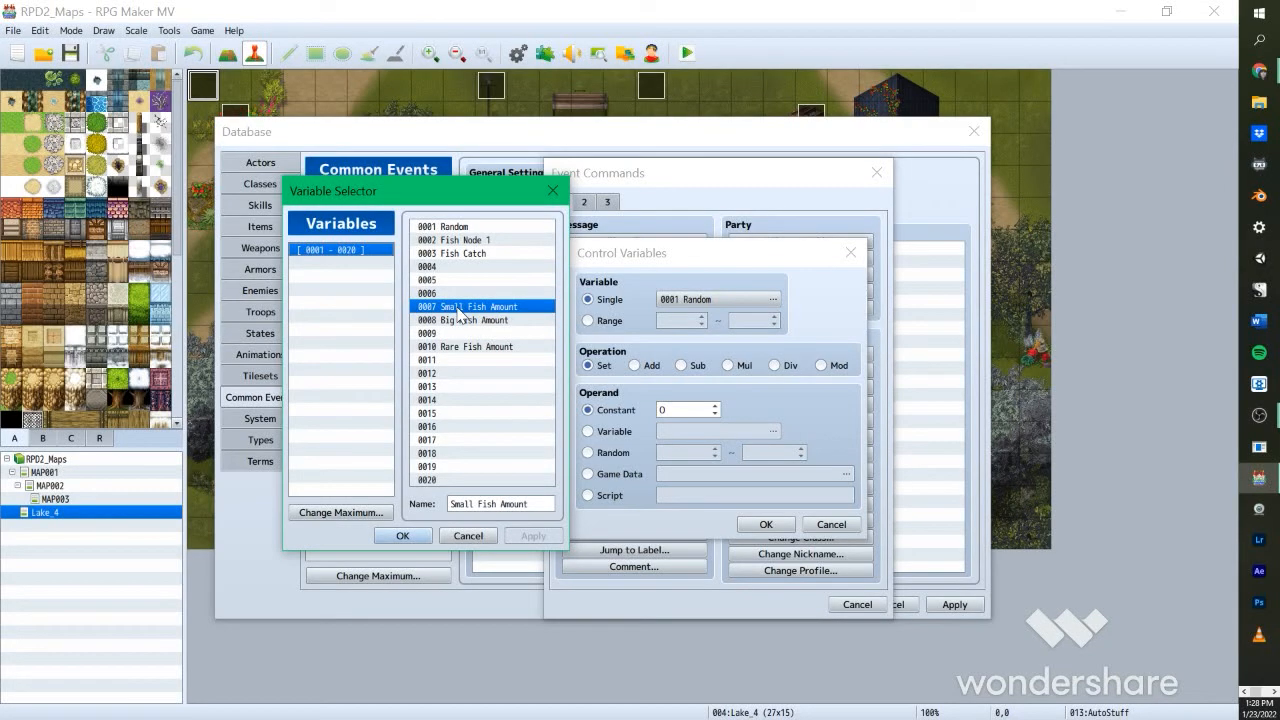
{"action": "left_click", "coordinate": [484, 535]}
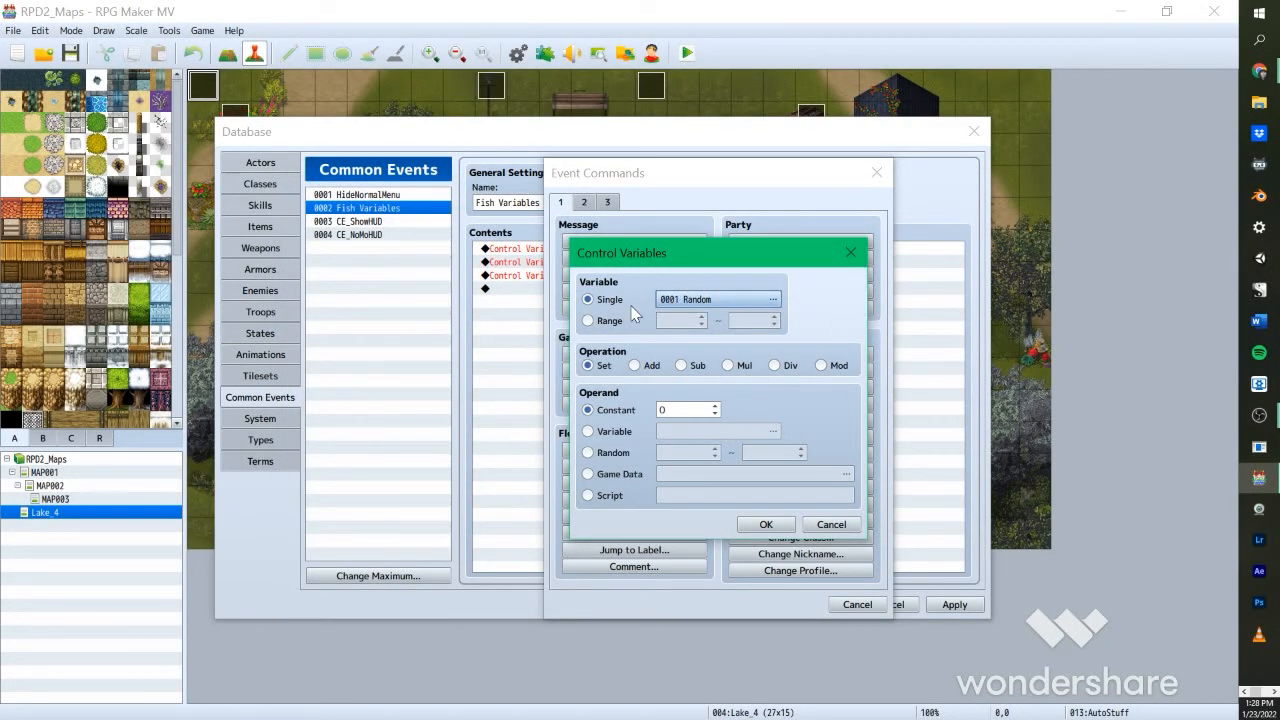
{"action": "left_click", "coordinate": [680, 300]}
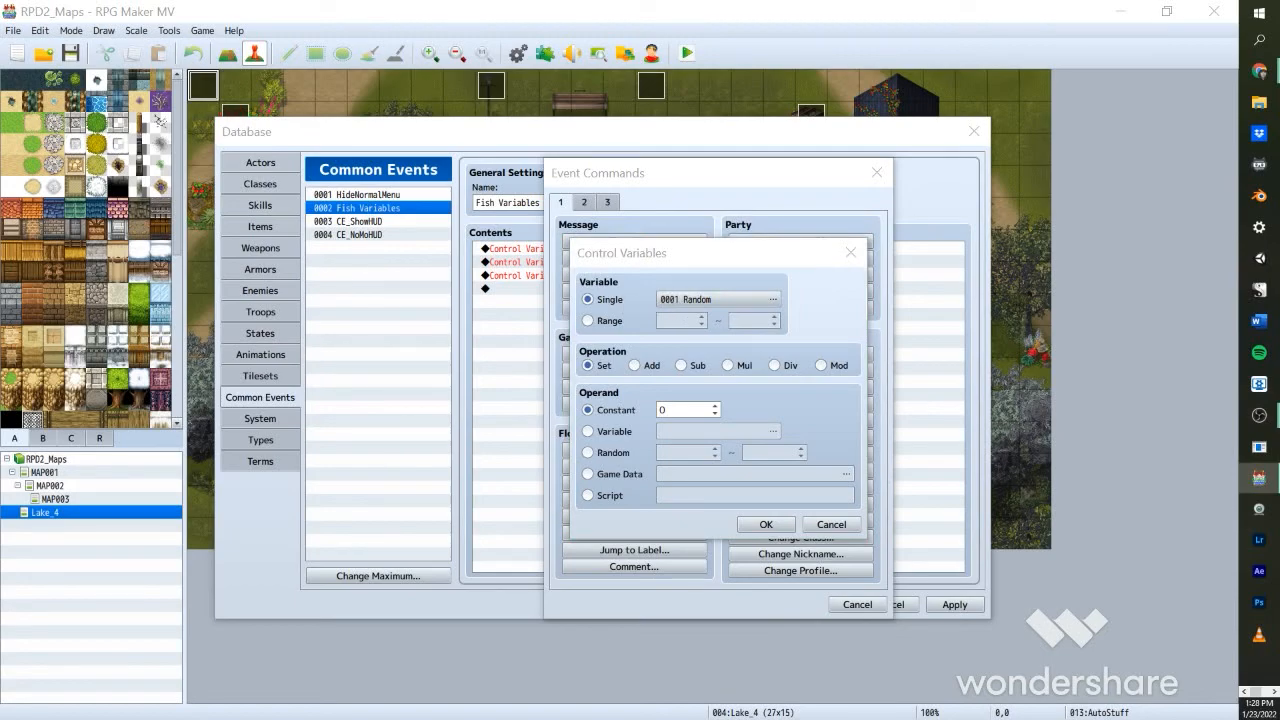
{"action": "left_click_drag", "start_coordinate": [0, 250], "coordinate": [256, 180]}
{"action": "double_click", "coordinate": [337, 299]}
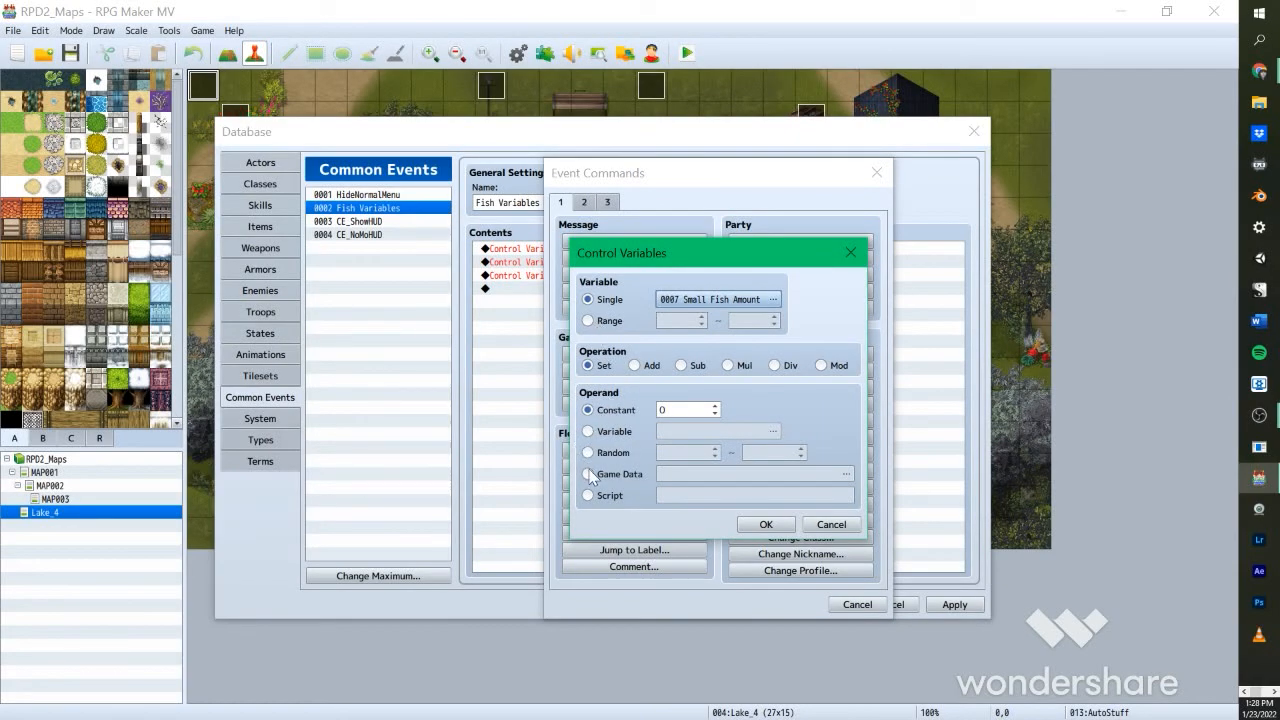
Step: Set the command's operand to the game data possession count of item 0006 Small Fish and add it to the event contents
{"action": "left_click", "coordinate": [588, 474]}
{"action": "left_click", "coordinate": [690, 476]}
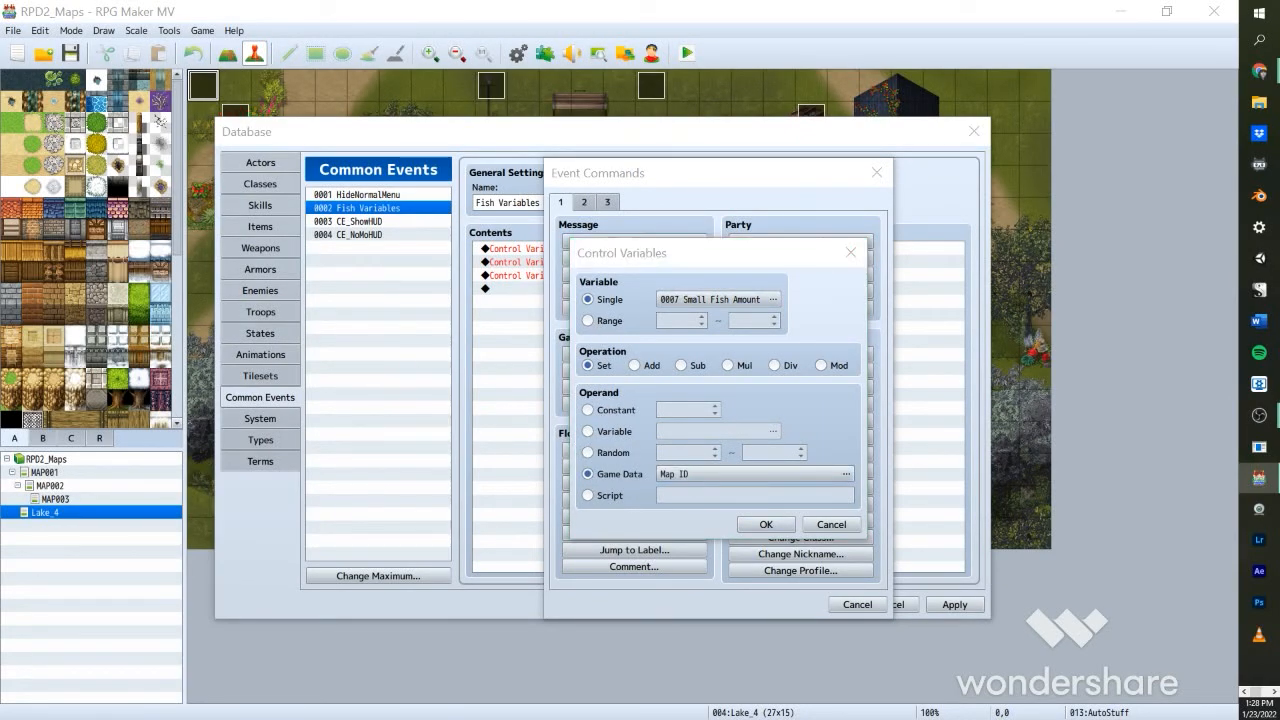
{"action": "left_click", "coordinate": [446, 334]}
{"action": "left_click", "coordinate": [531, 330]}
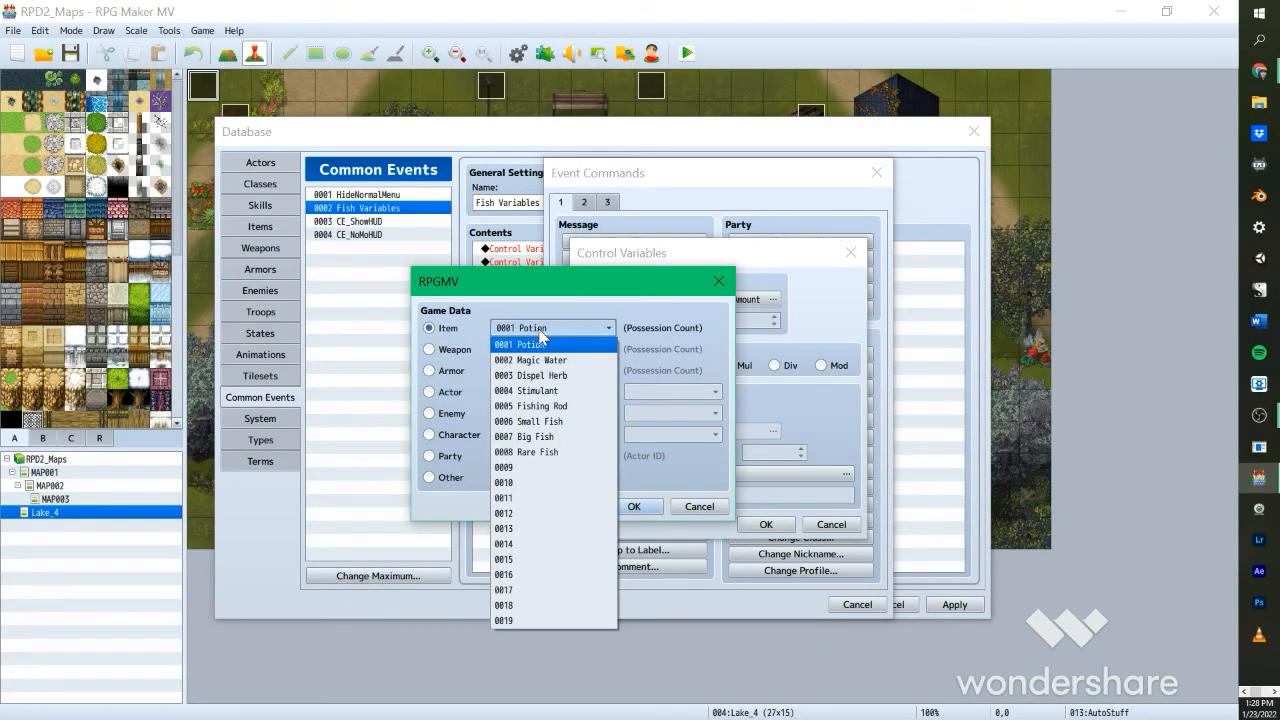
{"action": "left_click", "coordinate": [561, 420]}
{"action": "left_click", "coordinate": [634, 506]}
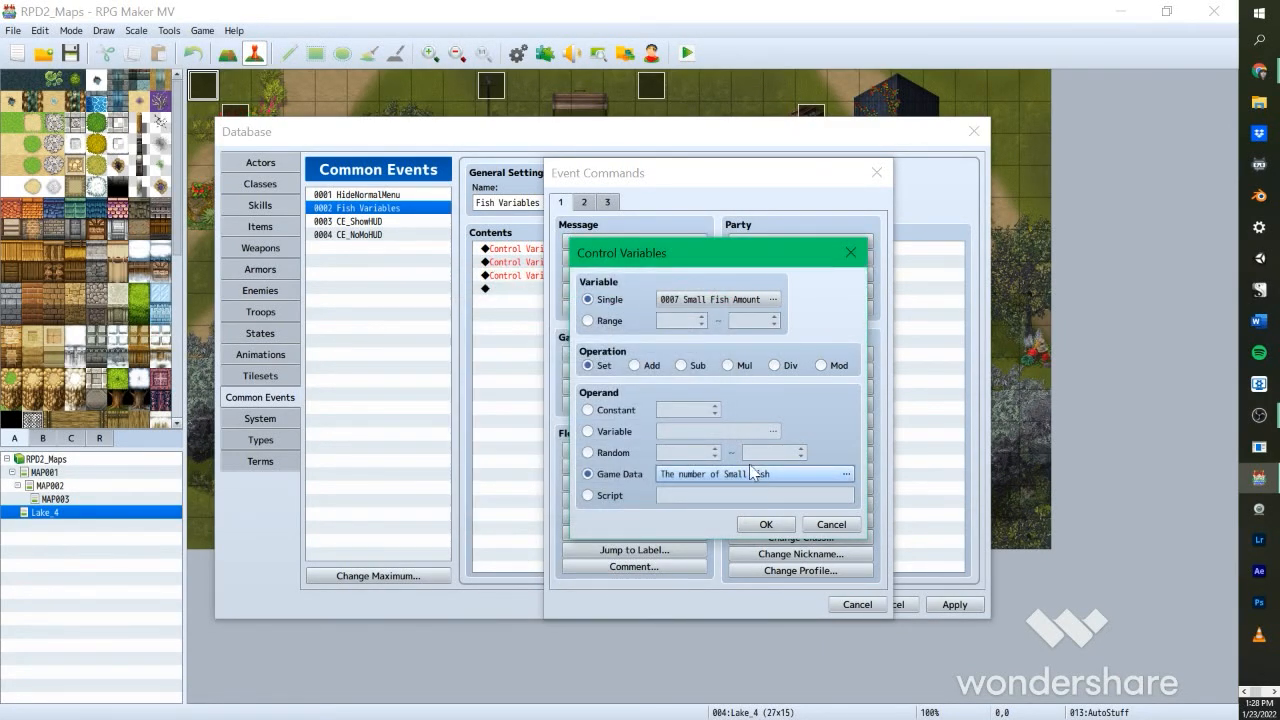
{"action": "left_click", "coordinate": [766, 526]}
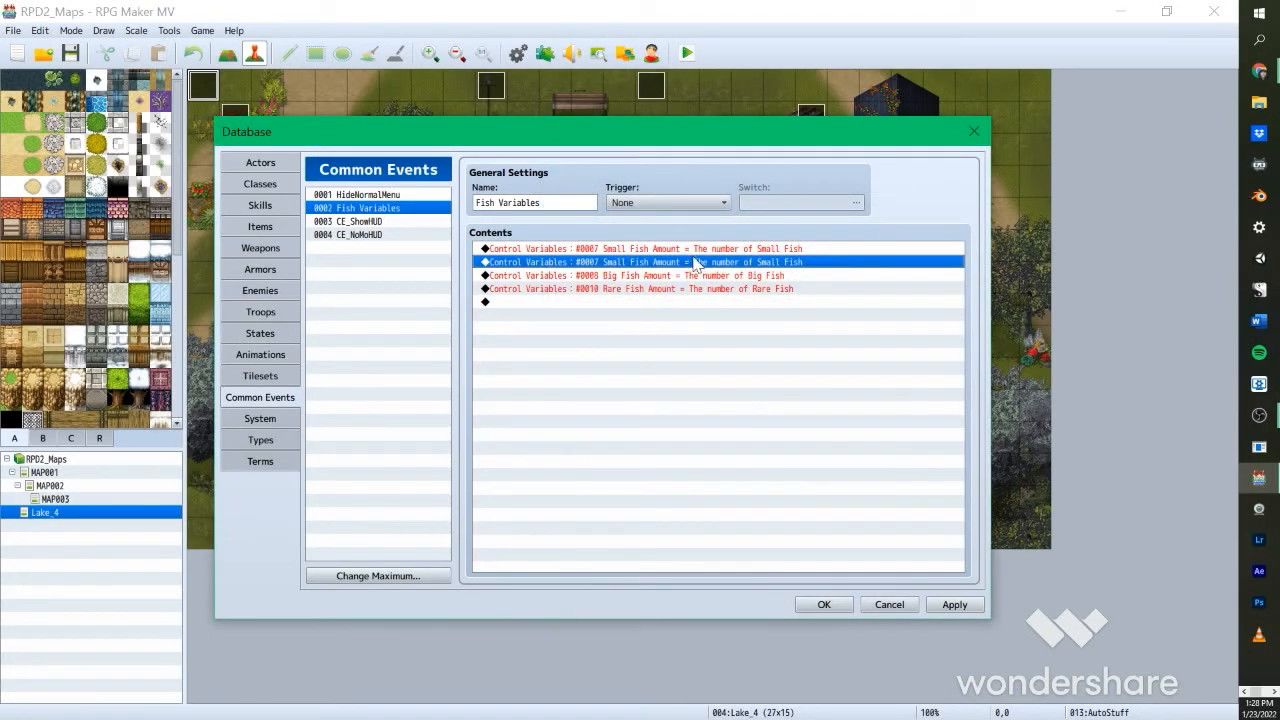
Step: Examine the Big Fish Amount command's variable choice and its Big Fish item game data, and close it unchanged
{"action": "left_click", "coordinate": [688, 263]}
{"action": "left_click", "coordinate": [686, 252]}
{"action": "left_click", "coordinate": [686, 261]}
{"action": "left_click", "coordinate": [658, 276]}
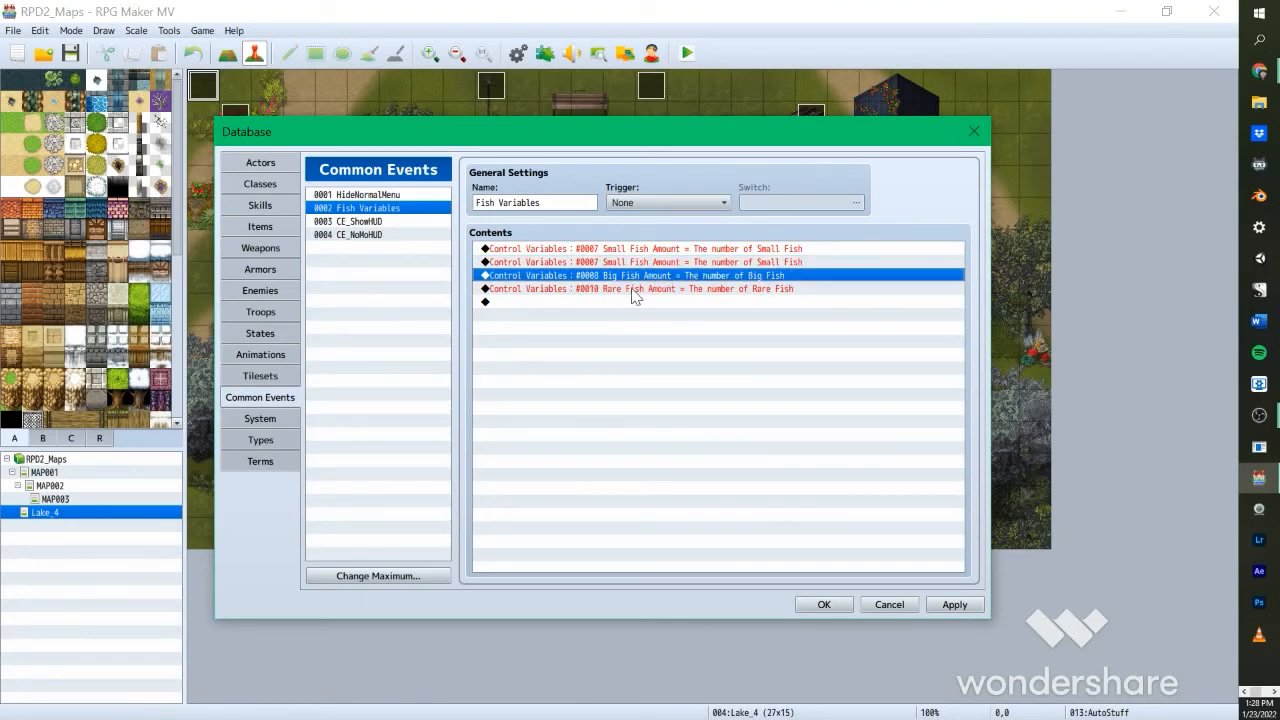
{"action": "left_click", "coordinate": [633, 290]}
{"action": "right_click", "coordinate": [624, 277]}
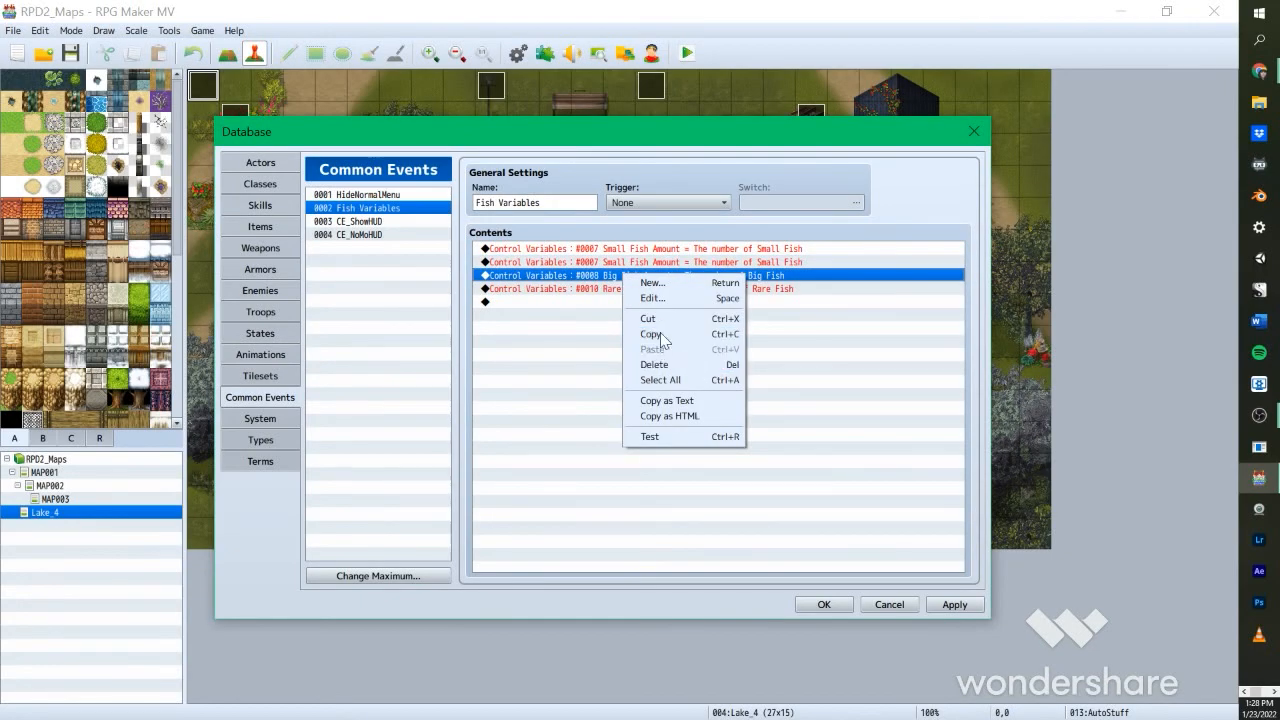
{"action": "left_click", "coordinate": [657, 300]}
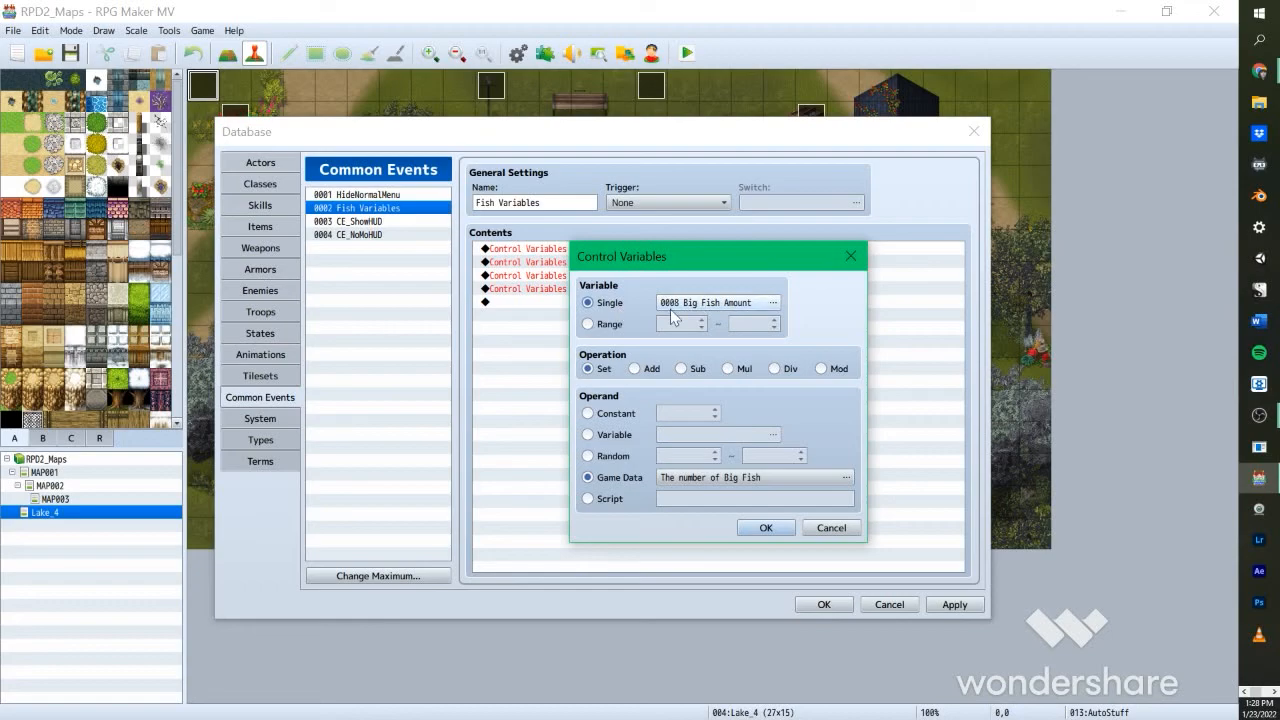
{"action": "left_click", "coordinate": [700, 303]}
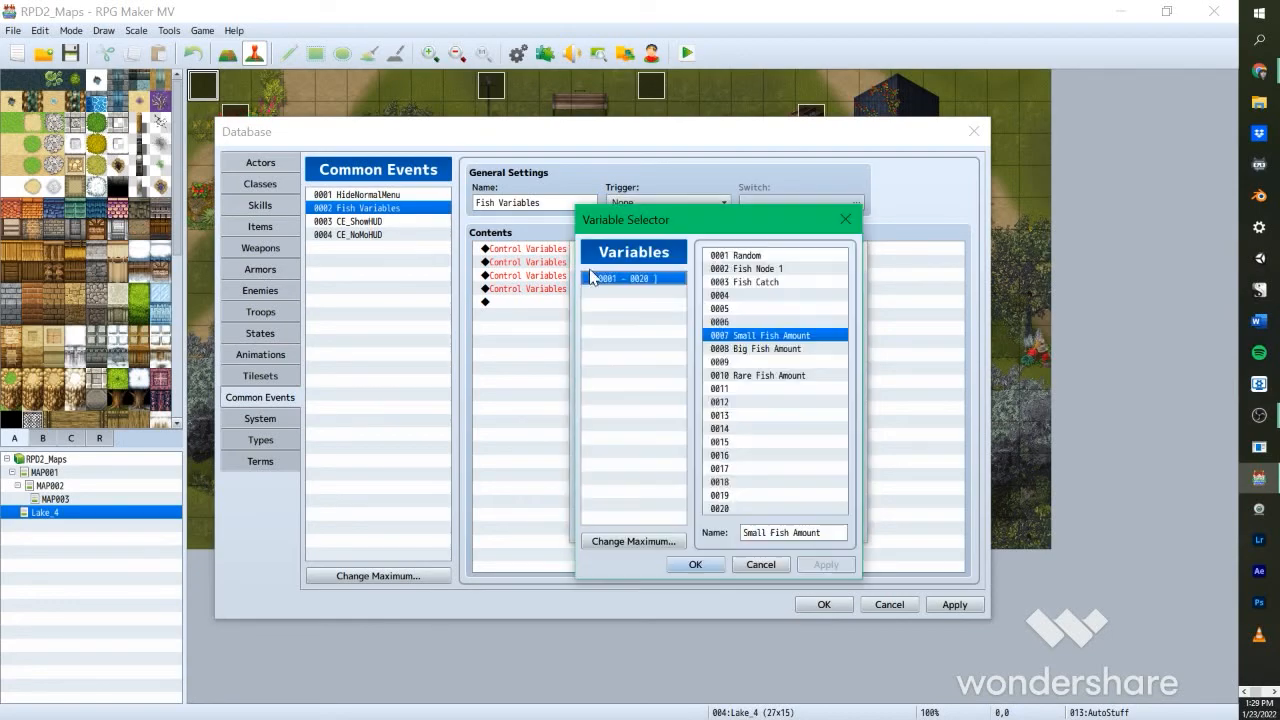
{"action": "left_click", "coordinate": [759, 350]}
{"action": "left_click", "coordinate": [845, 219]}
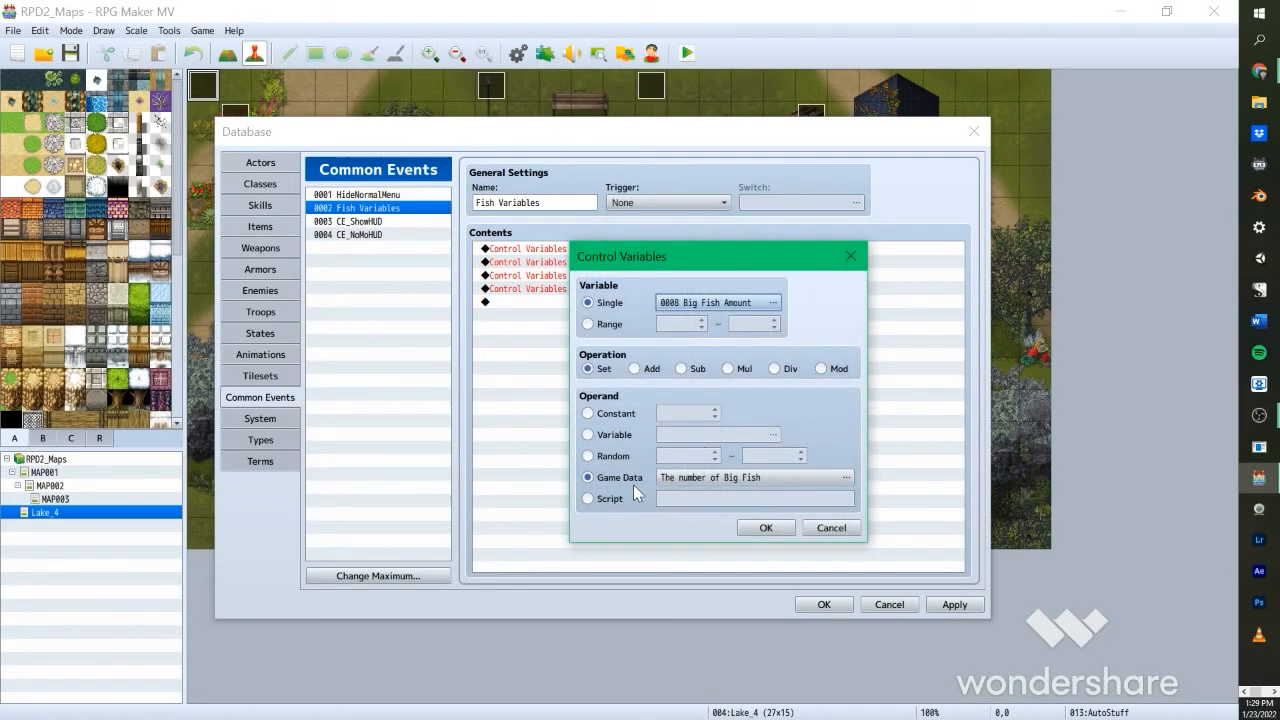
{"action": "left_click", "coordinate": [728, 479]}
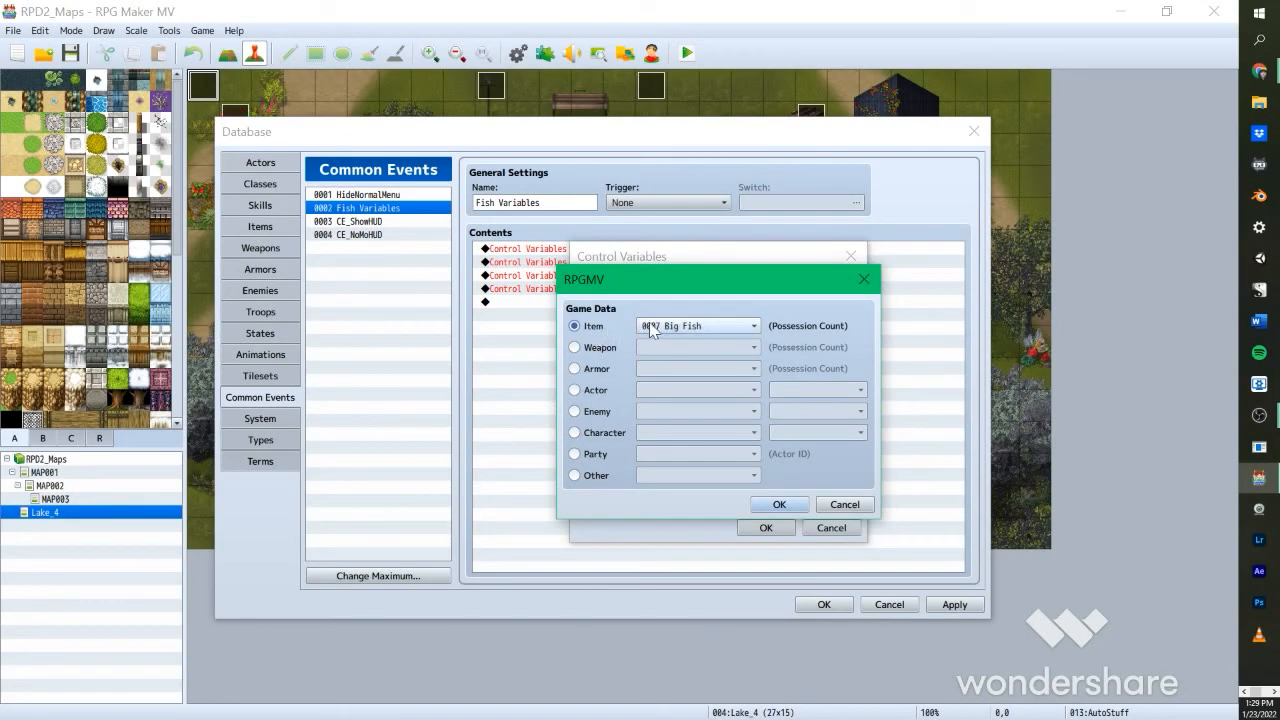
{"action": "left_click", "coordinate": [857, 287]}
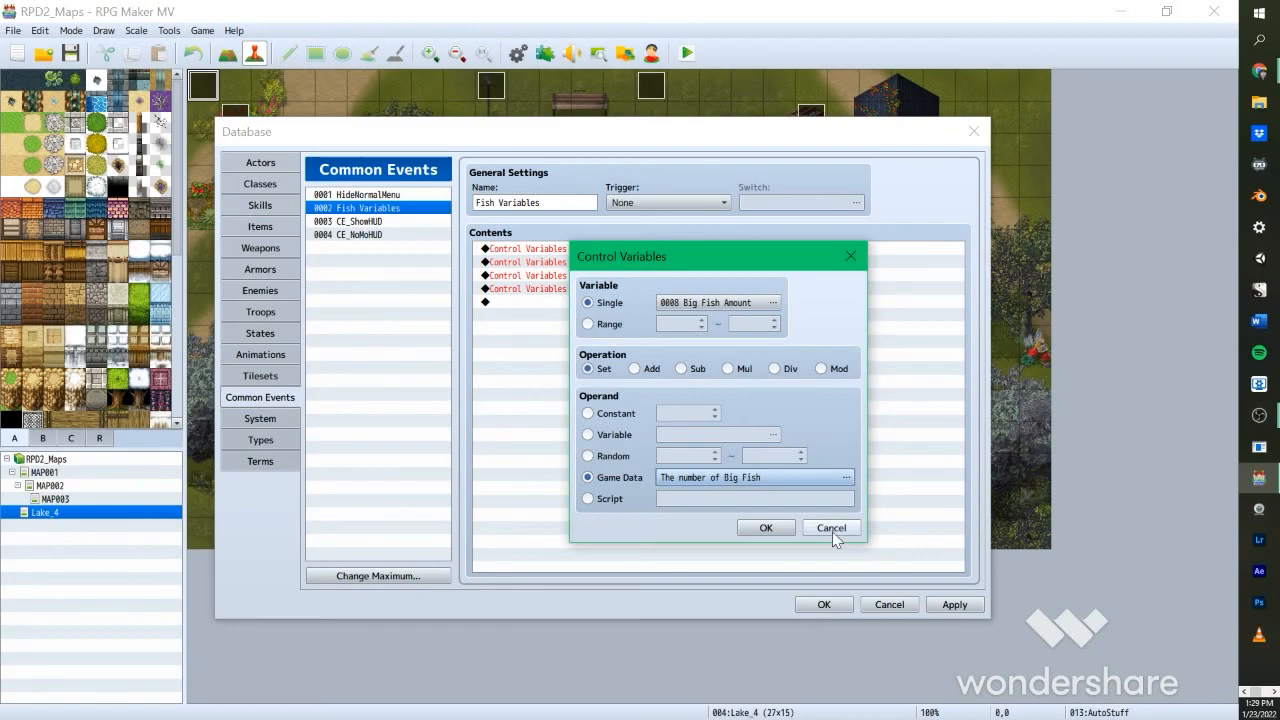
{"action": "left_click", "coordinate": [830, 531]}
Step: Delete the duplicate Small Fish Amount command from the Fish Variables common event
{"action": "left_click", "coordinate": [770, 262]}
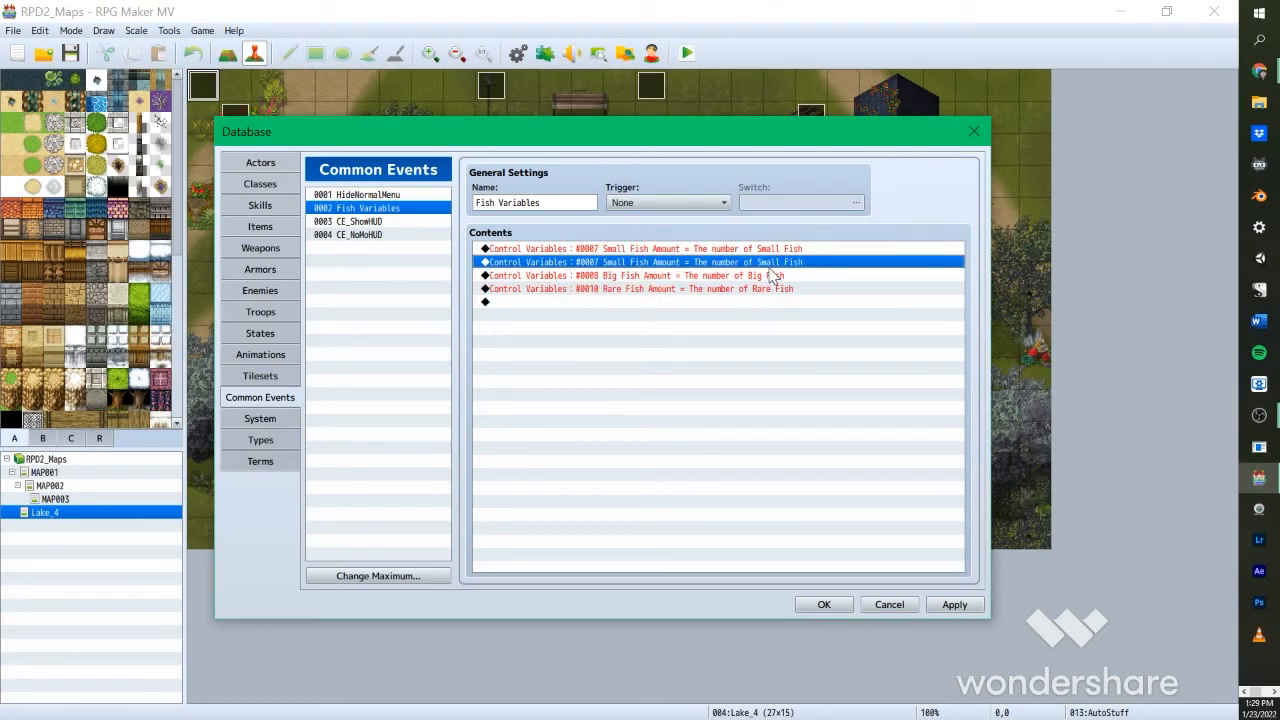
{"action": "right_click", "coordinate": [769, 265]}
{"action": "left_click", "coordinate": [806, 364]}
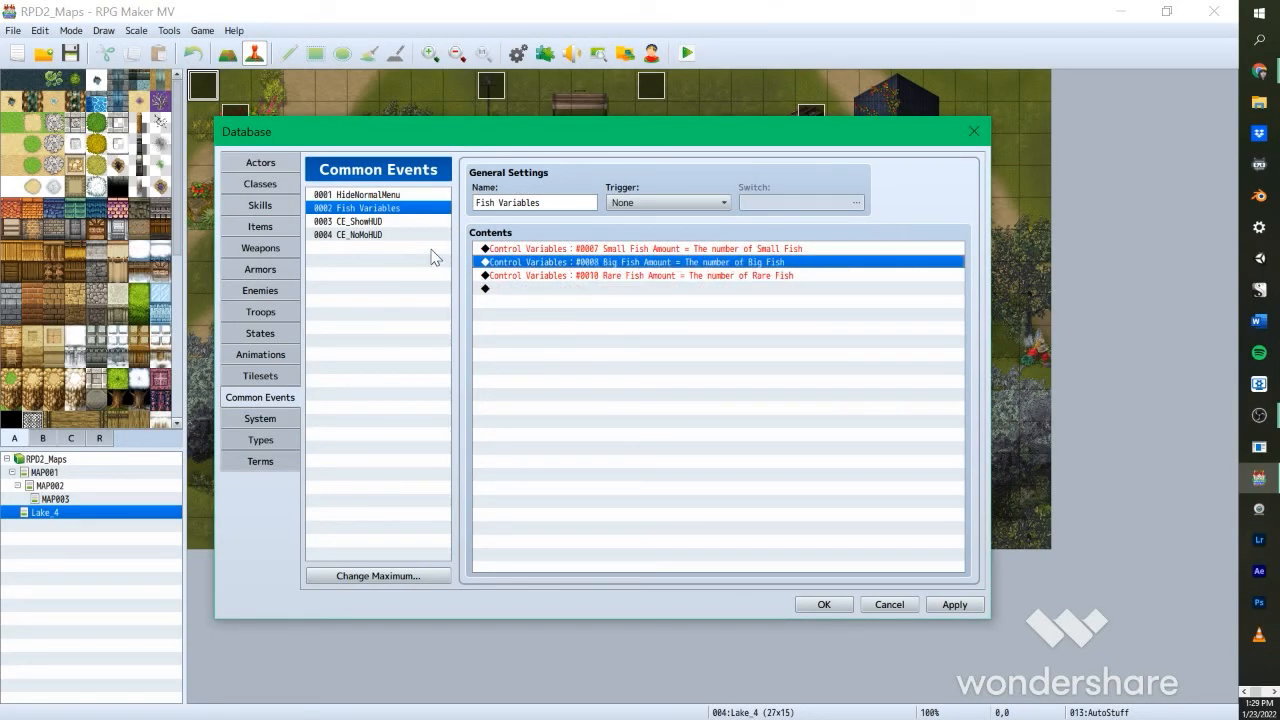
Step: Leave the Database and examine the HideNormalMenu and Fish Variables calls in the AutoStuff event, closing it unchanged
{"action": "key", "text": "Escape"}
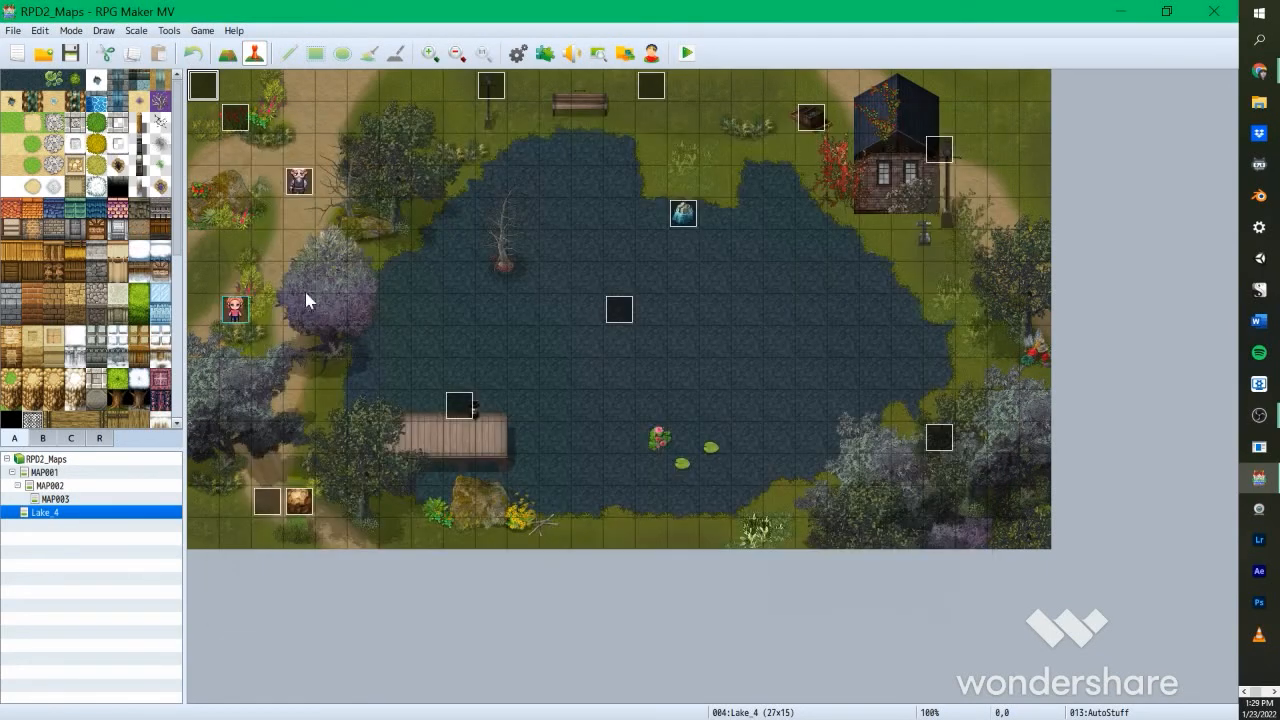
{"action": "double_click", "coordinate": [203, 90]}
{"action": "left_click_drag", "start_coordinate": [513, 127], "coordinate": [494, 180]}
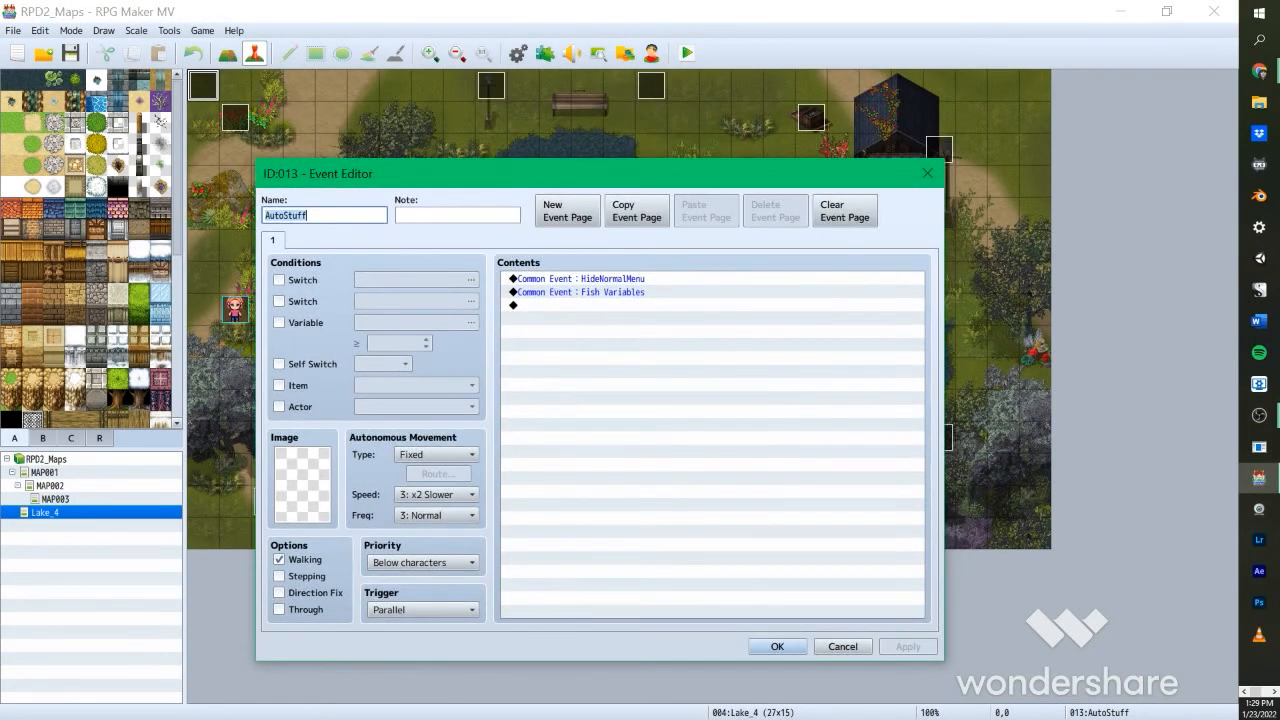
{"action": "left_click", "coordinate": [652, 279]}
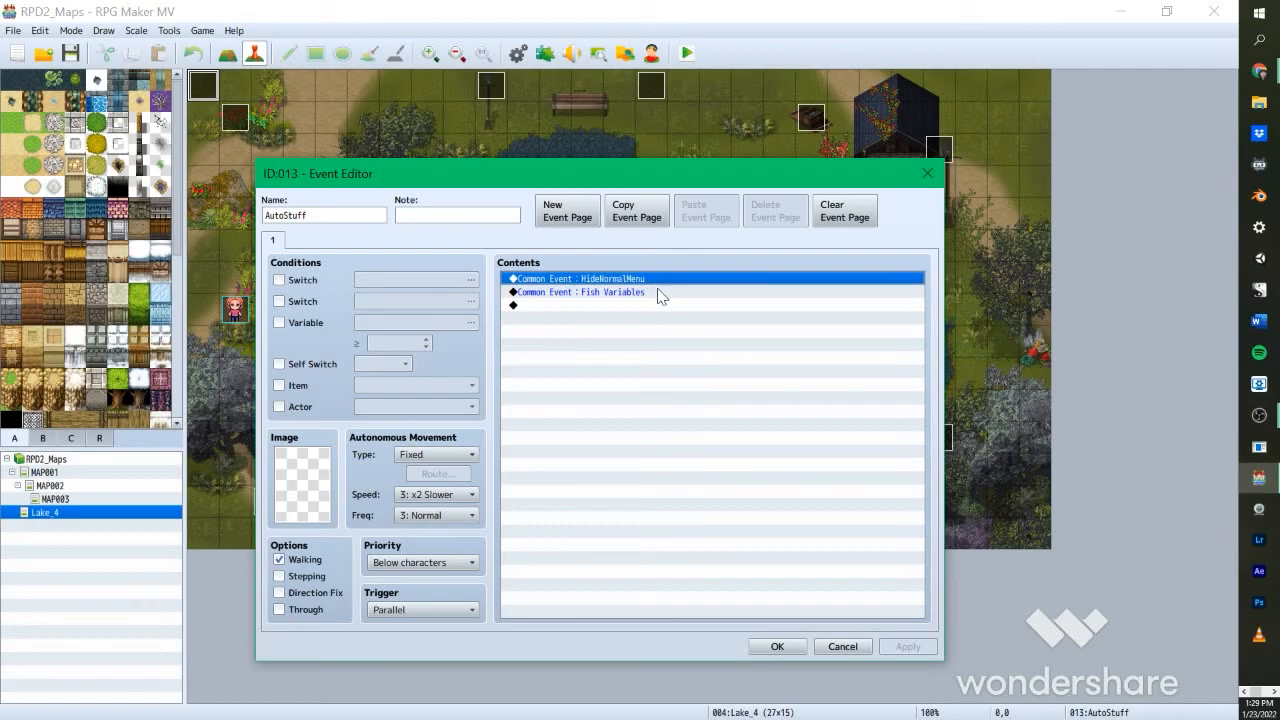
{"action": "left_click", "coordinate": [664, 292]}
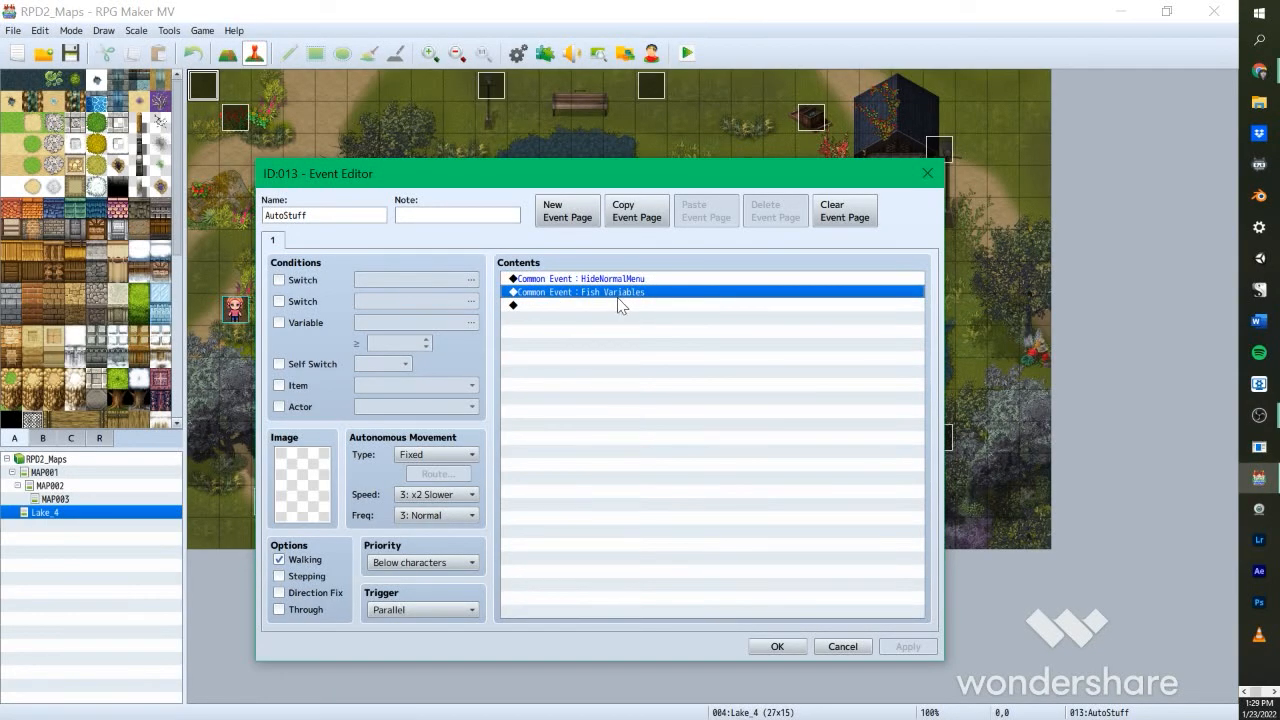
{"action": "left_click", "coordinate": [676, 280]}
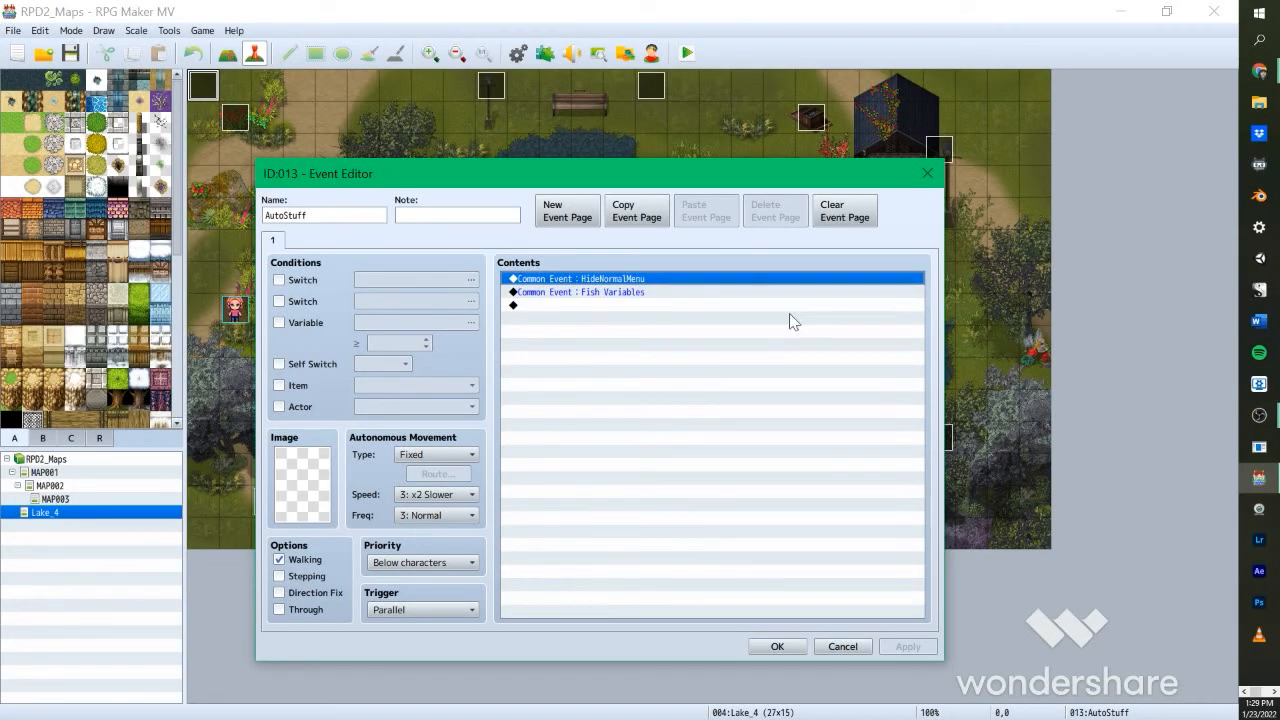
{"action": "left_click", "coordinate": [845, 646]}
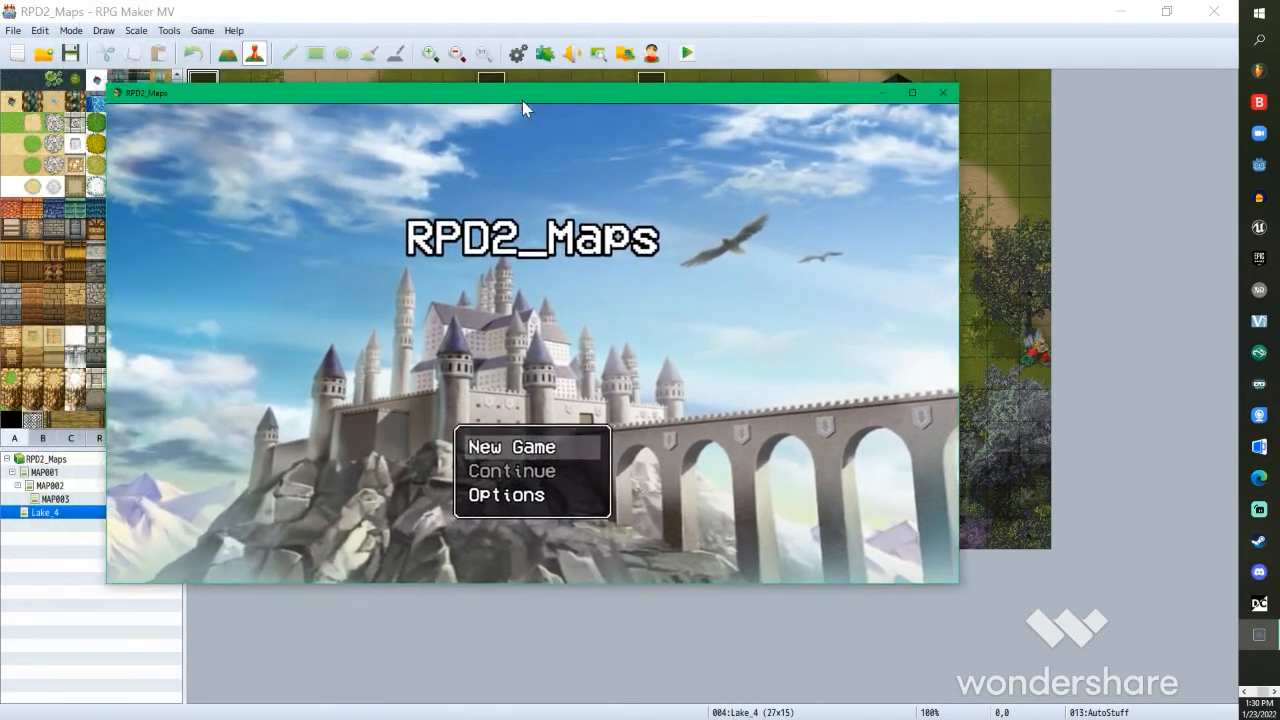
Step: Start a new game in the playtest and view the in-game fishing log on the lake map
{"action": "left_click_drag", "start_coordinate": [522, 100], "coordinate": [478, 115]}
{"action": "left_click", "coordinate": [534, 488]}
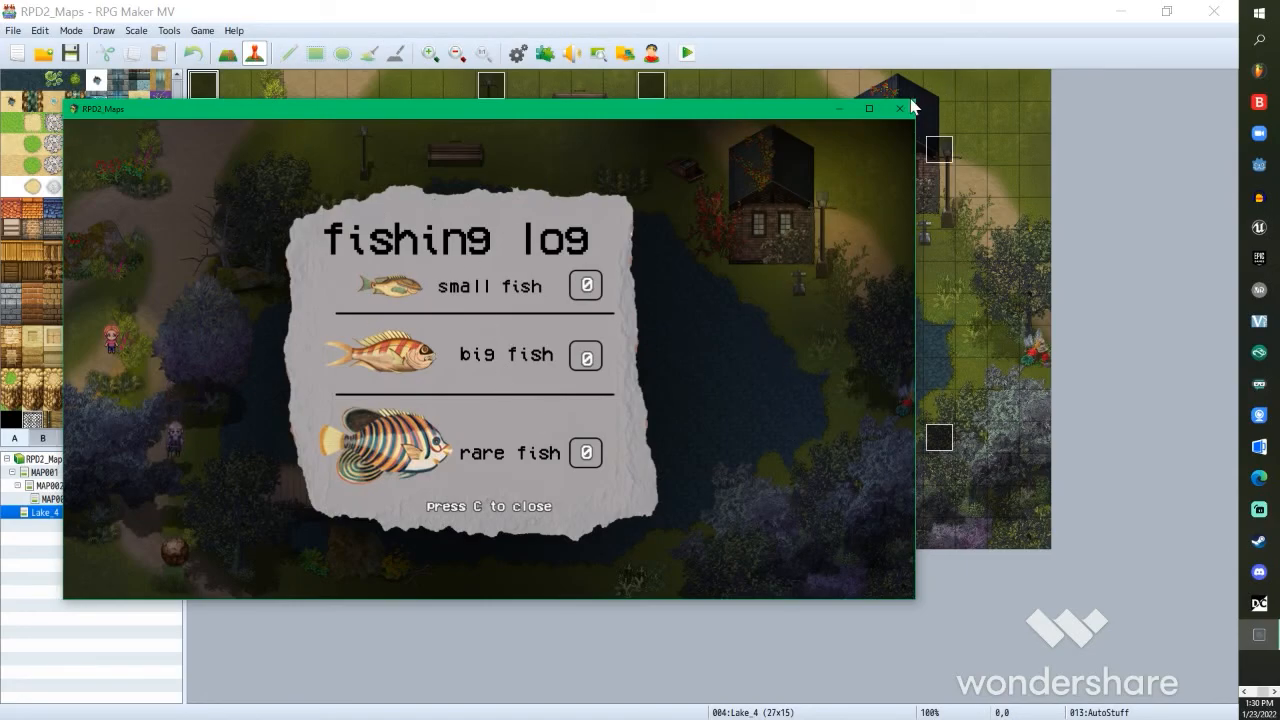
{"action": "mouse_move", "coordinate": [910, 102]}
{"action": "left_mouse_down"}
{"action": "mouse_move", "coordinate": [1050, 14]}
{"action": "mouse_move", "coordinate": [793, 105]}
{"action": "mouse_move", "coordinate": [871, 158]}
{"action": "mouse_move", "coordinate": [925, 90]}
{"action": "left_mouse_up"}
{"action": "left_click_drag", "start_coordinate": [589, 105], "coordinate": [646, 93]}
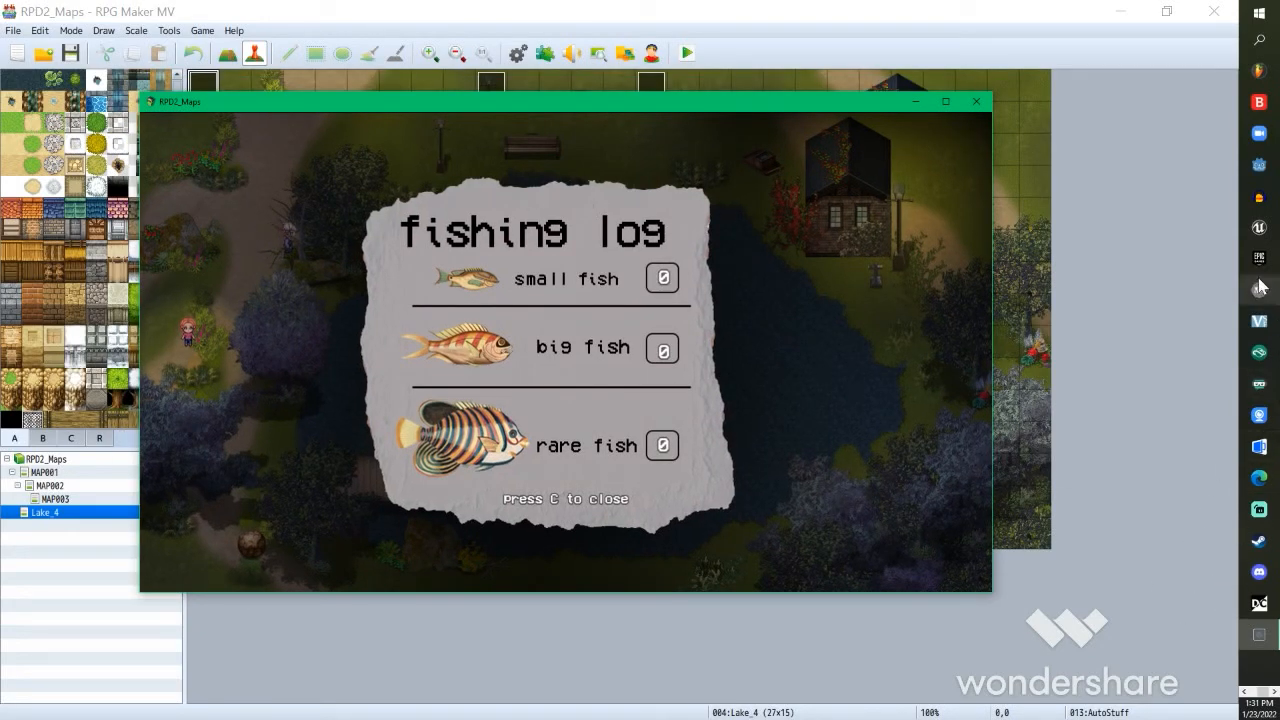
Step: Switch to Photoshop to view the fish_menu.png fishing log artwork, and select the Move tool
{"action": "left_click", "coordinate": [1272, 691]}
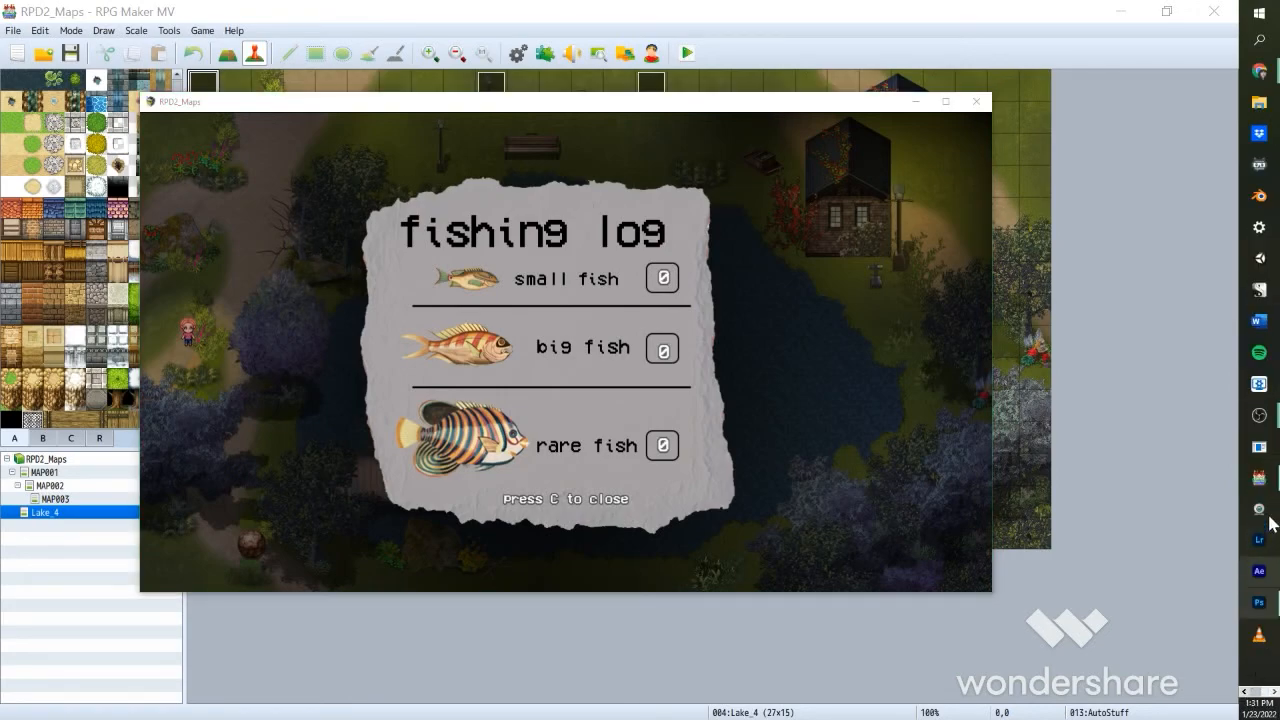
{"action": "left_click", "coordinate": [1259, 603]}
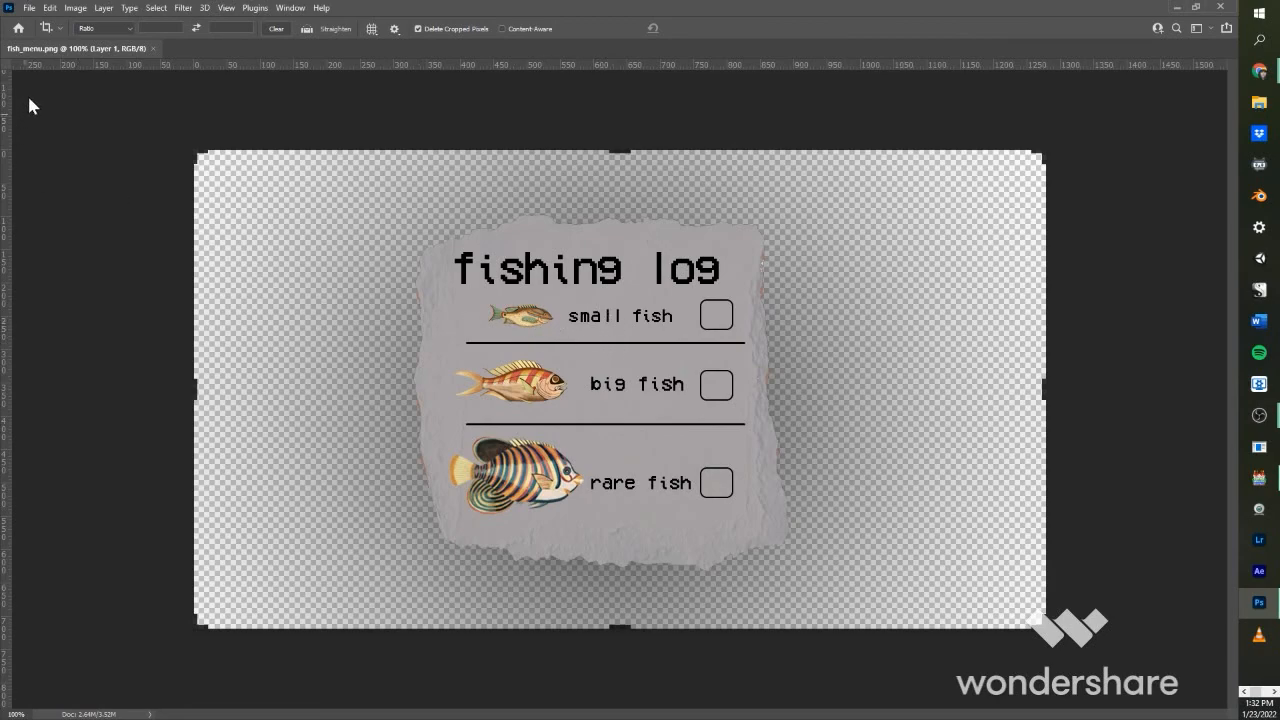
{"action": "key", "text": "v"}
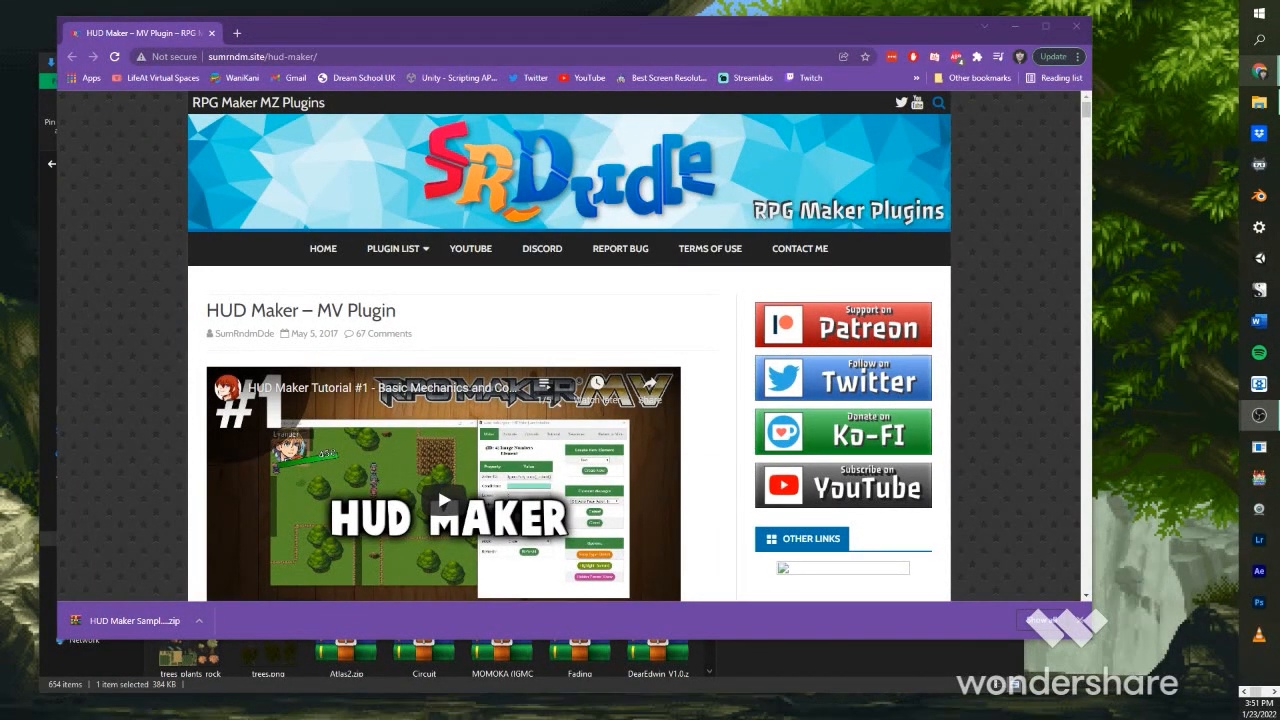
Step: Examine the download links and image installation instructions on the HUD Maker MV plugin web page
{"action": "left_click_drag", "start_coordinate": [505, 47], "coordinate": [461, 42]}
{"action": "scroll", "coordinate": [517, 246], "scroll_direction": "down", "scroll_amount": 1}
{"action": "scroll", "coordinate": [517, 250], "scroll_direction": "down", "scroll_amount": 2}
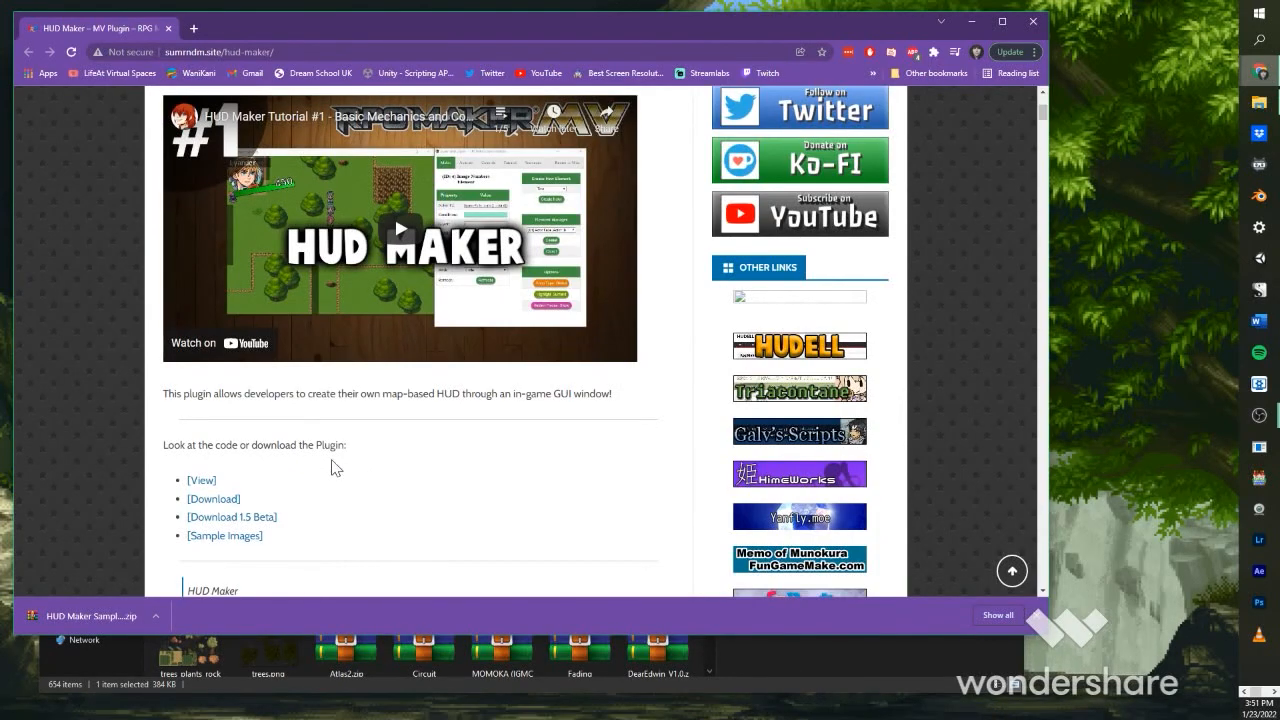
{"action": "scroll", "coordinate": [363, 430], "scroll_direction": "down", "scroll_amount": 1}
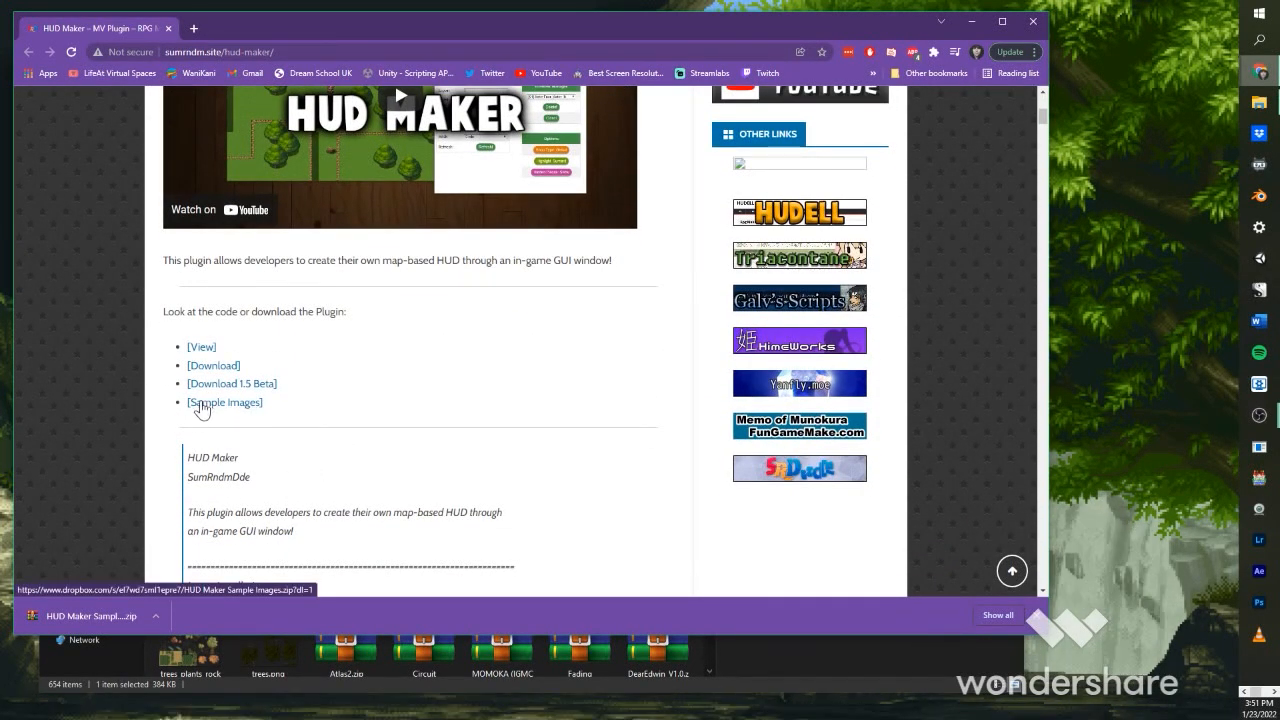
{"action": "scroll", "coordinate": [314, 428], "scroll_direction": "down", "scroll_amount": 2}
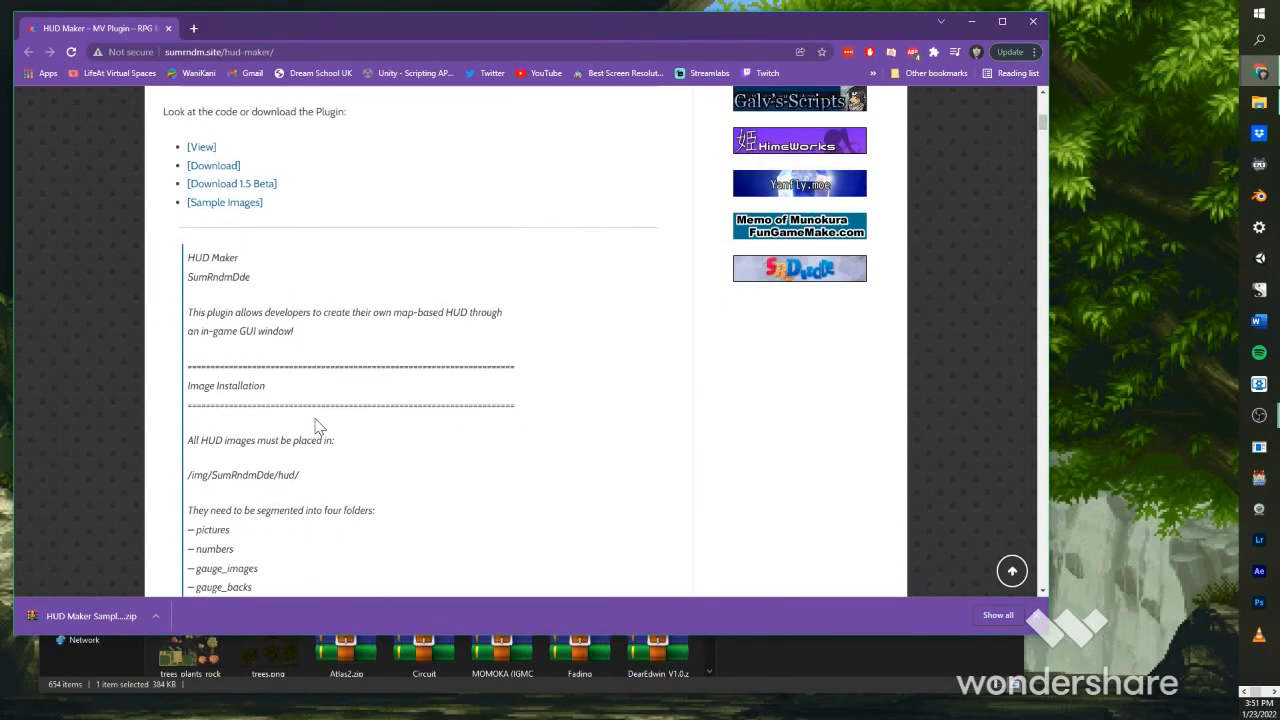
{"action": "scroll", "coordinate": [318, 421], "scroll_direction": "down", "scroll_amount": 1}
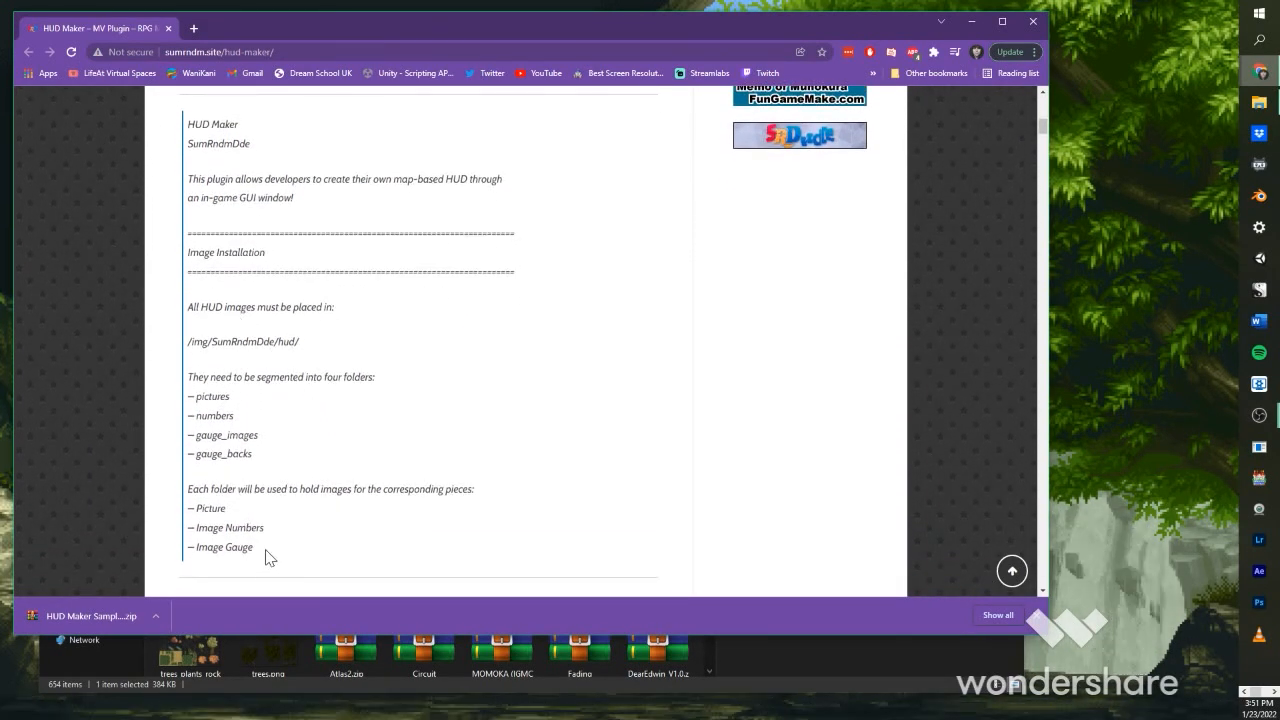
Step: Review the HUD Maker image installation notes and the plugin's download links on the web page
{"action": "left_click_drag", "start_coordinate": [268, 559], "coordinate": [184, 136]}
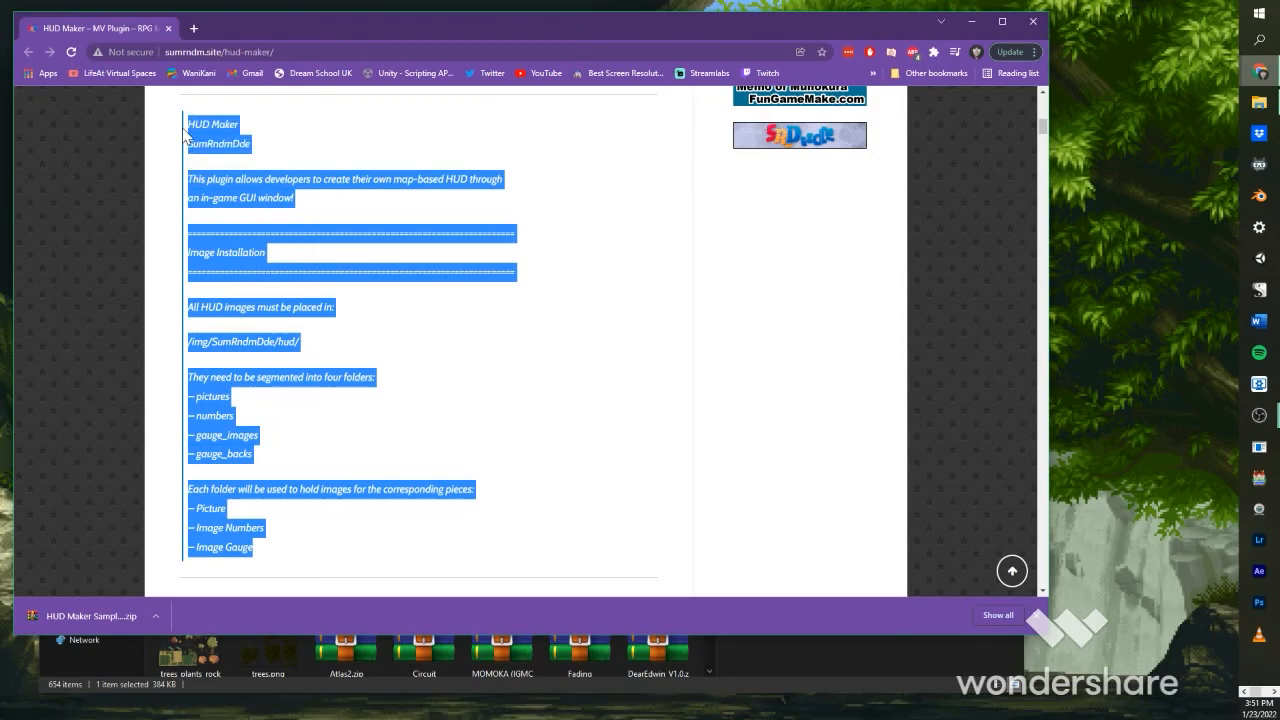
{"action": "left_click", "coordinate": [277, 432]}
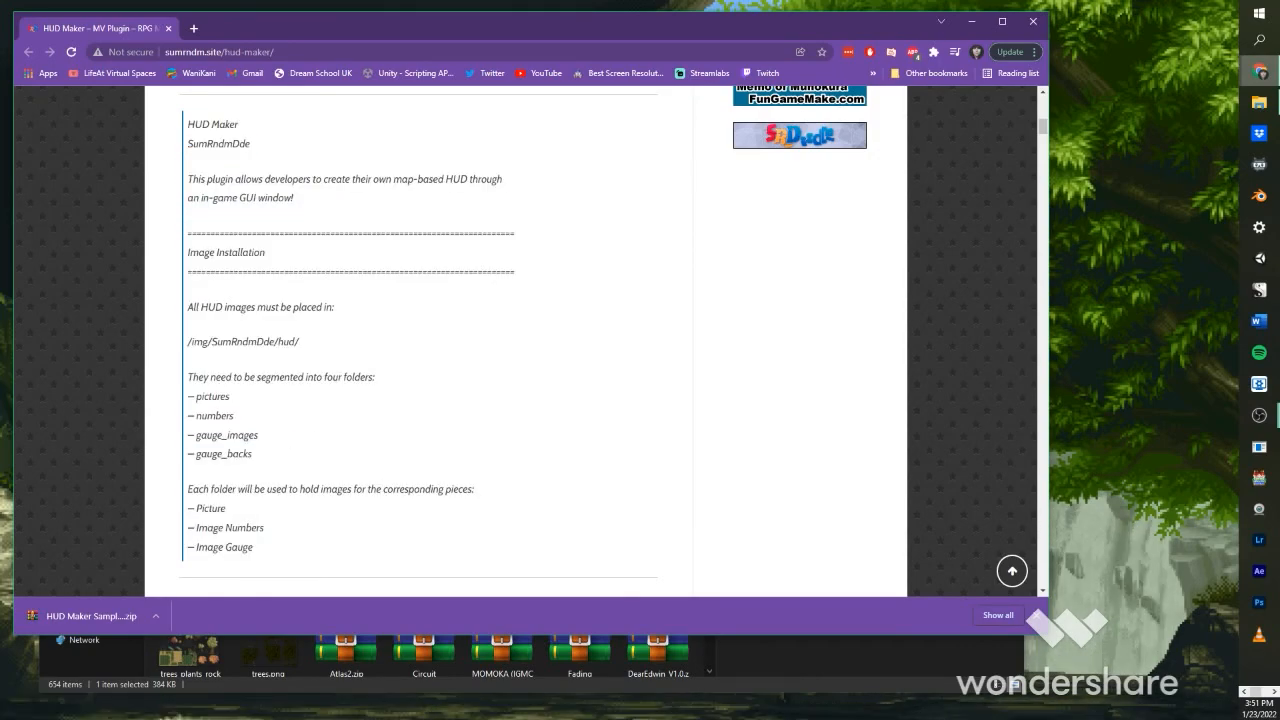
{"action": "scroll", "coordinate": [358, 470], "scroll_direction": "up", "scroll_amount": 4}
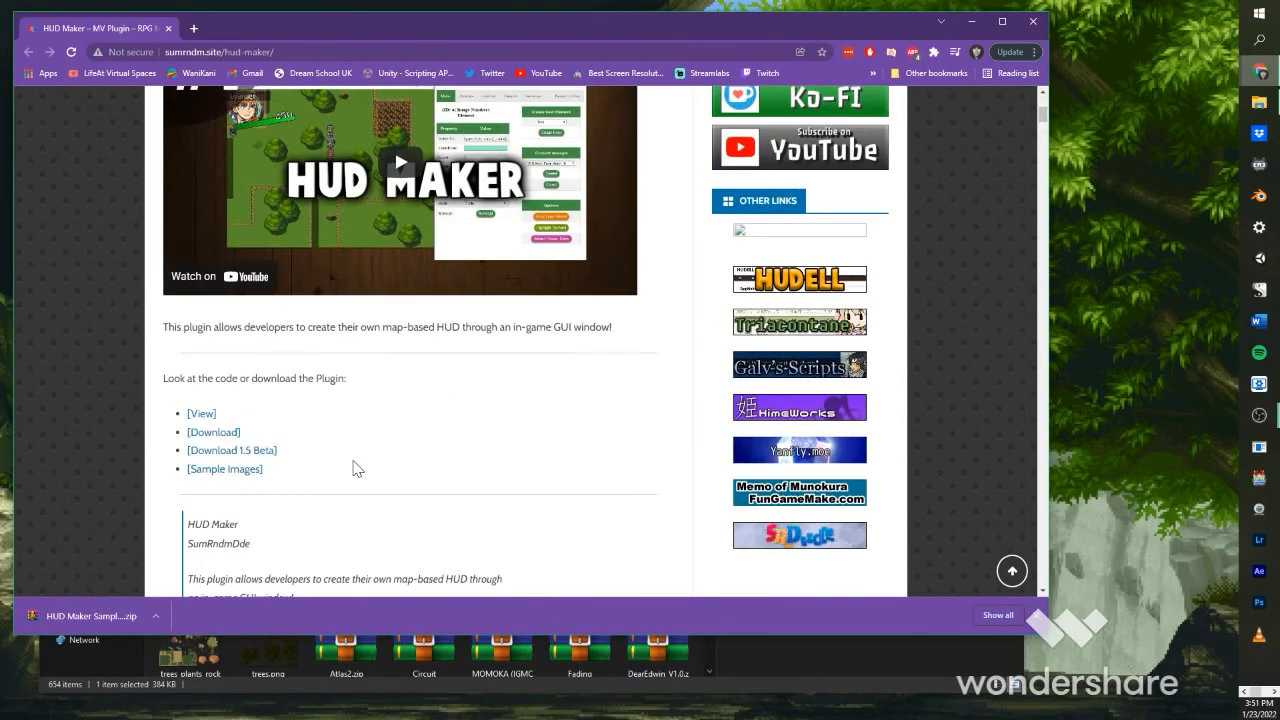
{"action": "scroll", "coordinate": [563, 474], "scroll_direction": "up", "scroll_amount": 2}
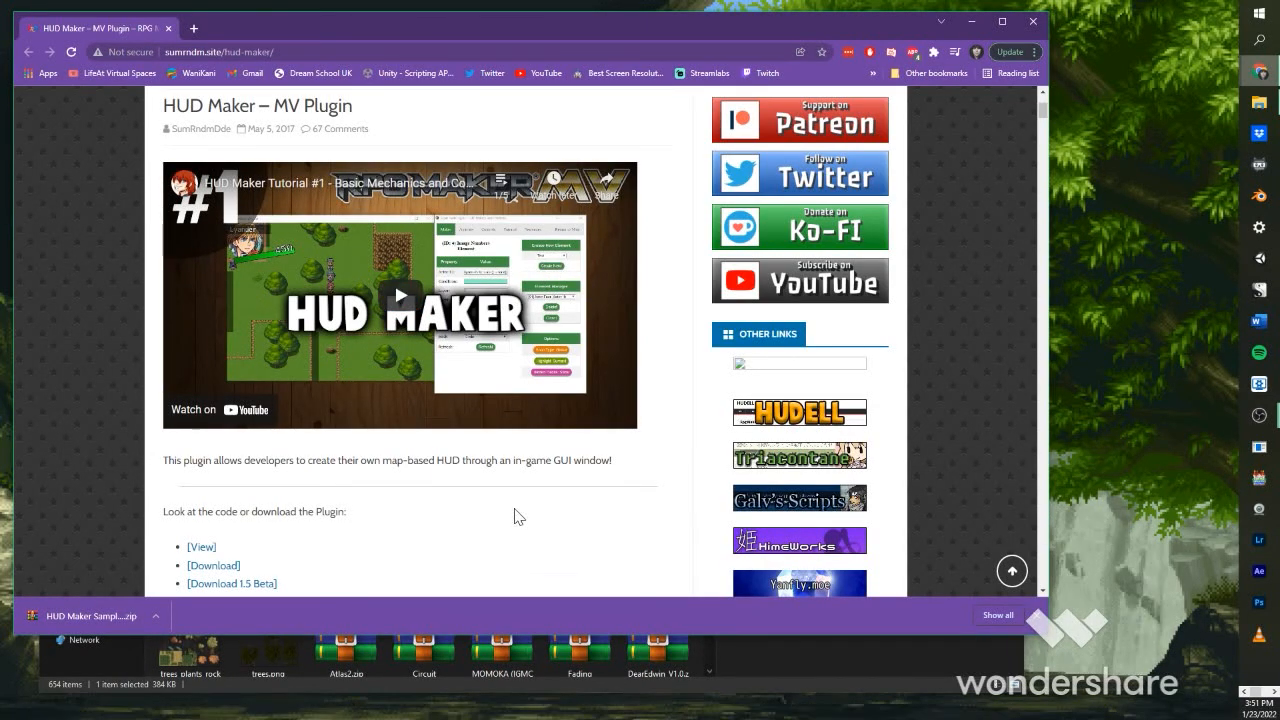
{"action": "scroll", "coordinate": [353, 544], "scroll_direction": "down", "scroll_amount": 2}
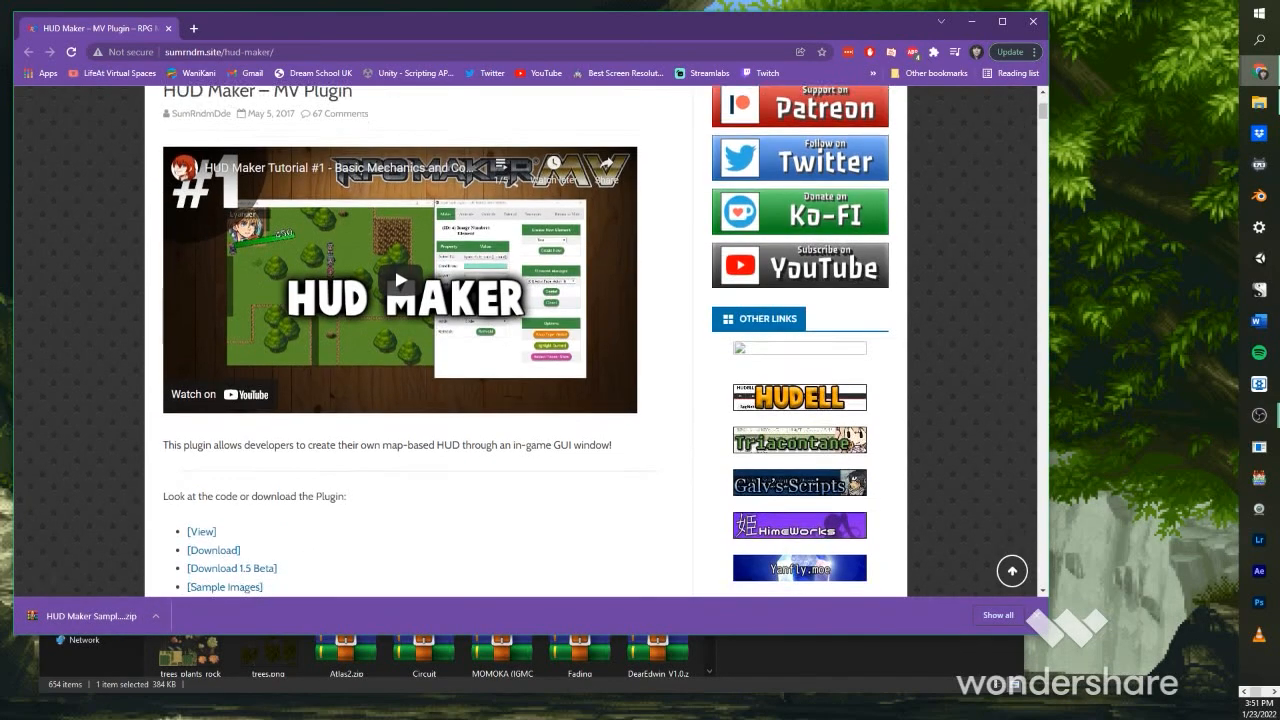
Step: In File Explorer, copy the gauge_backs, gauge_images, numbers and pictures folders from the extracted HUD Maker Sample Images (3) download
{"action": "left_click", "coordinate": [254, 686]}
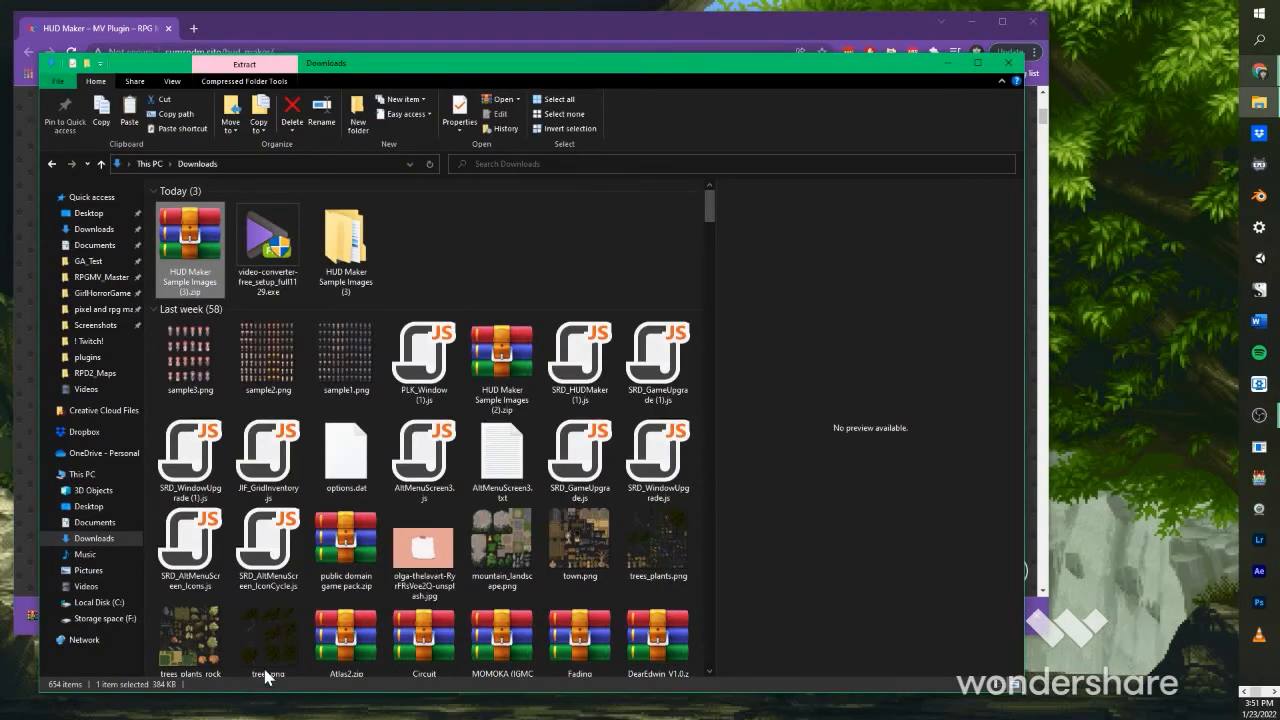
{"action": "double_click", "coordinate": [350, 250]}
{"action": "double_click", "coordinate": [215, 207]}
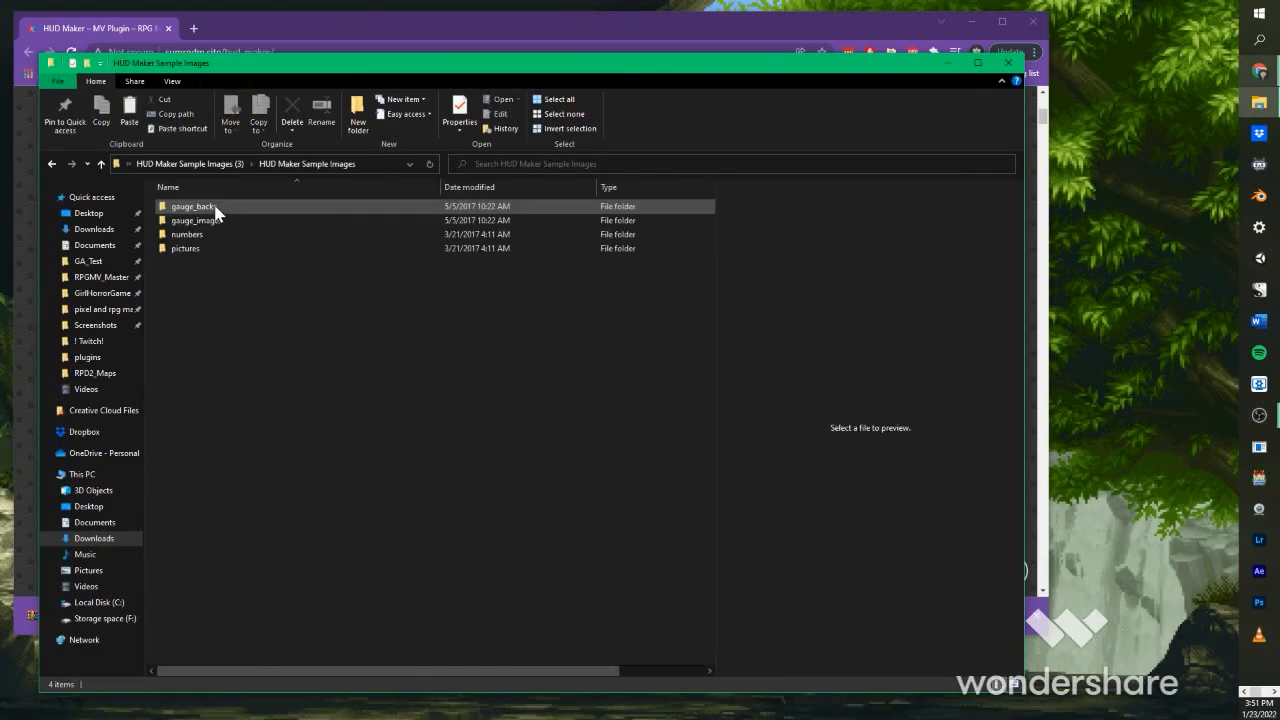
{"action": "left_click_drag", "start_coordinate": [222, 277], "coordinate": [194, 214]}
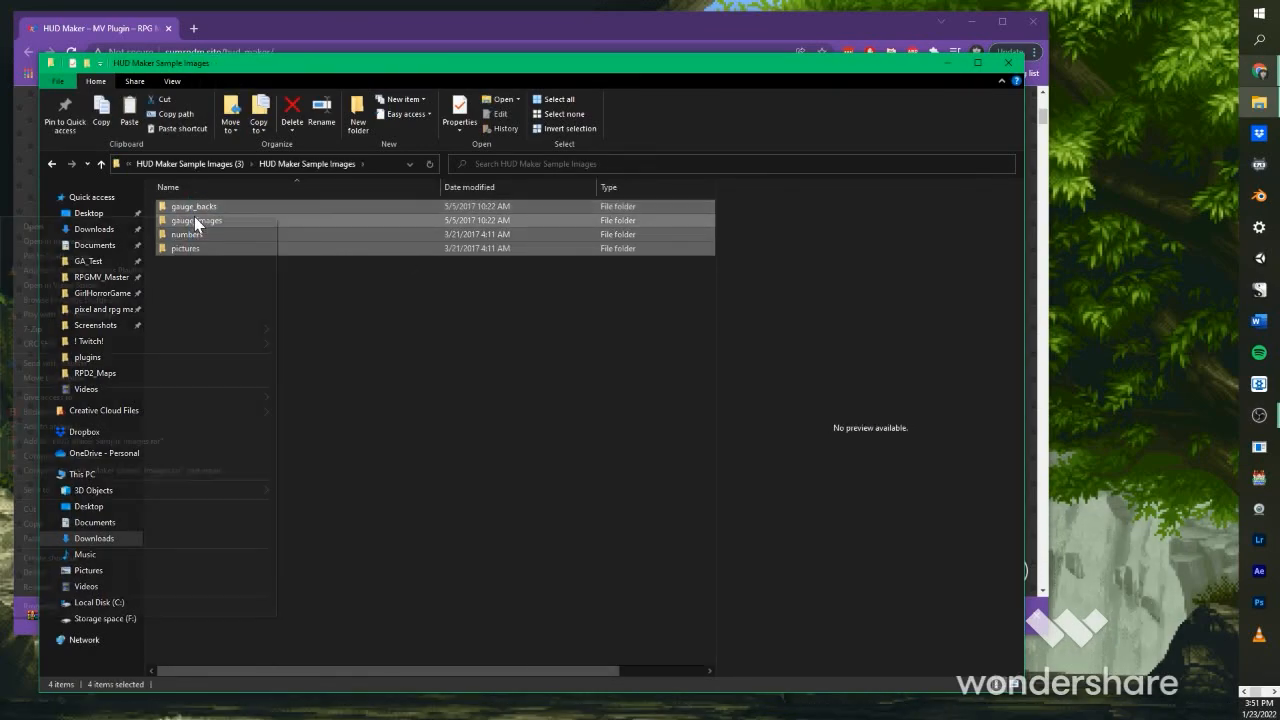
{"action": "right_click", "coordinate": [194, 216]}
{"action": "left_click", "coordinate": [44, 522]}
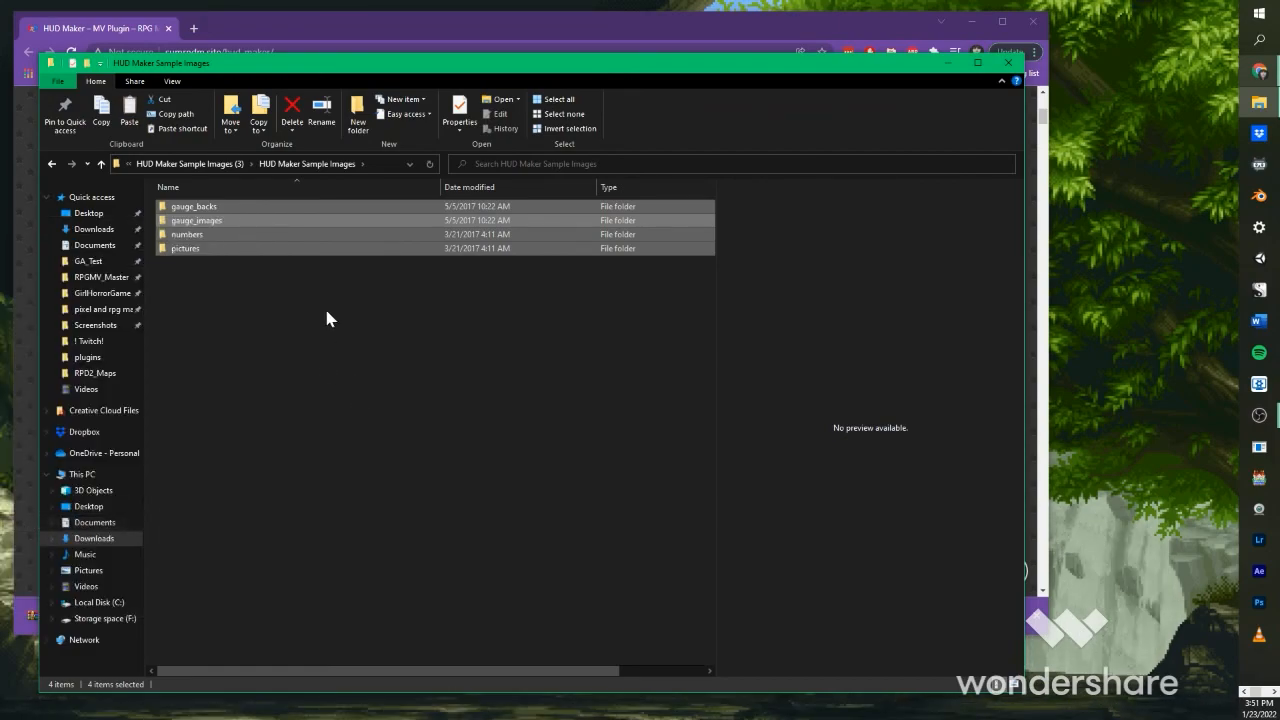
Step: Open the img/SumRndmDde folder of the RPD2_Maps project
{"action": "left_click", "coordinate": [137, 374]}
{"action": "left_click", "coordinate": [282, 165]}
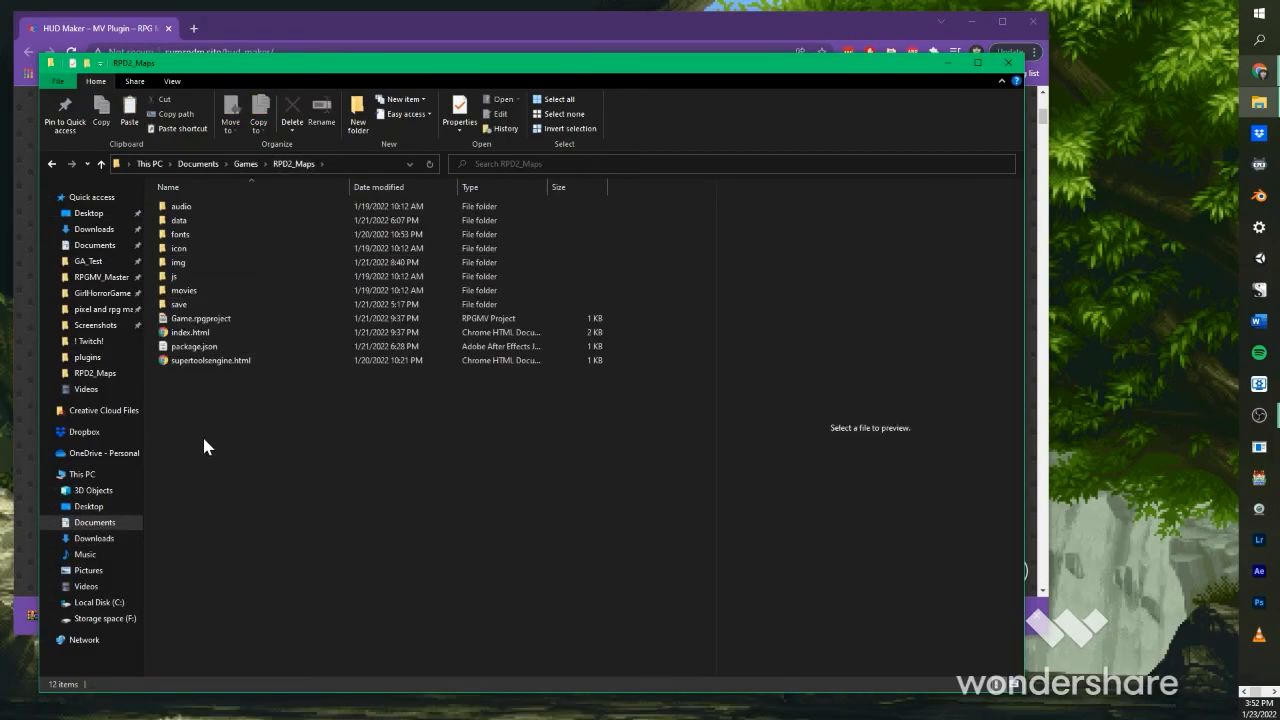
{"action": "double_click", "coordinate": [180, 266]}
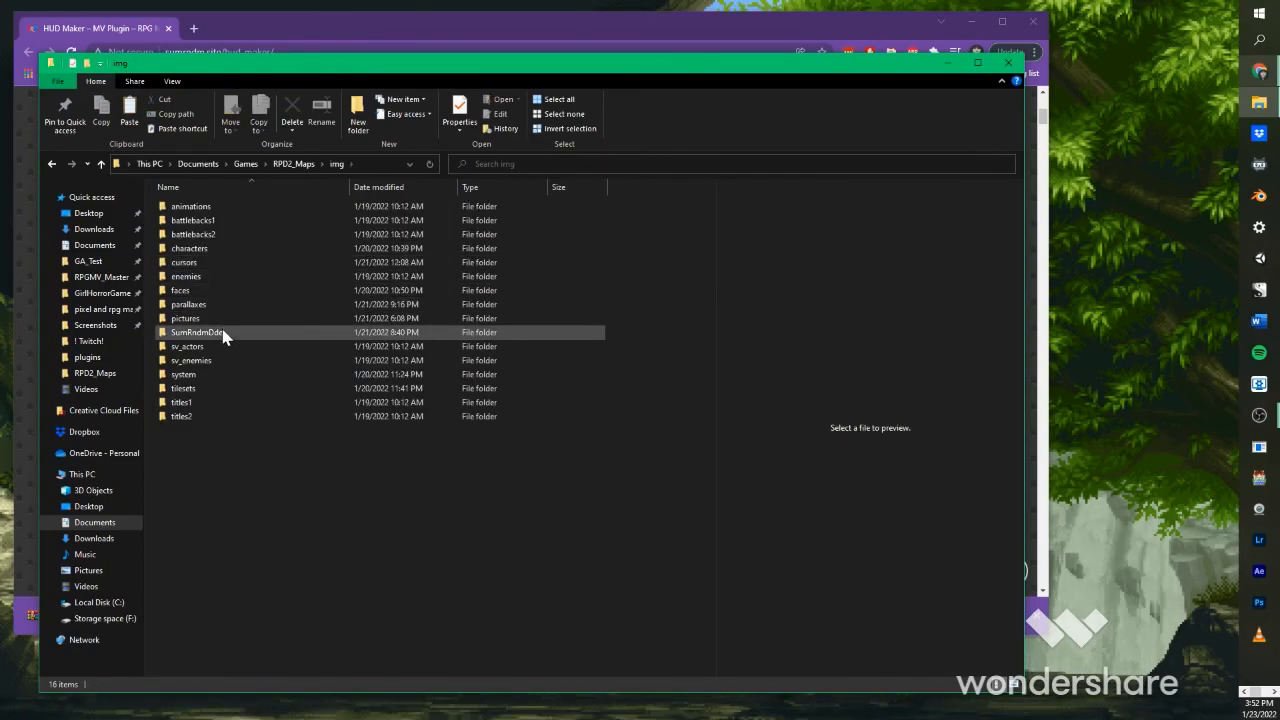
{"action": "left_click", "coordinate": [215, 337]}
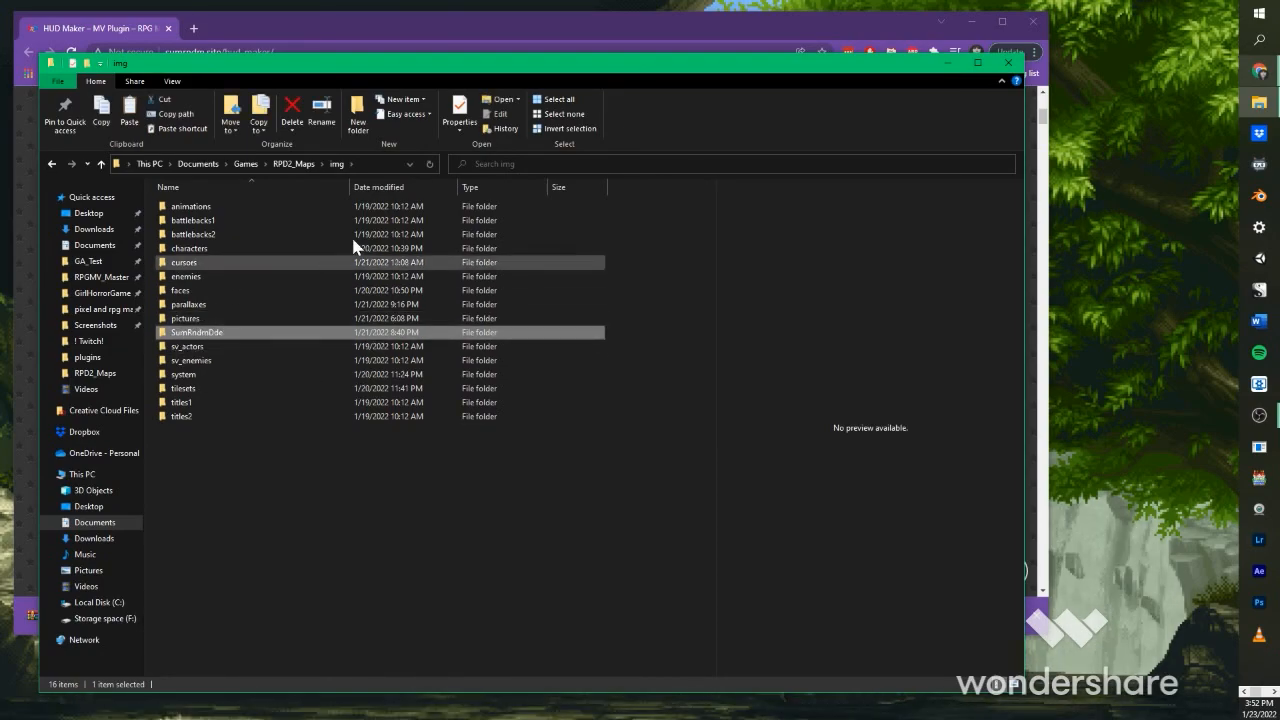
{"action": "double_click", "coordinate": [196, 333]}
Step: Open the hud folder and select fish_menu.png in its pictures subfolder, without pasting anything
{"action": "left_click", "coordinate": [169, 208]}
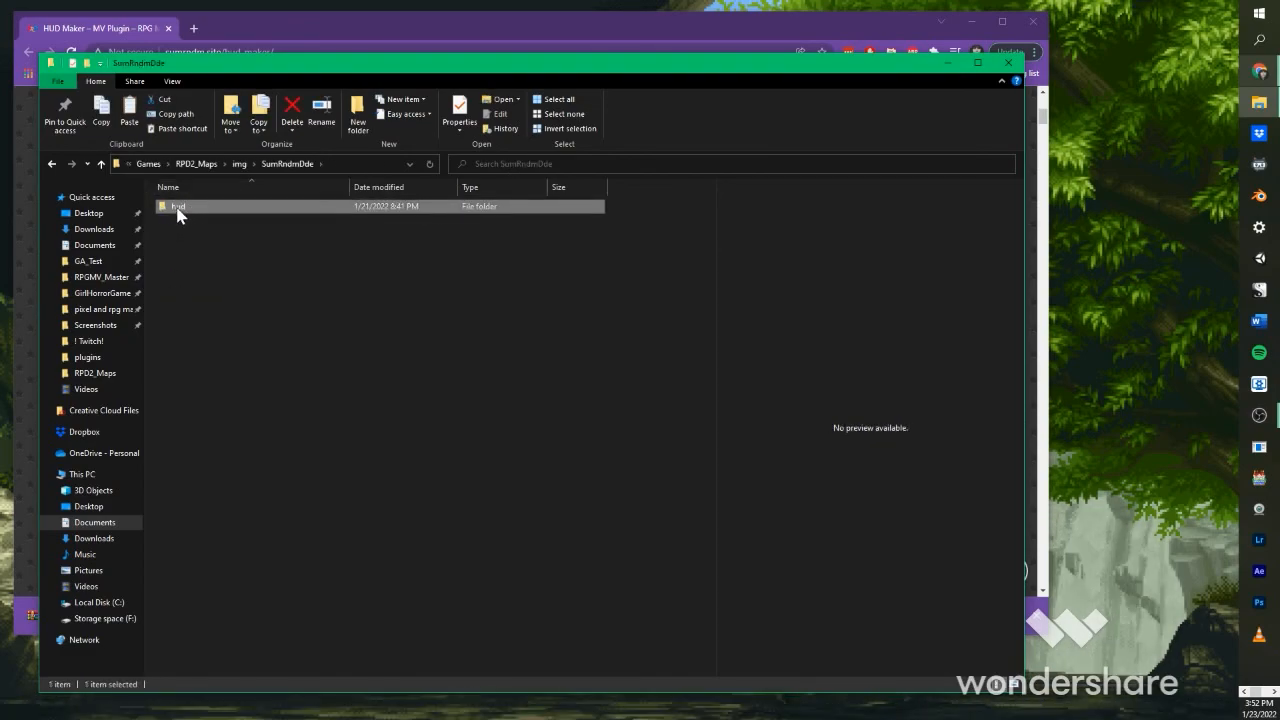
{"action": "double_click", "coordinate": [178, 209]}
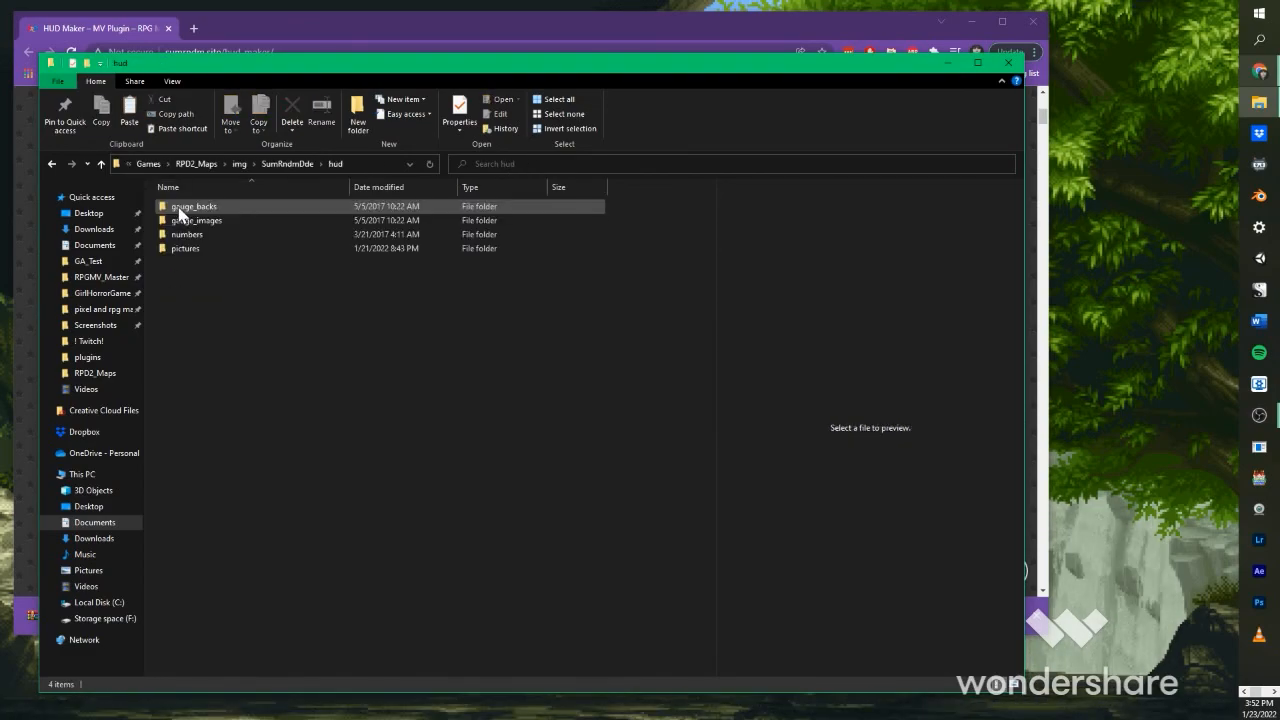
{"action": "right_click", "coordinate": [207, 341]}
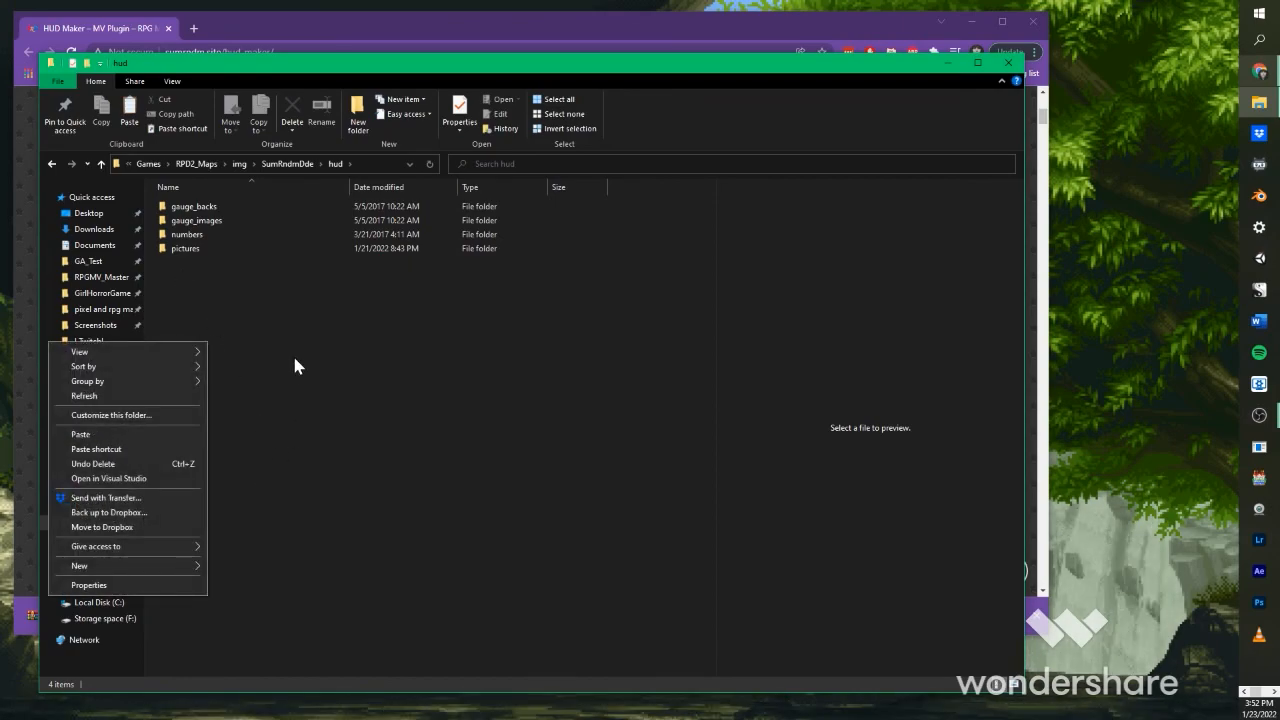
{"action": "left_click", "coordinate": [228, 269]}
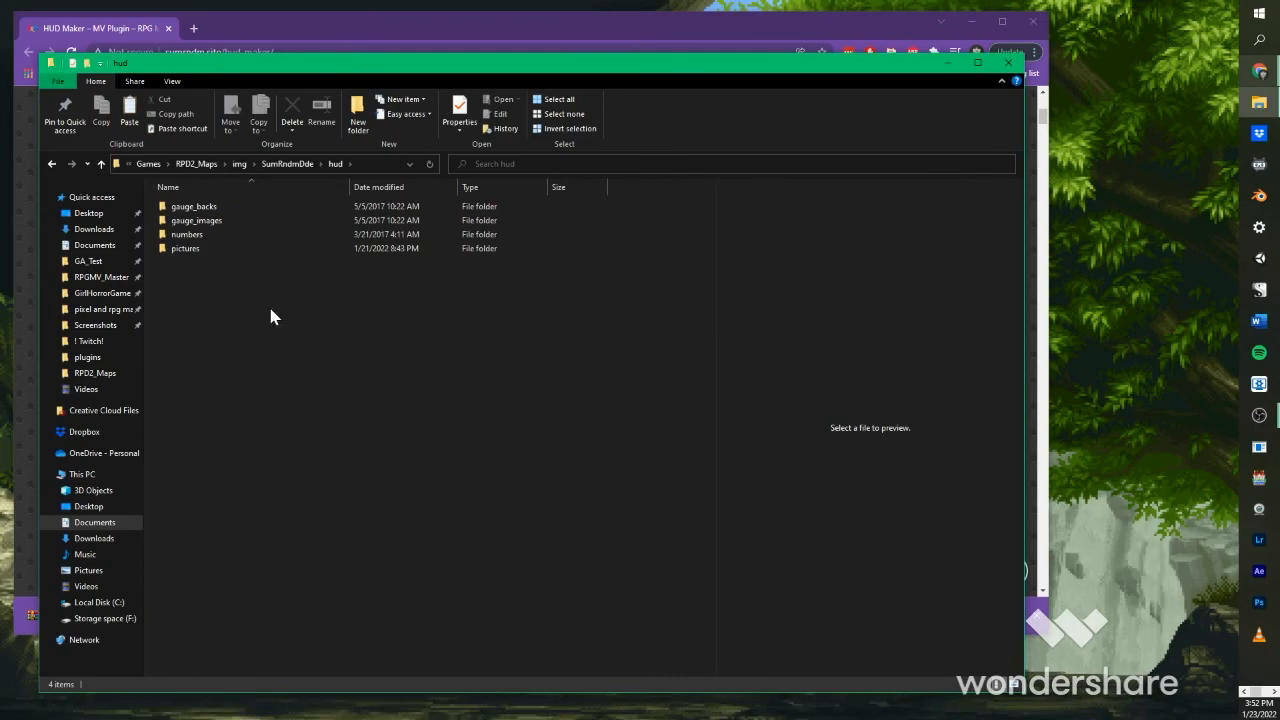
{"action": "double_click", "coordinate": [192, 250]}
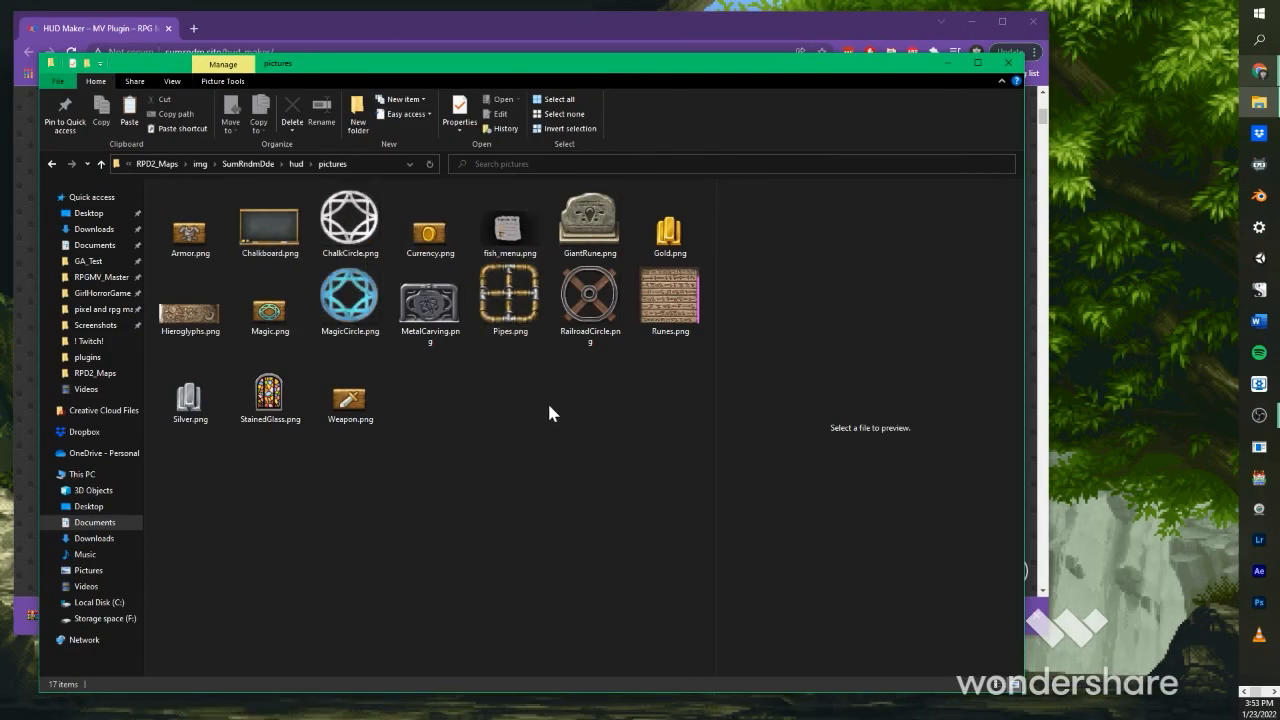
{"action": "left_click", "coordinate": [516, 231]}
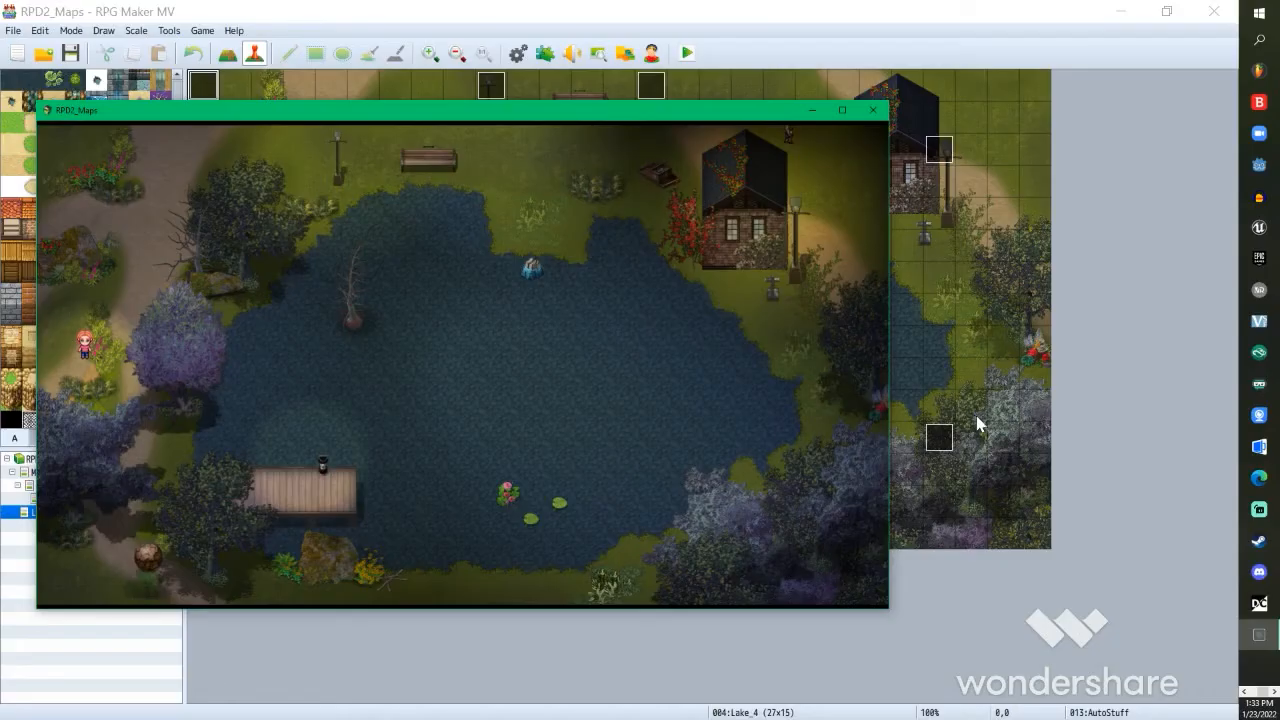
Step: Arrange a smaller playtest window beside the Super Tools Engine window, and launch the HUD Maker tool
{"action": "left_click_drag", "start_coordinate": [887, 607], "coordinate": [756, 521]}
{"action": "left_click_drag", "start_coordinate": [449, 106], "coordinate": [455, 153]}
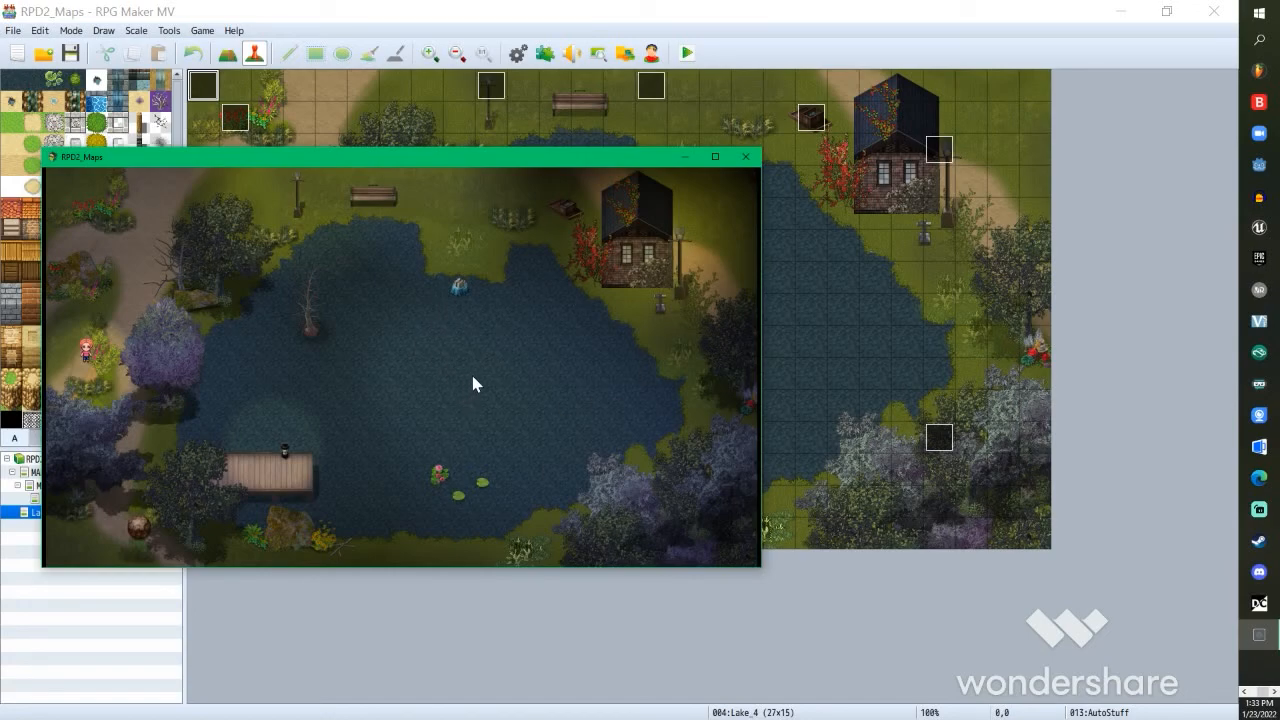
{"action": "left_click_drag", "start_coordinate": [449, 230], "coordinate": [665, 73]}
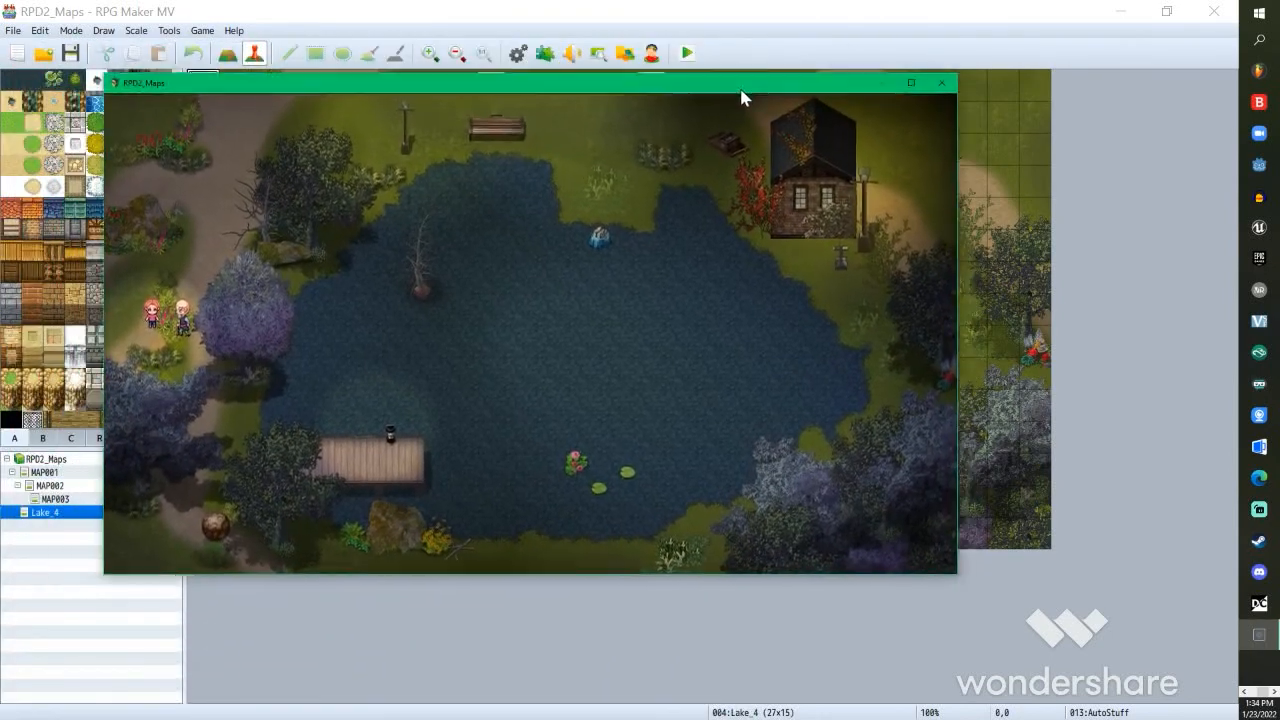
{"action": "left_click_drag", "start_coordinate": [880, 550], "coordinate": [724, 477]}
{"action": "left_click_drag", "start_coordinate": [468, 72], "coordinate": [468, 210]}
{"action": "left_click_drag", "start_coordinate": [706, 301], "coordinate": [873, 180]}
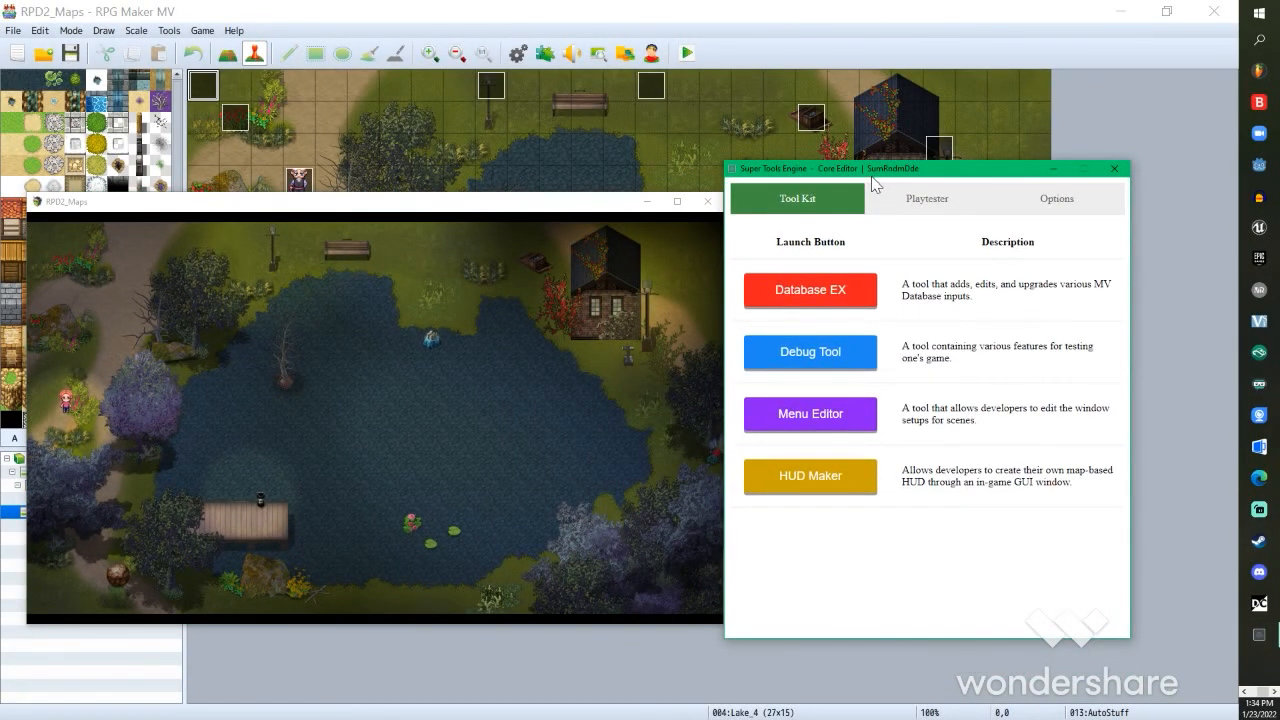
{"action": "left_click", "coordinate": [848, 487]}
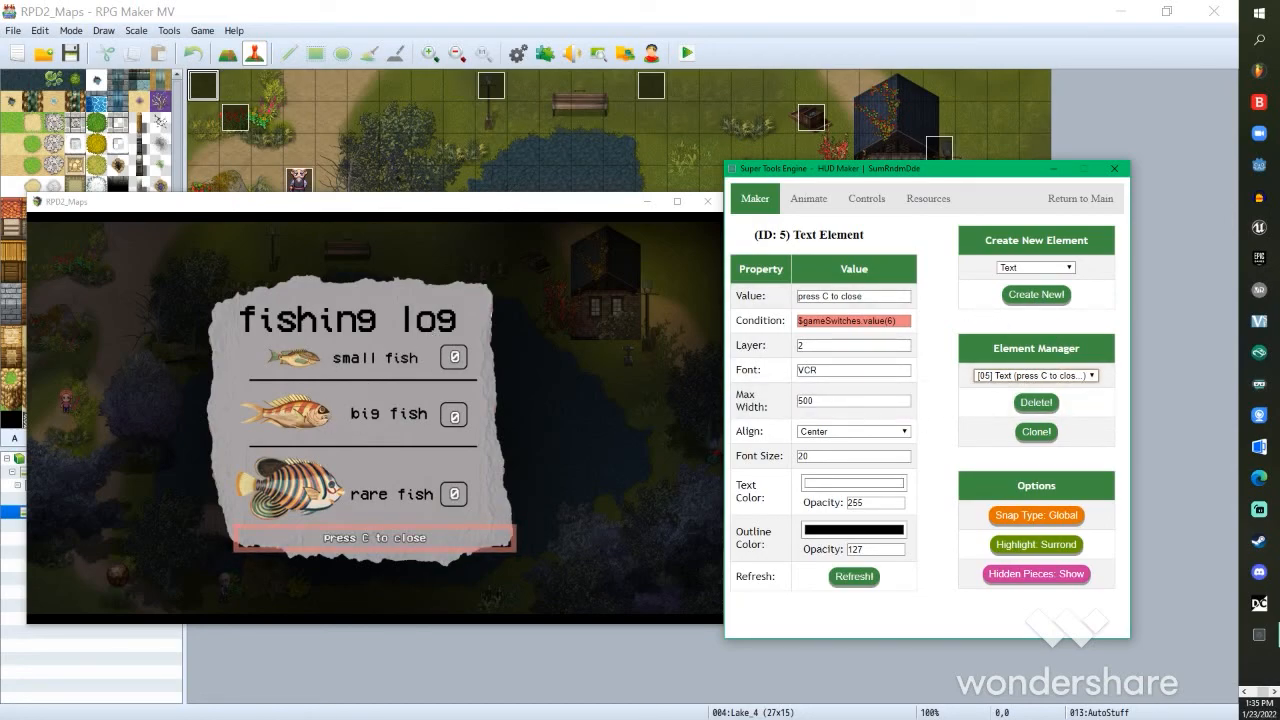
Step: Select the fish_menu picture element and look over the element types available for creation, leaving the type as Text
{"action": "left_click", "coordinate": [1036, 375]}
{"action": "left_click", "coordinate": [1016, 405]}
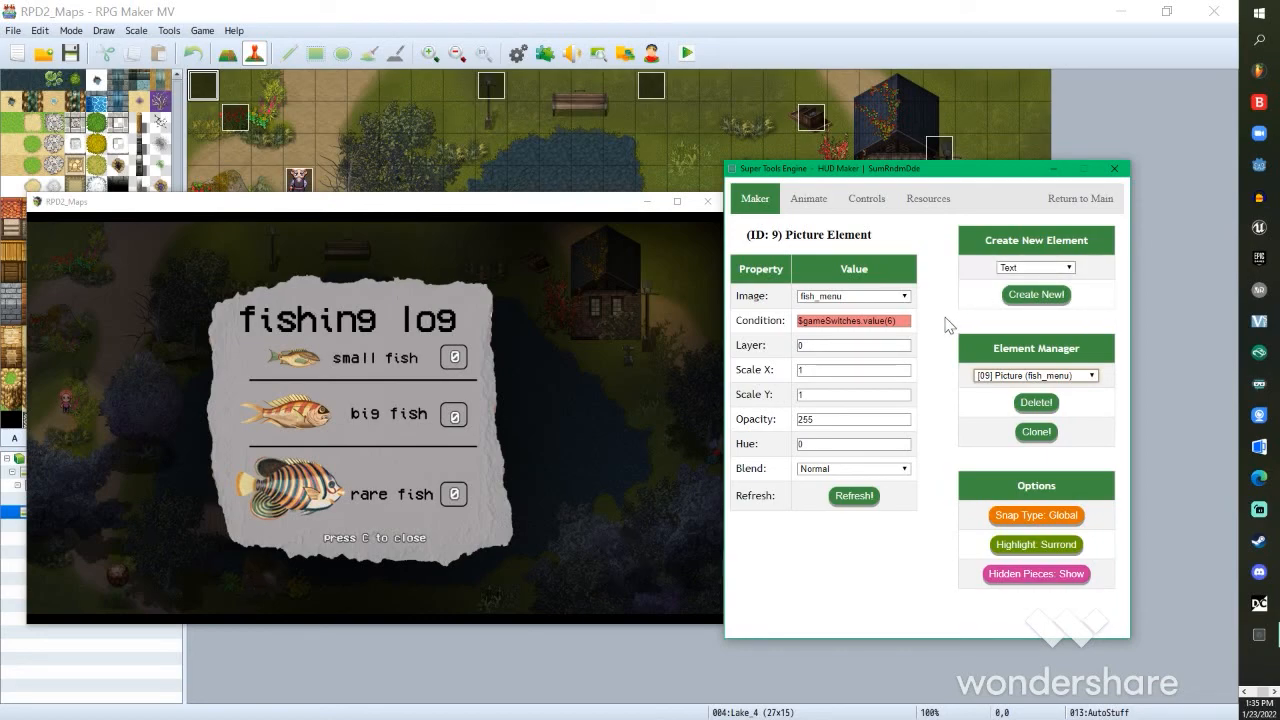
{"action": "left_click", "coordinate": [1058, 268]}
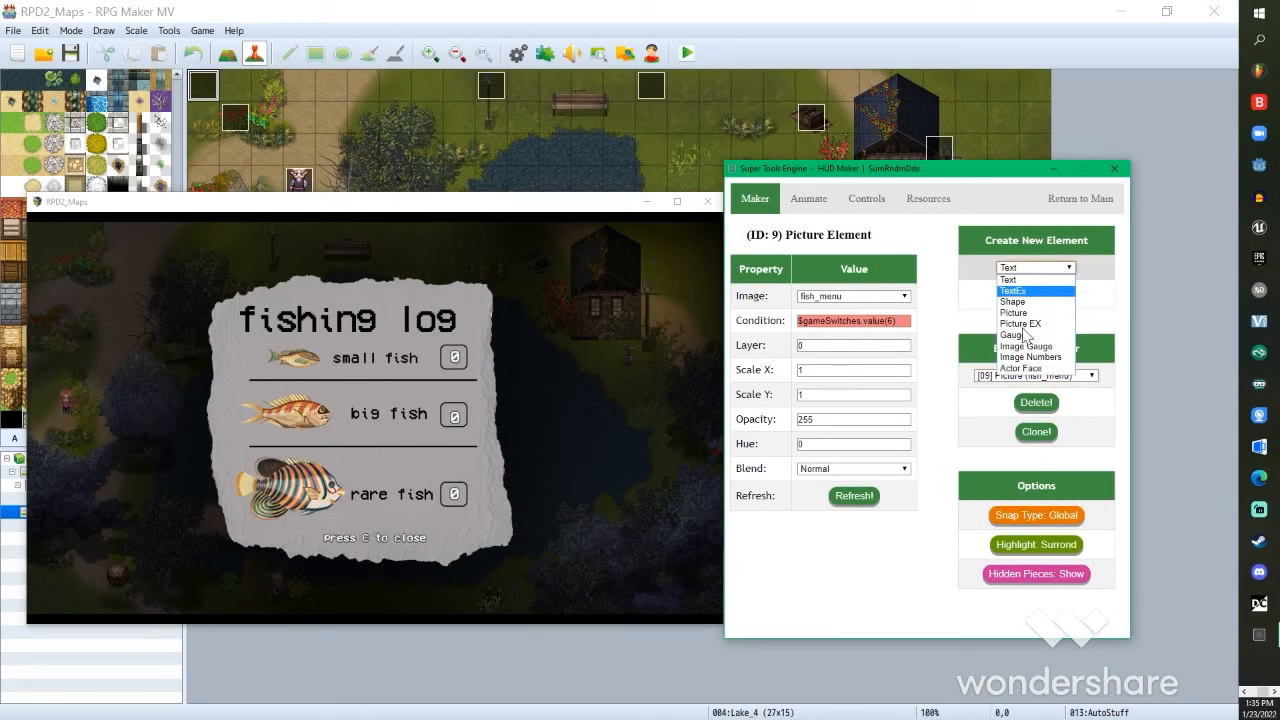
{"action": "left_click", "coordinate": [950, 322]}
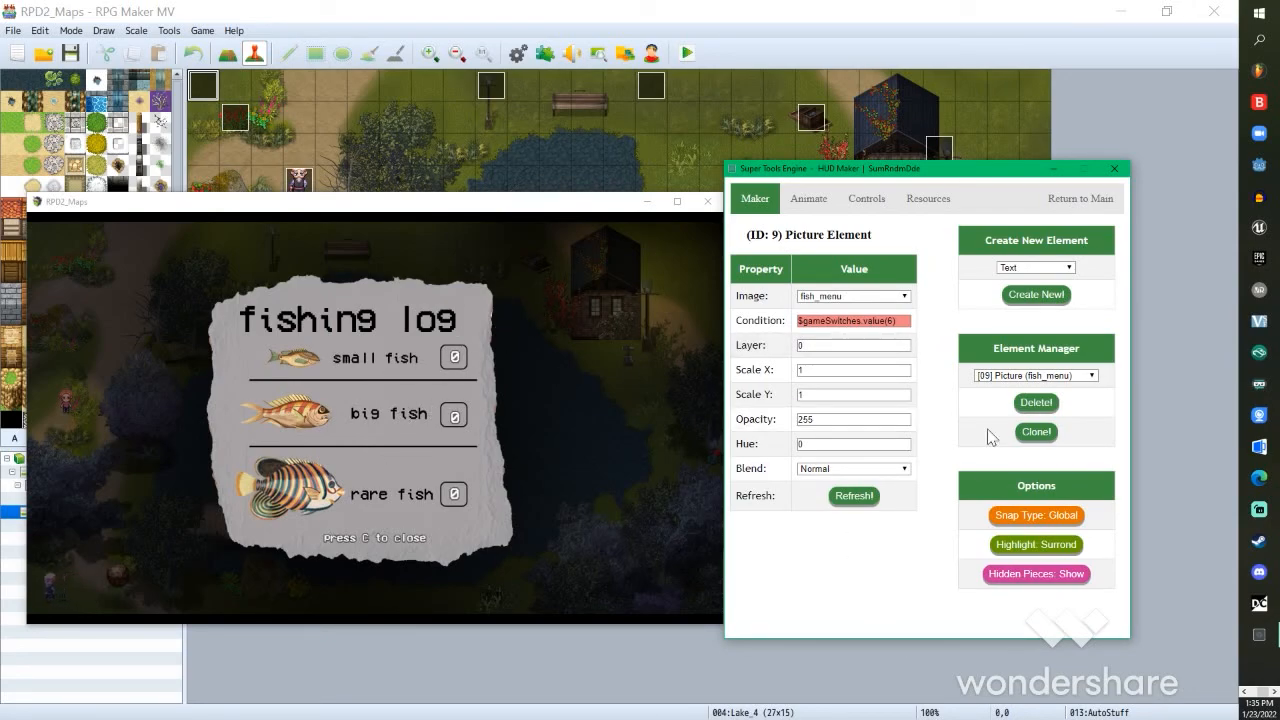
Step: Select the small fish counter's text element, copy its value expression, and examine its condition and layer settings
{"action": "left_click", "coordinate": [998, 376]}
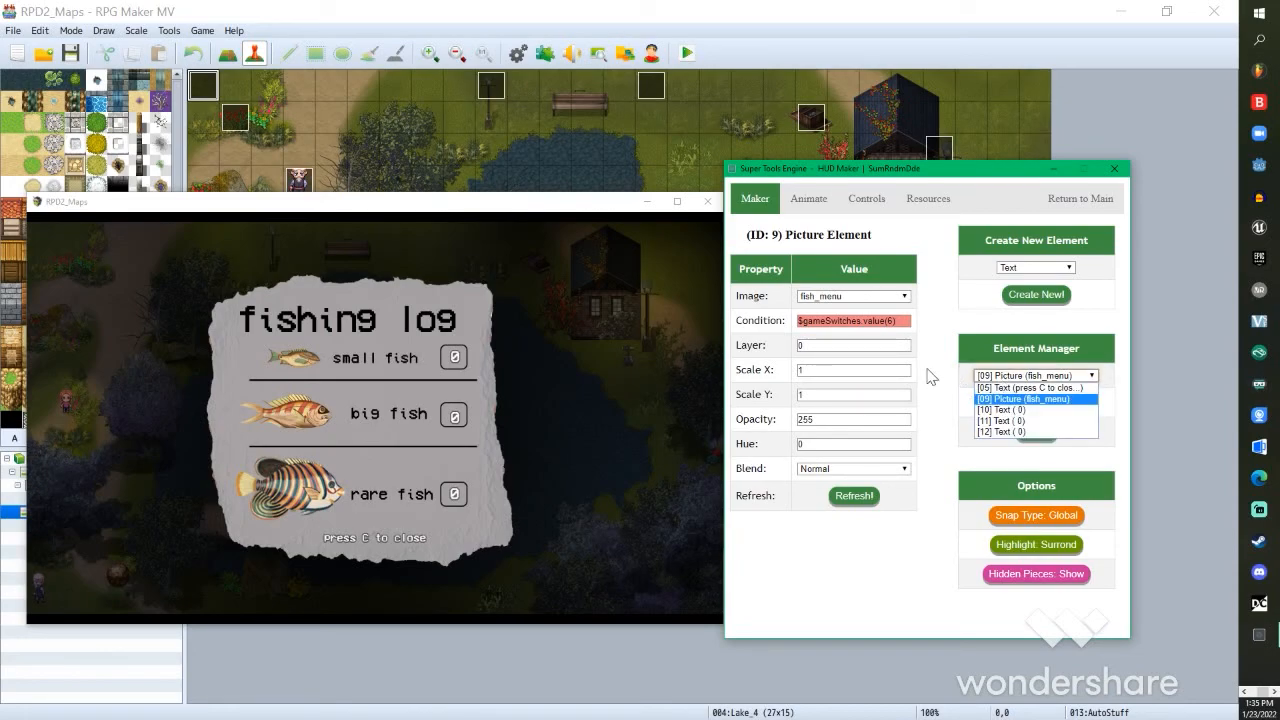
{"action": "left_click", "coordinate": [1030, 410]}
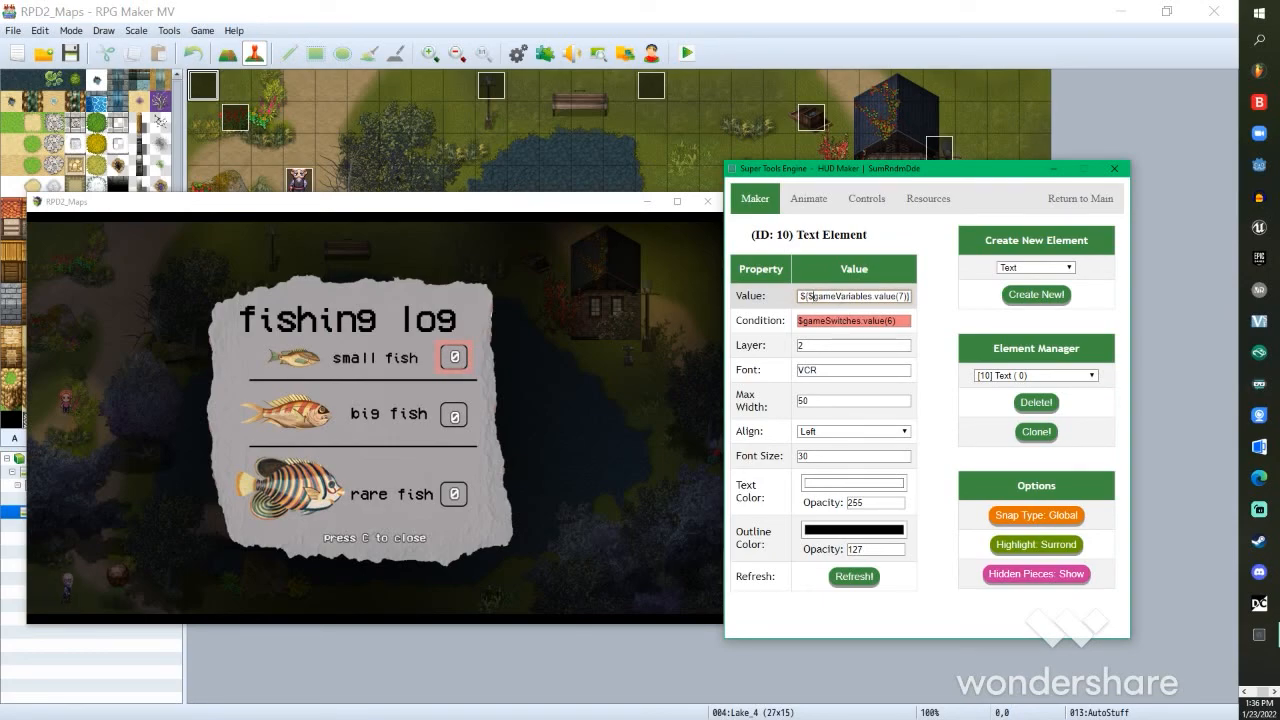
{"action": "left_click", "coordinate": [905, 296]}
{"action": "left_click_drag", "start_coordinate": [905, 296], "coordinate": [800, 296]}
{"action": "right_click", "coordinate": [848, 296]}
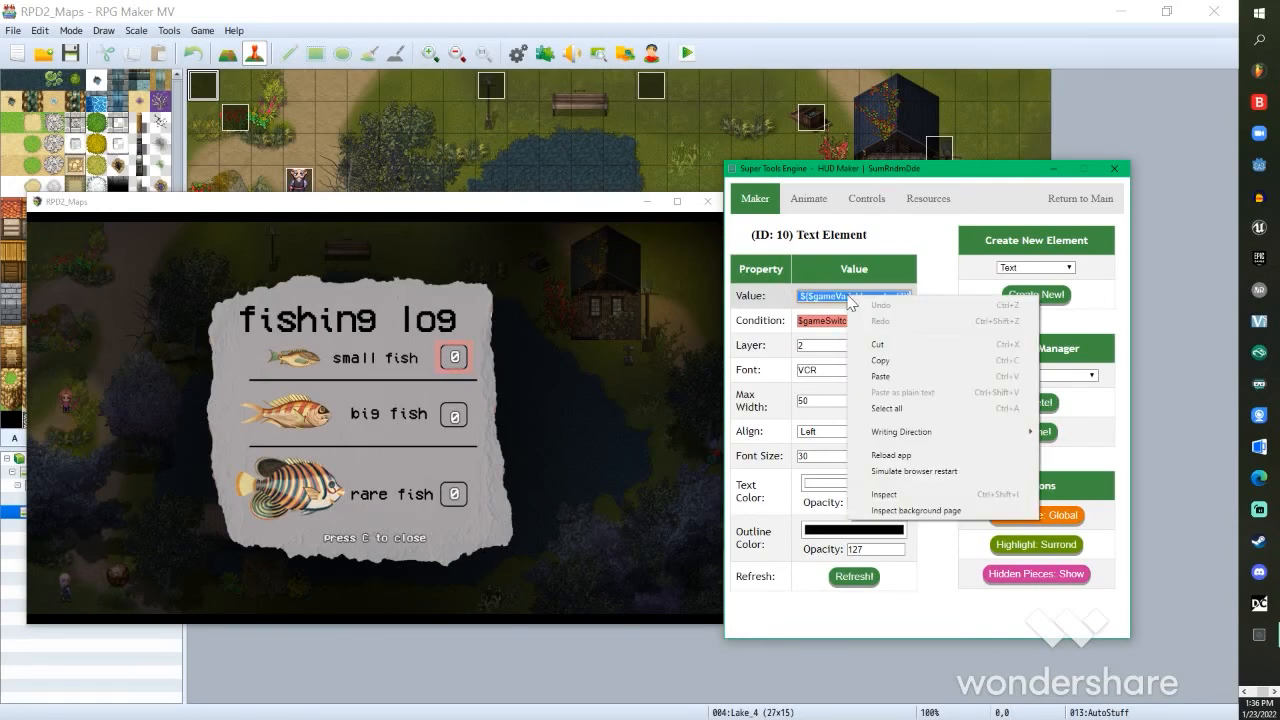
{"action": "left_click", "coordinate": [880, 362]}
{"action": "left_click", "coordinate": [937, 323]}
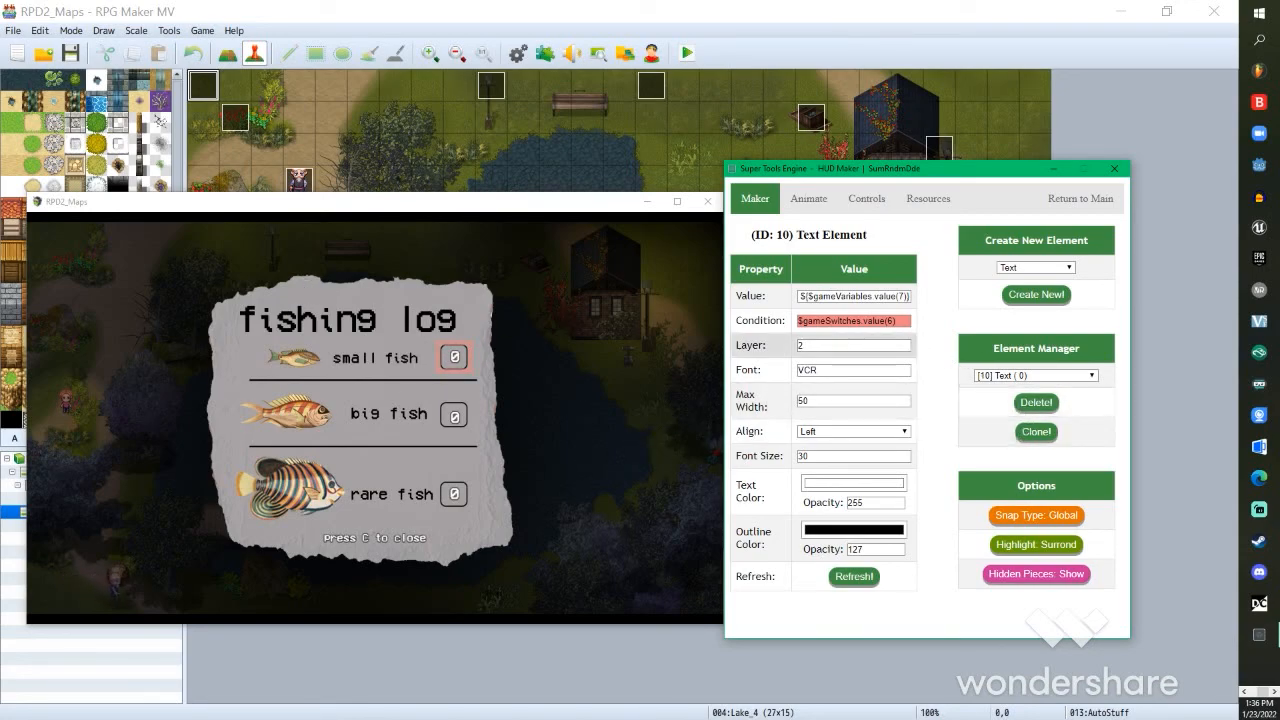
{"action": "left_click", "coordinate": [822, 346]}
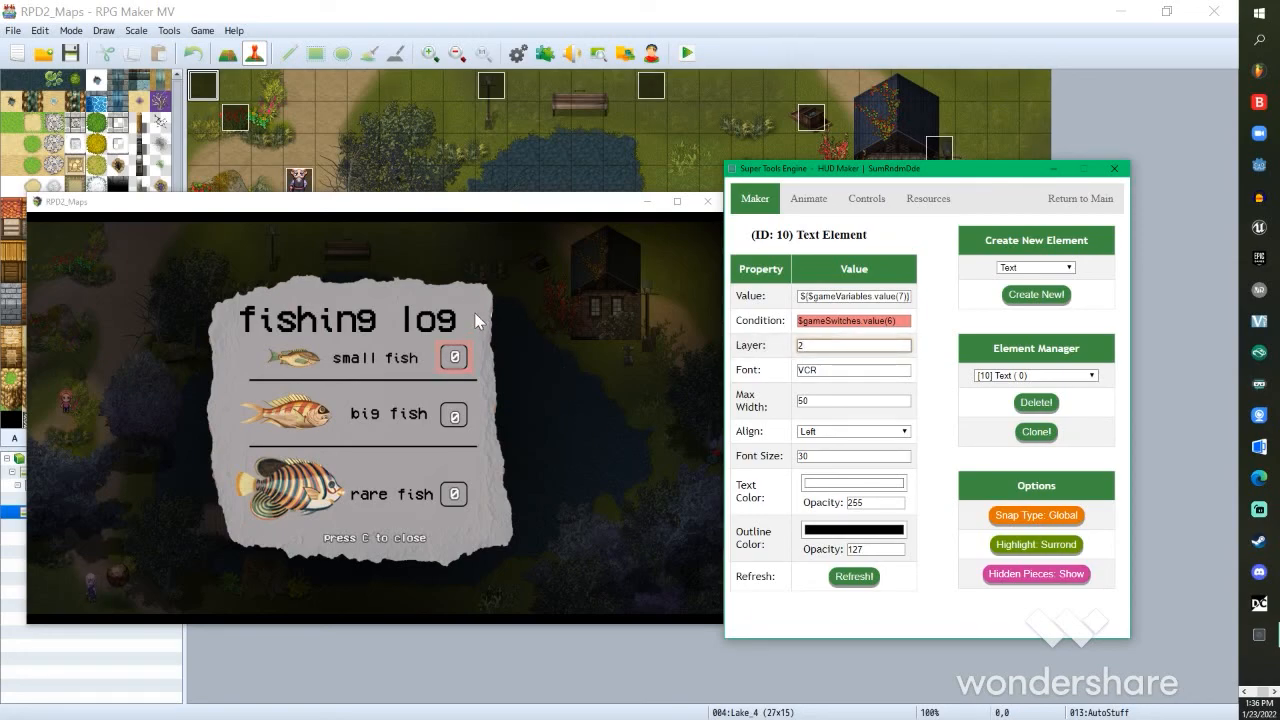
Step: Examine the variable IDs in the values of the big fish and rare fish counter text elements
{"action": "left_click", "coordinate": [1000, 375]}
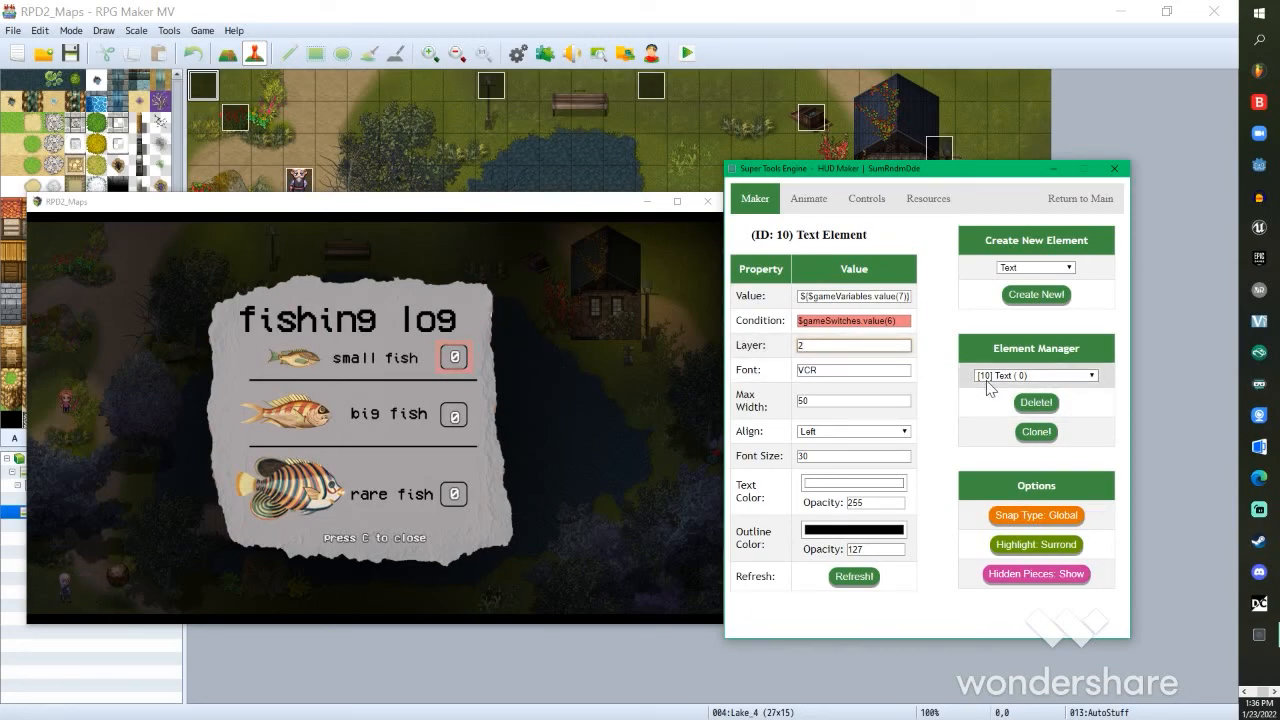
{"action": "left_click", "coordinate": [1000, 420]}
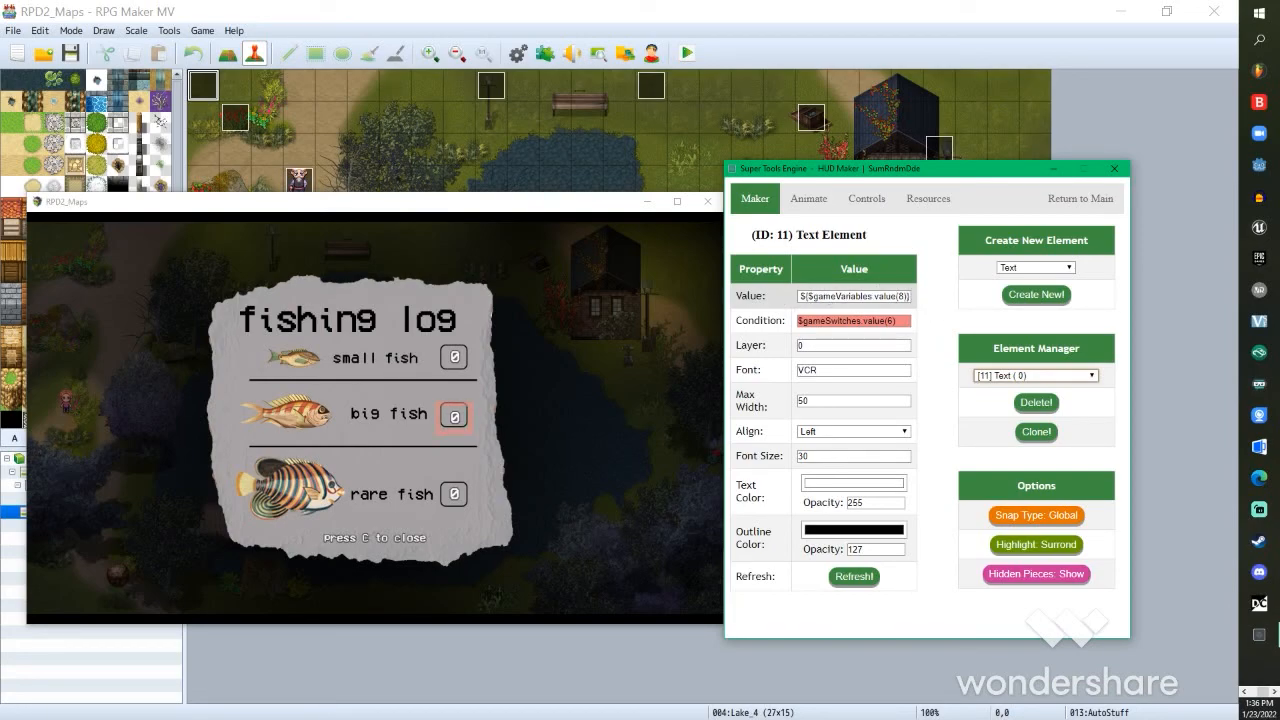
{"action": "double_click", "coordinate": [901, 296]}
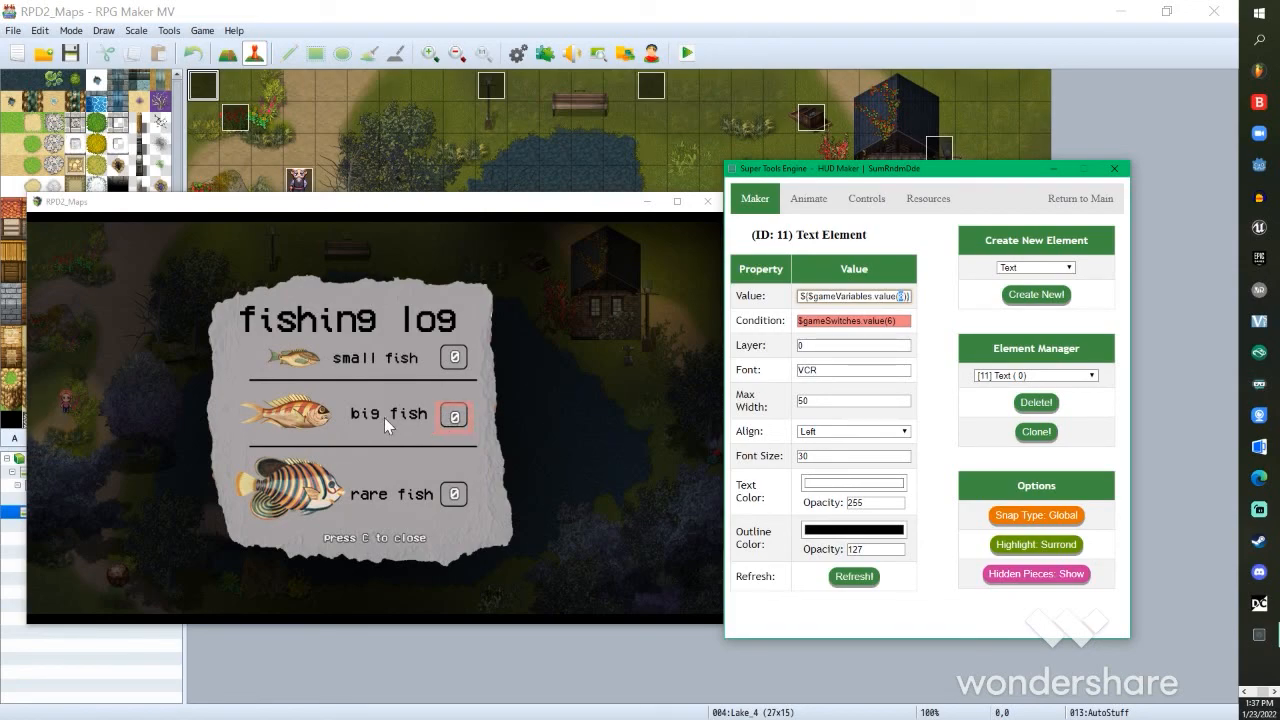
{"action": "left_click", "coordinate": [1000, 376]}
{"action": "left_click", "coordinate": [1012, 434]}
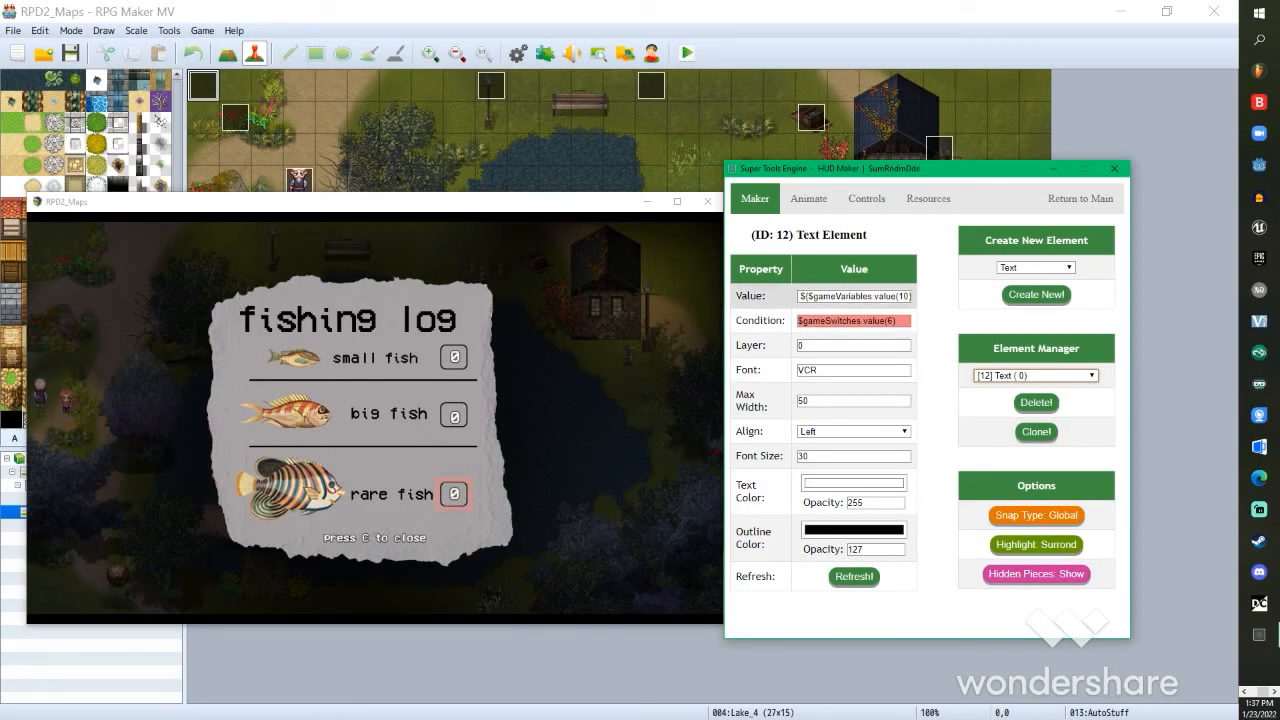
{"action": "left_click_drag", "start_coordinate": [898, 297], "coordinate": [914, 297]}
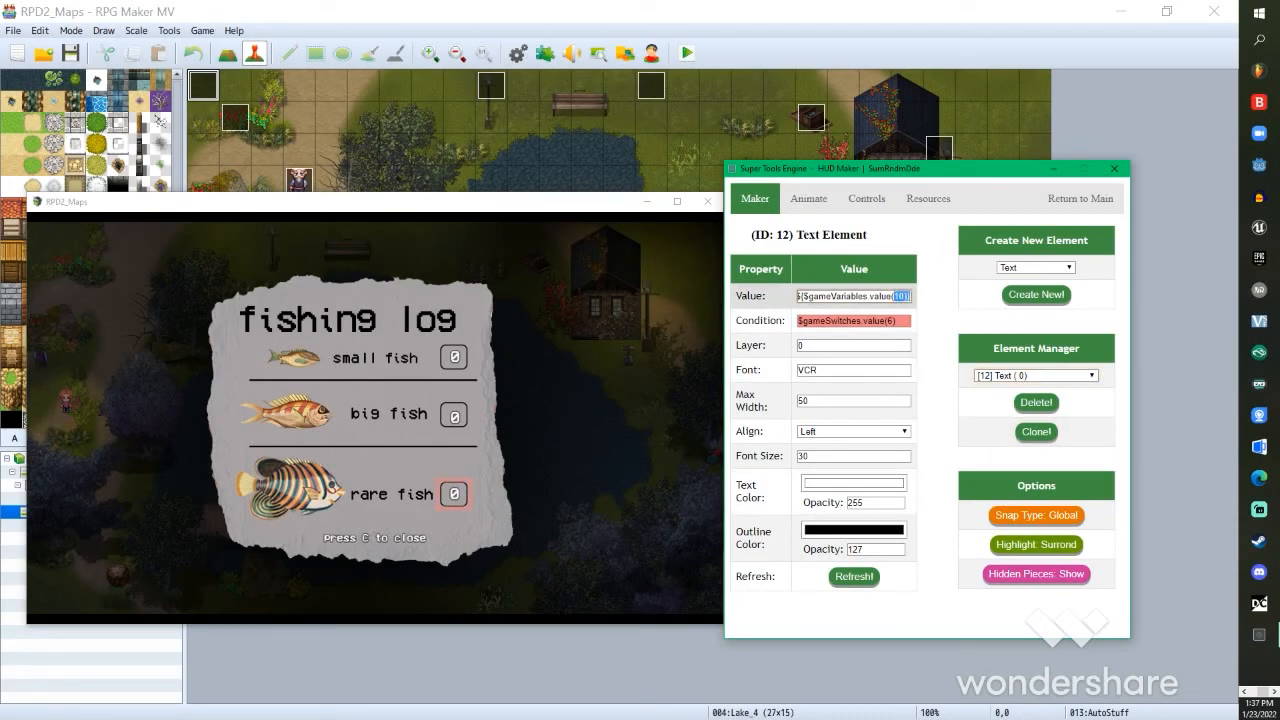
Step: Set the rare fish counter text element's layer to 2 and refresh the element
{"action": "left_click", "coordinate": [905, 297]}
{"action": "left_click_drag", "start_coordinate": [812, 346], "coordinate": [794, 350]}
{"action": "type", "text": "2"}
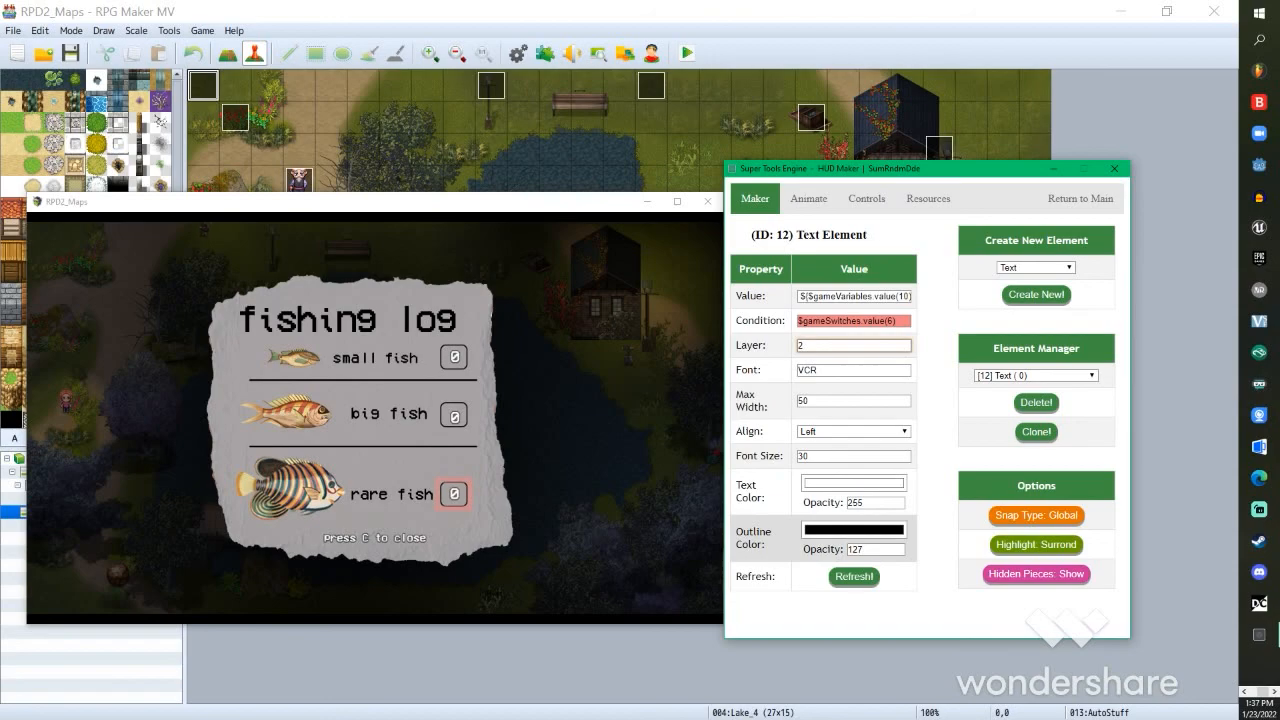
{"action": "left_click", "coordinate": [855, 578]}
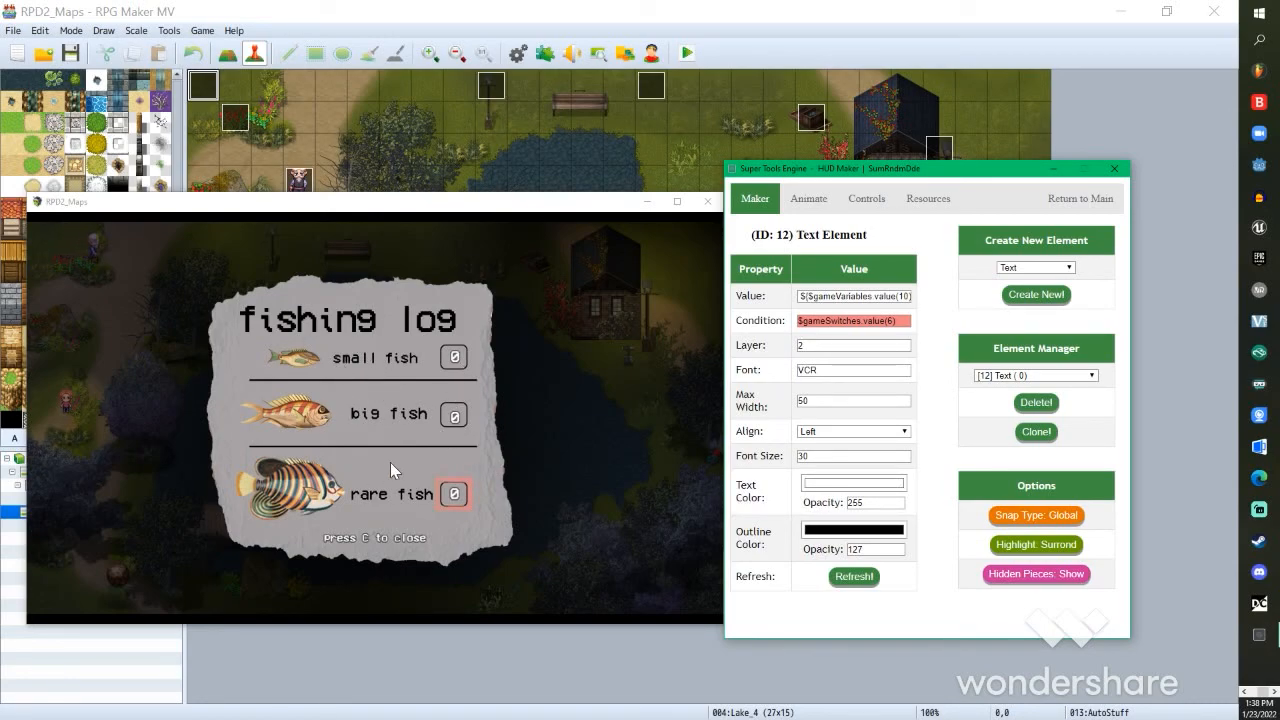
Step: Review the settings of the "press C to close" text, fish_menu picture, small fish counter and rare fish counter elements
{"action": "left_click", "coordinate": [996, 375]}
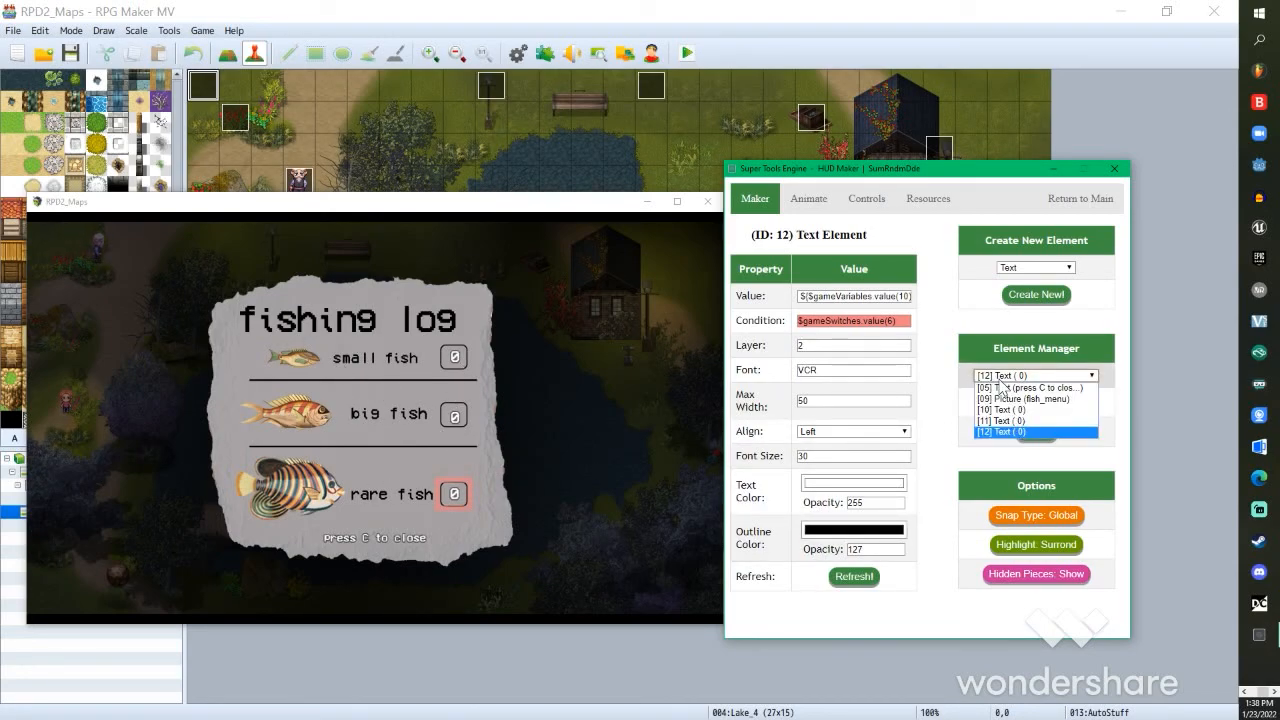
{"action": "left_click", "coordinate": [1071, 389]}
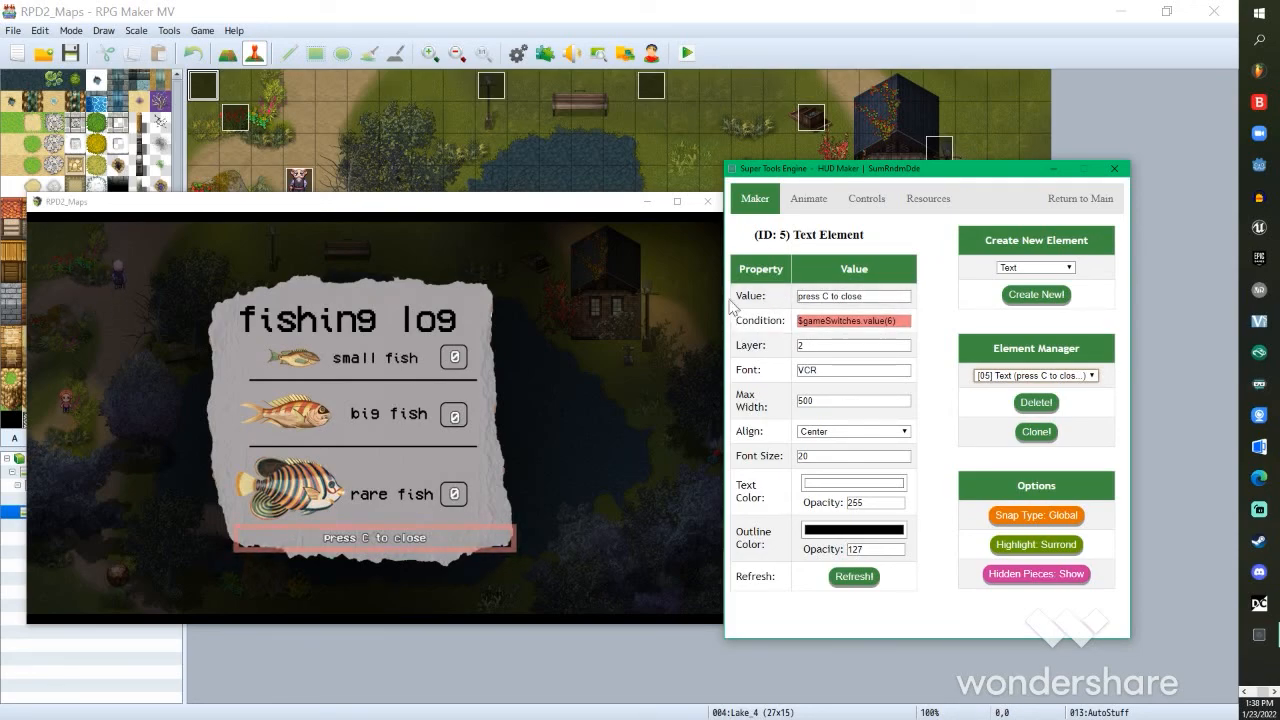
{"action": "left_click", "coordinate": [983, 376]}
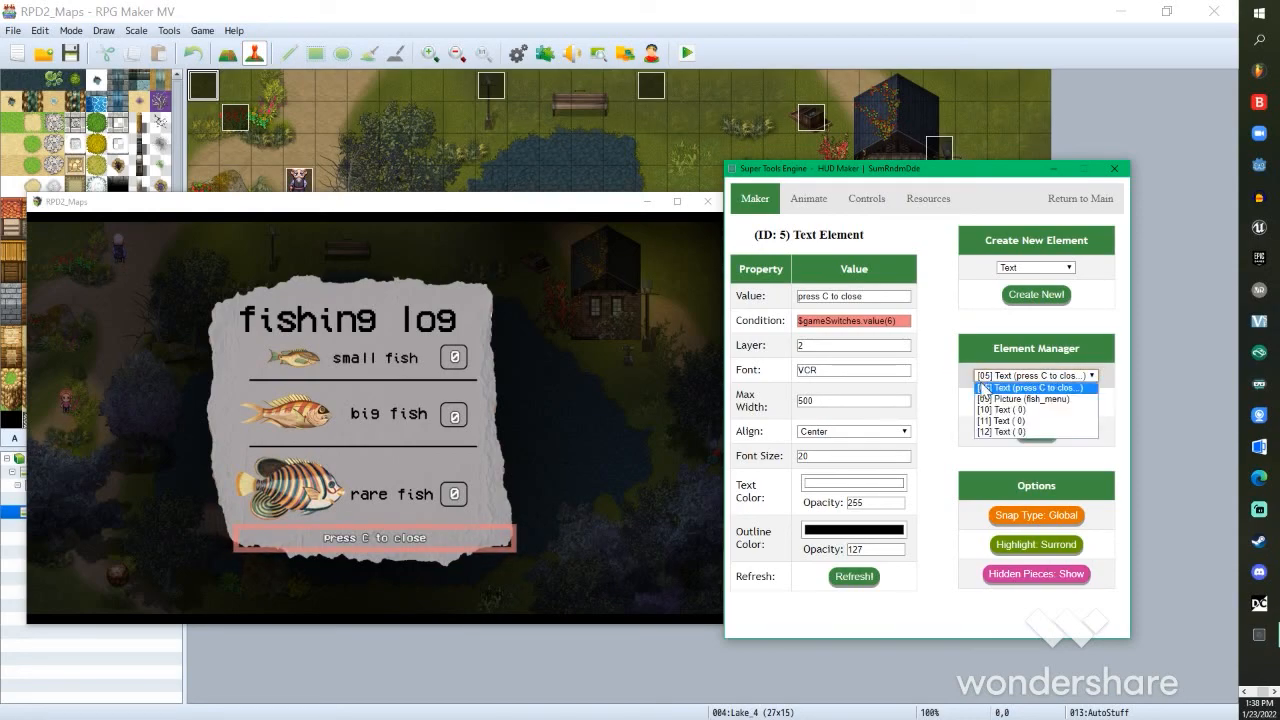
{"action": "left_click", "coordinate": [1000, 398]}
{"action": "left_click", "coordinate": [993, 377]}
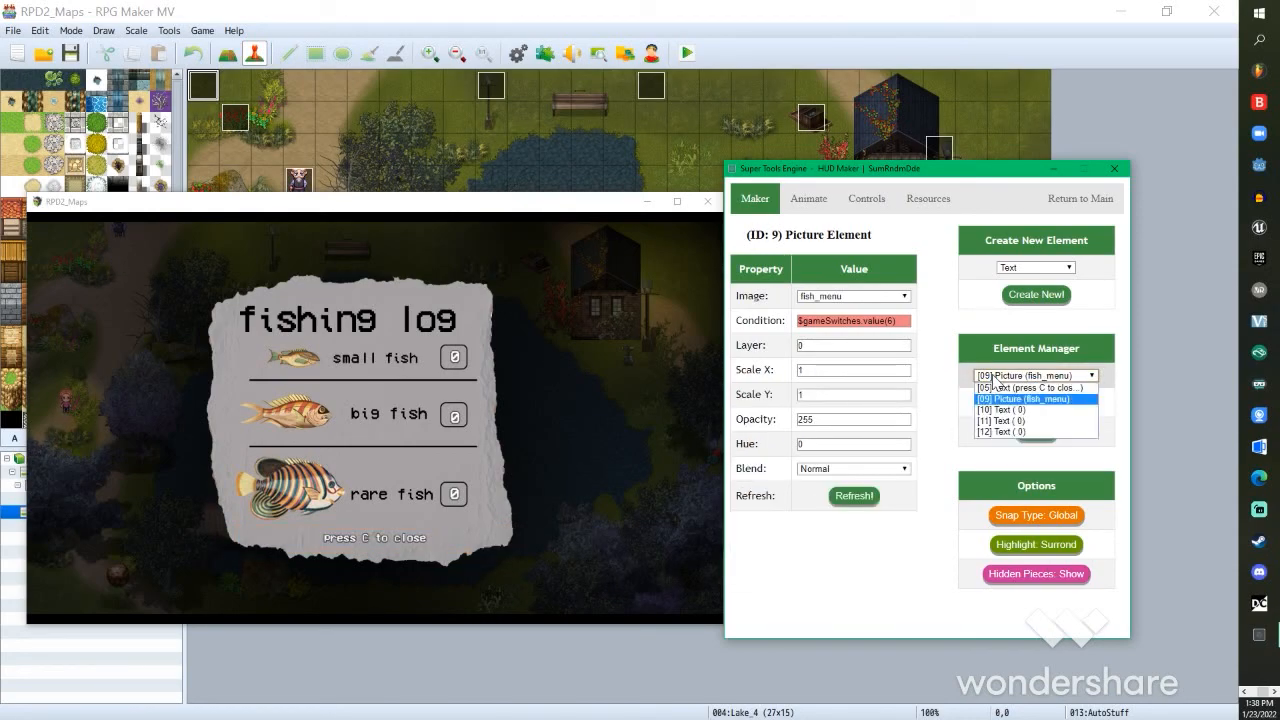
{"action": "left_click", "coordinate": [991, 409]}
{"action": "left_click", "coordinate": [993, 376]}
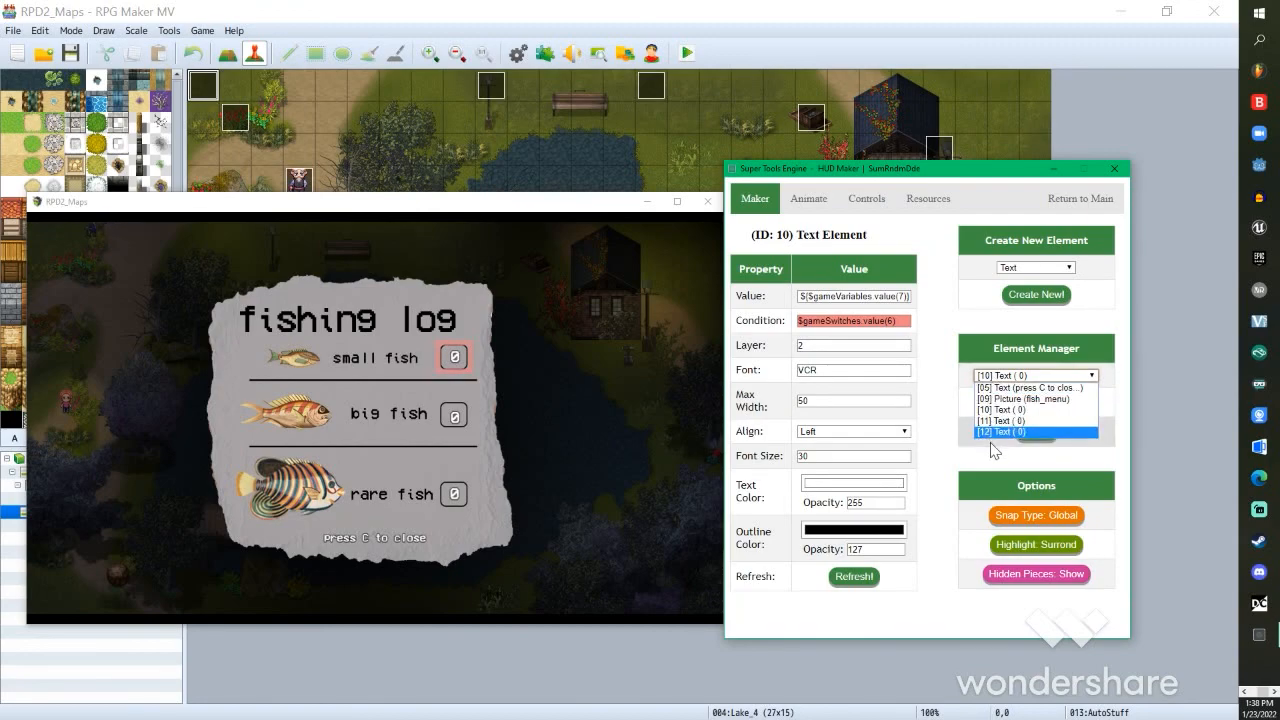
{"action": "left_click", "coordinate": [993, 431]}
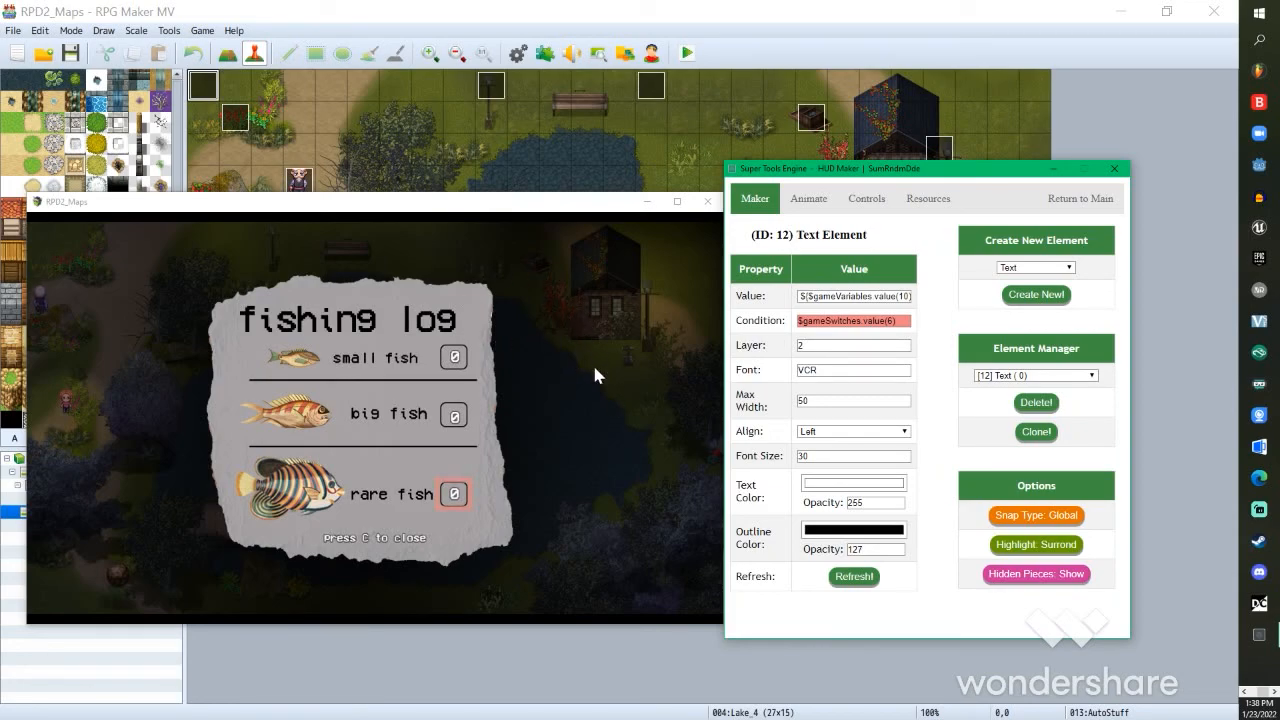
Step: Examine the condition expression of the rare fish counter element, including the switch ID in its parentheses
{"action": "left_click", "coordinate": [799, 321]}
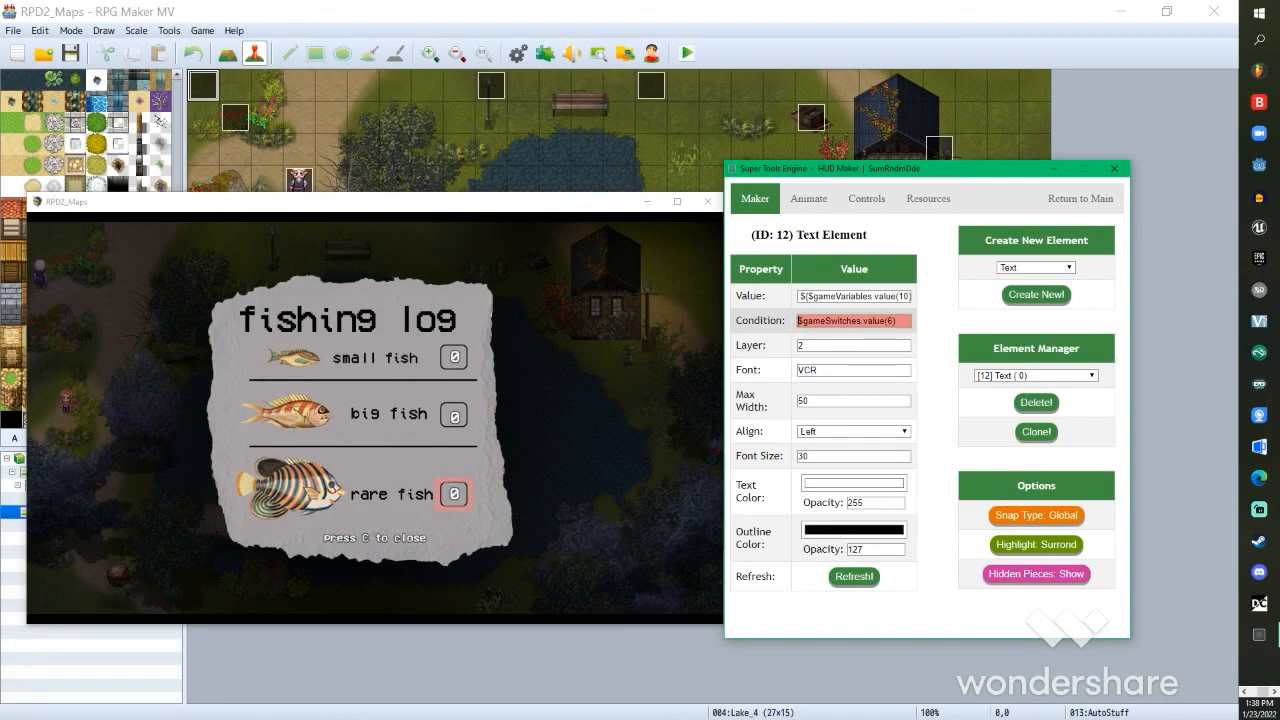
{"action": "triple_click", "coordinate": [799, 321]}
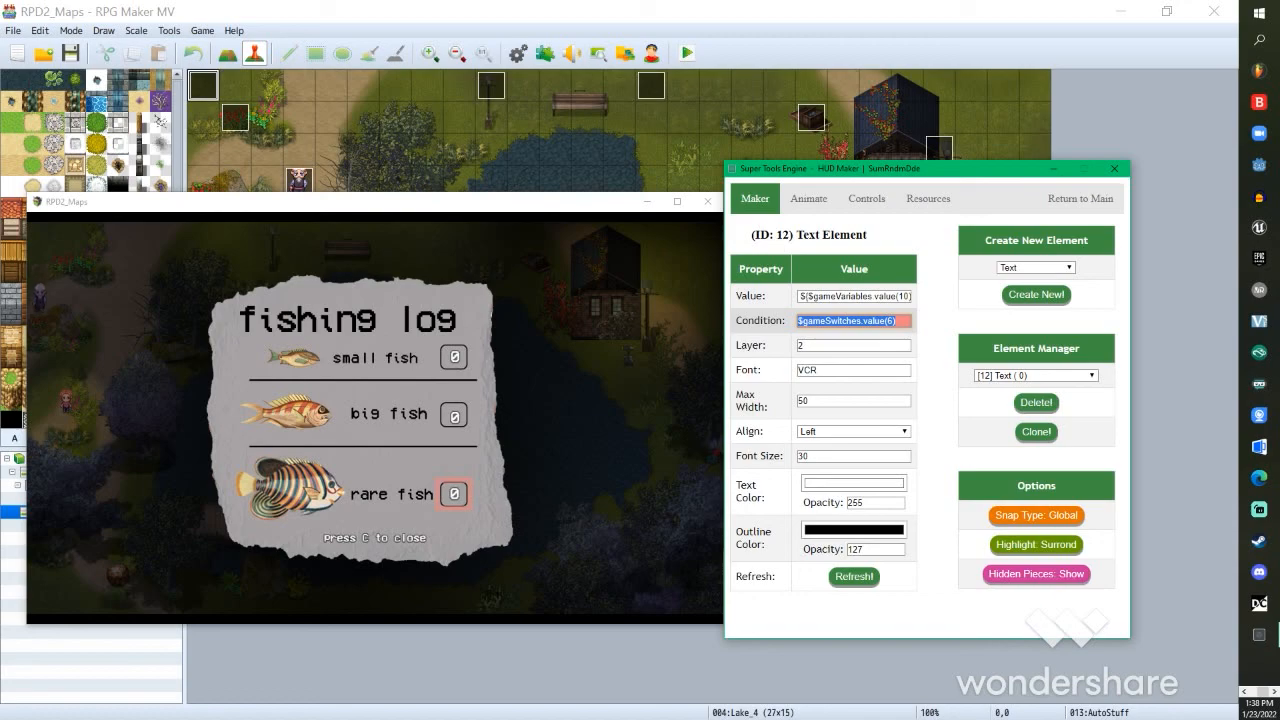
{"action": "left_click", "coordinate": [851, 320]}
{"action": "triple_click", "coordinate": [851, 320]}
{"action": "left_click", "coordinate": [825, 320]}
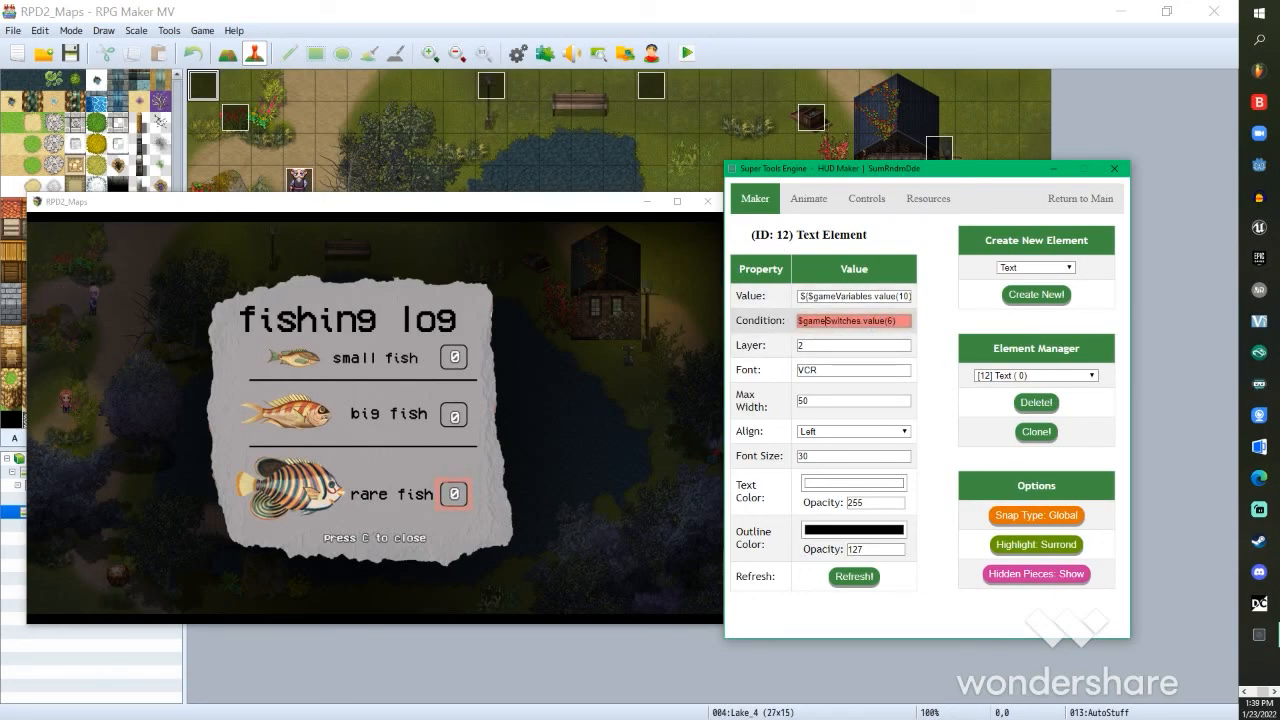
{"action": "left_click_drag", "start_coordinate": [884, 320], "coordinate": [897, 320]}
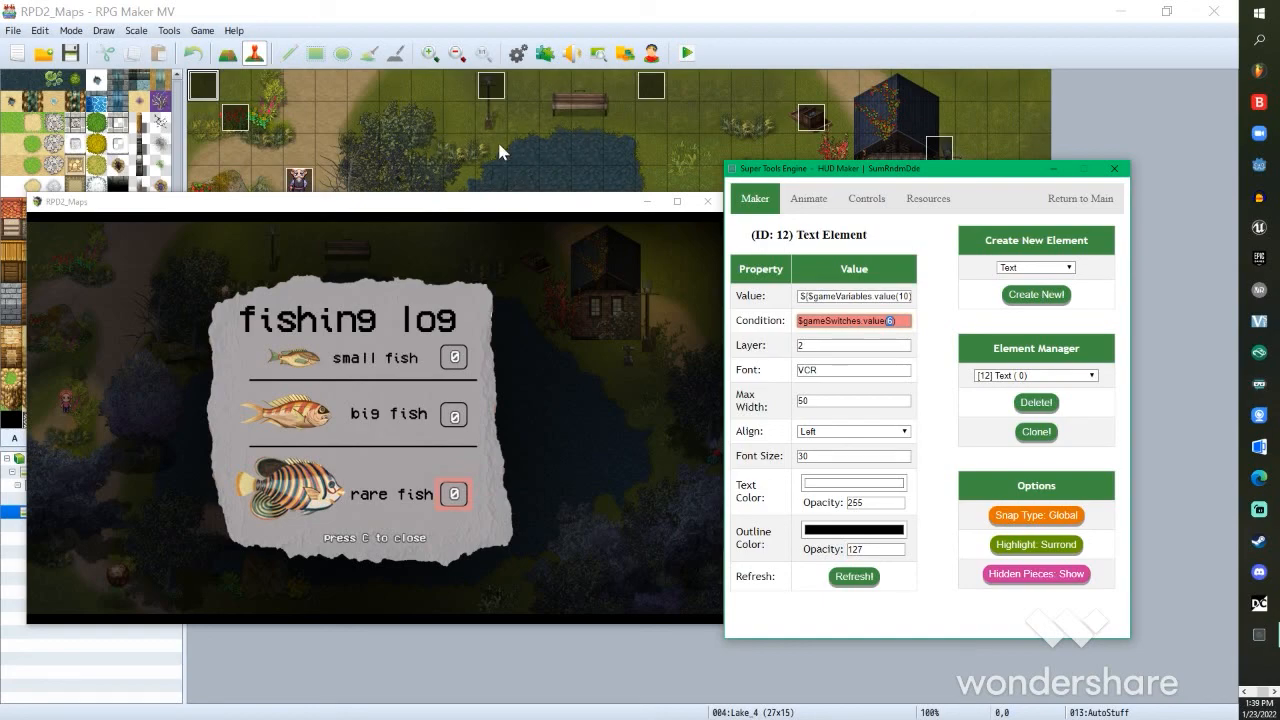
Step: Compare the conditions of the "press C to close" text, fish_menu picture and three fish counters, and close the HUD Maker window
{"action": "left_click", "coordinate": [1022, 376]}
{"action": "left_click", "coordinate": [1013, 385]}
{"action": "left_click", "coordinate": [1013, 376]}
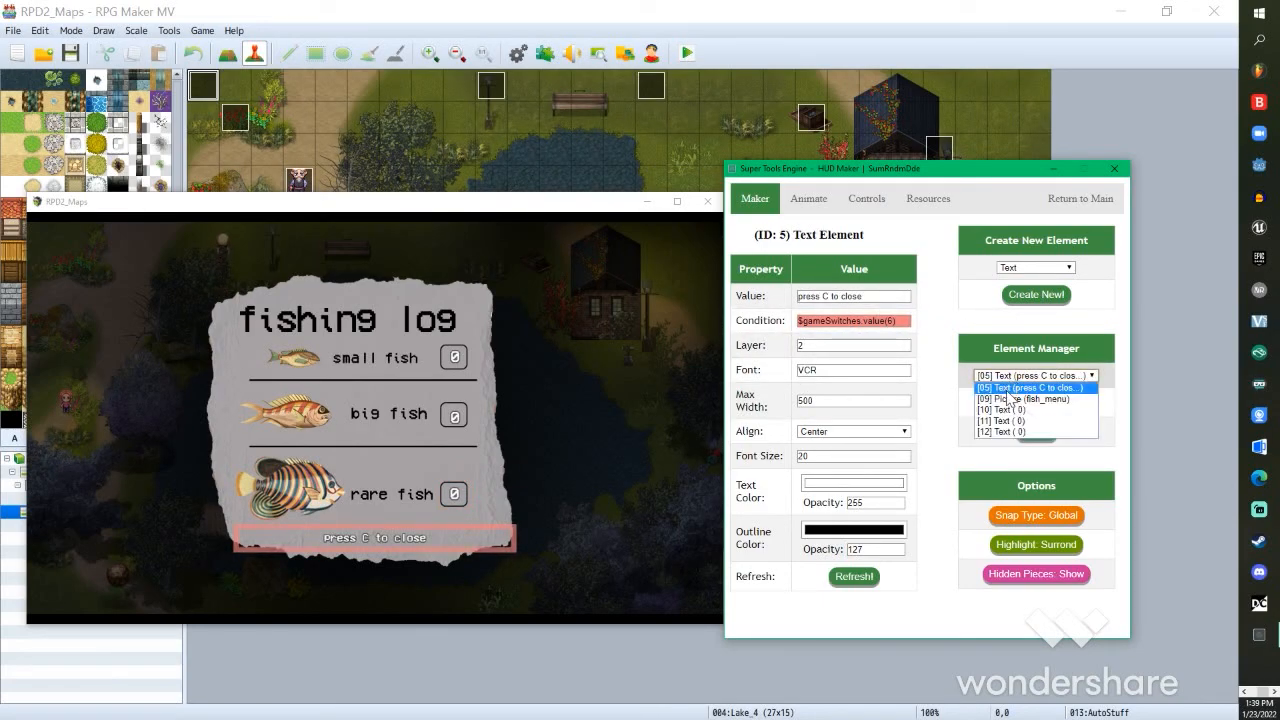
{"action": "left_click", "coordinate": [1010, 398]}
{"action": "left_click", "coordinate": [1010, 376]}
{"action": "left_click", "coordinate": [1006, 411]}
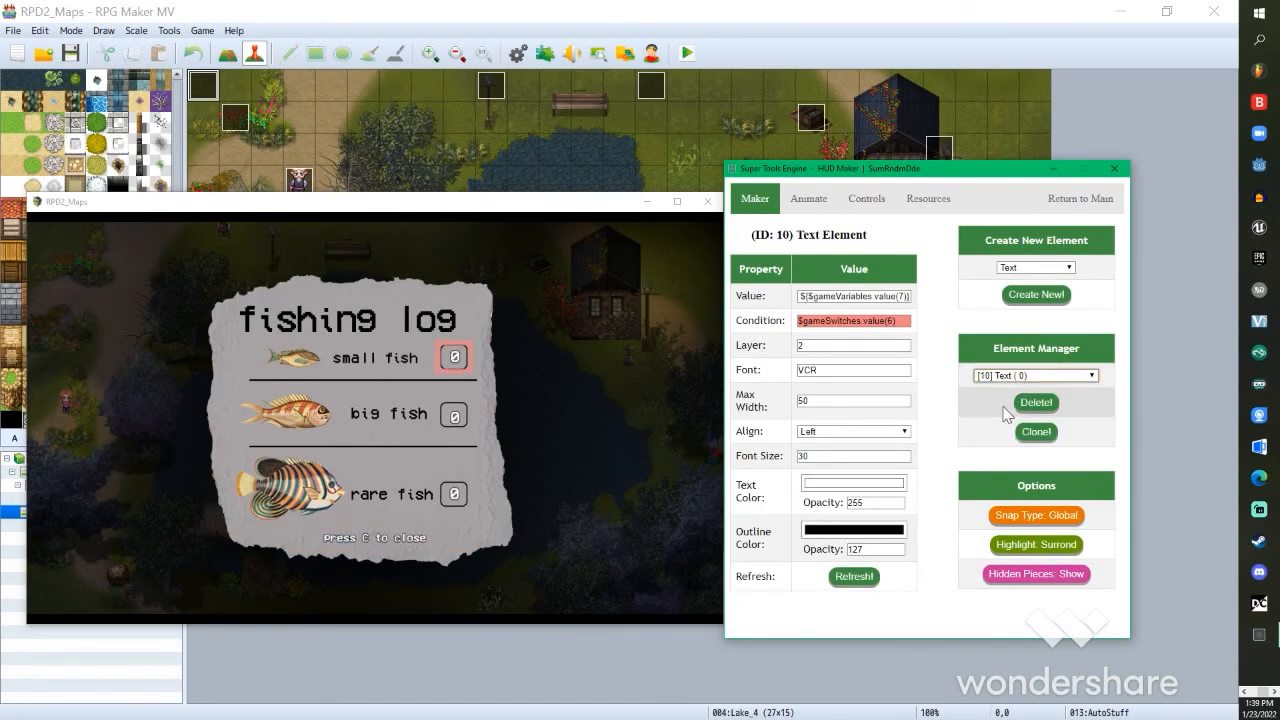
{"action": "left_click", "coordinate": [982, 384]}
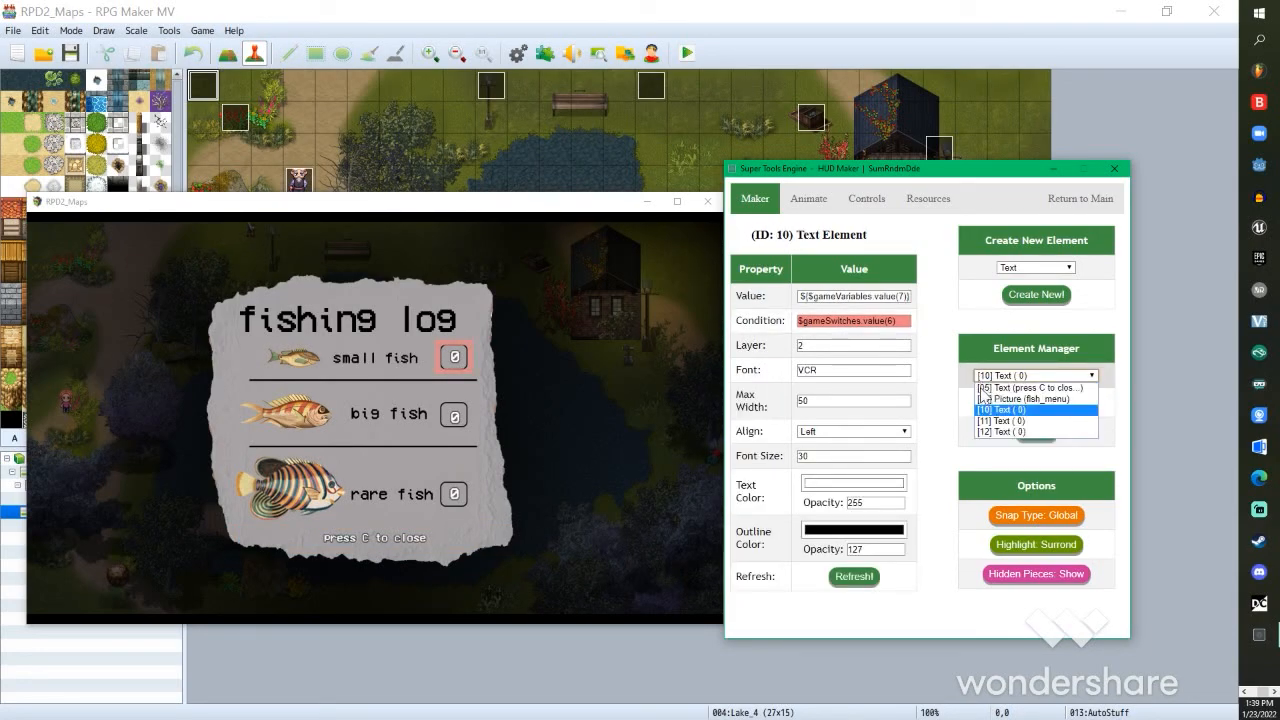
{"action": "left_click", "coordinate": [999, 437]}
{"action": "left_click", "coordinate": [991, 378]}
{"action": "left_click", "coordinate": [1000, 424]}
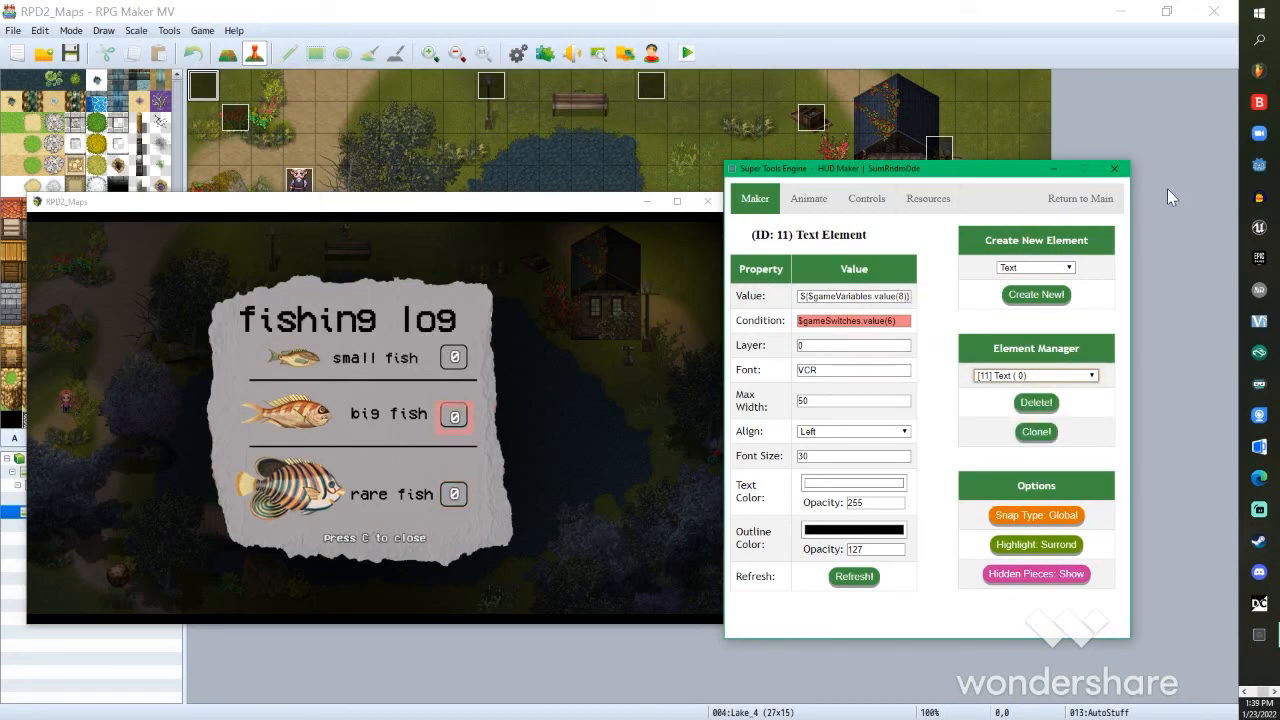
{"action": "left_click", "coordinate": [1114, 168]}
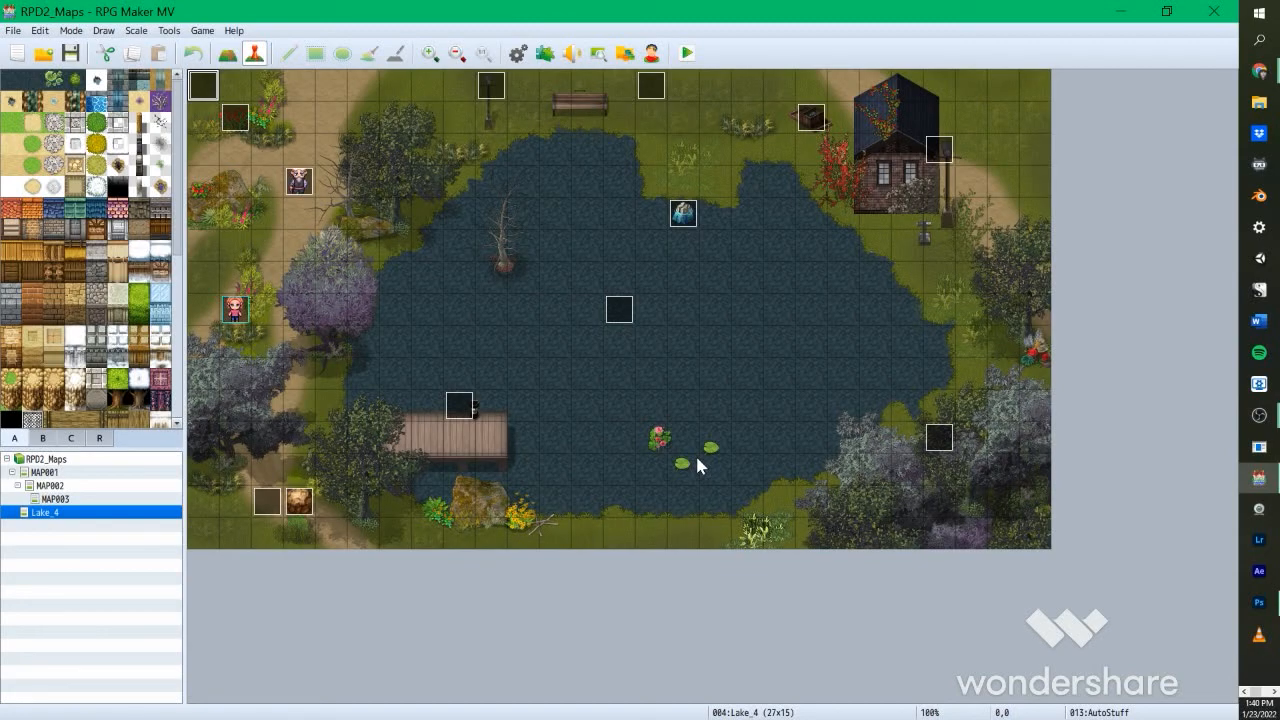
Step: Look over the project's installed plugins in the Plugin Manager and close it without changes
{"action": "left_click", "coordinate": [545, 54]}
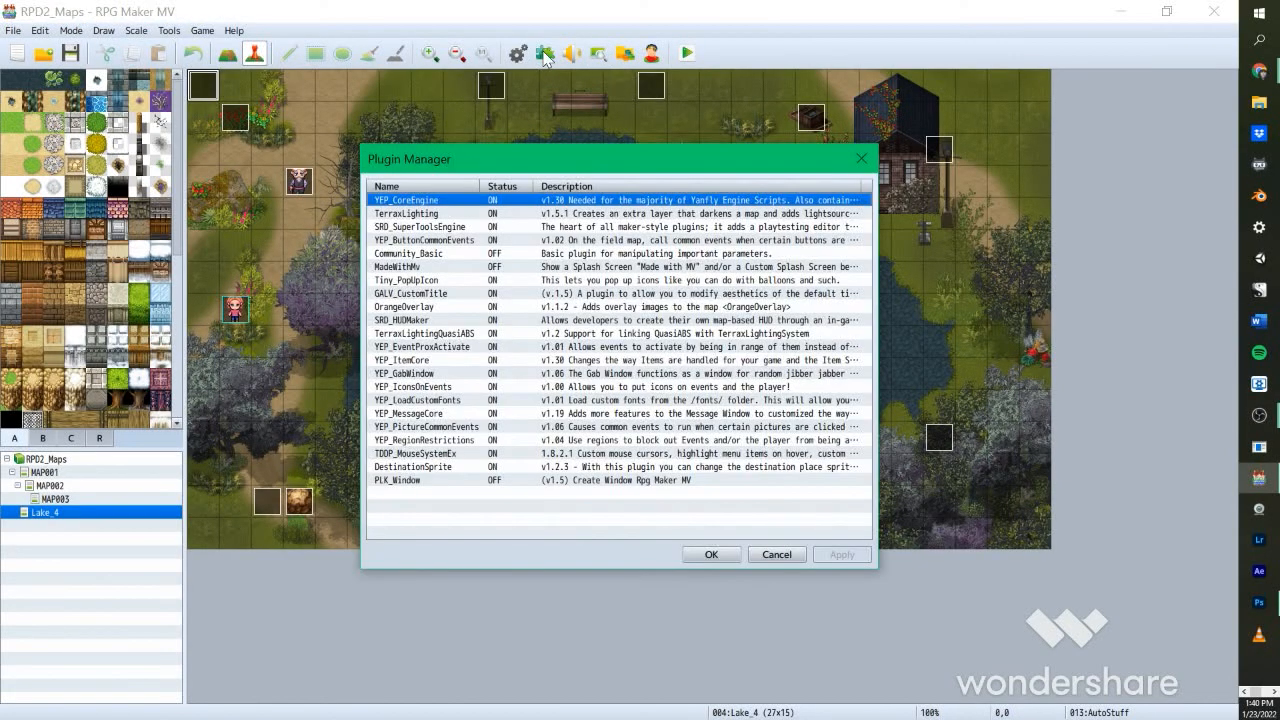
{"action": "left_click_drag", "start_coordinate": [794, 147], "coordinate": [805, 156]}
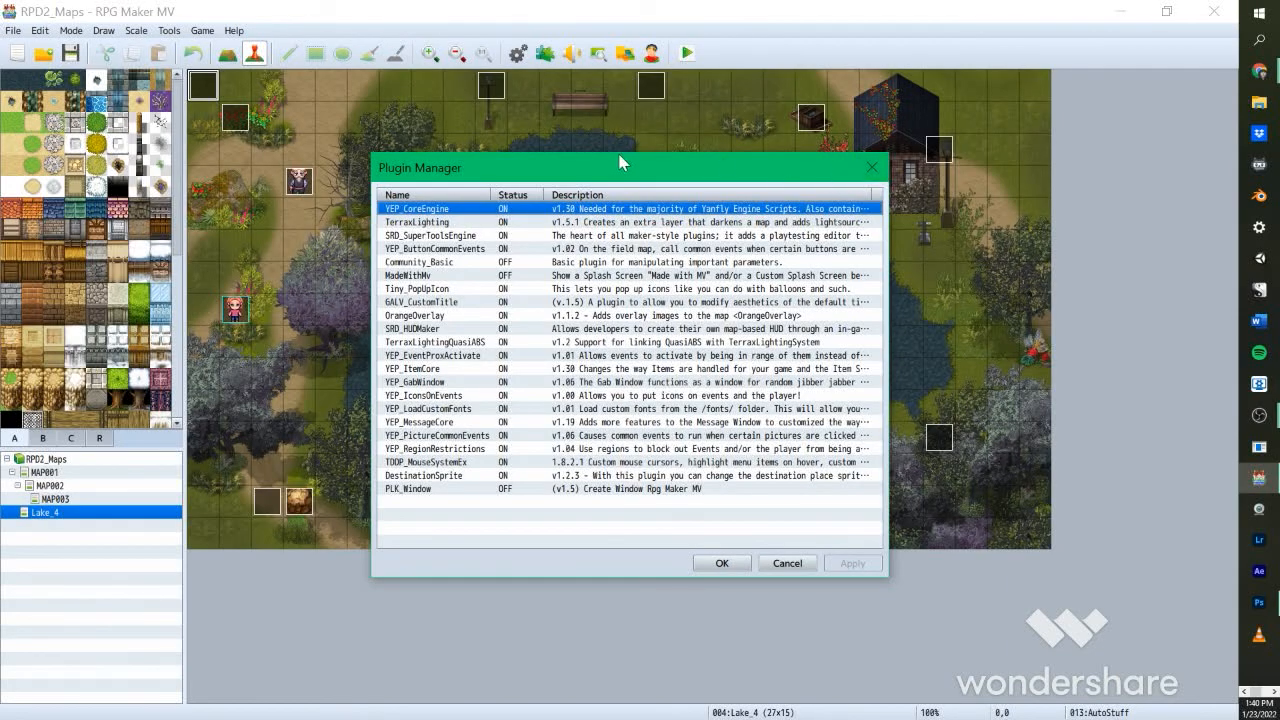
{"action": "left_click", "coordinate": [876, 175]}
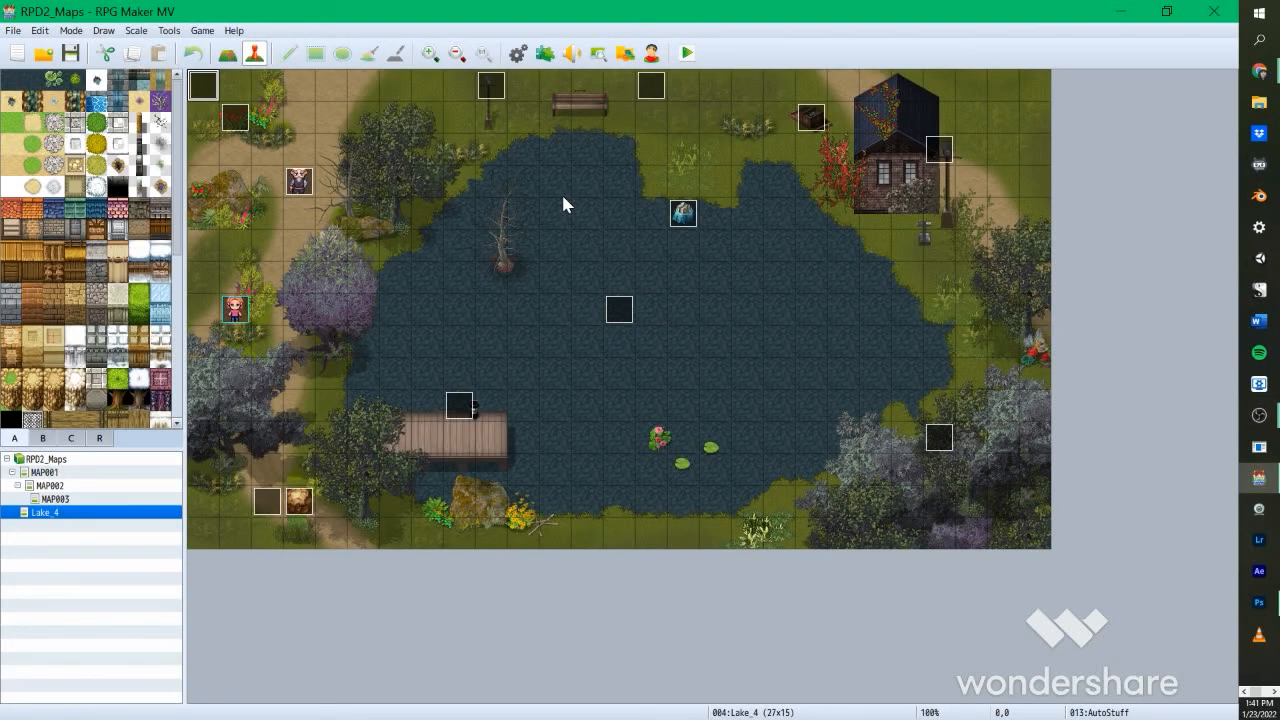
Step: Compare the contents of the CE_ShowHUD and CE_NoMoHUD common events in the database
{"action": "left_click", "coordinate": [524, 57]}
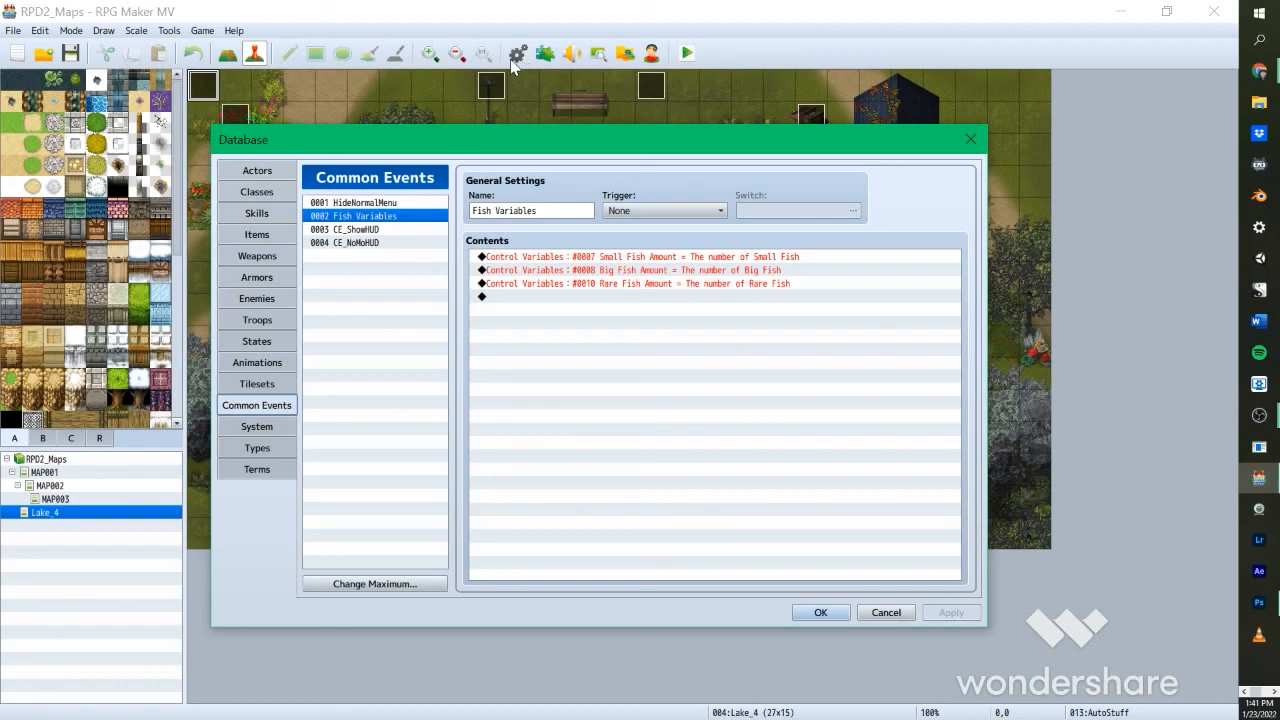
{"action": "left_click", "coordinate": [396, 232]}
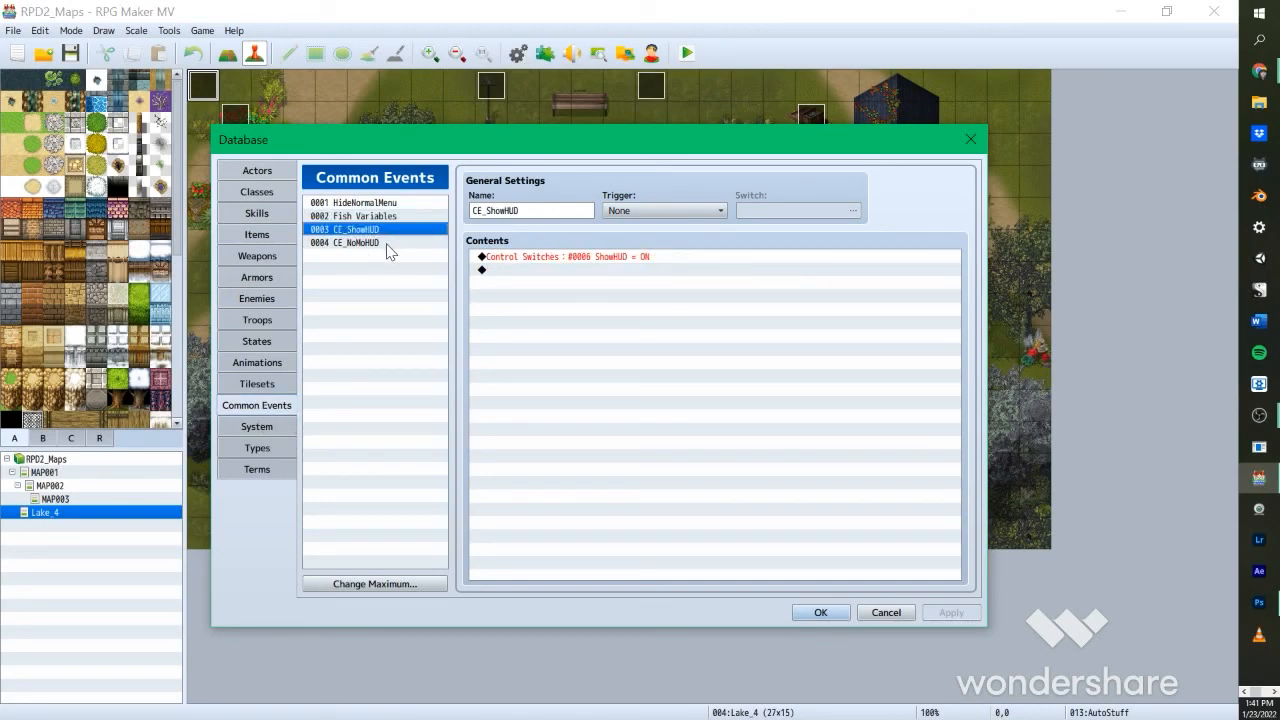
{"action": "left_click", "coordinate": [384, 243]}
{"action": "left_click", "coordinate": [383, 231]}
{"action": "left_click", "coordinate": [386, 244]}
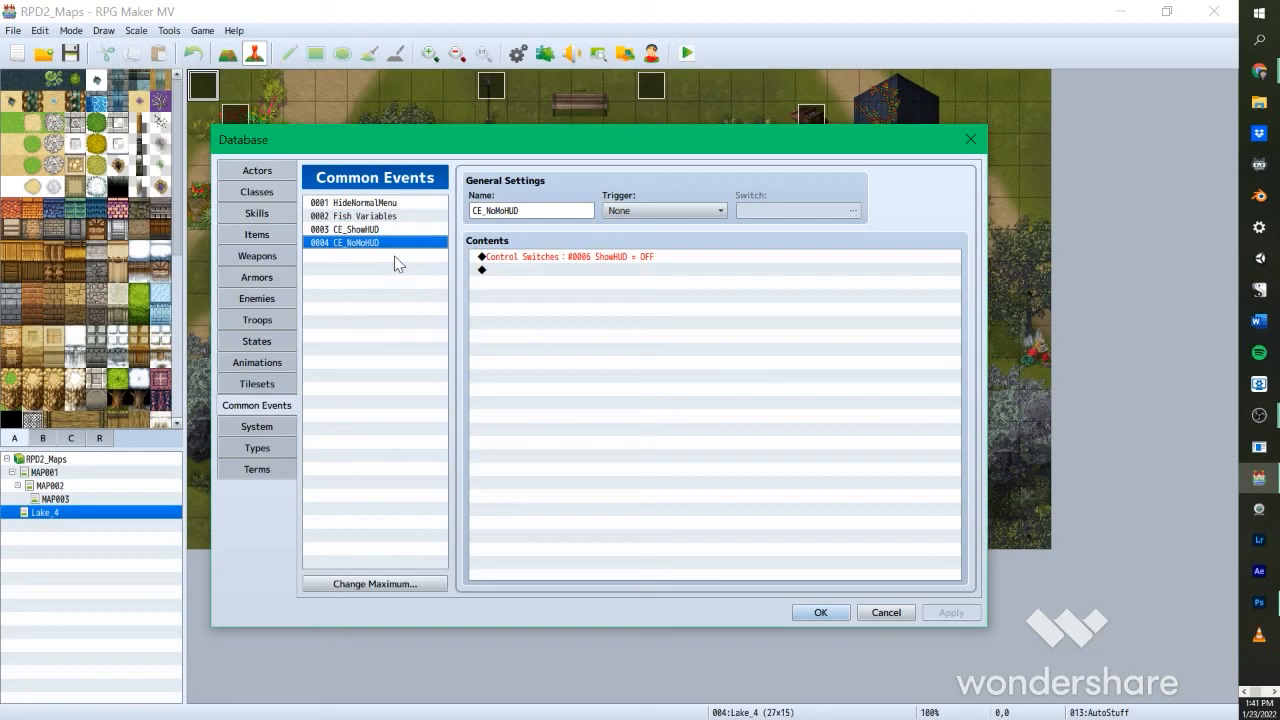
{"action": "left_click", "coordinate": [401, 230]}
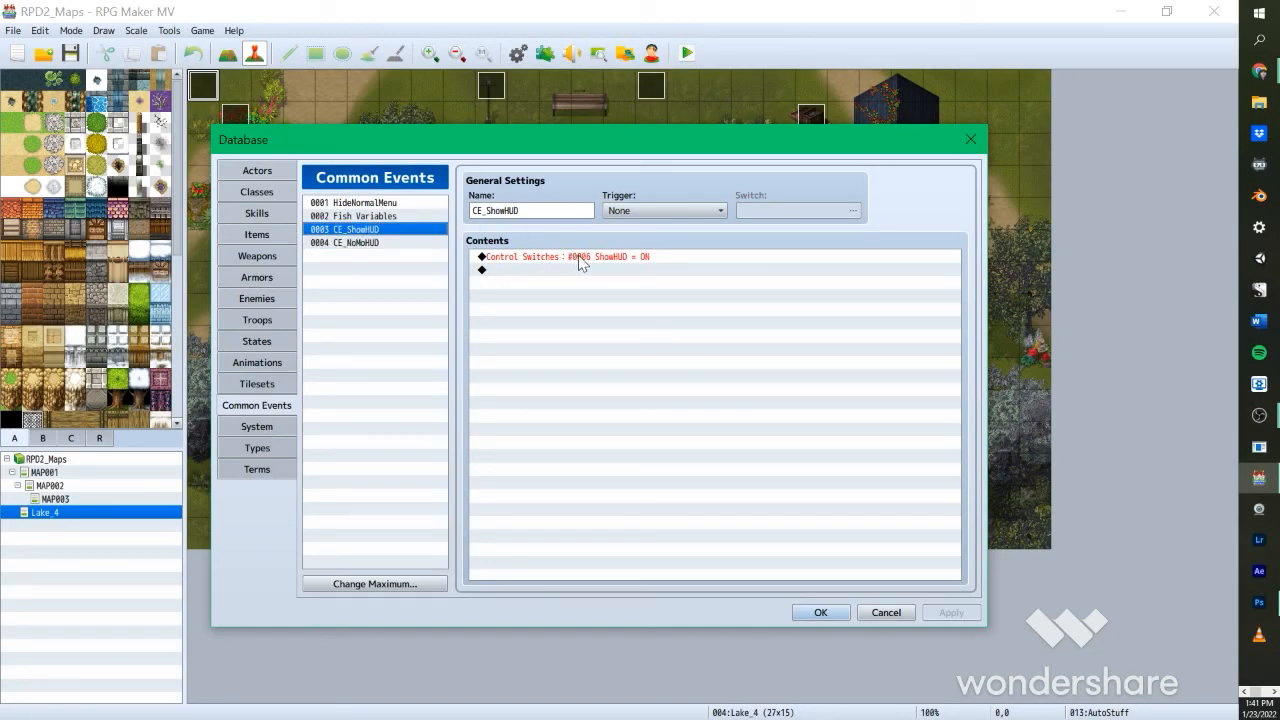
Step: In CE_ShowHUD, walk through a new Control Switches command for switch 0006 ShowHUD with operation ON, and cancel it without adding it
{"action": "left_click_drag", "start_coordinate": [617, 143], "coordinate": [630, 158]}
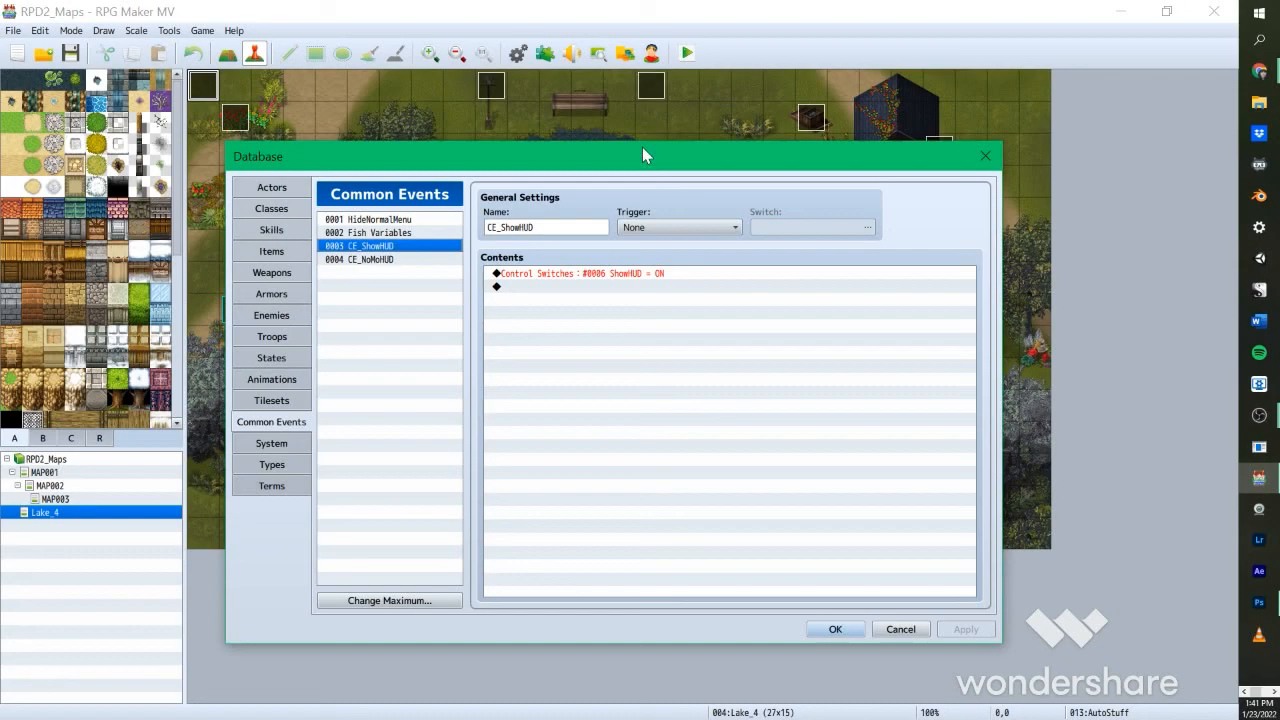
{"action": "double_click", "coordinate": [645, 273]}
{"action": "left_click_drag", "start_coordinate": [669, 200], "coordinate": [600, 340]}
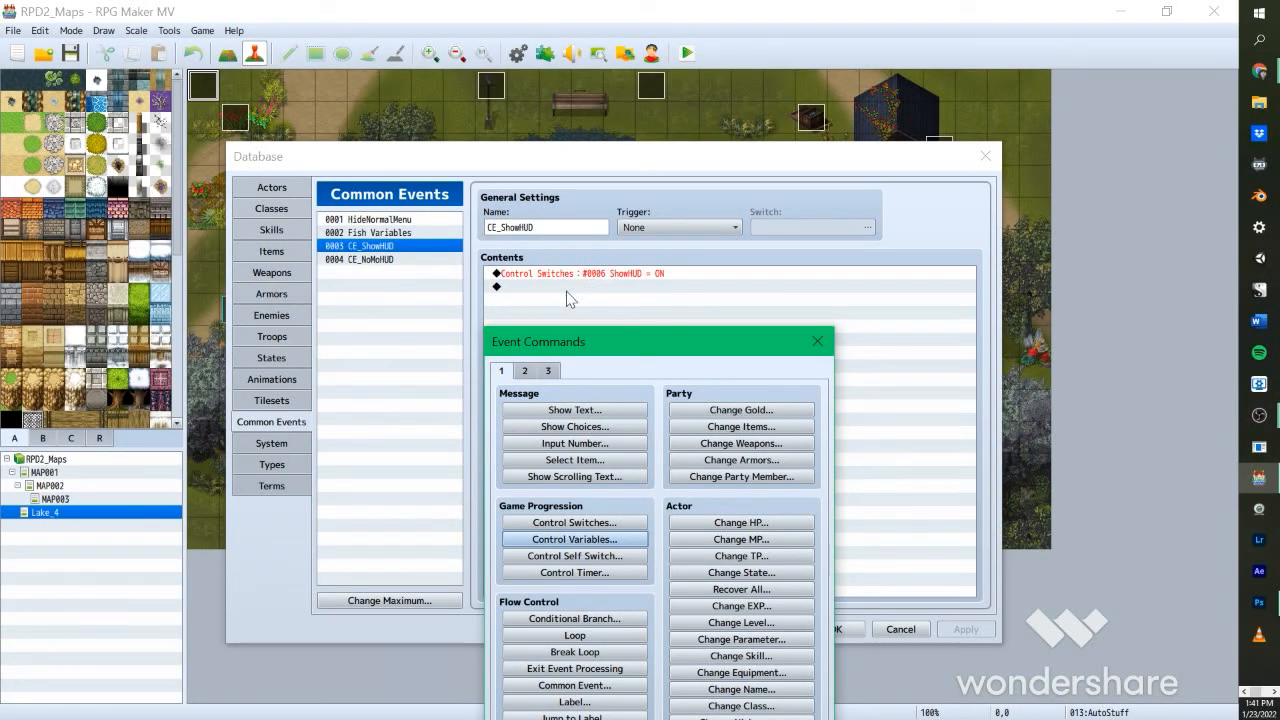
{"action": "left_click_drag", "start_coordinate": [639, 336], "coordinate": [648, 173]}
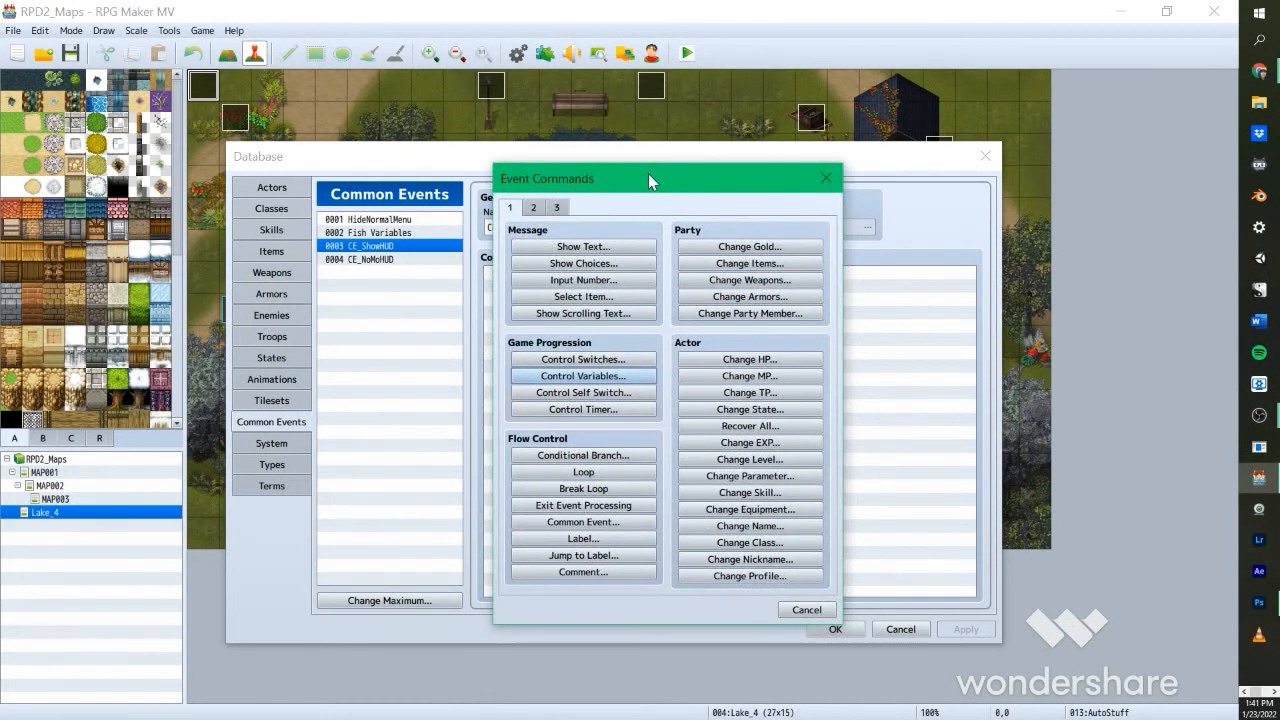
{"action": "left_click", "coordinate": [590, 360]}
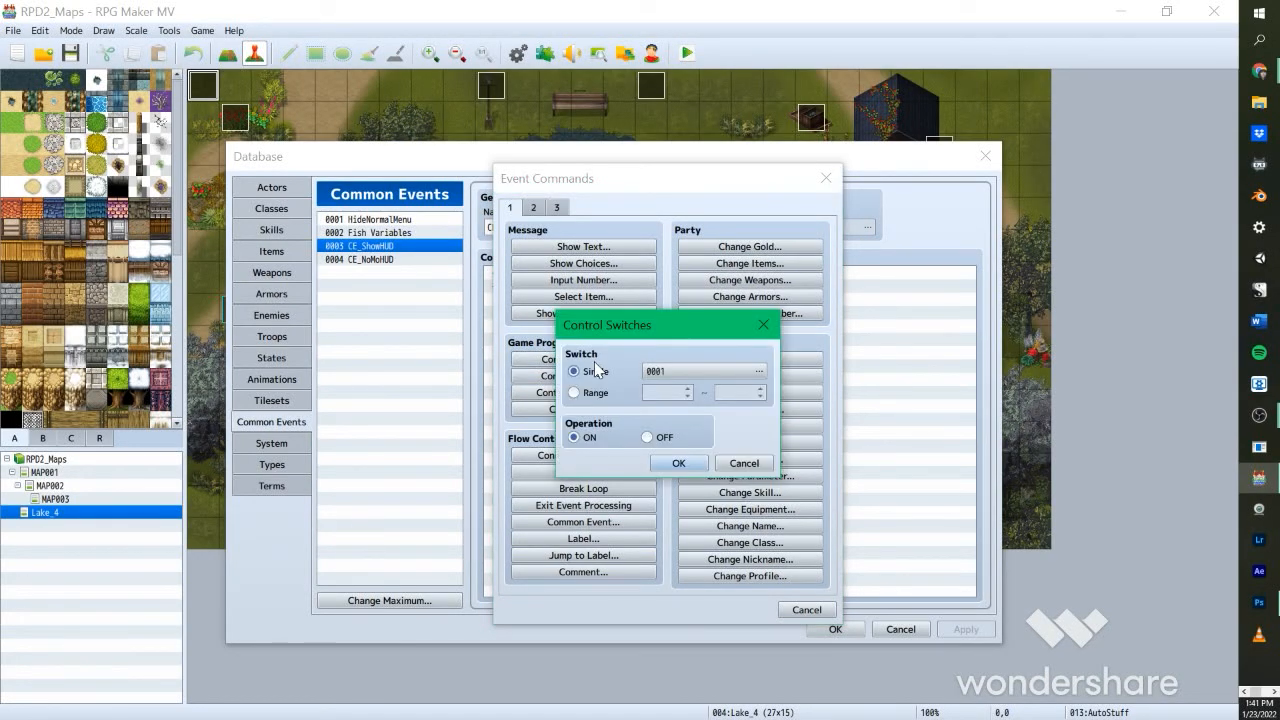
{"action": "left_click", "coordinate": [677, 372]}
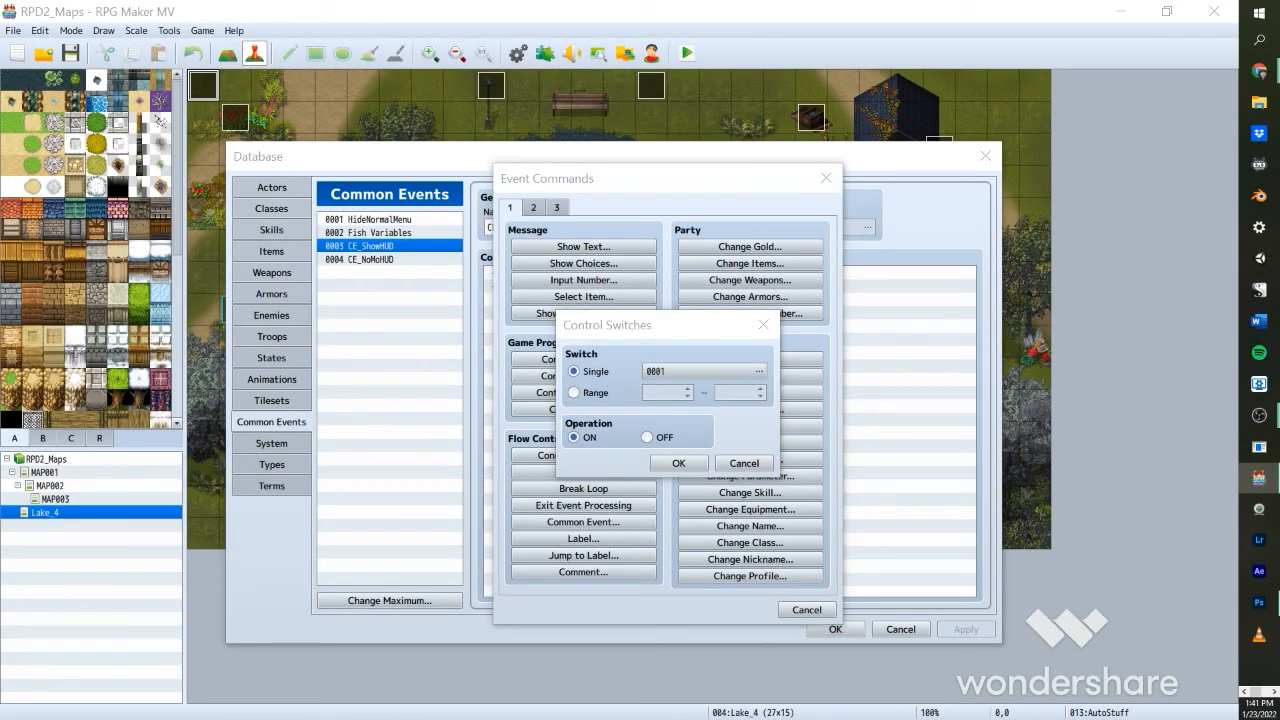
{"action": "left_click_drag", "start_coordinate": [792, 243], "coordinate": [600, 188]}
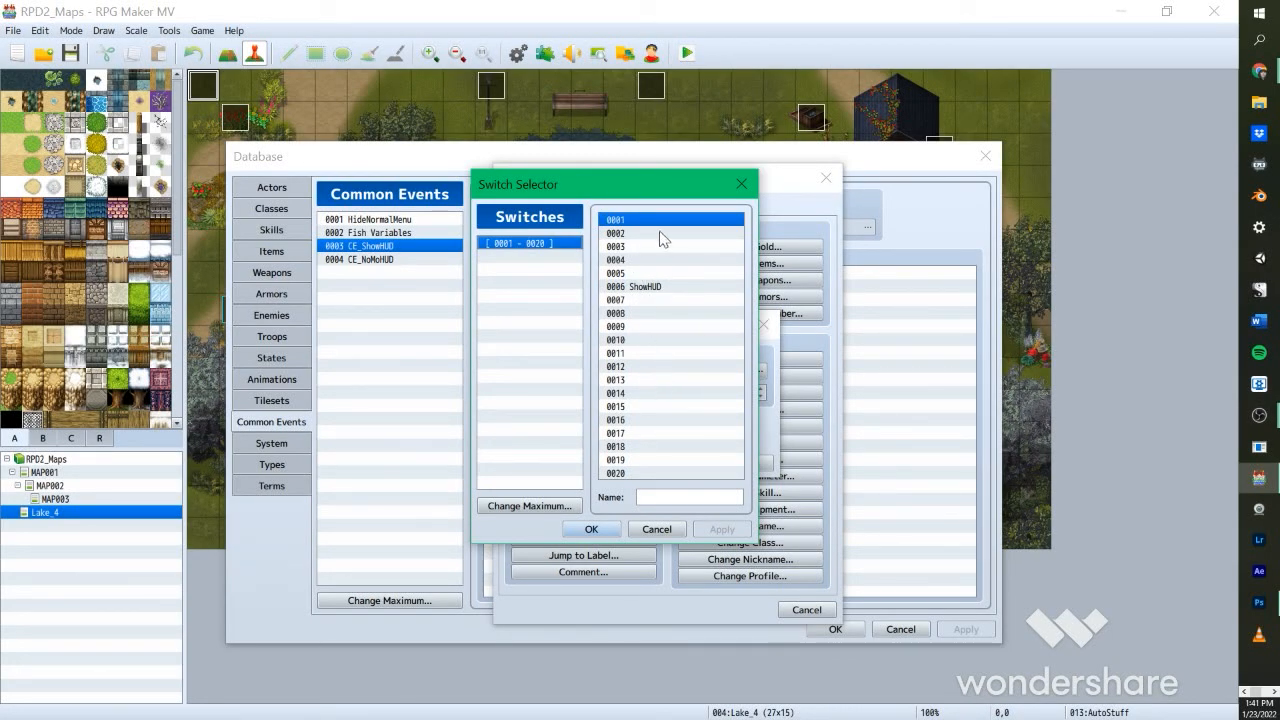
{"action": "left_click", "coordinate": [701, 287]}
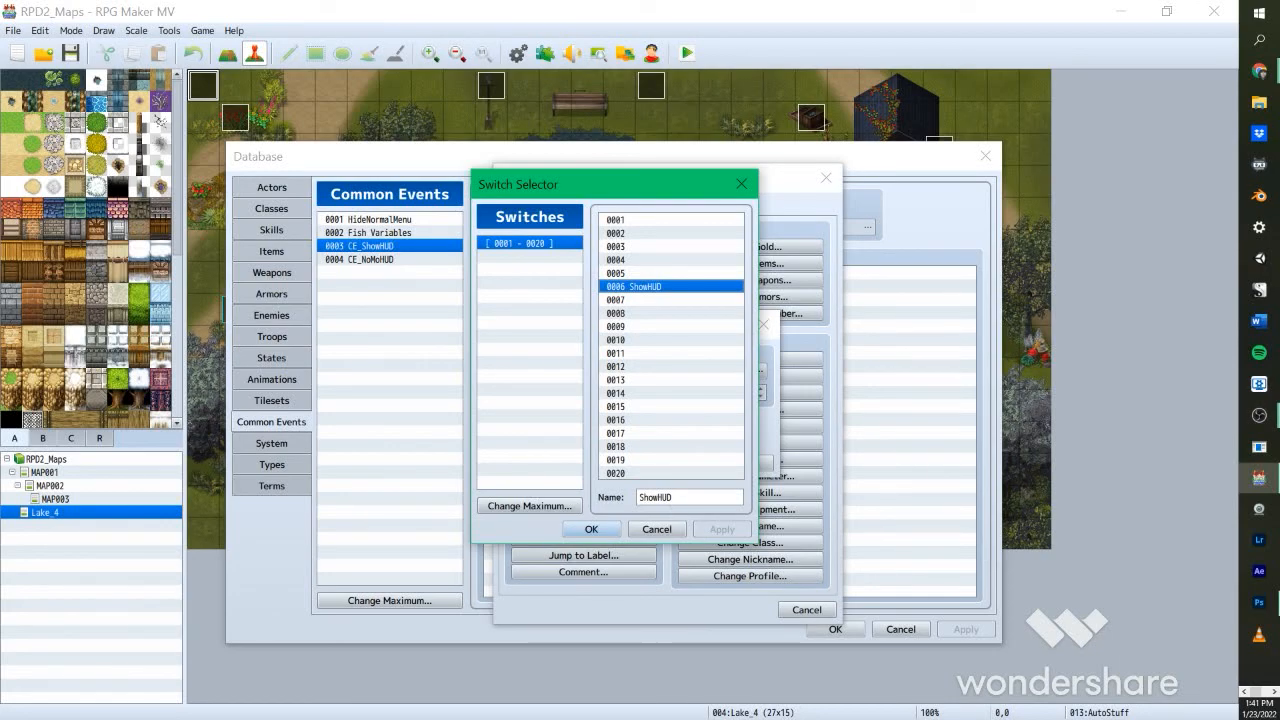
{"action": "left_click", "coordinate": [670, 535]}
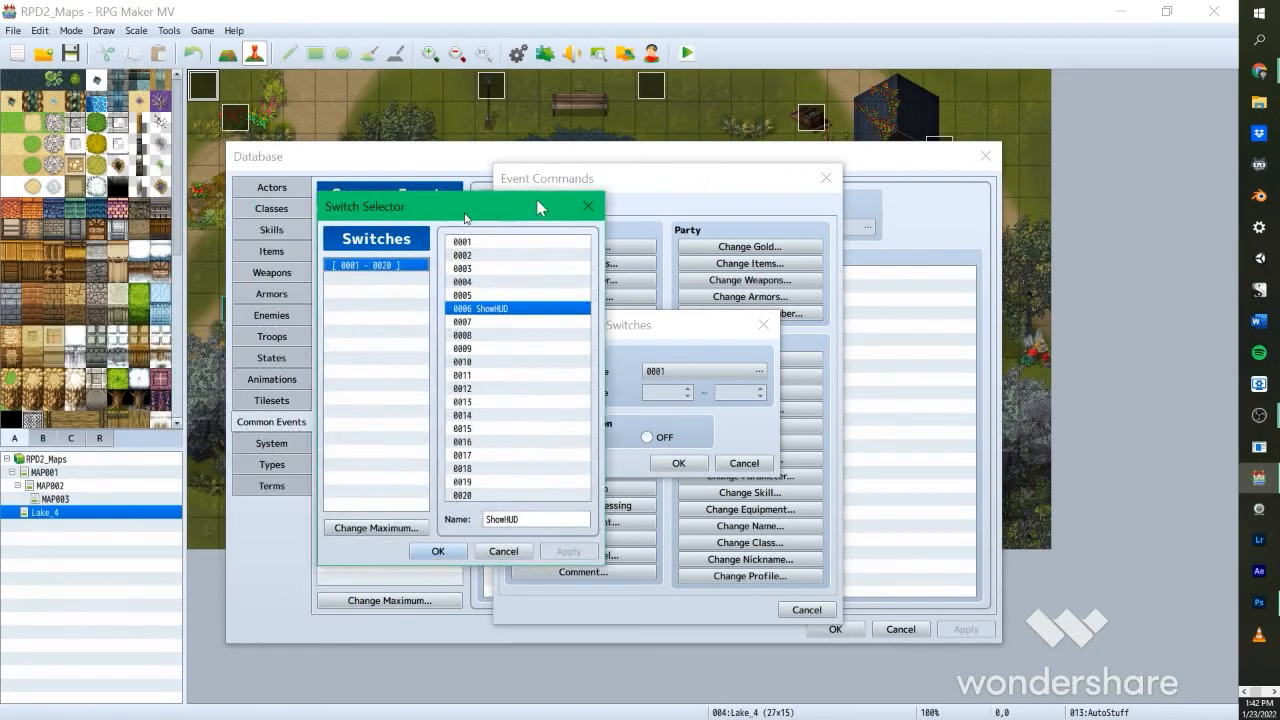
{"action": "left_click_drag", "start_coordinate": [465, 214], "coordinate": [556, 194]}
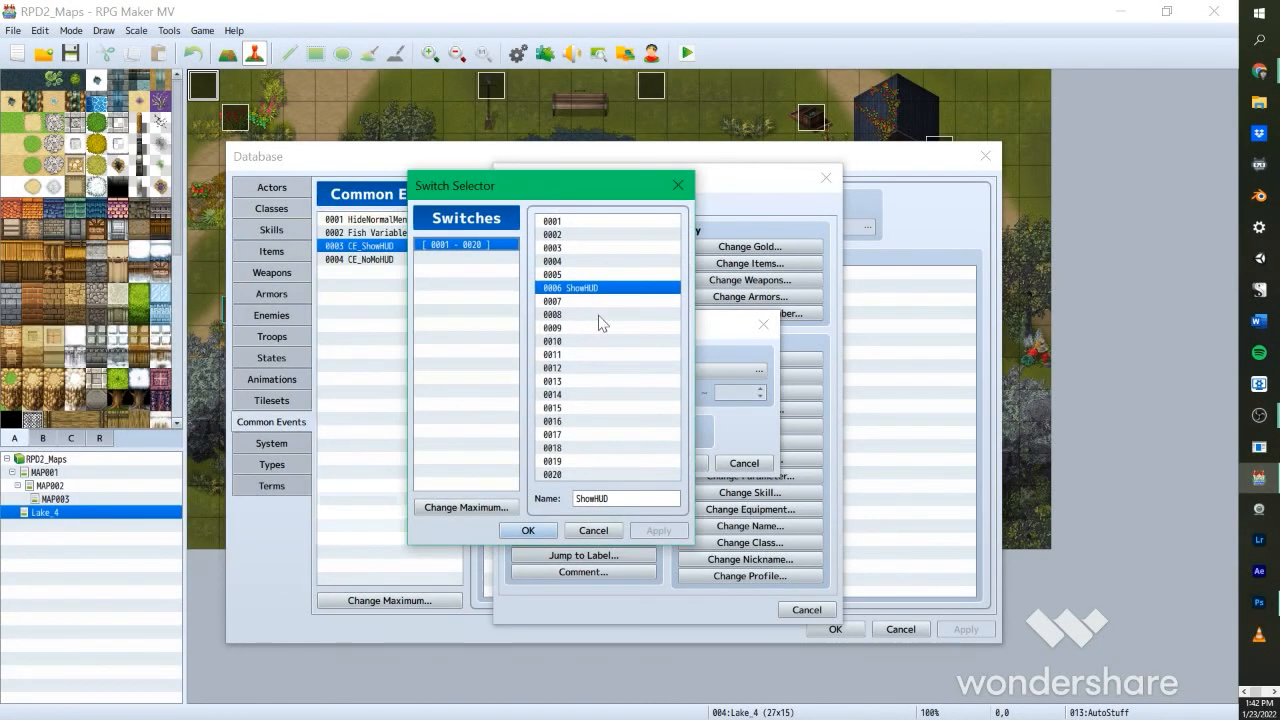
{"action": "left_click", "coordinate": [529, 536]}
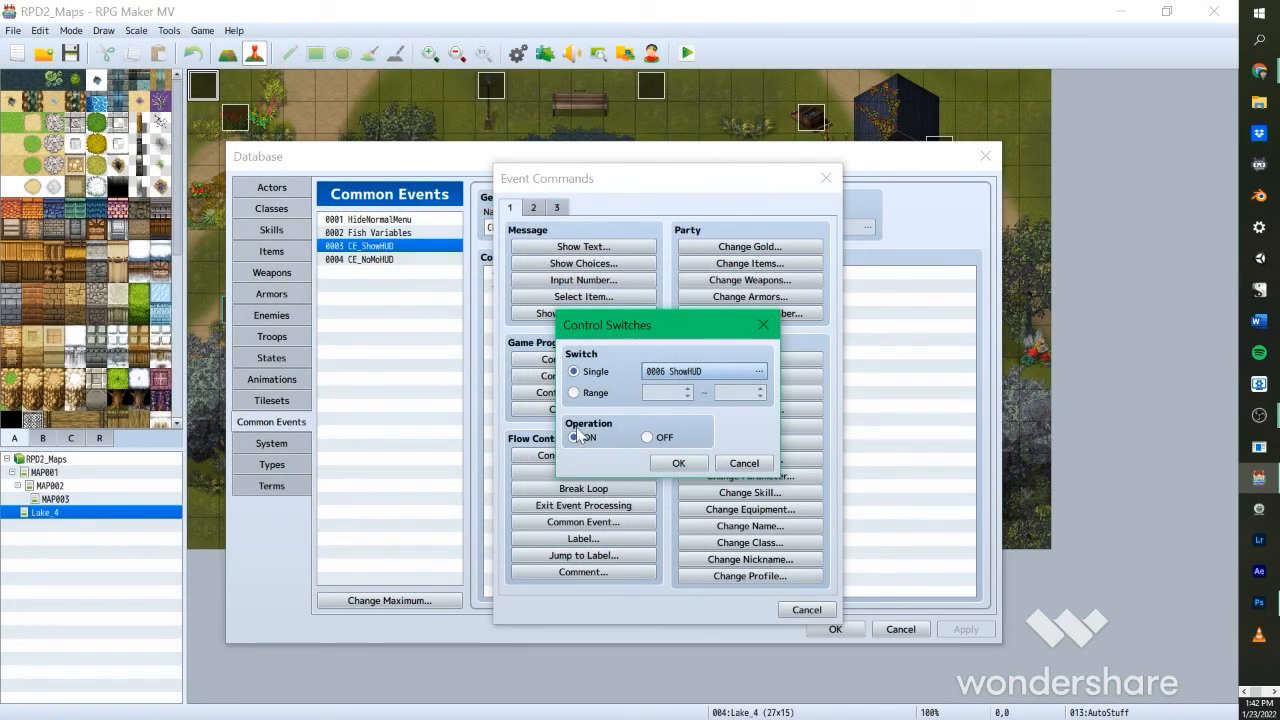
{"action": "left_click", "coordinate": [746, 462]}
{"action": "left_click", "coordinate": [808, 612]}
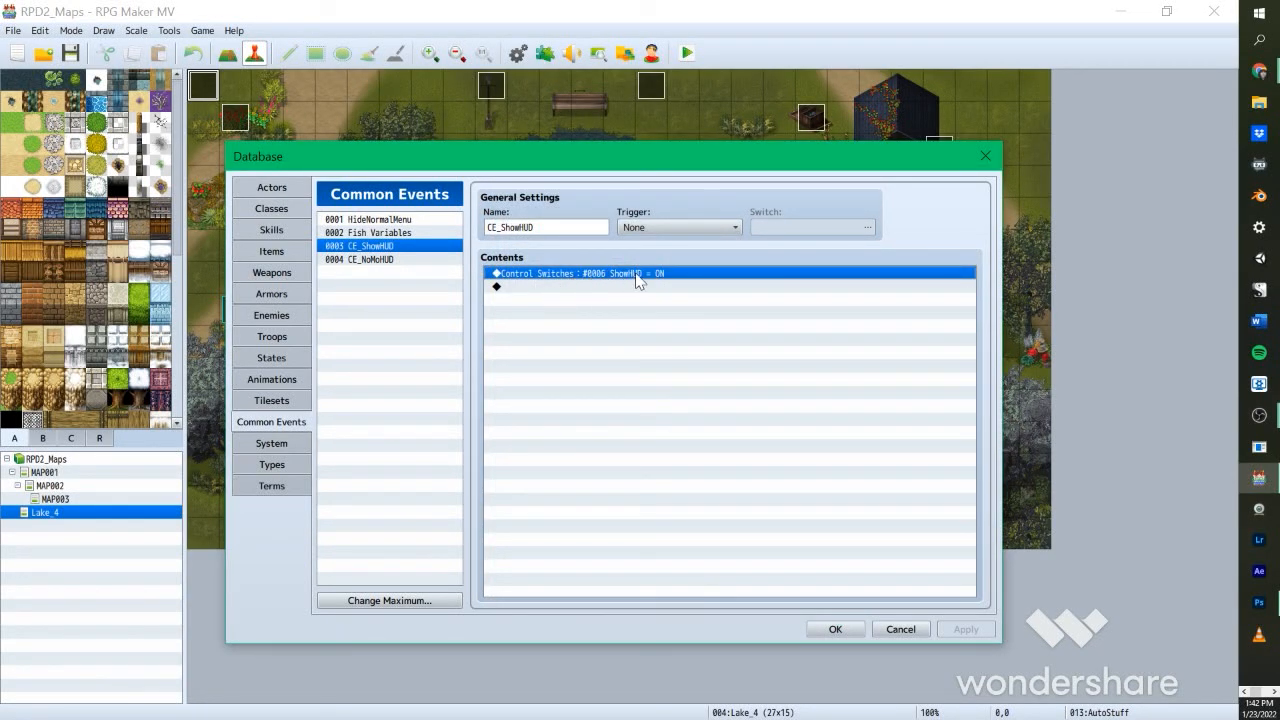
Step: Compare the switch commands held in the CE_NoMoHUD and CE_ShowHUD common events
{"action": "left_click", "coordinate": [428, 260]}
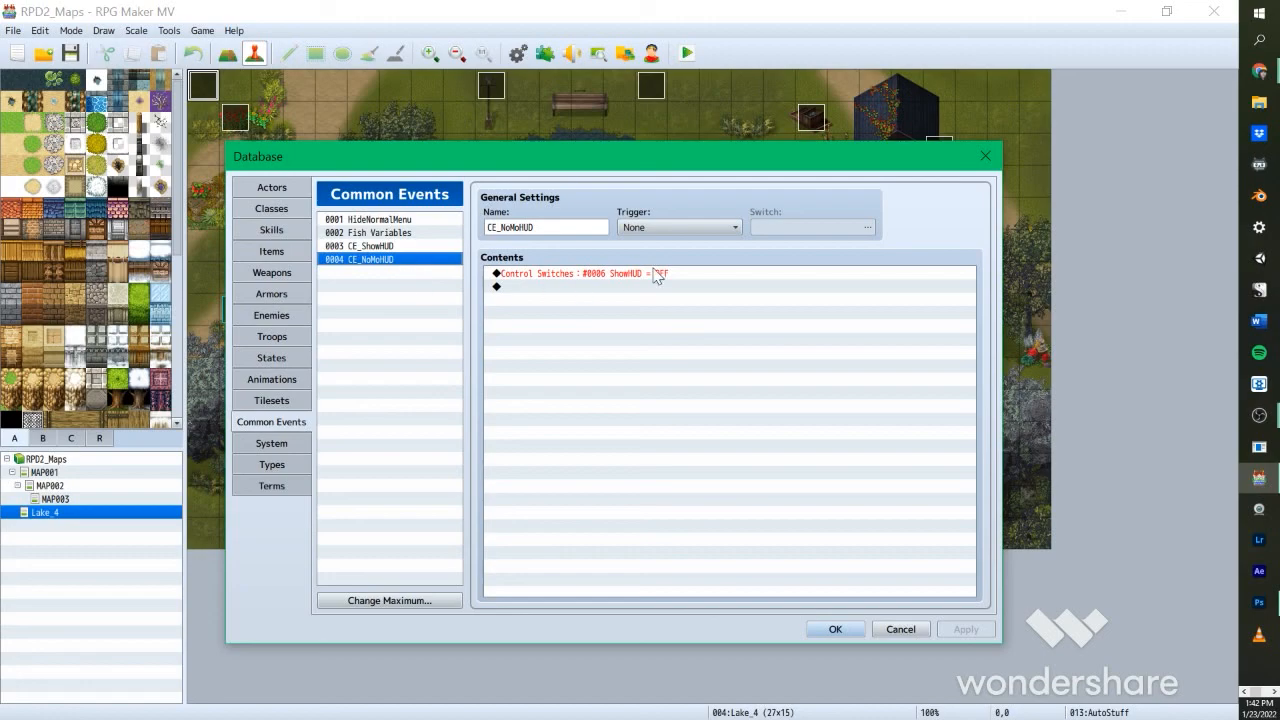
{"action": "left_click", "coordinate": [418, 247]}
{"action": "left_click", "coordinate": [413, 260]}
{"action": "left_click", "coordinate": [408, 247]}
{"action": "left_click", "coordinate": [407, 261]}
Step: In CE_NoMoHUD, walk through a new Control Switches command with operation OFF, and cancel it without adding it
{"action": "double_click", "coordinate": [683, 287]}
{"action": "left_click", "coordinate": [645, 378]}
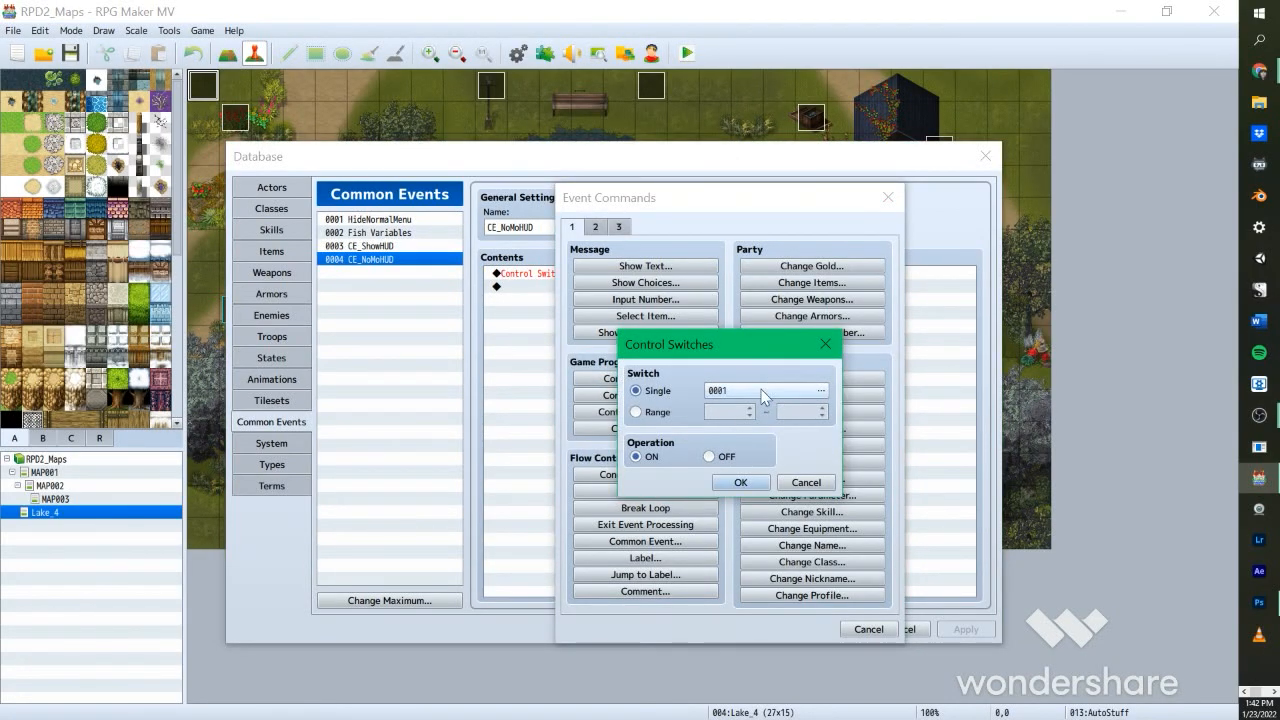
{"action": "left_click", "coordinate": [766, 391]}
{"action": "left_click_drag", "start_coordinate": [611, 268], "coordinate": [500, 226]}
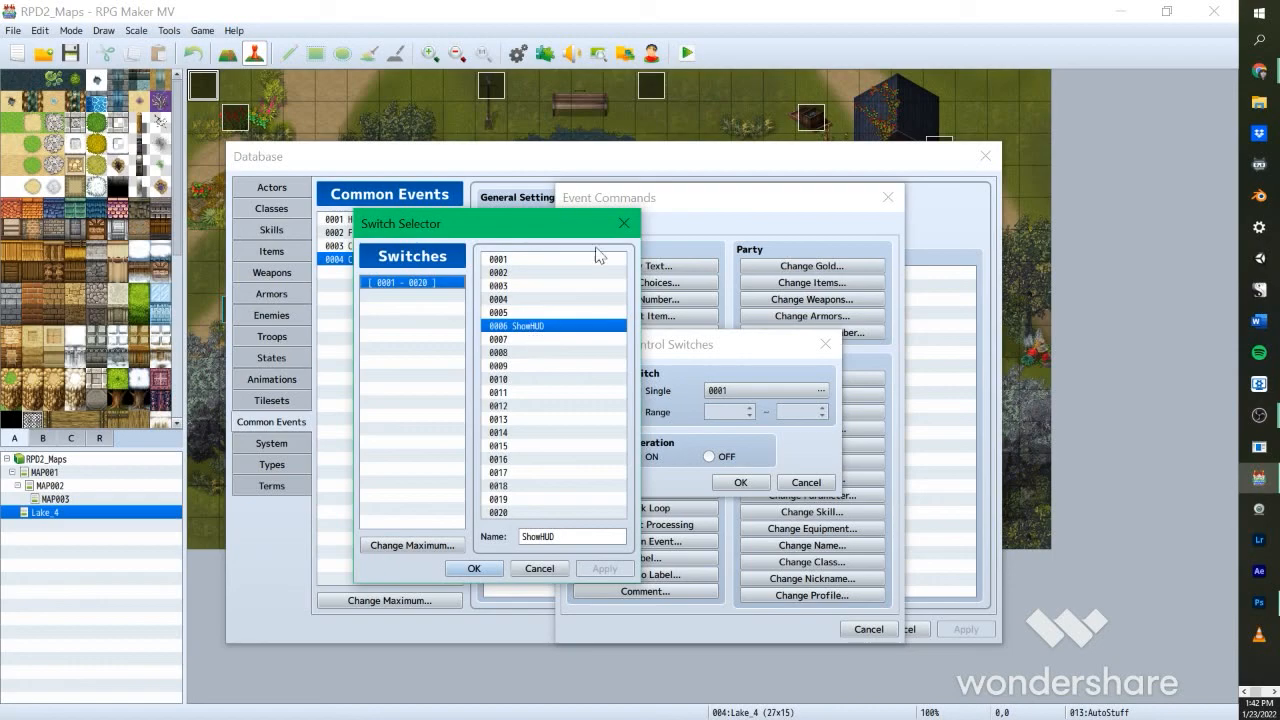
{"action": "left_click", "coordinate": [624, 223]}
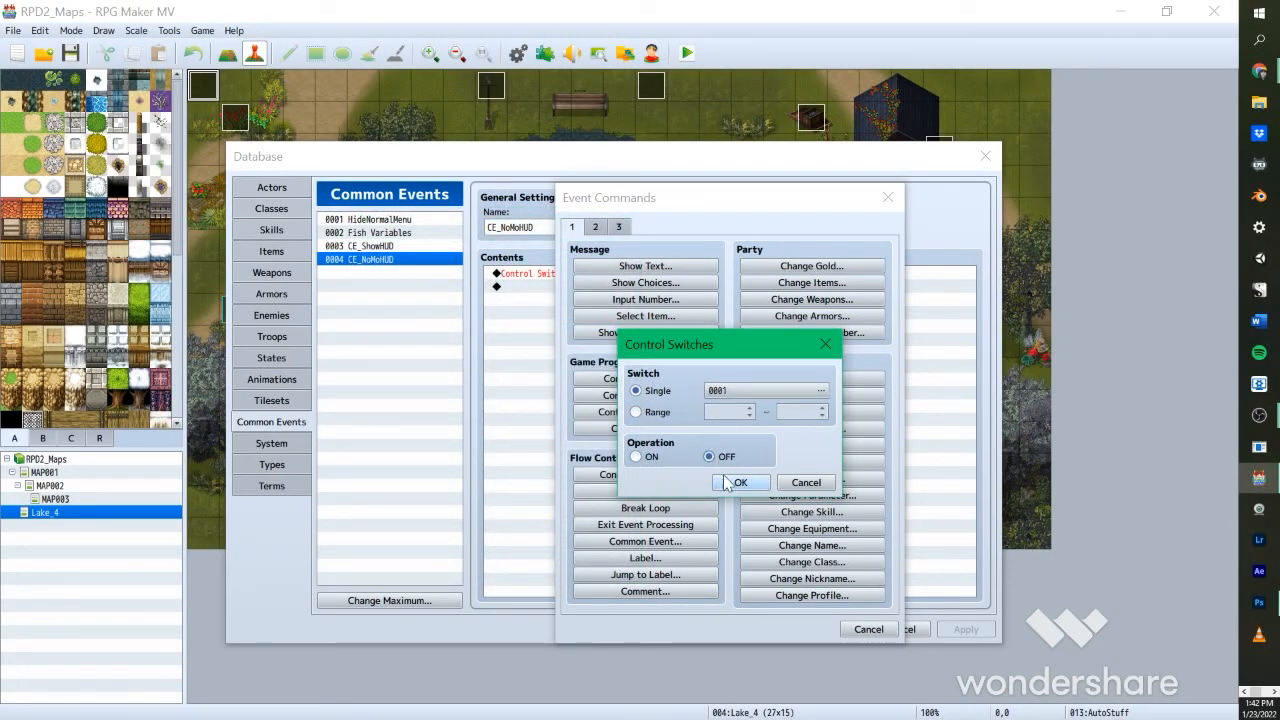
{"action": "left_click", "coordinate": [805, 483]}
{"action": "left_click", "coordinate": [888, 198]}
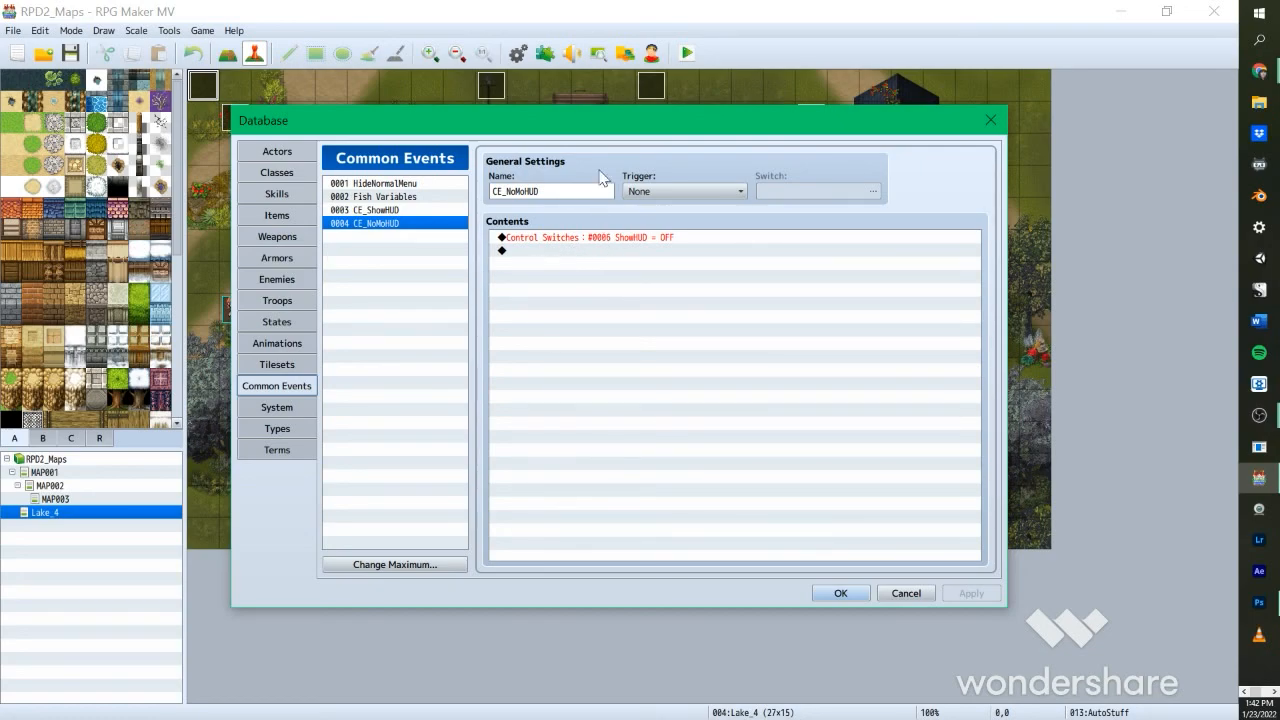
Step: Reposition the Database window and review how CE_ShowHUD and CE_NoMoHUD each set the ShowHUD switch
{"action": "left_click_drag", "start_coordinate": [607, 130], "coordinate": [618, 154]}
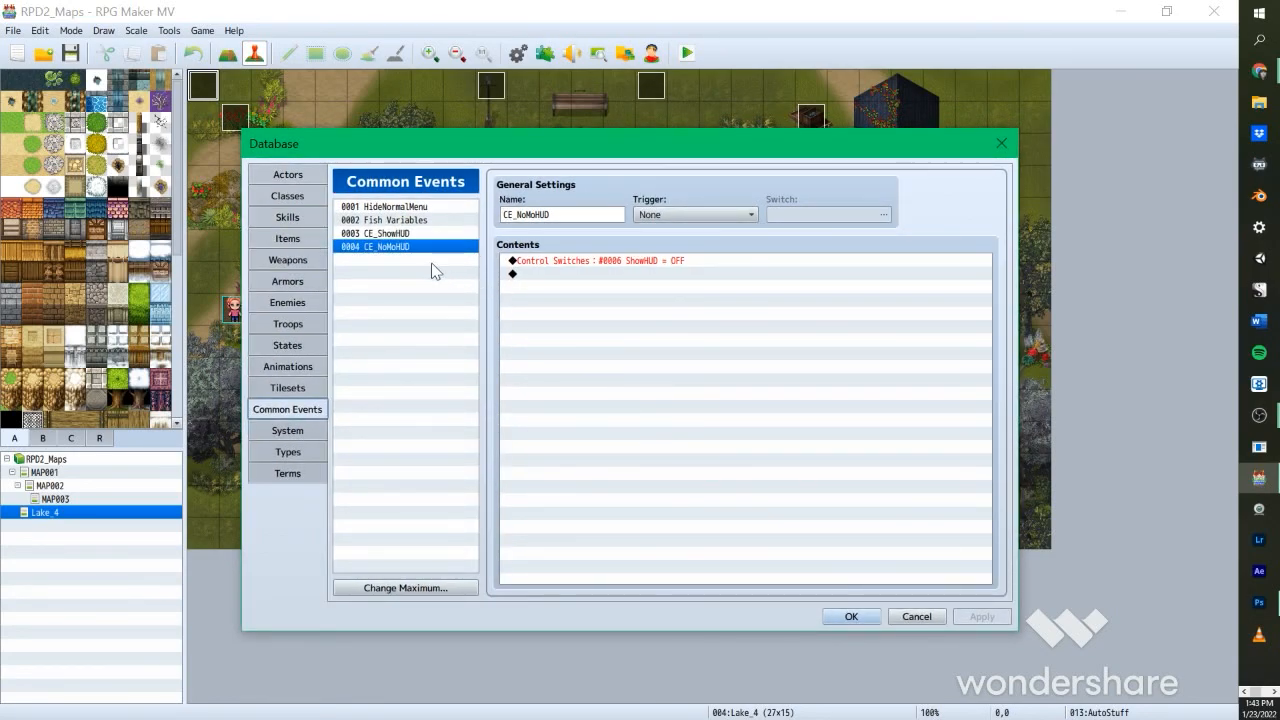
{"action": "left_click", "coordinate": [419, 234]}
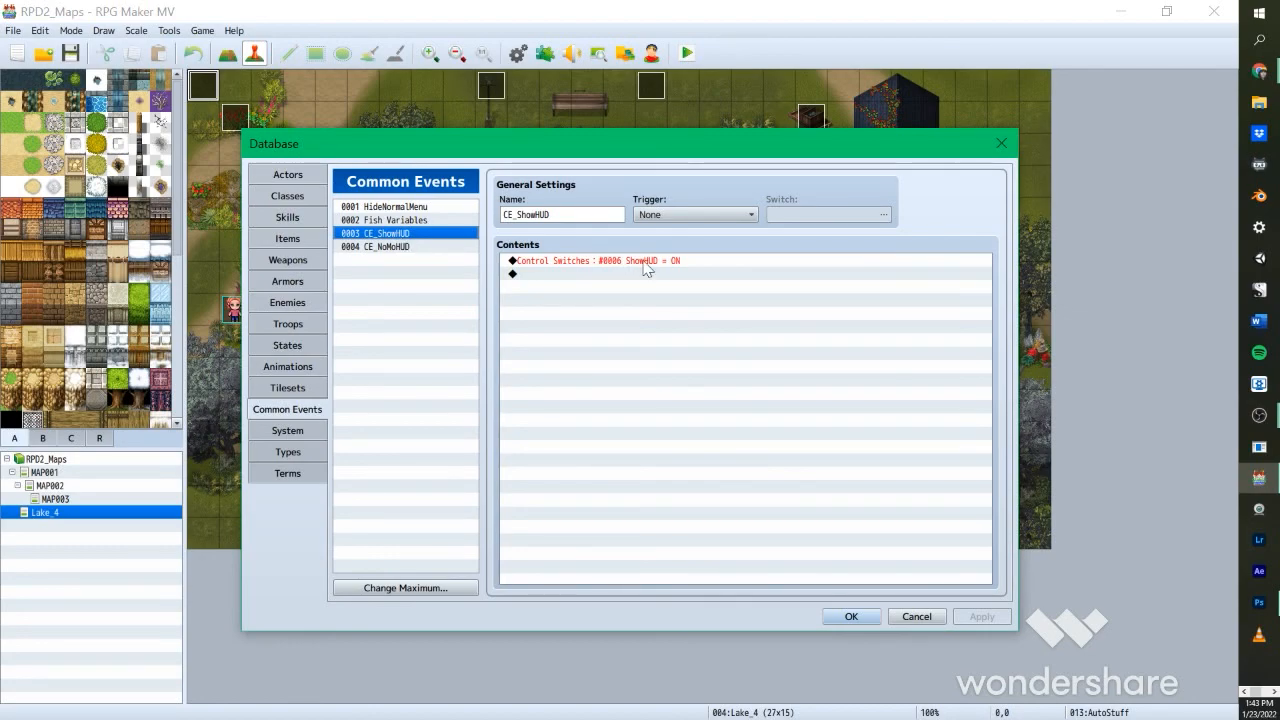
{"action": "left_click", "coordinate": [386, 247]}
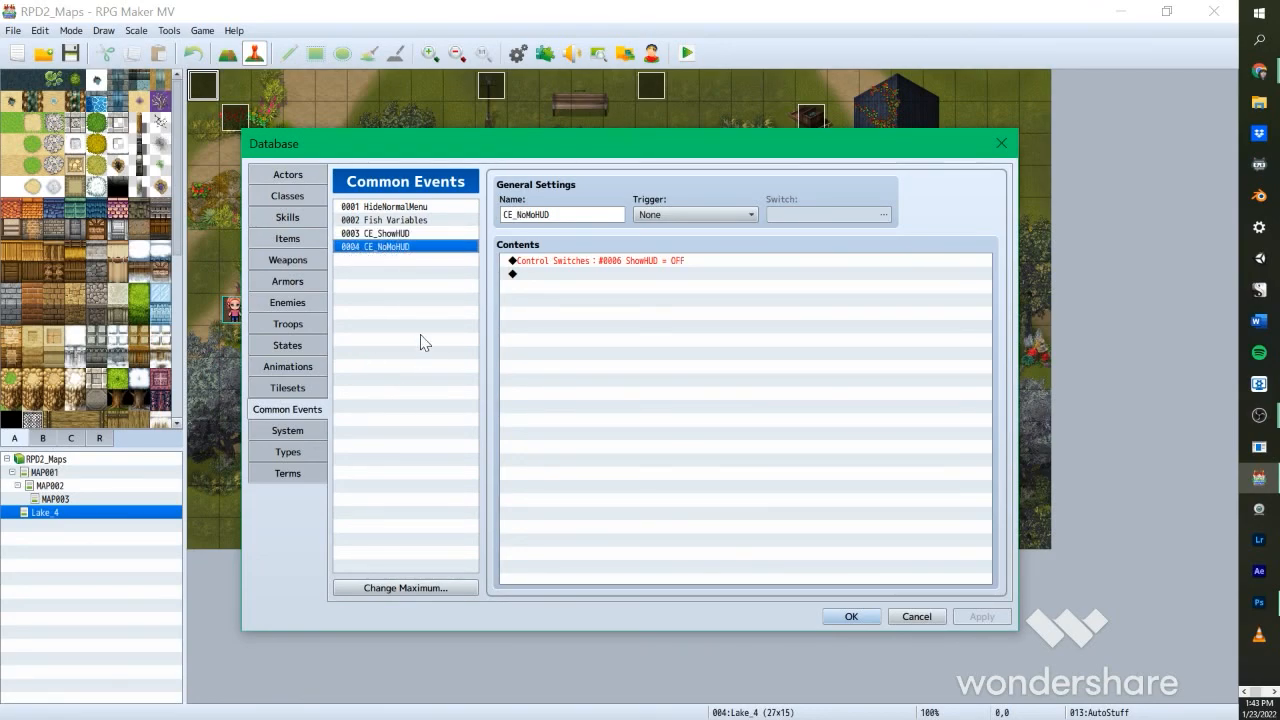
Step: Walk through raising the maximum number of common events, and cancel without changing it
{"action": "left_click", "coordinate": [406, 588]}
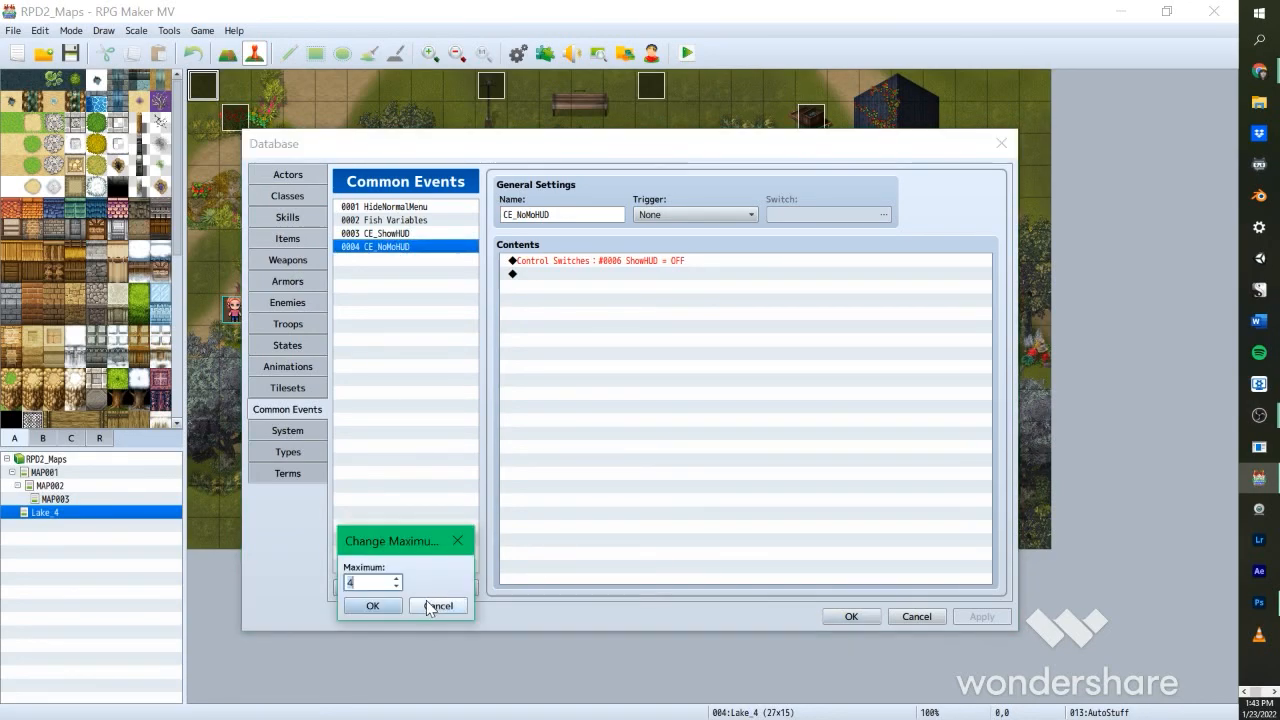
{"action": "left_click", "coordinate": [397, 580]}
{"action": "left_click", "coordinate": [397, 580]}
{"action": "left_click", "coordinate": [397, 580]}
{"action": "left_click", "coordinate": [422, 602]}
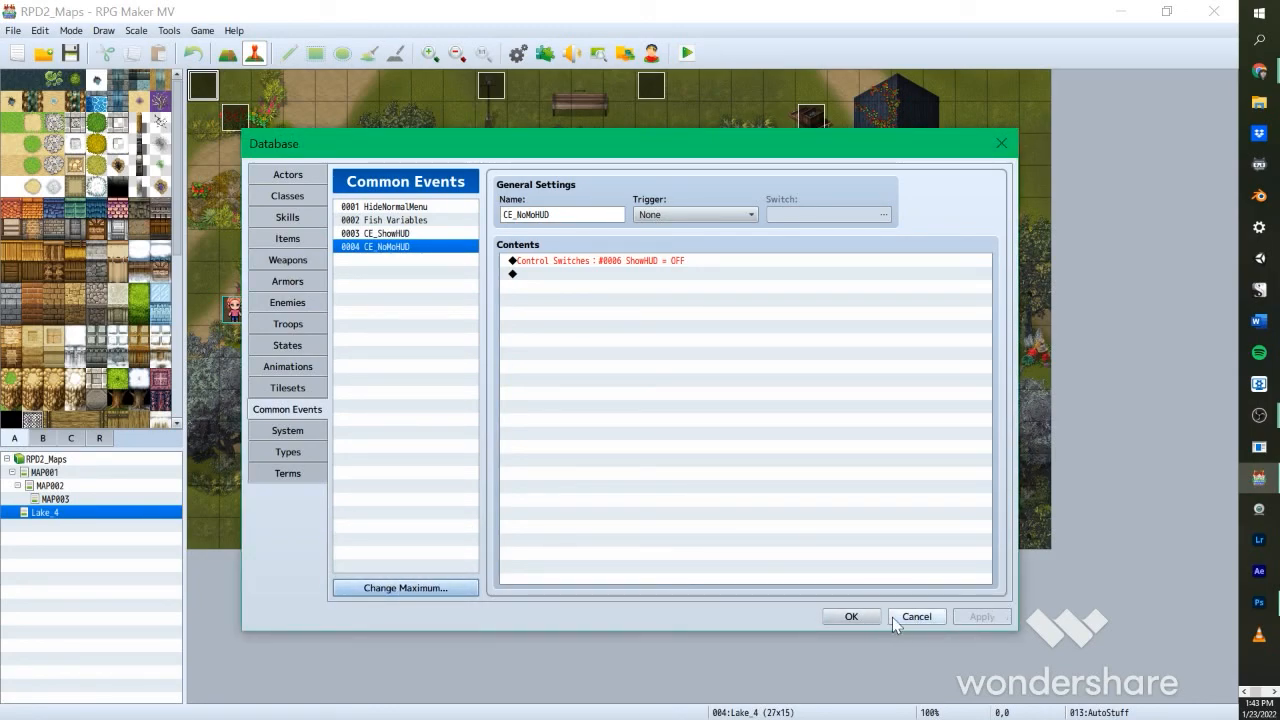
Step: Check the CE_ShowHUD and CE_NoMoHUD entries once more and close the Database without changes
{"action": "left_click", "coordinate": [452, 233]}
{"action": "left_click", "coordinate": [437, 247]}
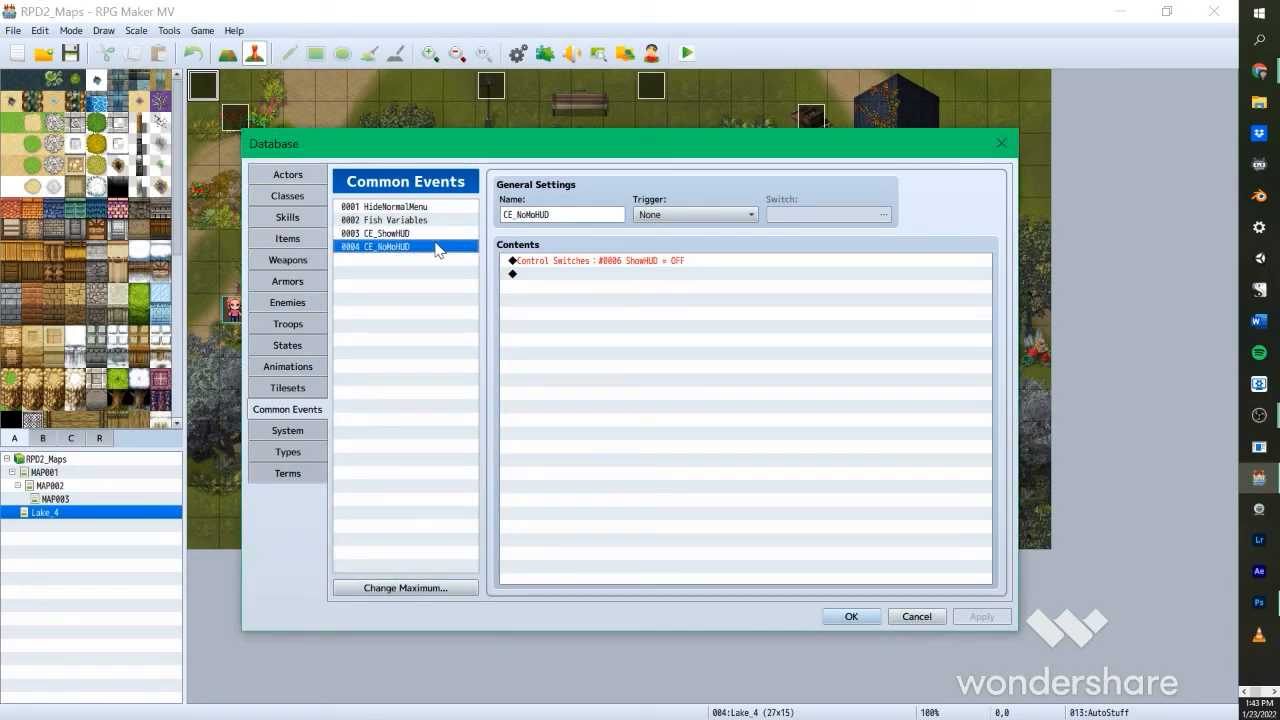
{"action": "left_click", "coordinate": [917, 617]}
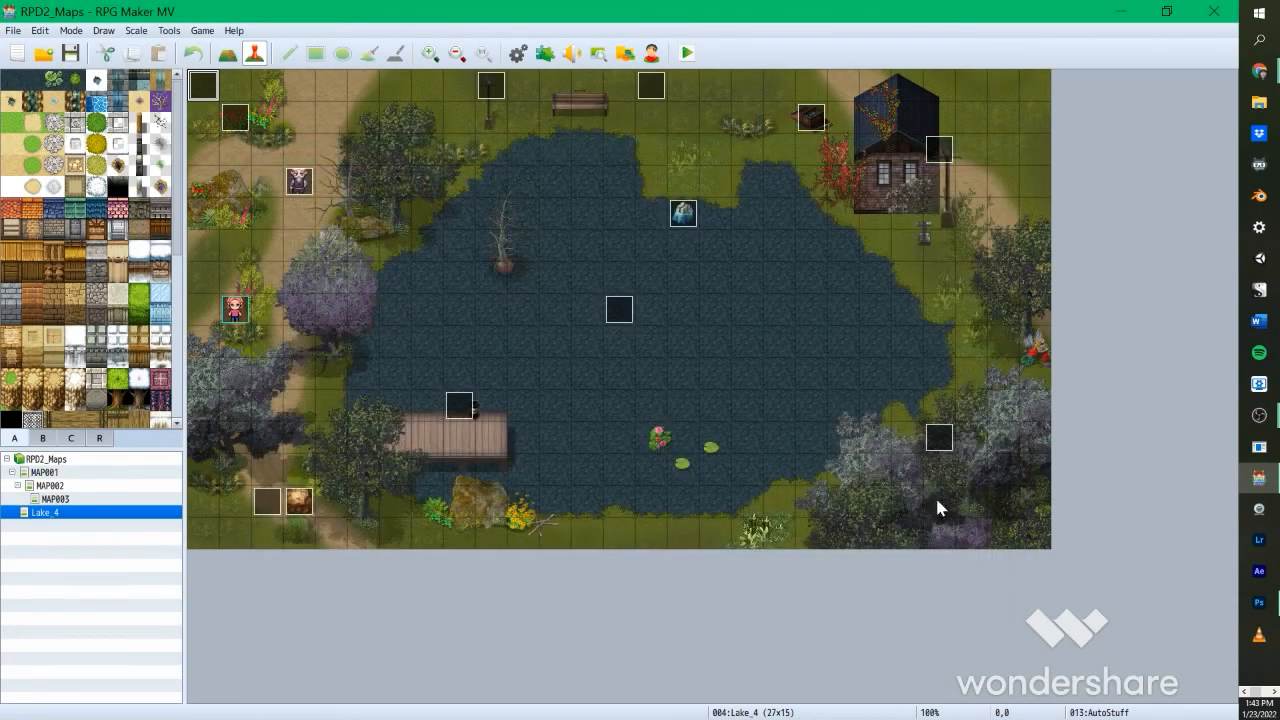
Step: Open the YEP_ButtonCommonEvents plugin's settings from the Plugin Manager and find its Key F parameter
{"action": "left_click", "coordinate": [545, 53]}
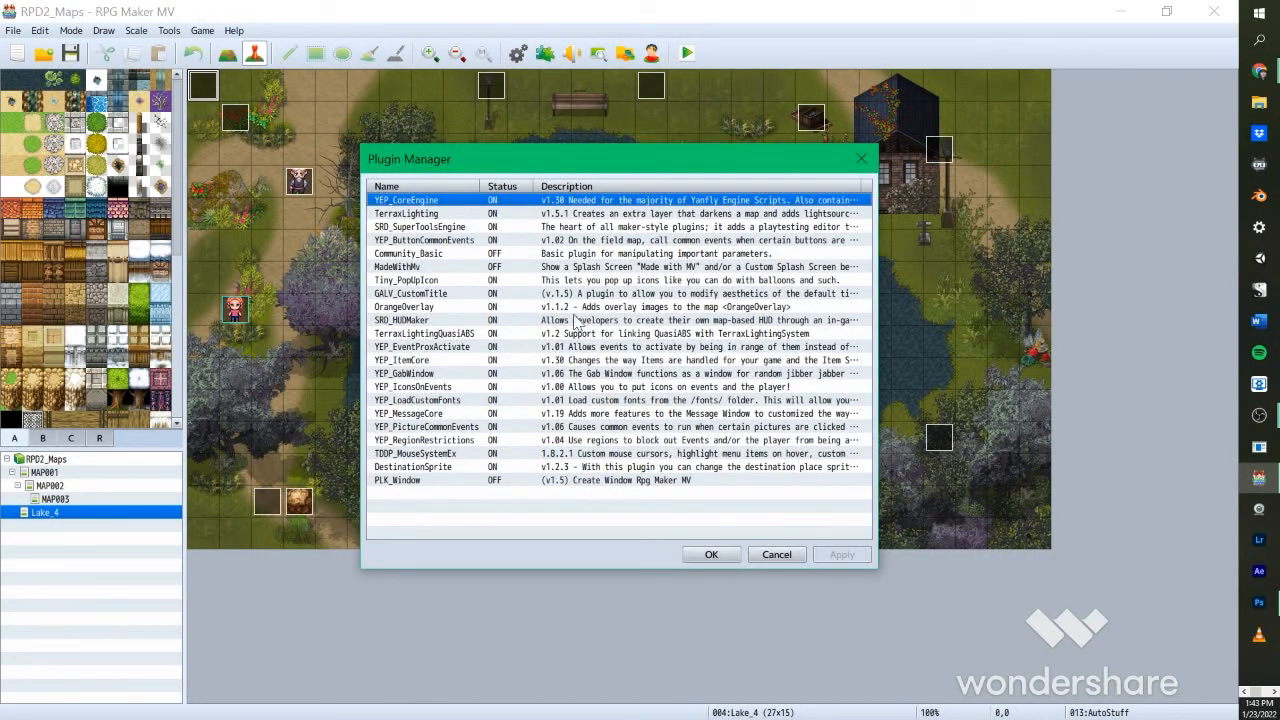
{"action": "double_click", "coordinate": [446, 240]}
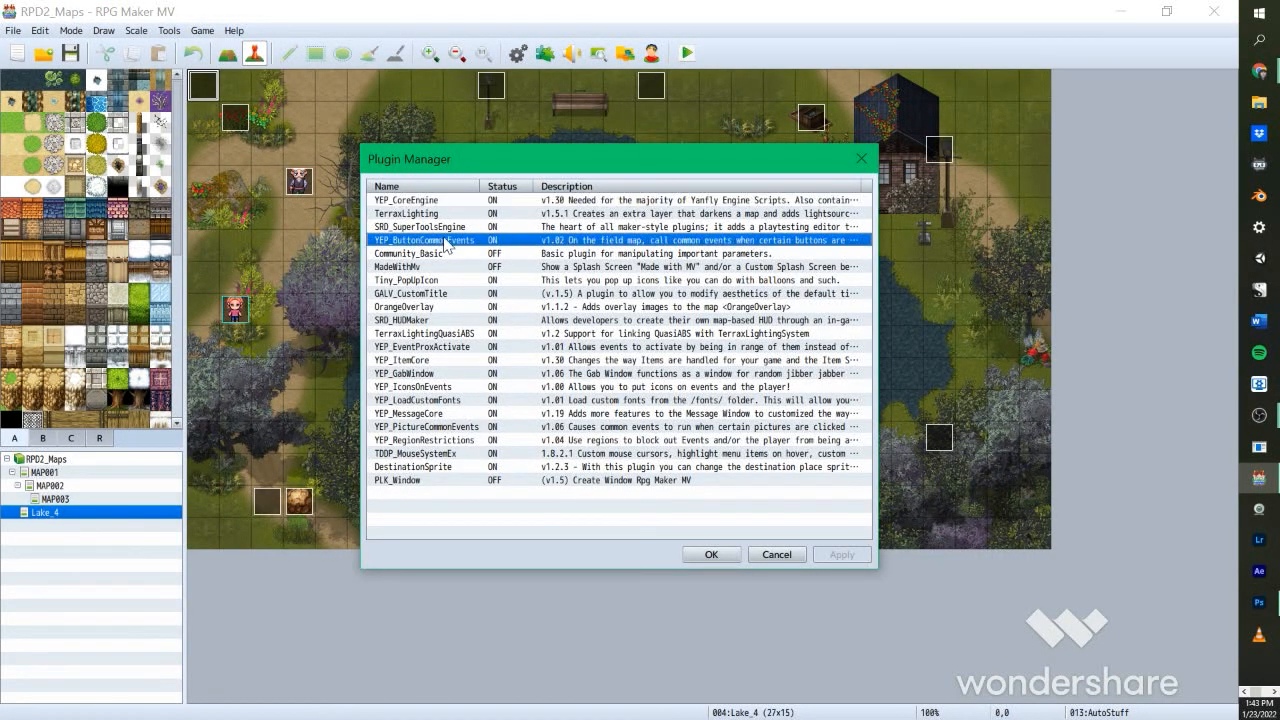
{"action": "left_click_drag", "start_coordinate": [501, 143], "coordinate": [478, 159]}
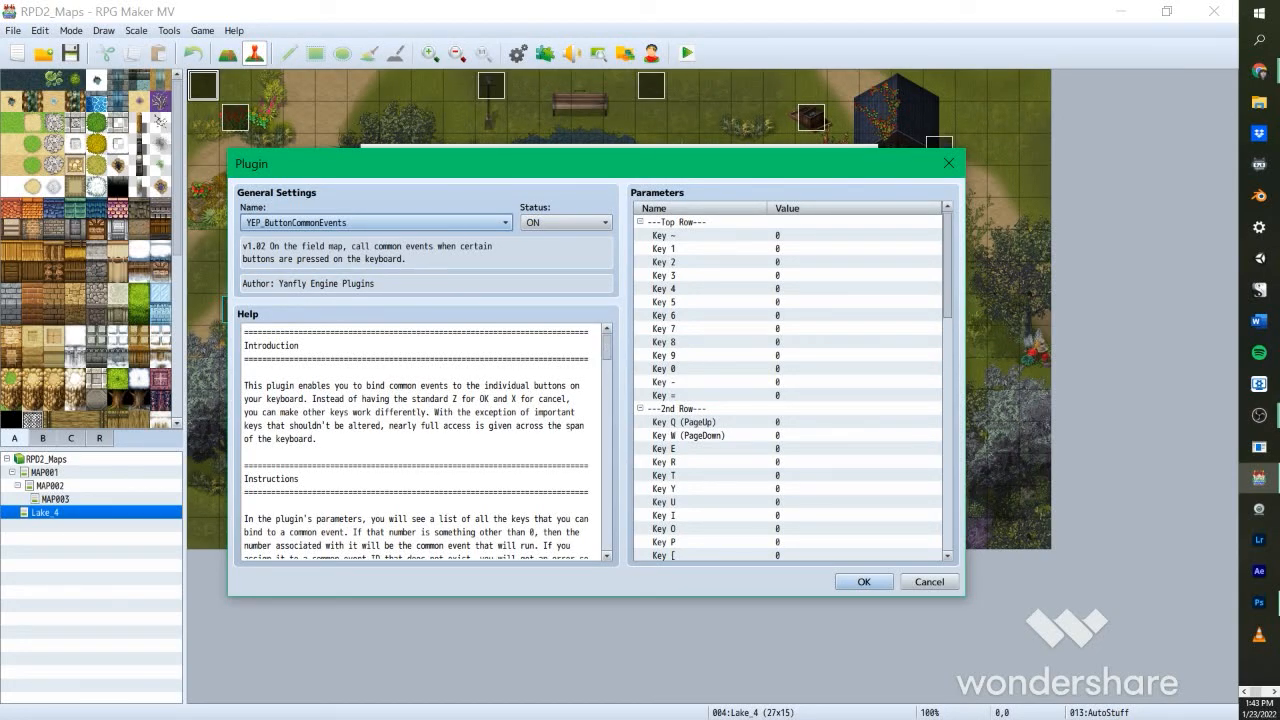
{"action": "left_click_drag", "start_coordinate": [952, 272], "coordinate": [953, 372]}
{"action": "double_click", "coordinate": [739, 294]}
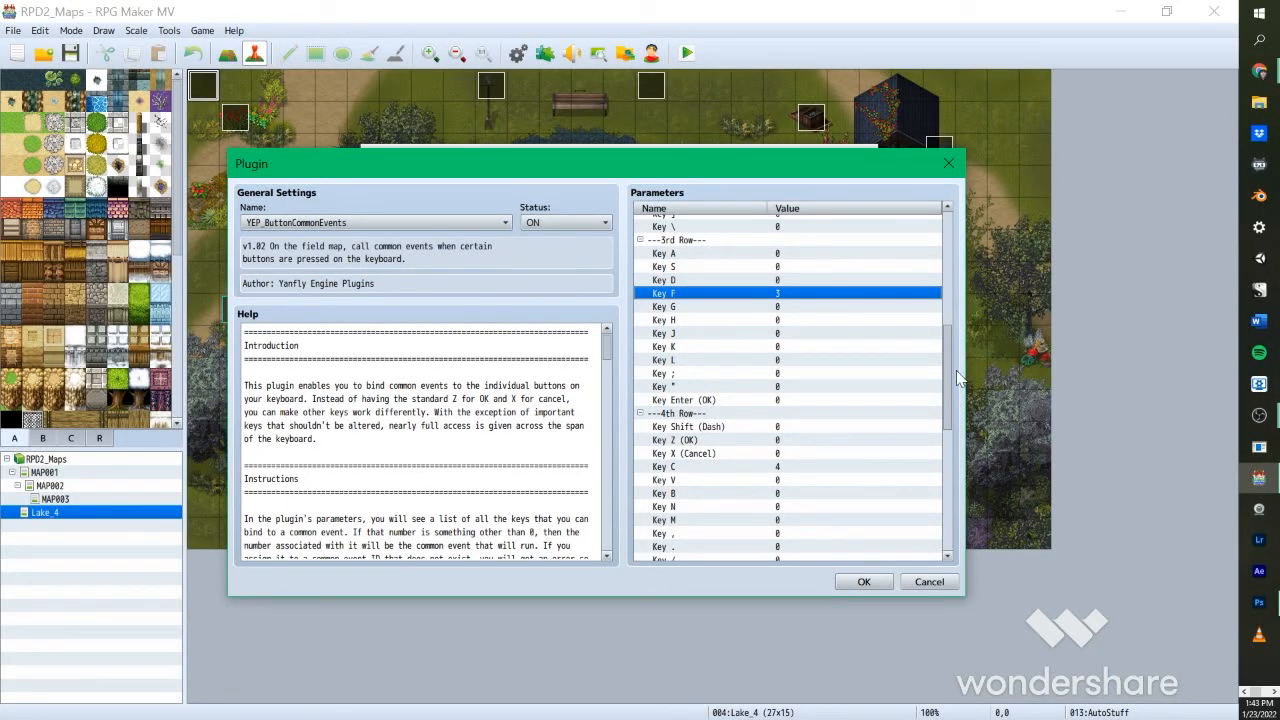
Step: Examine the YEP_ButtonCommonEvents key parameters across the keyboard rows, checking the Key C and Key F assignments
{"action": "scroll", "coordinate": [948, 360], "scroll_direction": "up", "scroll_amount": 3}
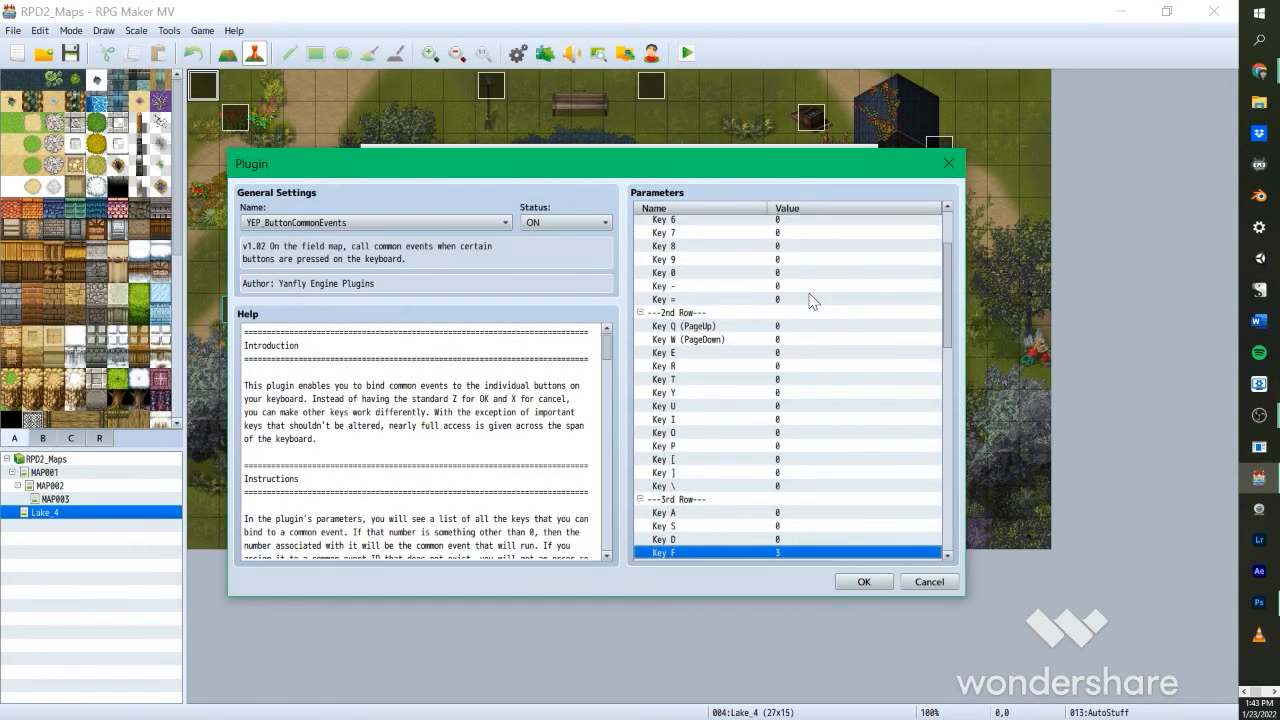
{"action": "scroll", "coordinate": [816, 300], "scroll_direction": "up", "scroll_amount": 2}
{"action": "scroll", "coordinate": [826, 336], "scroll_direction": "down", "scroll_amount": 4}
{"action": "scroll", "coordinate": [826, 337], "scroll_direction": "down", "scroll_amount": 4}
{"action": "left_click", "coordinate": [693, 356]}
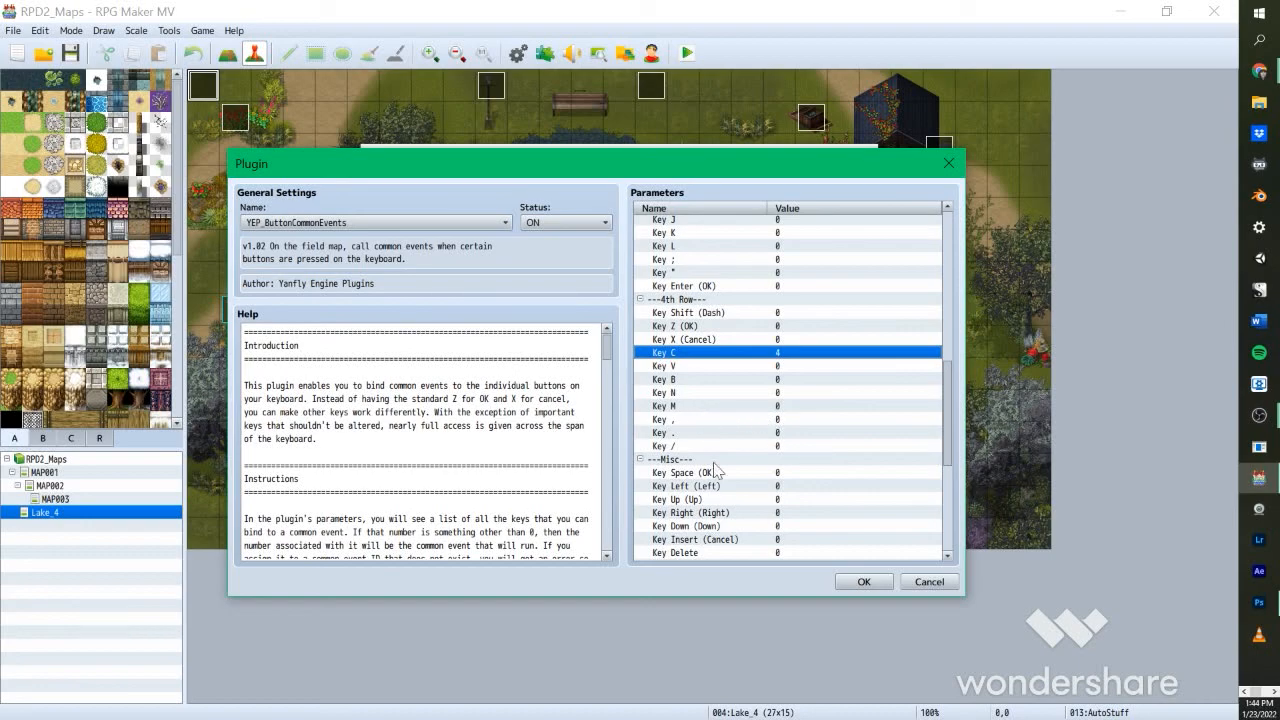
{"action": "left_click_drag", "start_coordinate": [949, 428], "coordinate": [931, 277]}
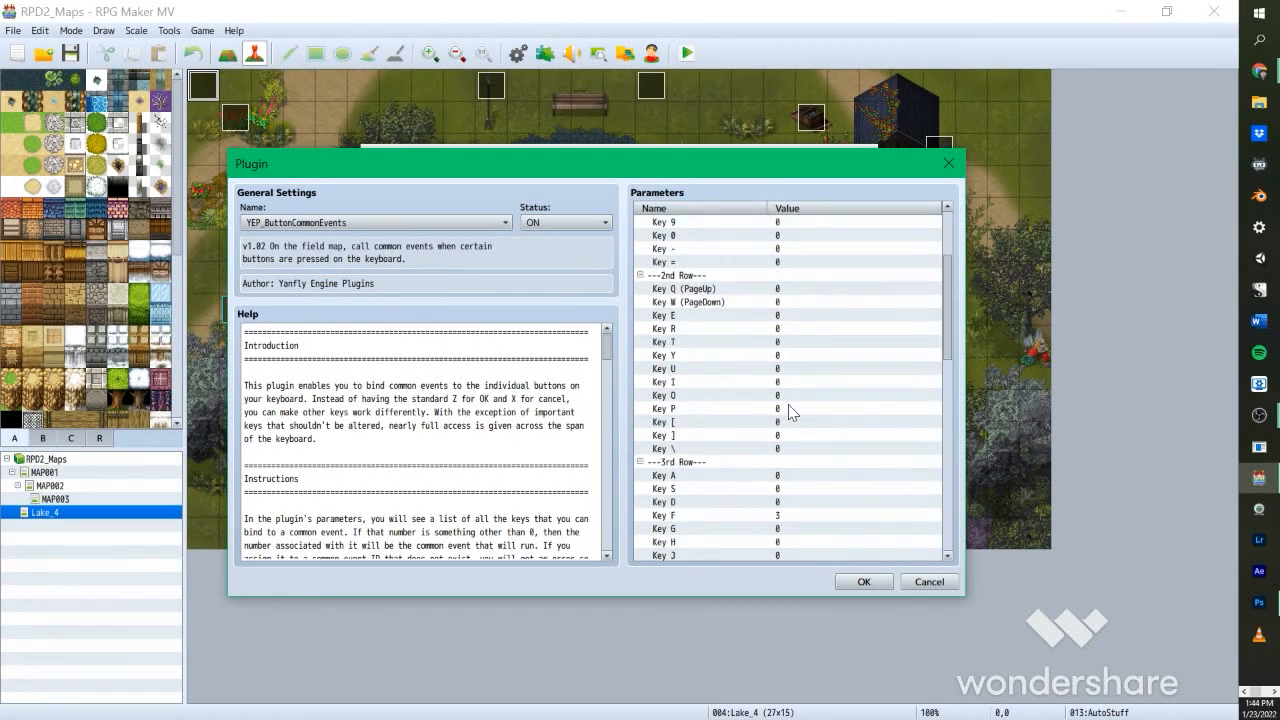
{"action": "left_click_drag", "start_coordinate": [950, 248], "coordinate": [952, 307]}
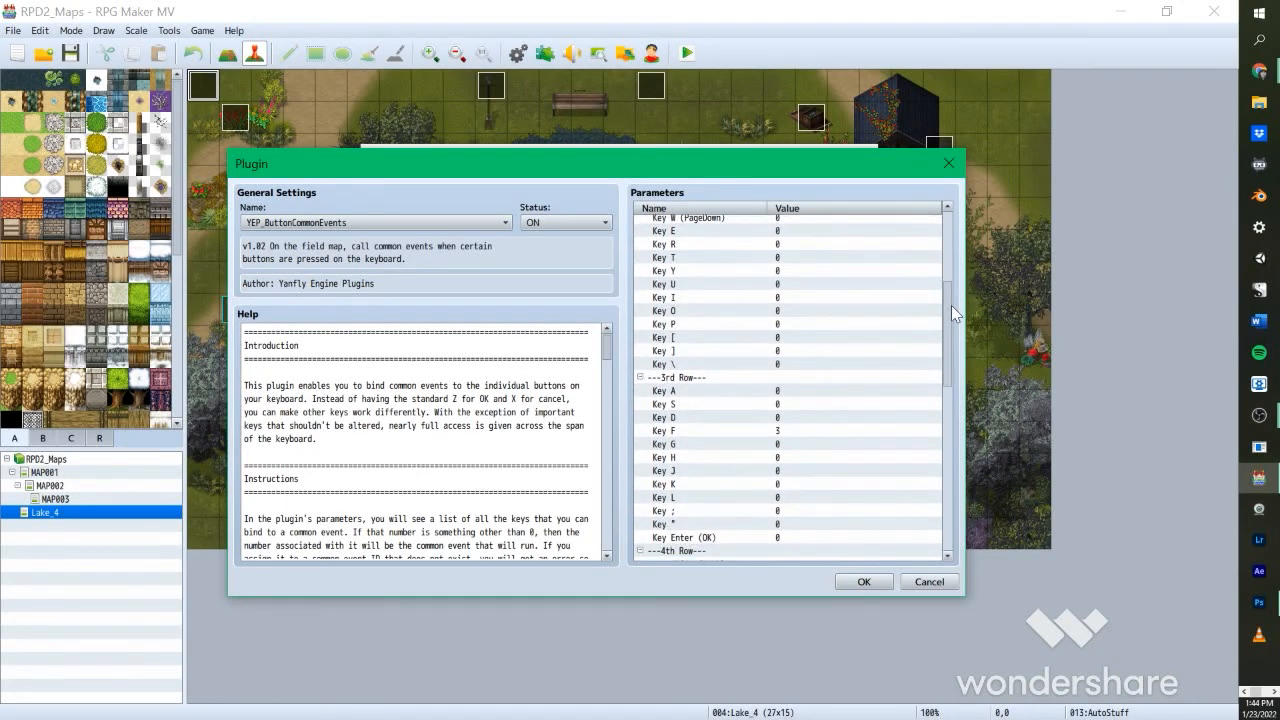
Step: Inspect the common event choices for Key H and for Key F, which calls 0003 CE_ShowHUD, and cancel both without changes
{"action": "double_click", "coordinate": [789, 459]}
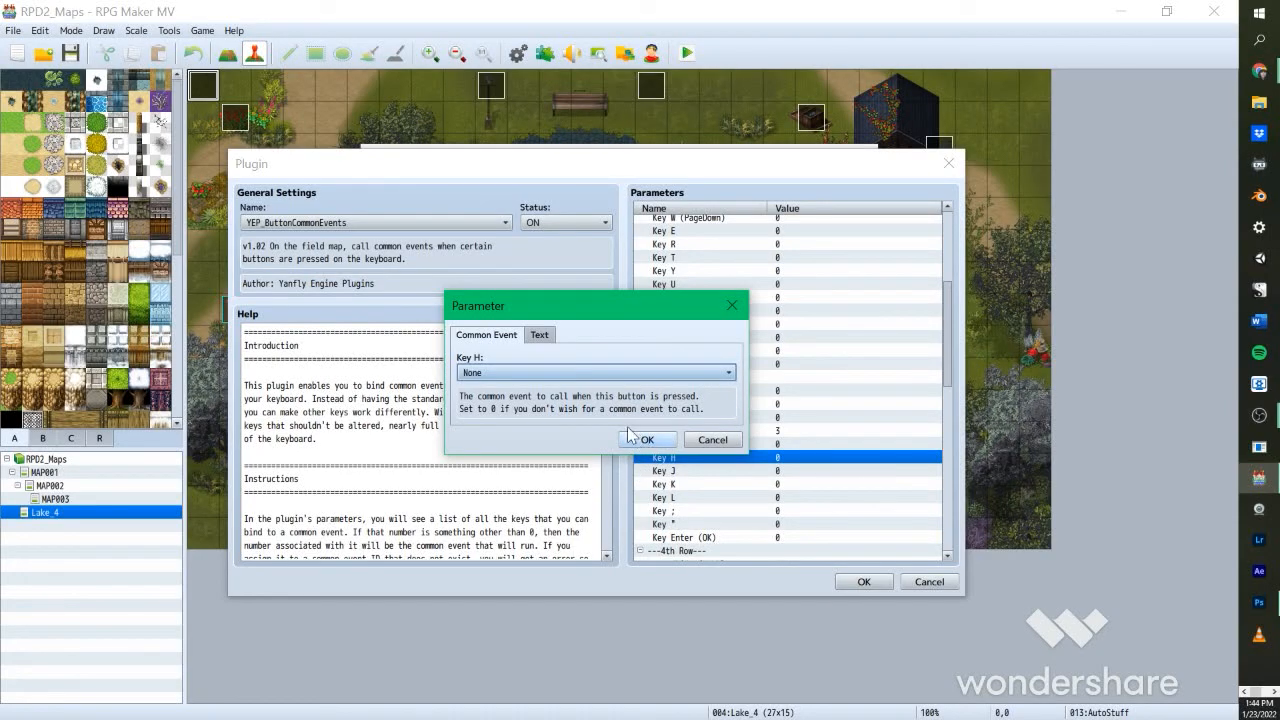
{"action": "left_click", "coordinate": [722, 444]}
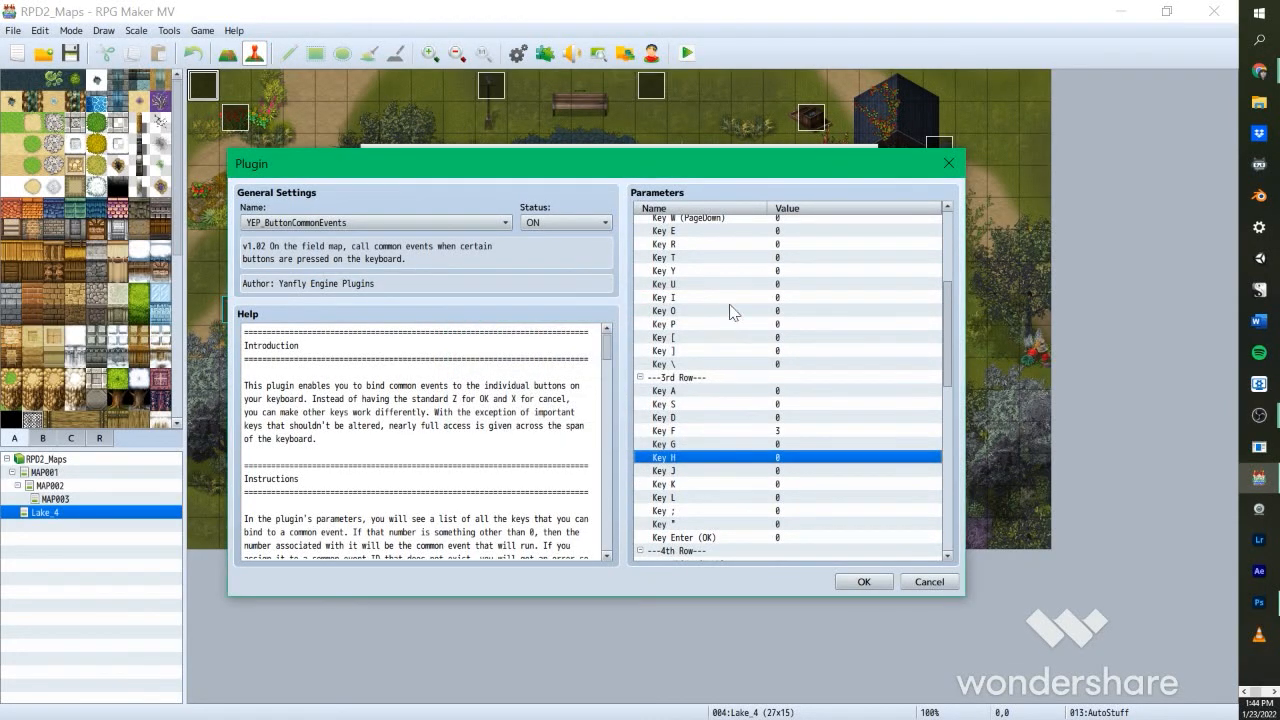
{"action": "double_click", "coordinate": [805, 431]}
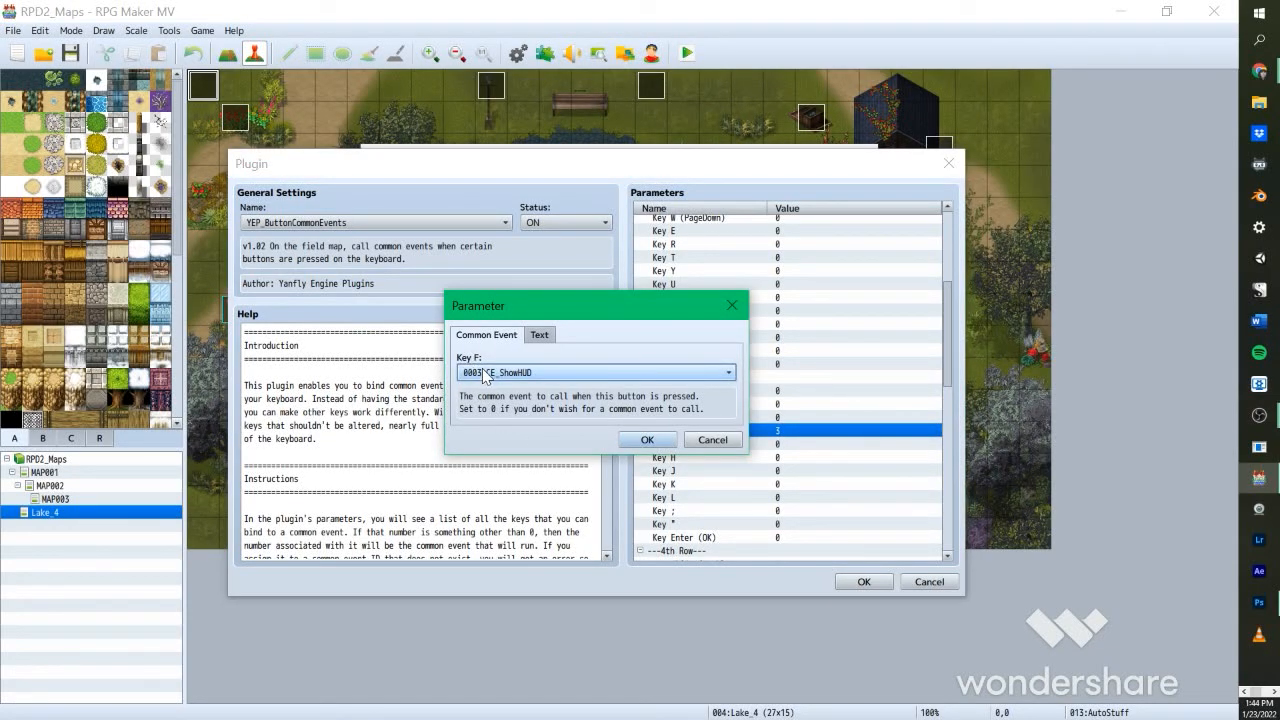
{"action": "left_click", "coordinate": [526, 378]}
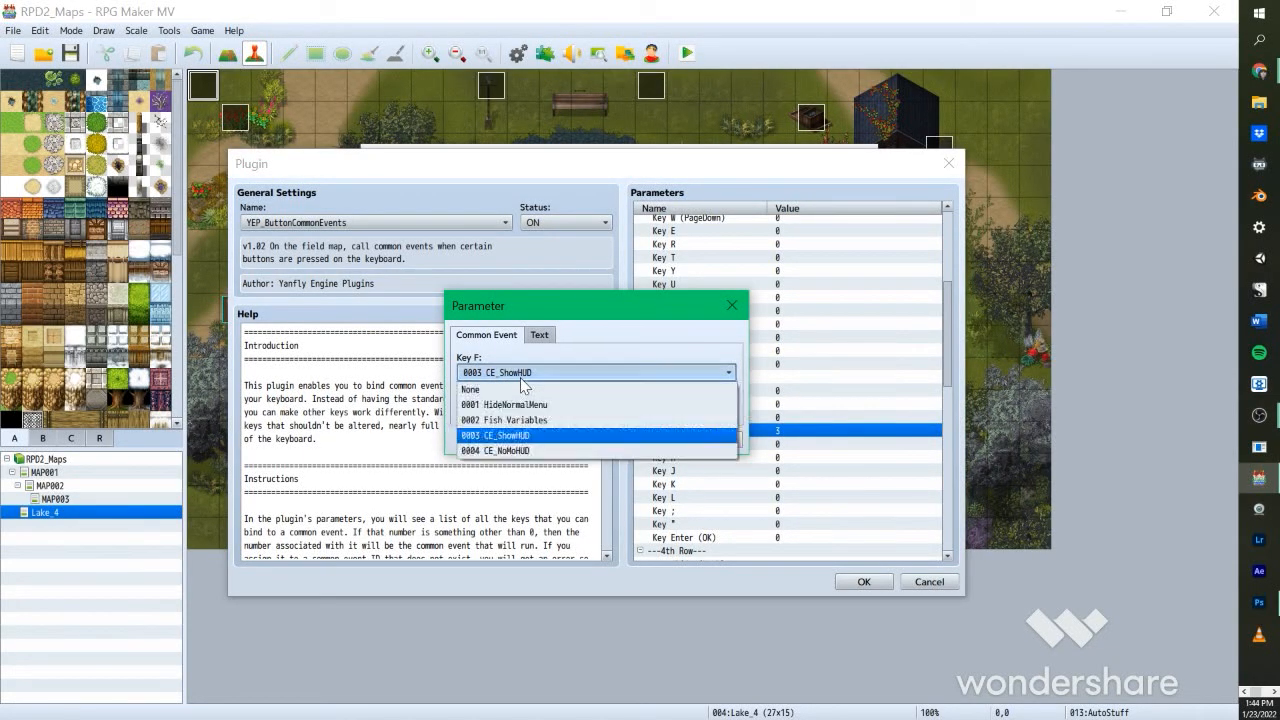
{"action": "left_click", "coordinate": [530, 436]}
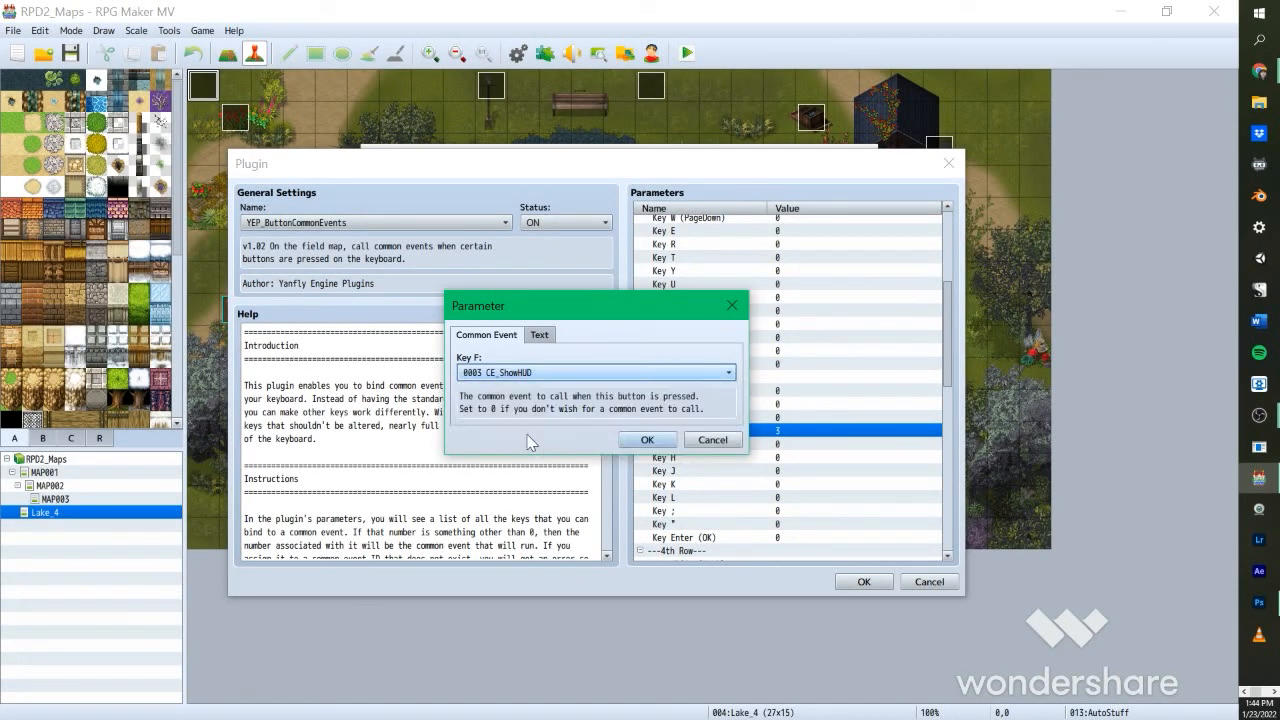
{"action": "left_click", "coordinate": [712, 440]}
Step: Inspect Key C's assignment to common event 0004 CE_NoMoHUD, and close the plugin settings and Plugin Manager without changes
{"action": "scroll", "coordinate": [753, 455], "scroll_direction": "down", "scroll_amount": 2}
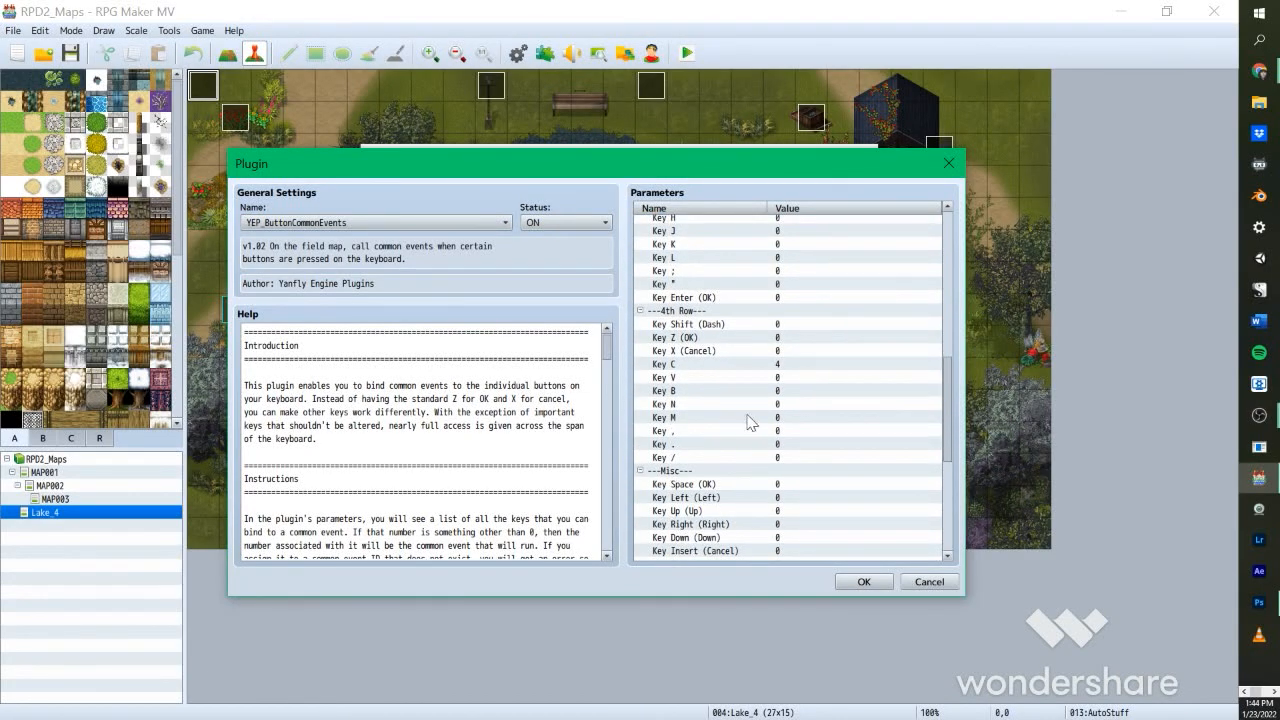
{"action": "double_click", "coordinate": [725, 371]}
{"action": "left_click", "coordinate": [599, 374]}
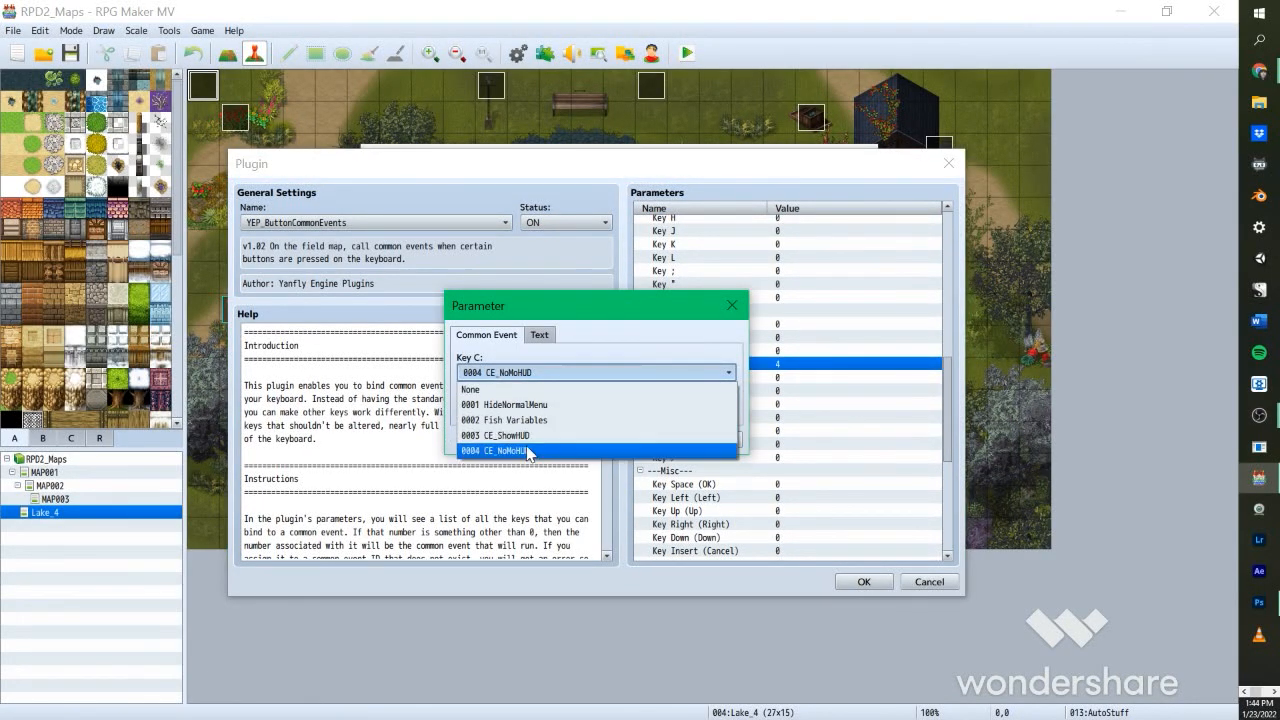
{"action": "left_click", "coordinate": [650, 337]}
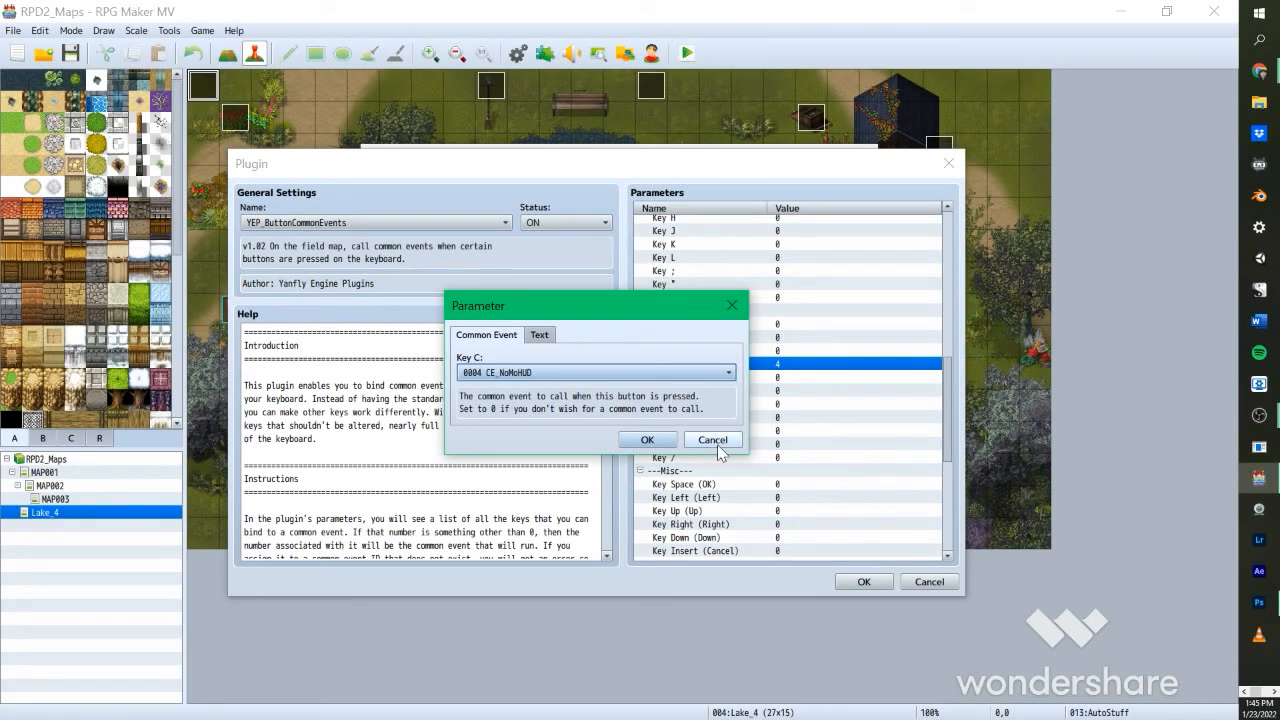
{"action": "left_click", "coordinate": [713, 440]}
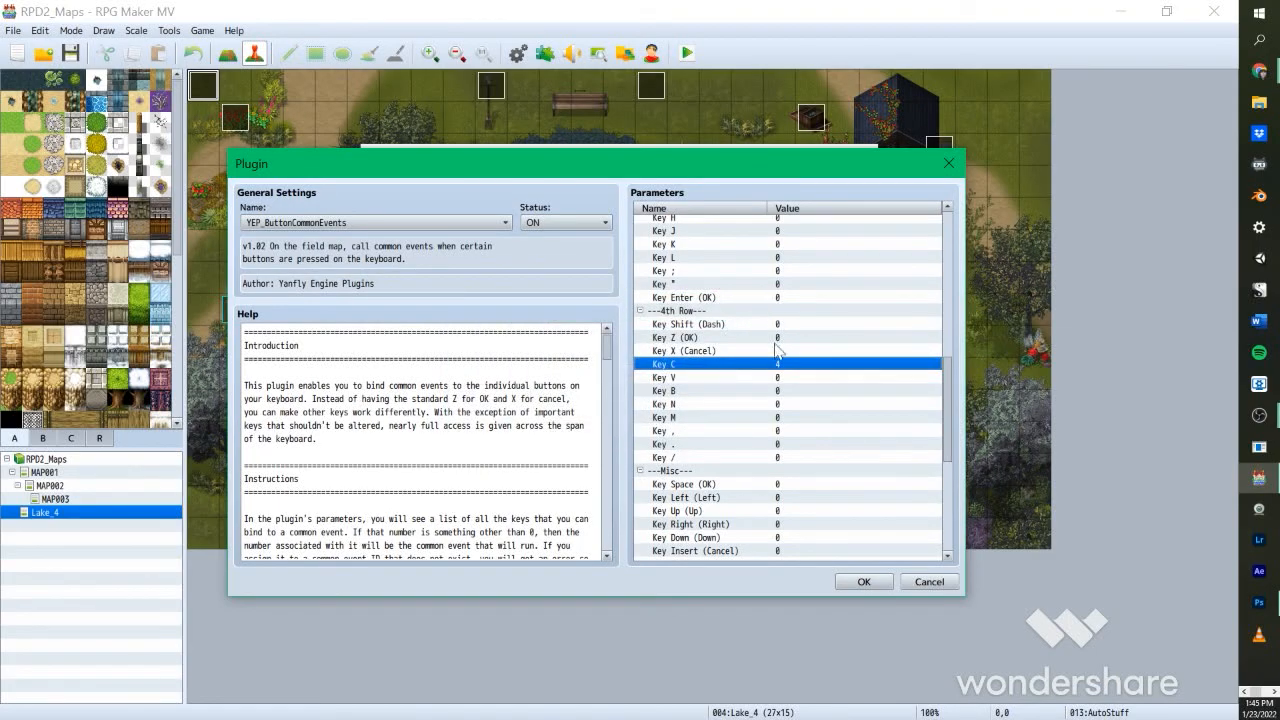
{"action": "left_click", "coordinate": [932, 581]}
{"action": "left_click", "coordinate": [861, 158]}
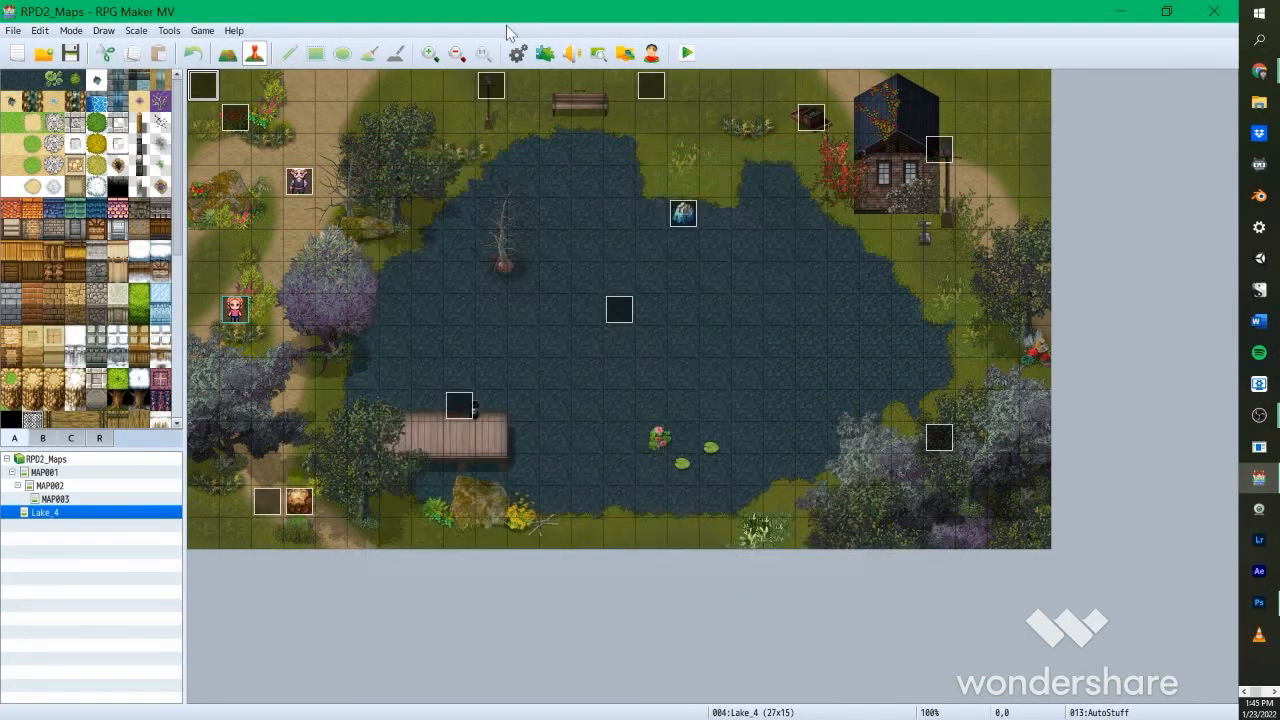
Step: Reopen the Database and review the CE_ShowHUD and CE_NoMoHUD common events called by the keys
{"action": "left_click", "coordinate": [526, 56]}
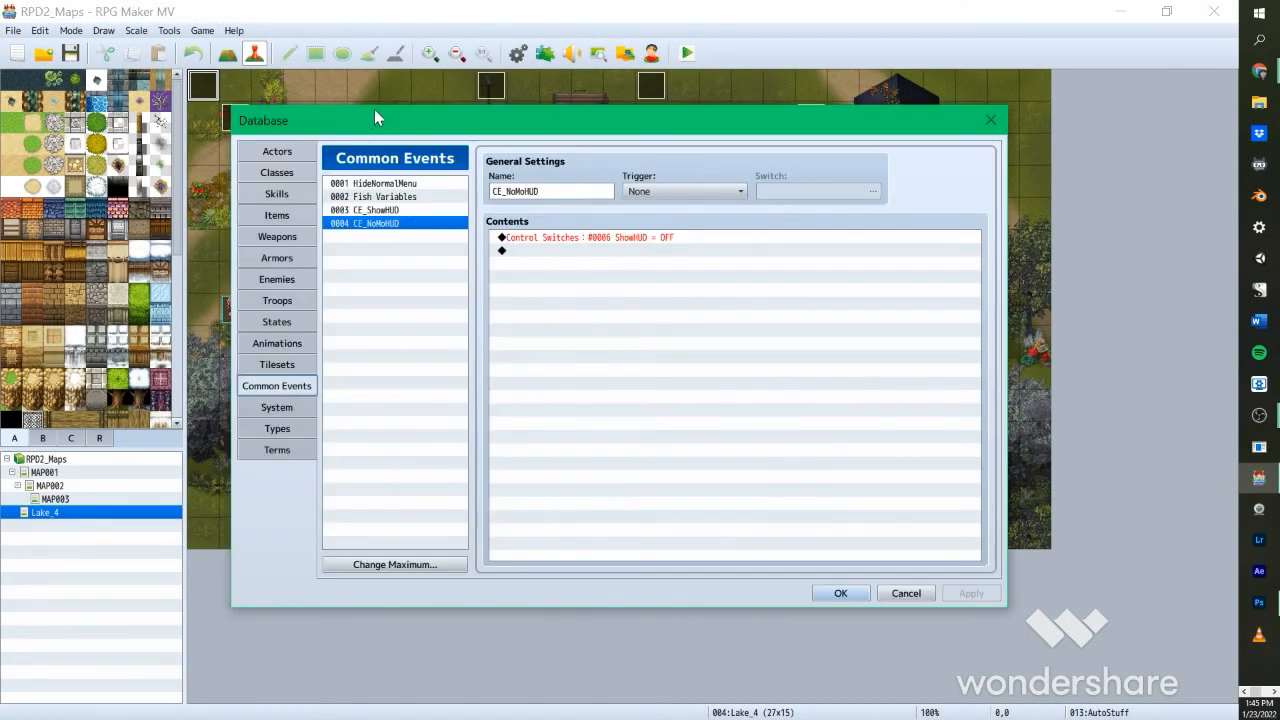
{"action": "left_click", "coordinate": [395, 210]}
{"action": "left_click", "coordinate": [406, 224]}
{"action": "left_click", "coordinate": [410, 211]}
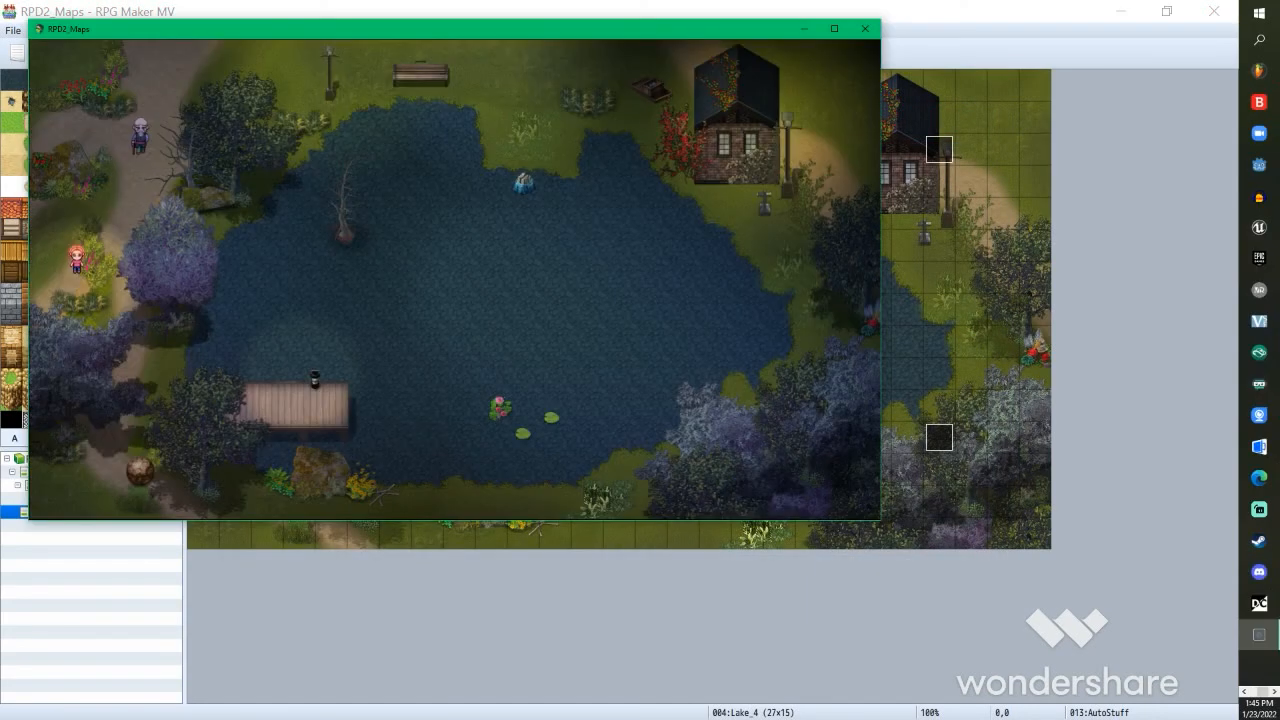
Step: Arrange the RPD2_Maps playtest window and the Super Tools Engine window so both can be used
{"action": "left_click_drag", "start_coordinate": [923, 42], "coordinate": [871, 67]}
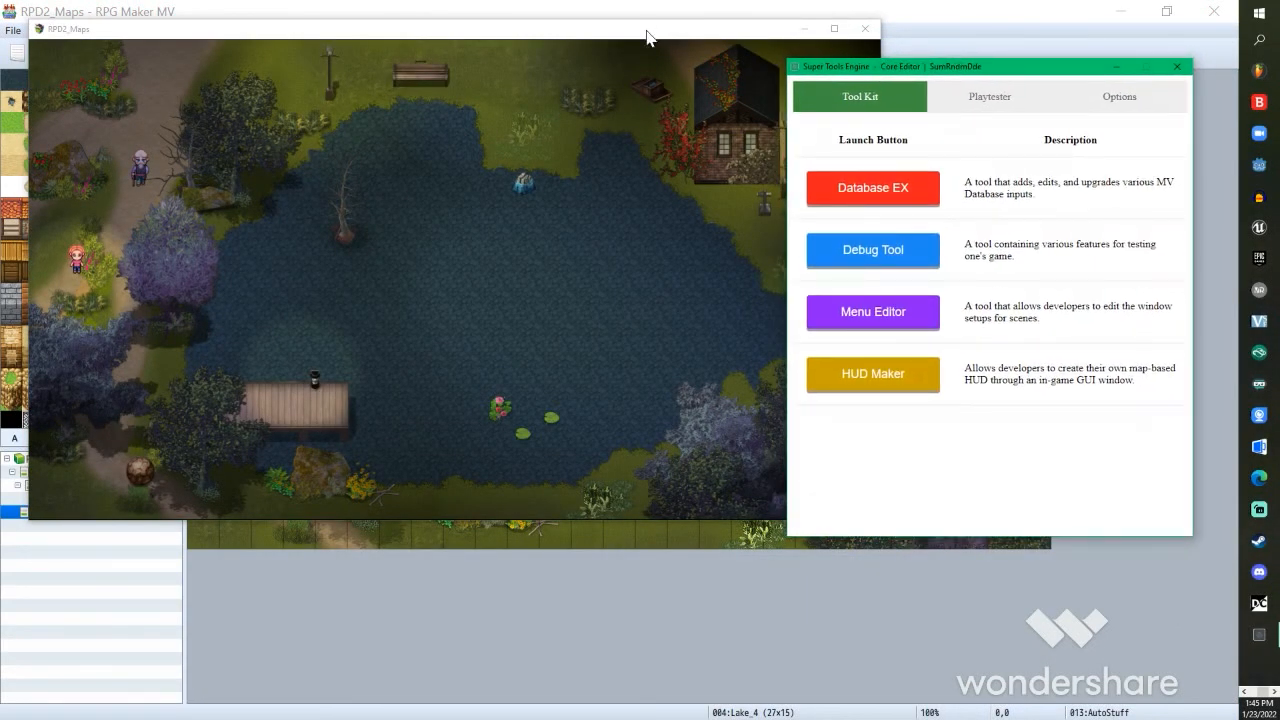
{"action": "left_click_drag", "start_coordinate": [647, 30], "coordinate": [635, 52]}
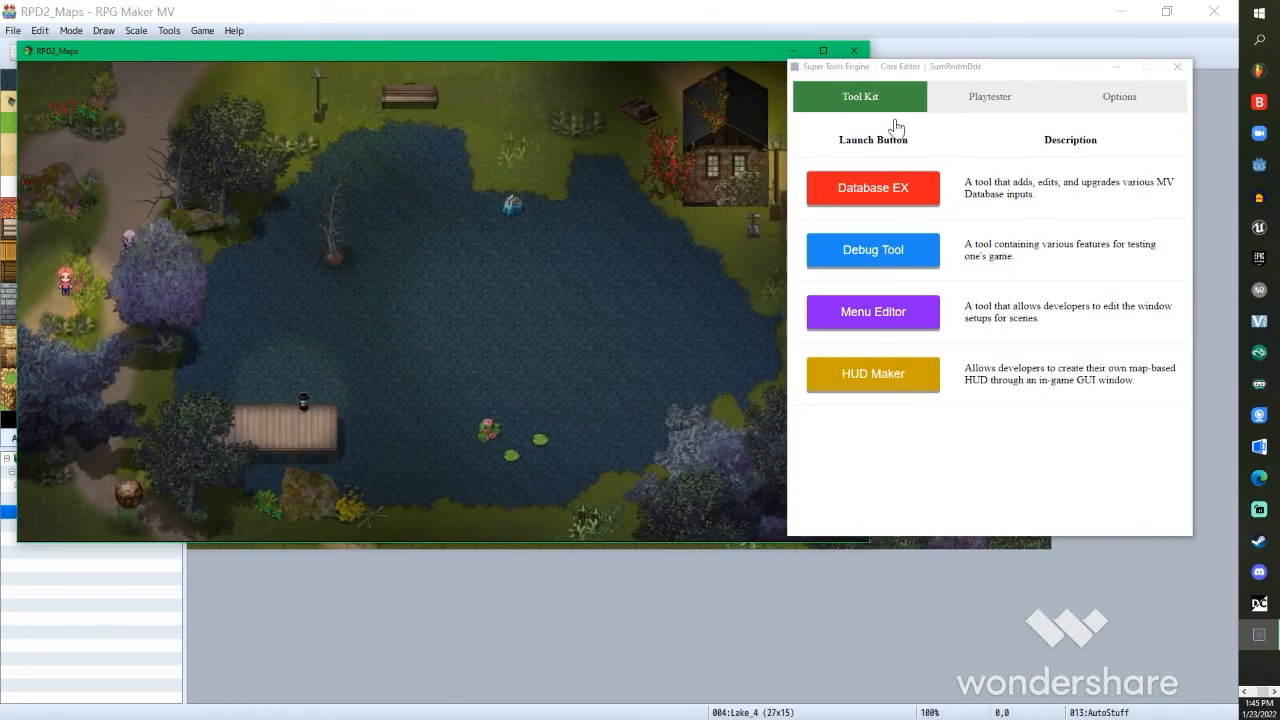
{"action": "left_click_drag", "start_coordinate": [934, 68], "coordinate": [941, 127]}
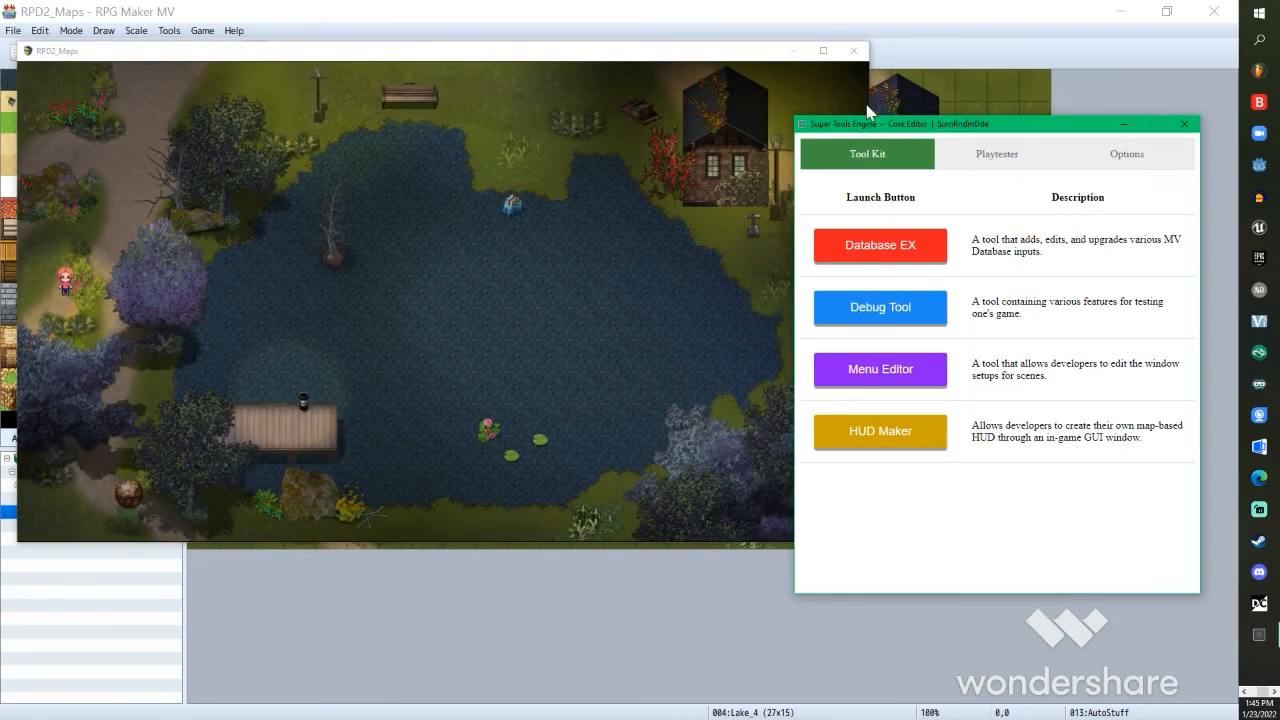
Step: Reposition the playtest and Super Tools Engine windows, launch HUD Maker, and examine the condition of the "press C to close" text element
{"action": "left_click_drag", "start_coordinate": [740, 58], "coordinate": [749, 129]}
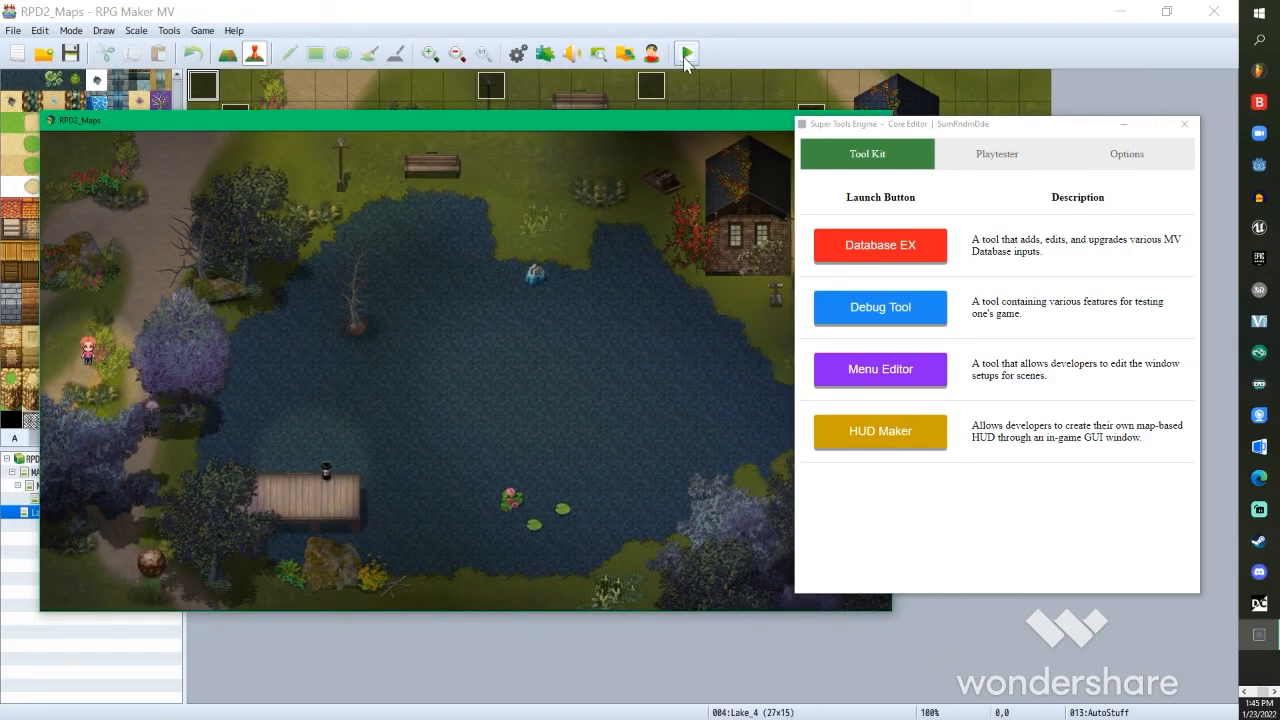
{"action": "left_click_drag", "start_coordinate": [666, 130], "coordinate": [651, 74]}
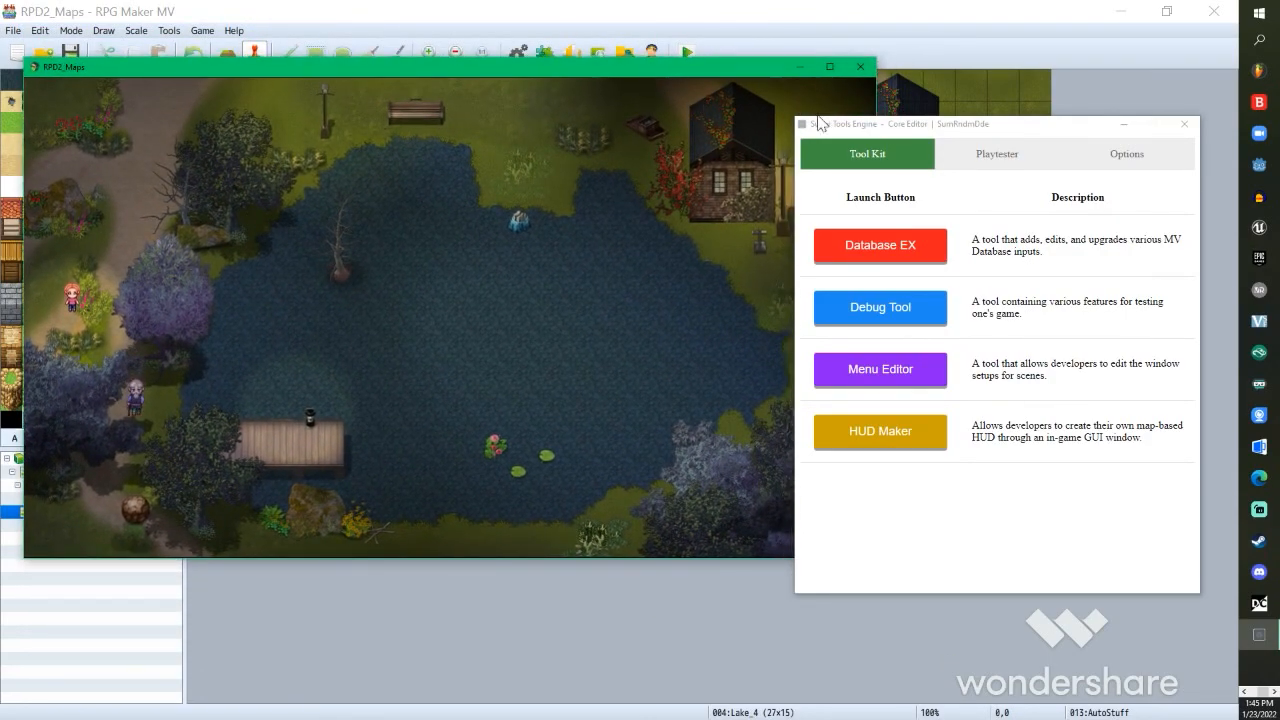
{"action": "left_click", "coordinate": [915, 132]}
{"action": "left_click_drag", "start_coordinate": [915, 132], "coordinate": [872, 147]}
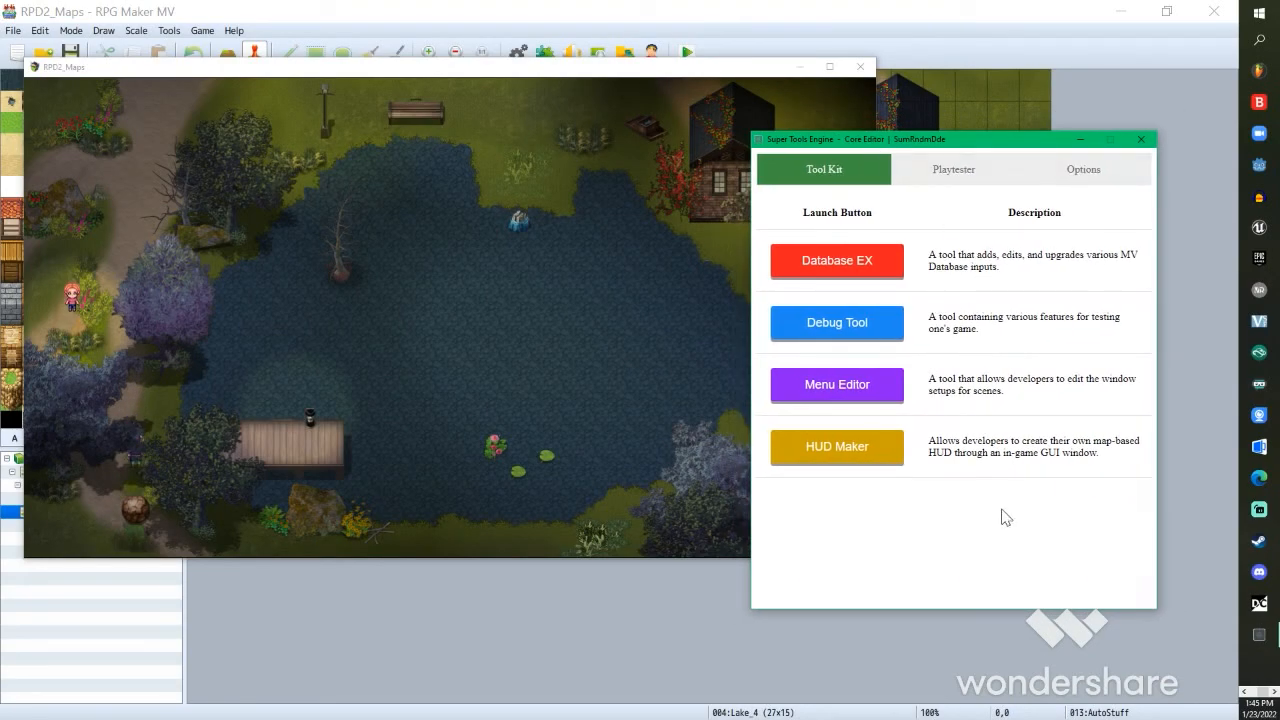
{"action": "left_click", "coordinate": [866, 467]}
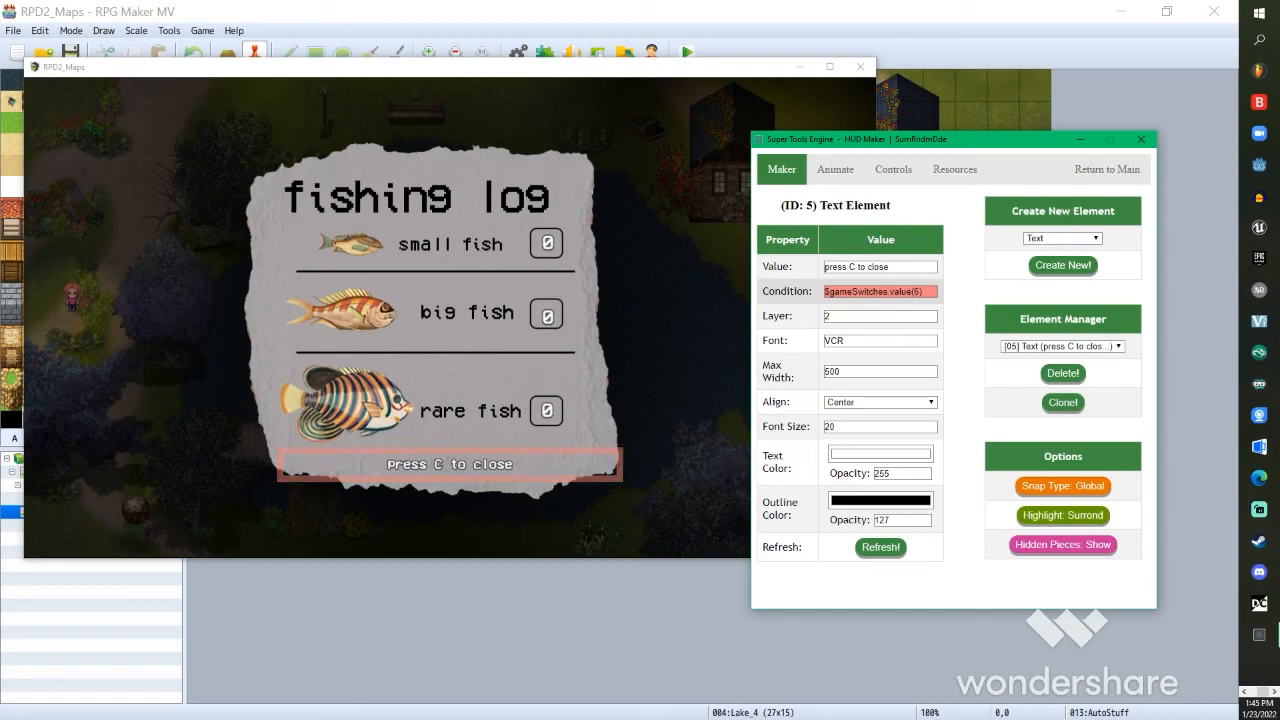
{"action": "left_click", "coordinate": [919, 293]}
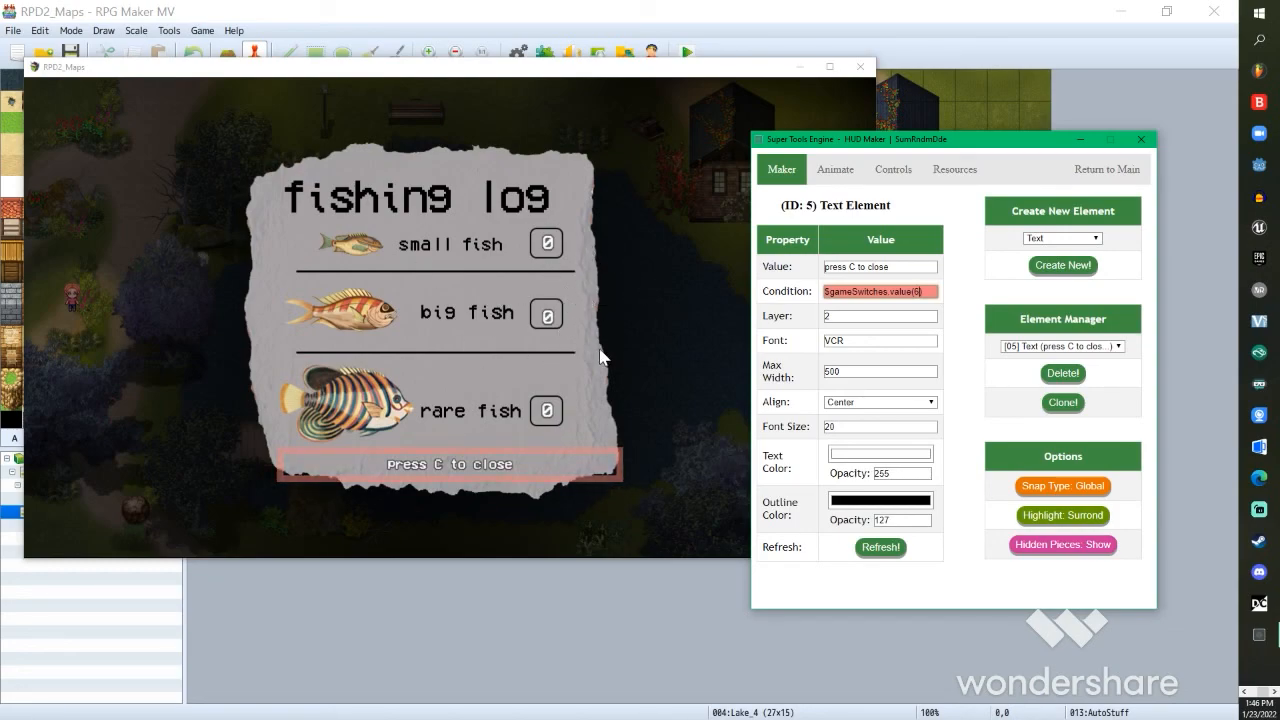
Step: Inspect the conditions and values of the fish_menu picture element and the small fish and big fish counter text elements
{"action": "left_click", "coordinate": [1030, 346]}
{"action": "left_click", "coordinate": [1040, 405]}
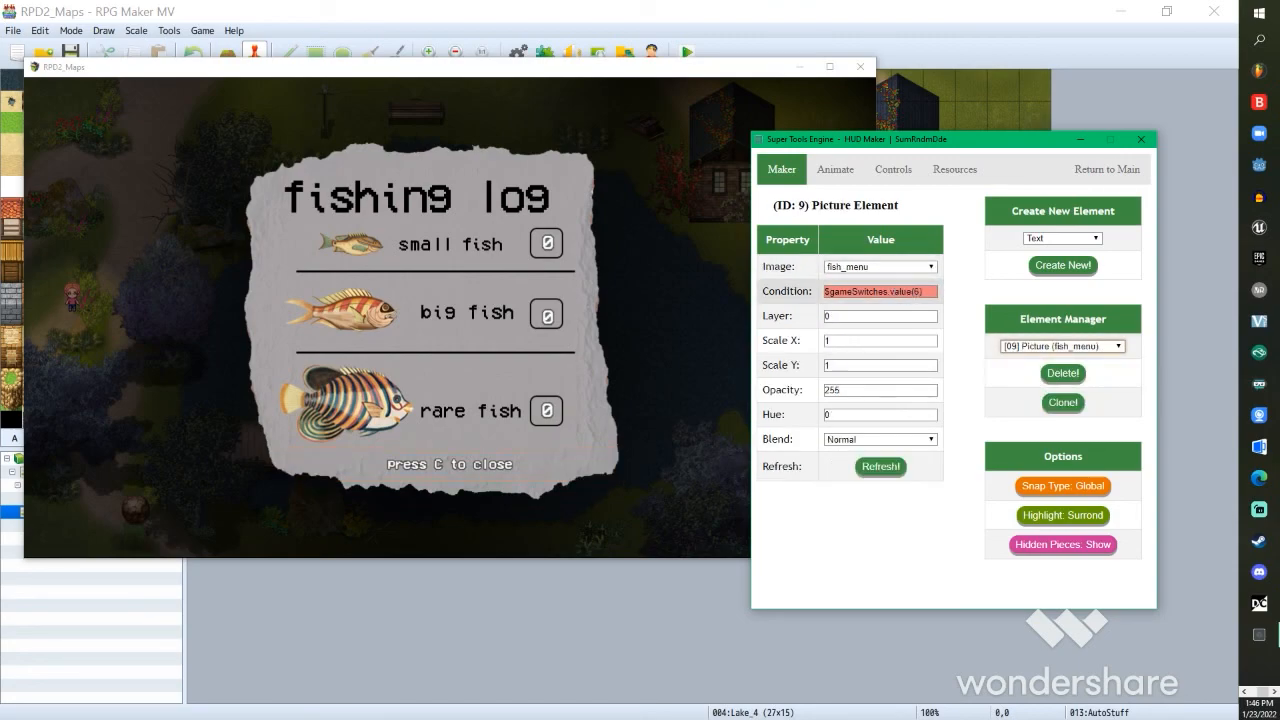
{"action": "left_click", "coordinate": [1062, 346]}
{"action": "left_click", "coordinate": [1040, 382]}
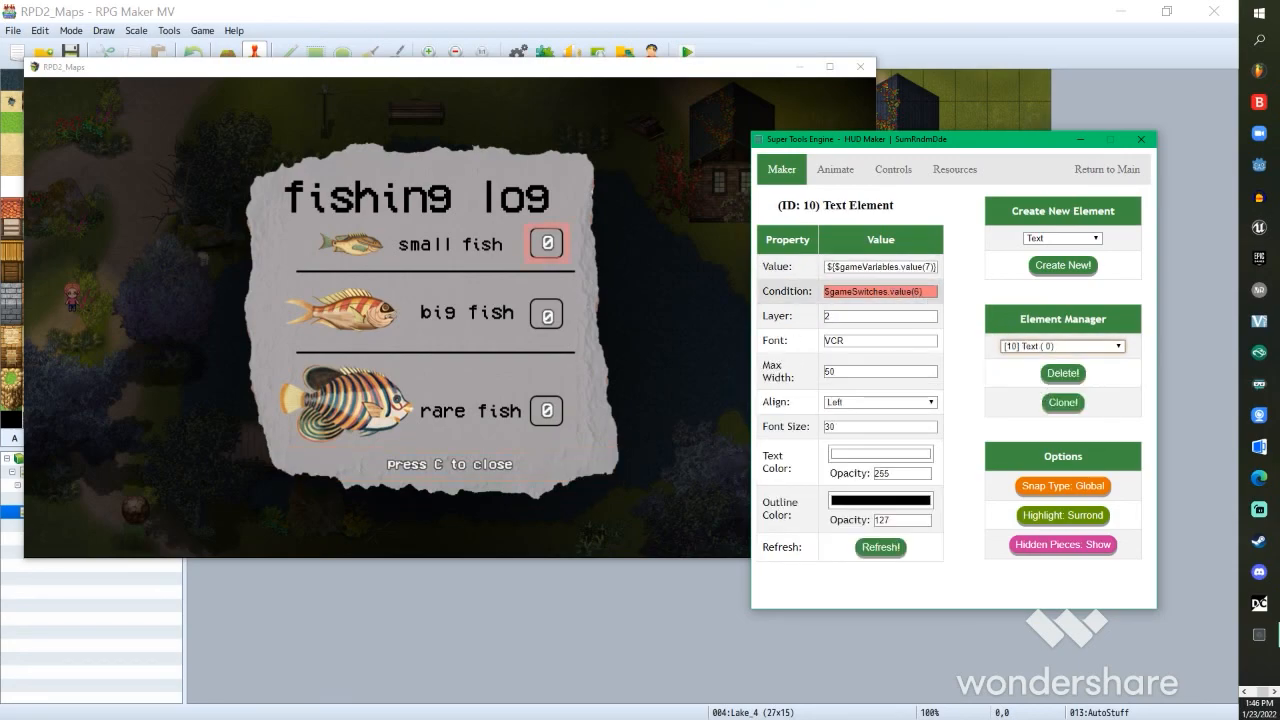
{"action": "left_click", "coordinate": [1050, 346]}
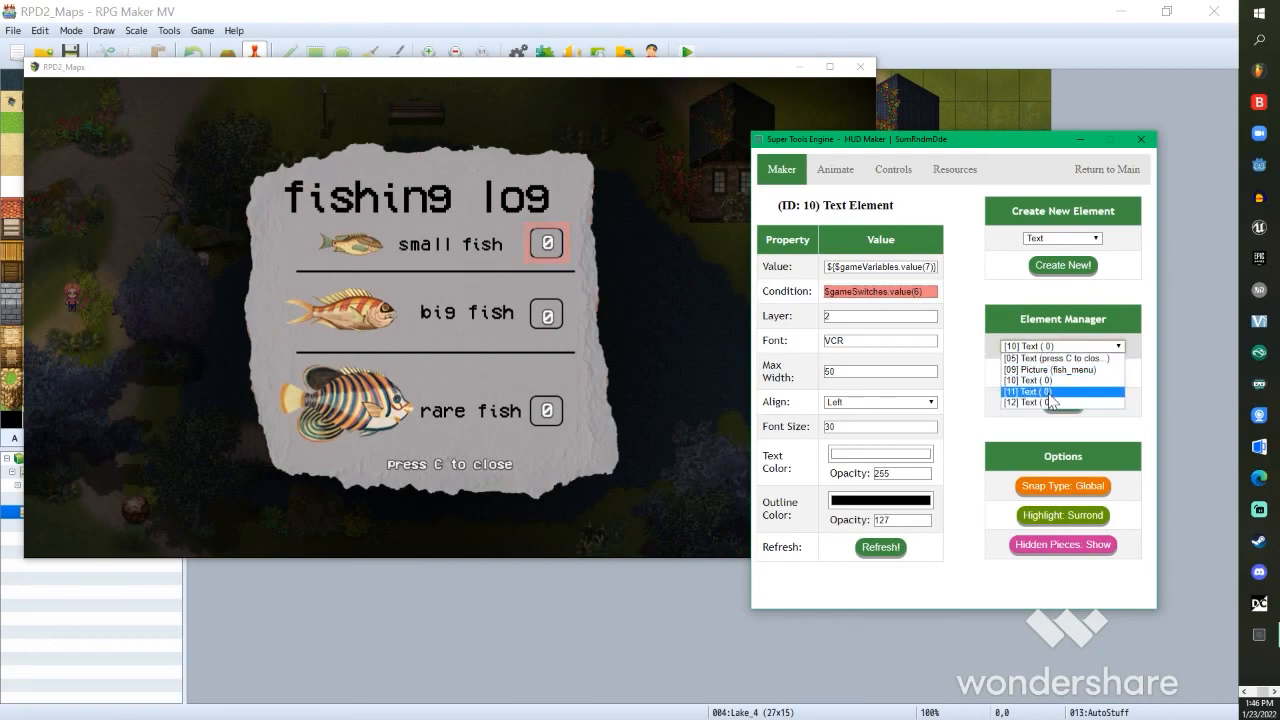
{"action": "left_click", "coordinate": [1053, 358]}
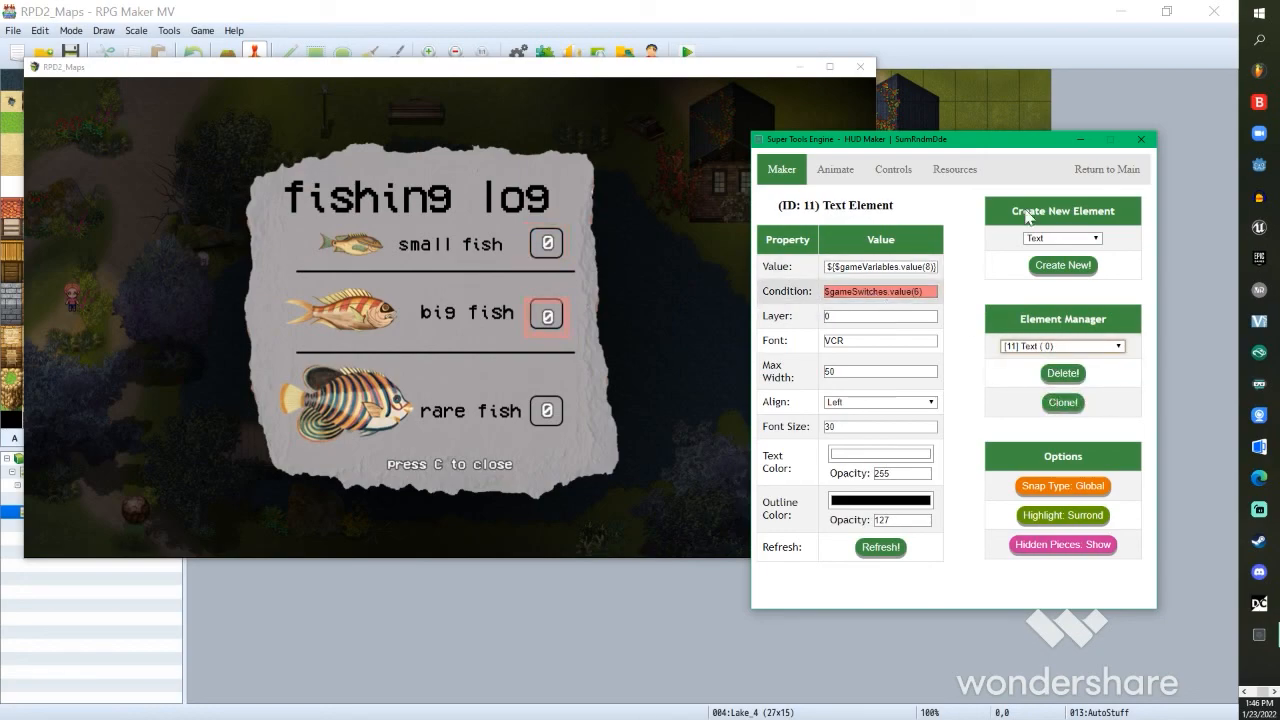
Step: Close HUD Maker and the current playtest, start a new playtest of RPD2_Maps, and reposition its game window over the editor
{"action": "left_click", "coordinate": [1141, 139]}
{"action": "left_click", "coordinate": [1059, 67]}
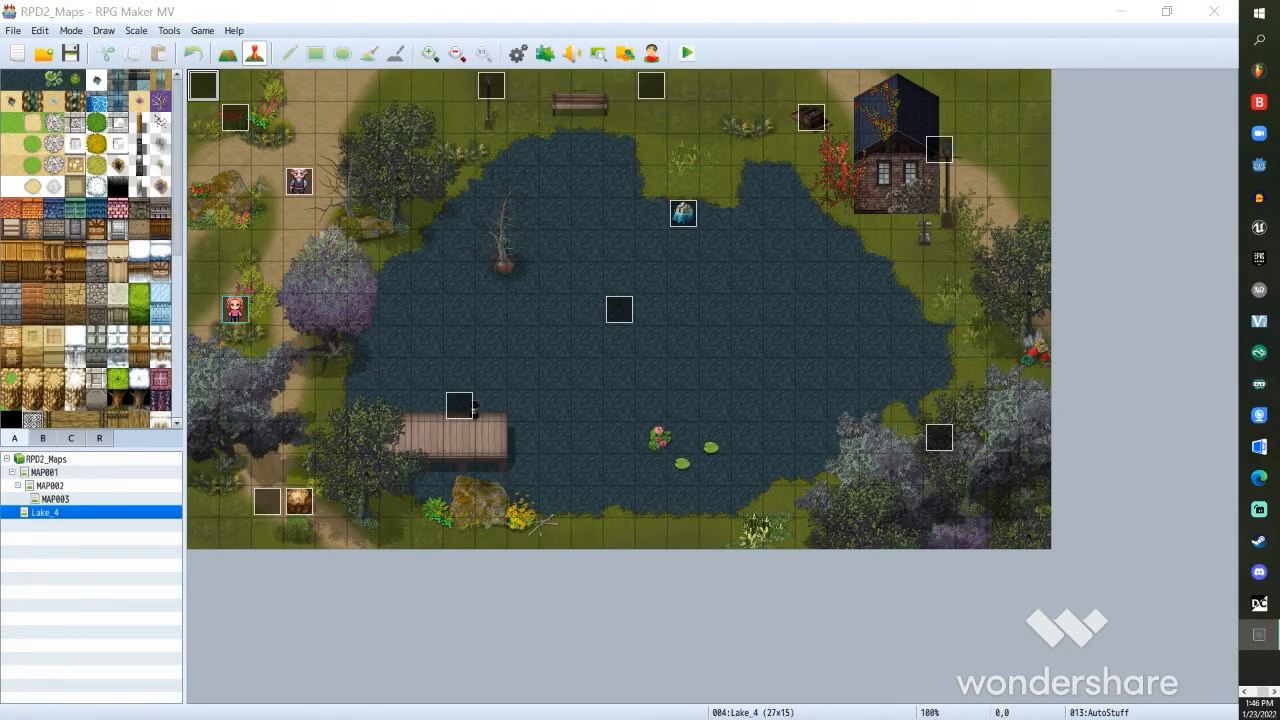
{"action": "left_click_drag", "start_coordinate": [434, 700], "coordinate": [562, 68]}
{"action": "left_click", "coordinate": [565, 412]}
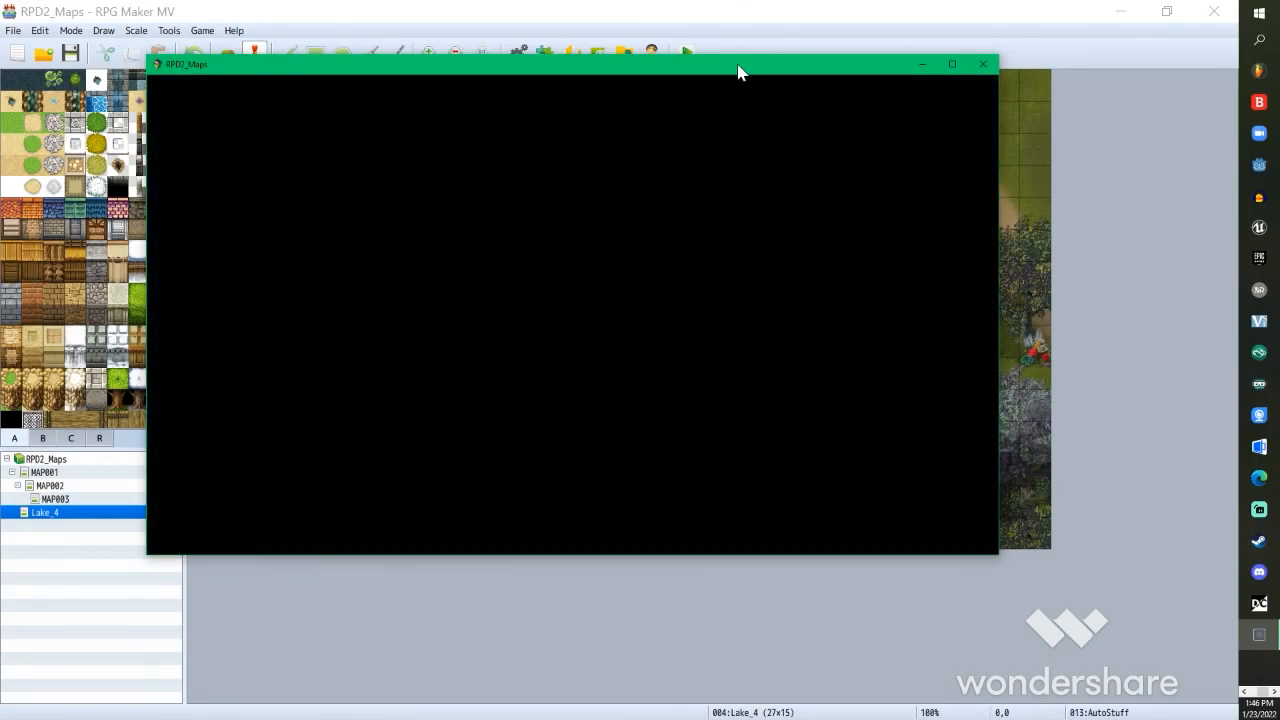
{"action": "left_click_drag", "start_coordinate": [740, 66], "coordinate": [717, 106]}
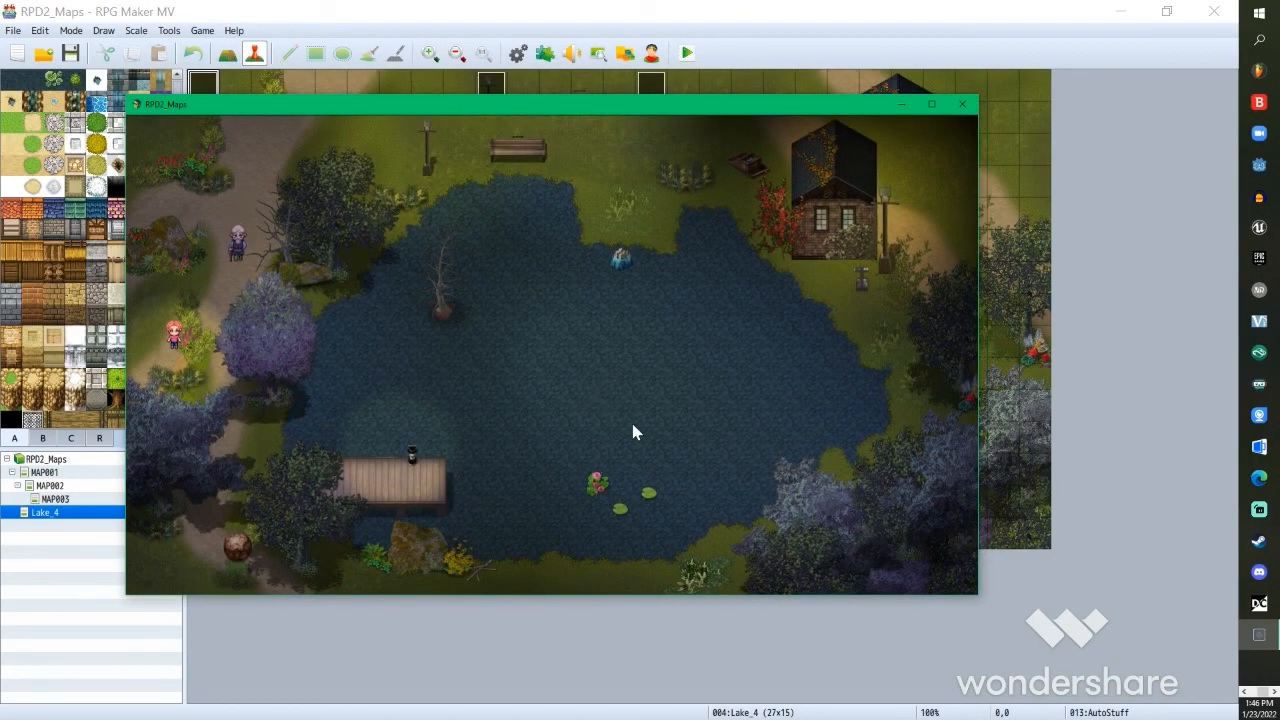
Step: Test the fishing log in the running game by opening it, closing it, and opening it again
{"action": "key", "text": "c"}
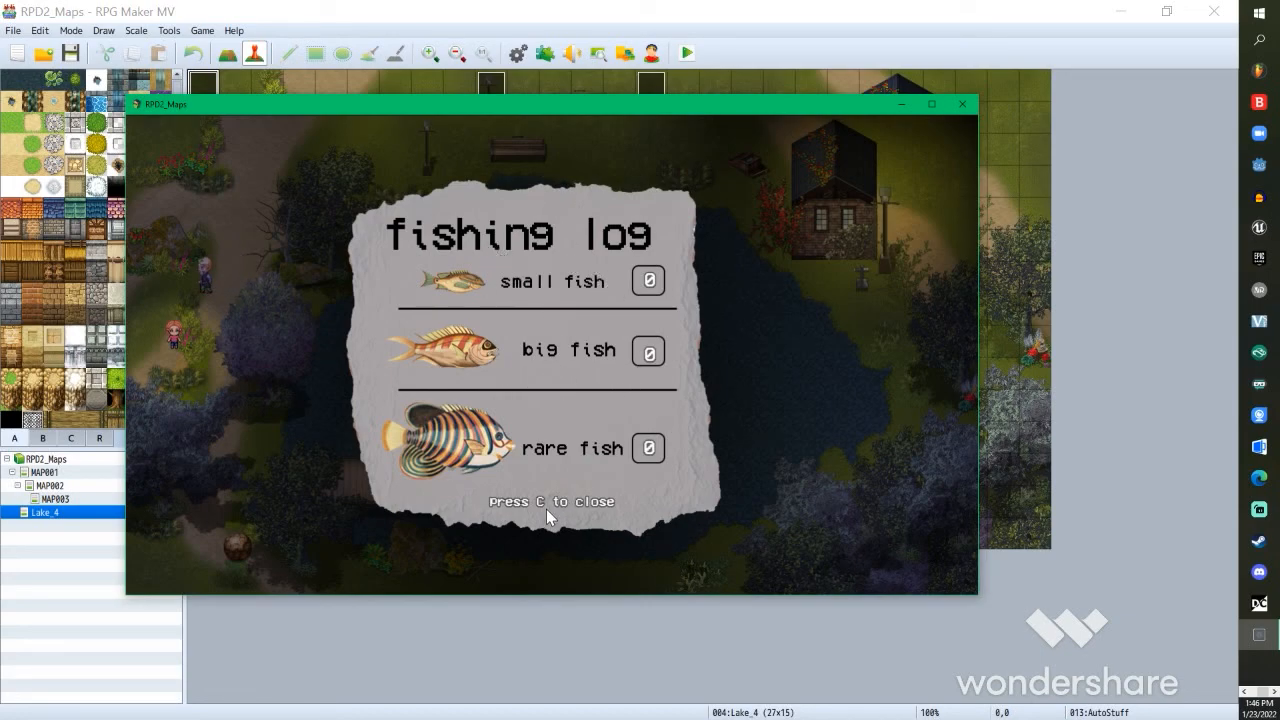
{"action": "key", "text": "c"}
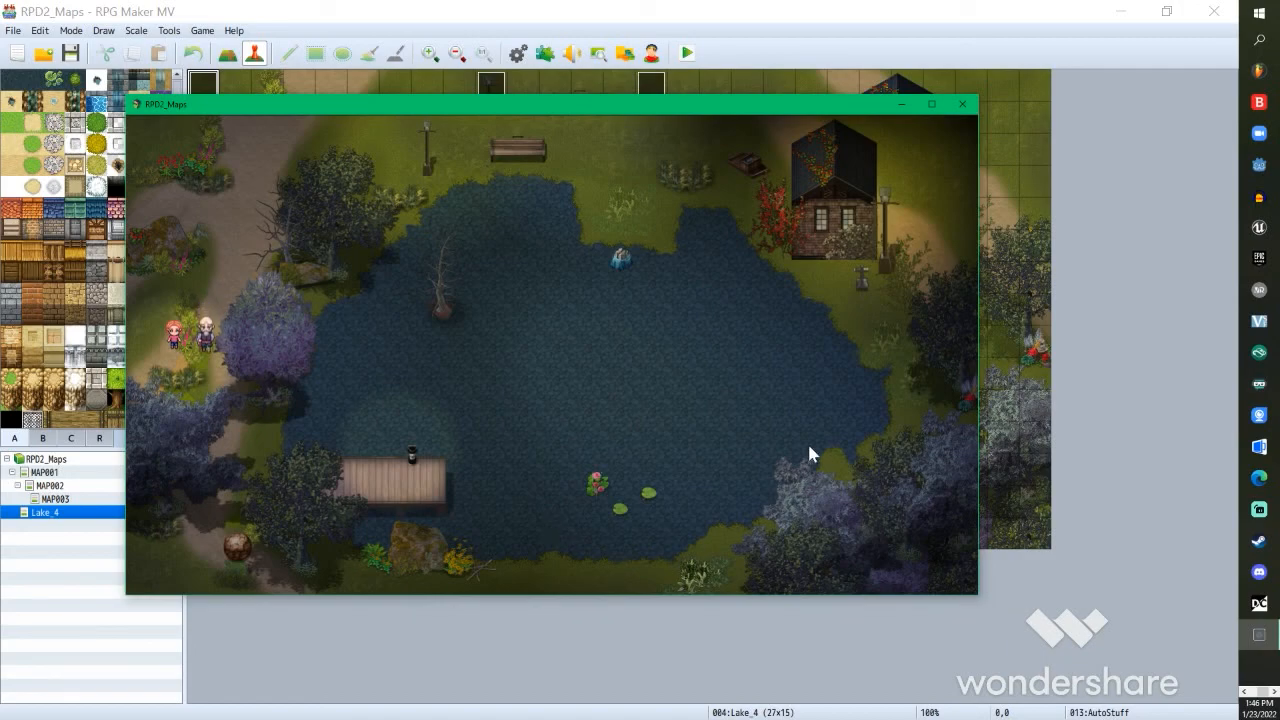
{"action": "key", "text": "c"}
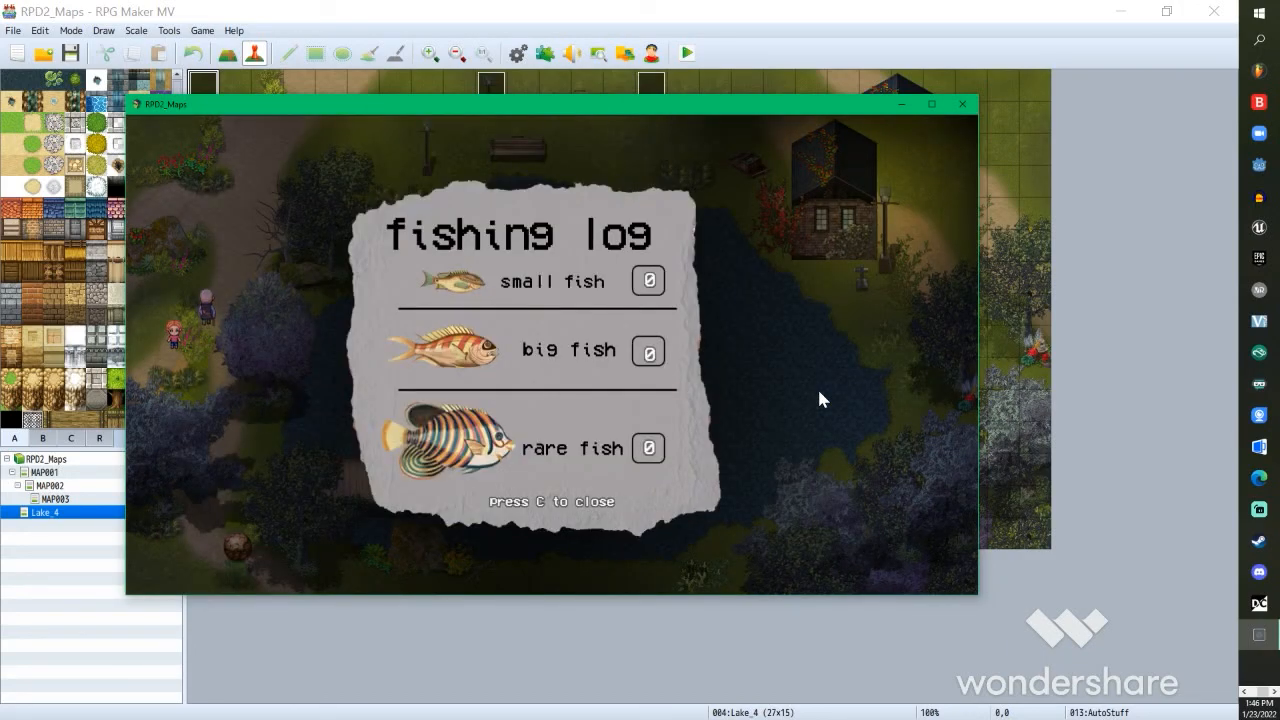